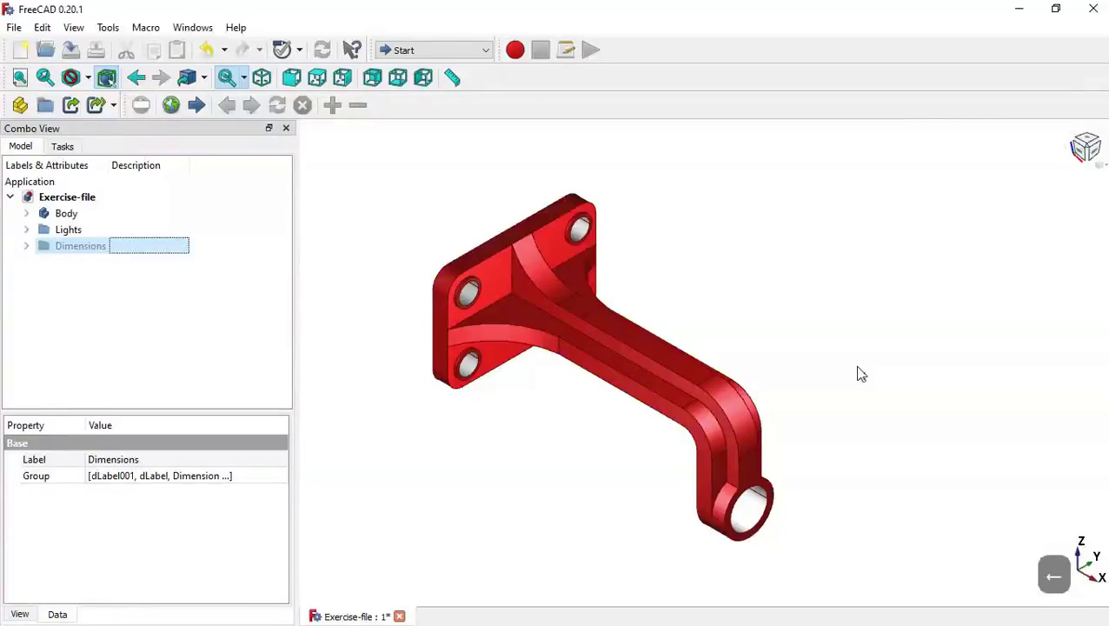
Show the Dimensions annotations on the Exercise-file bracket, then create a new empty document
middle_click_drag(933, 366, 911, 390)
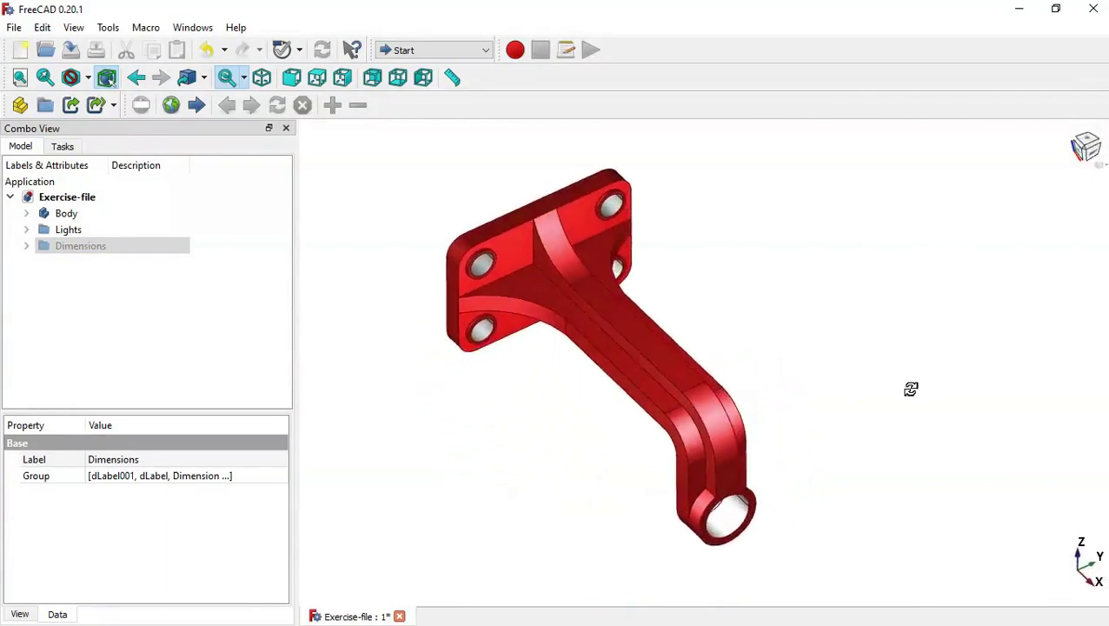
key("space")
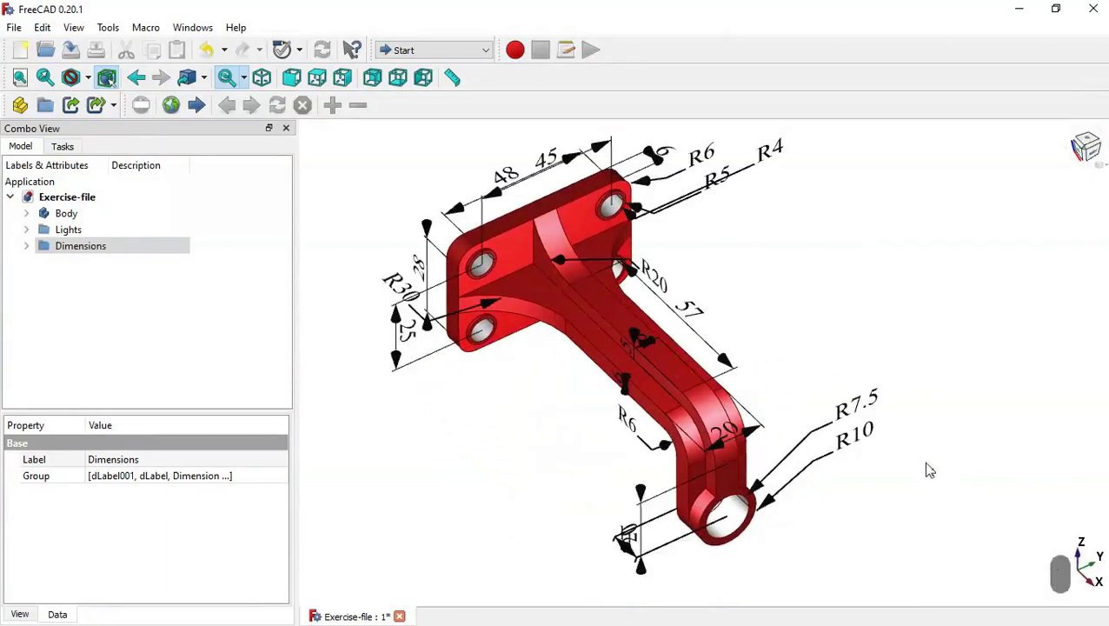
middle_click_drag(912, 461, 1034, 453)
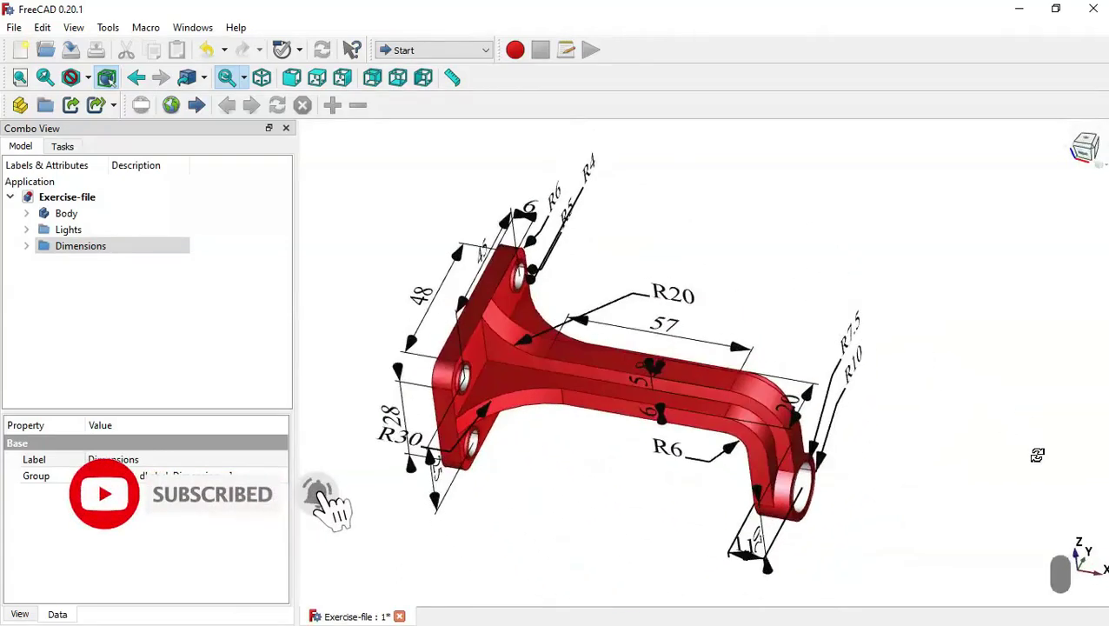
left_click(20, 50)
Switch to the Part Design workbench and start a sketch on the YZ_Plane
left_click(441, 49)
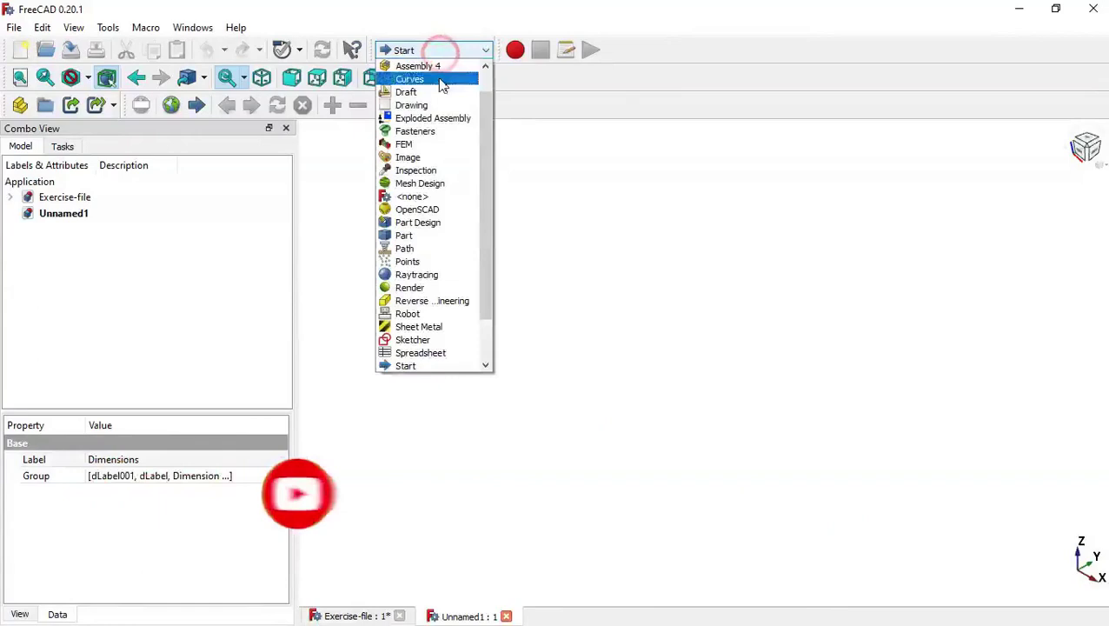
left_click(461, 228)
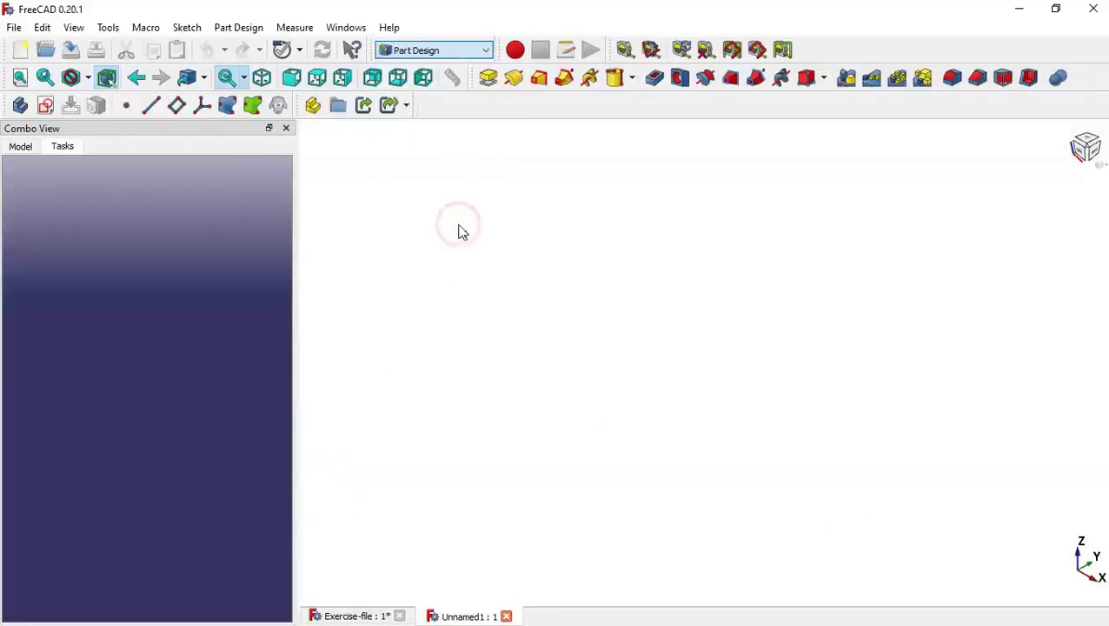
left_click(47, 105)
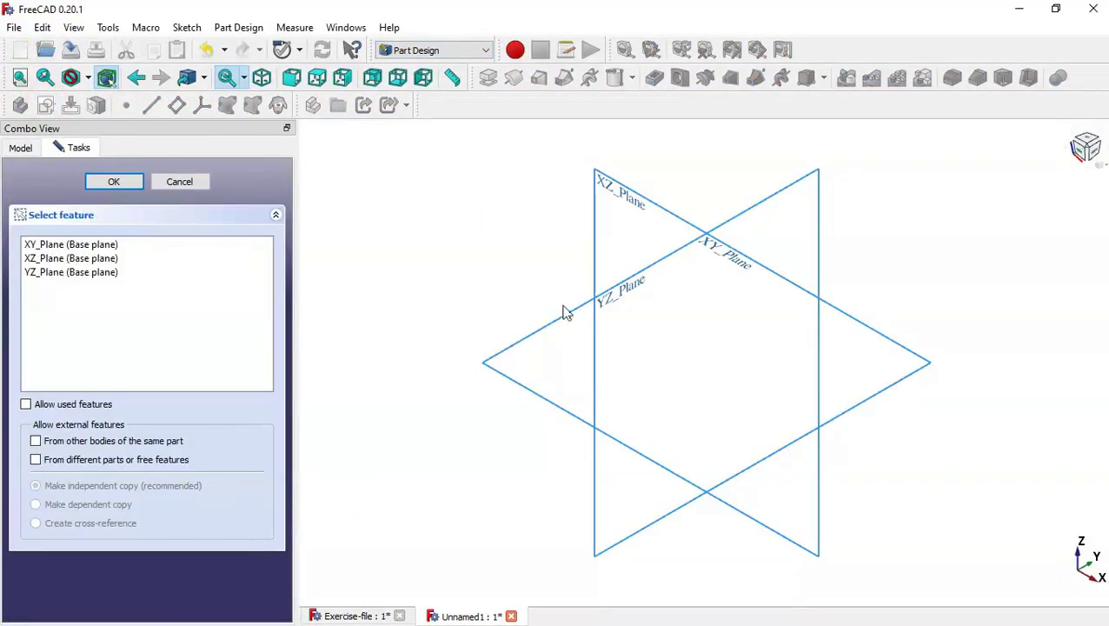
left_click(622, 300)
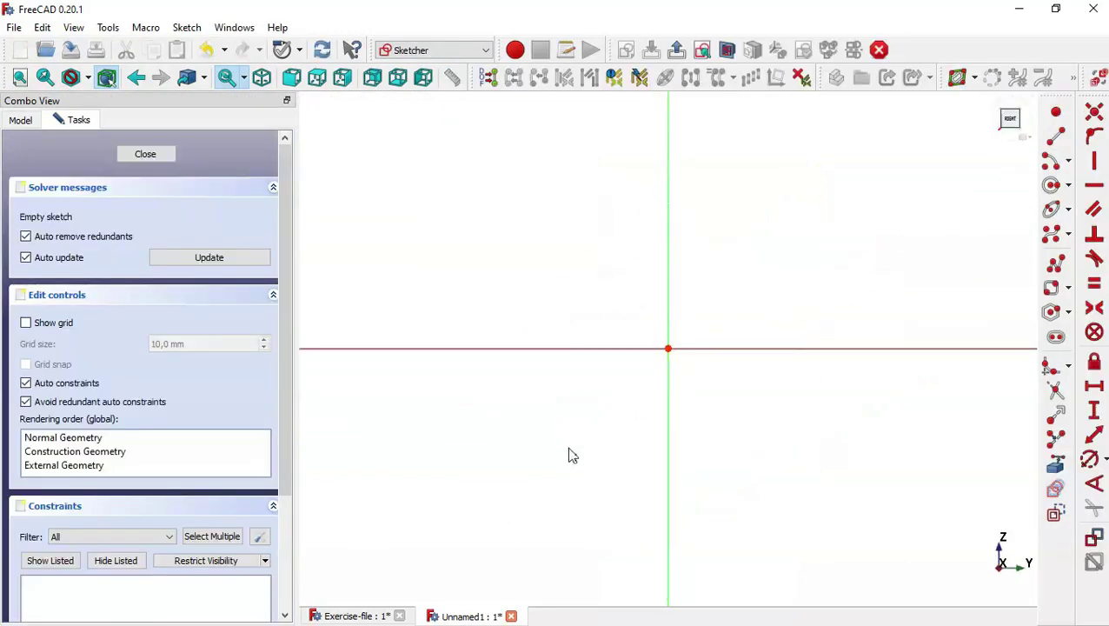
Inspect the back face of the reference bracket's plate, then return to the empty sketch
left_click(348, 619)
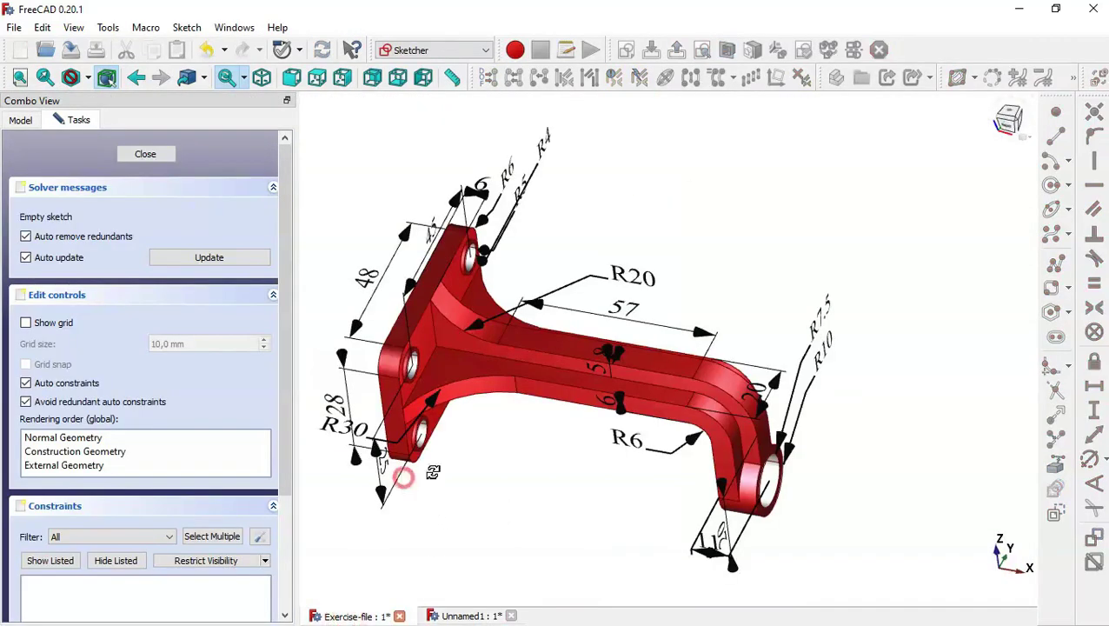
middle_click_drag(404, 478, 654, 426)
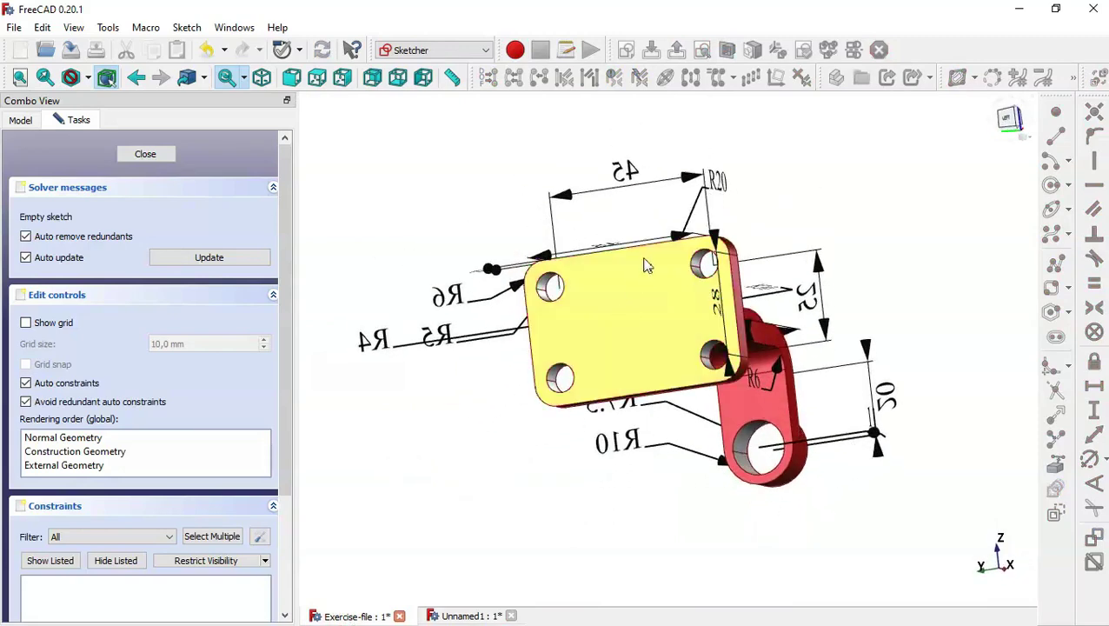
left_click(456, 616)
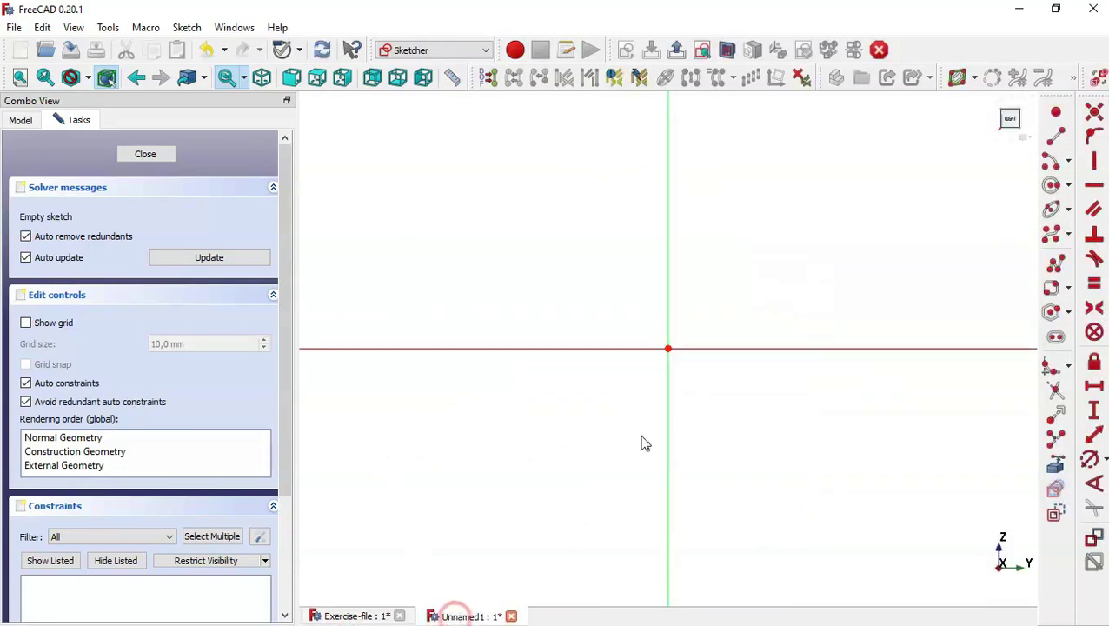
Draw a rounded rectangle by picking two opposite corners
left_click(1070, 290)
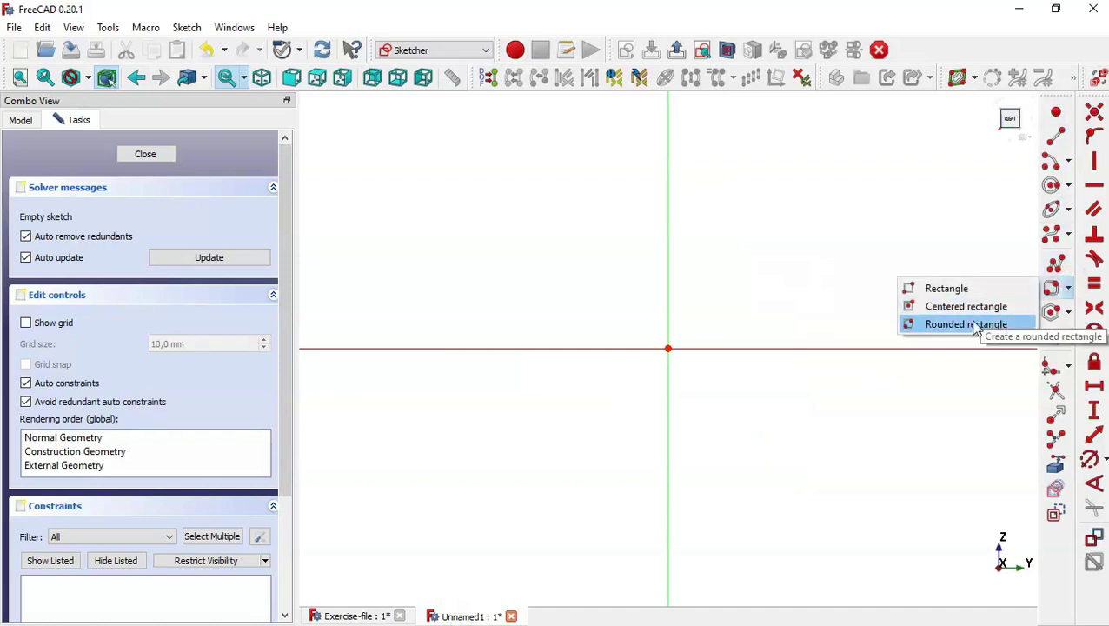
left_click(972, 324)
left_click(449, 161)
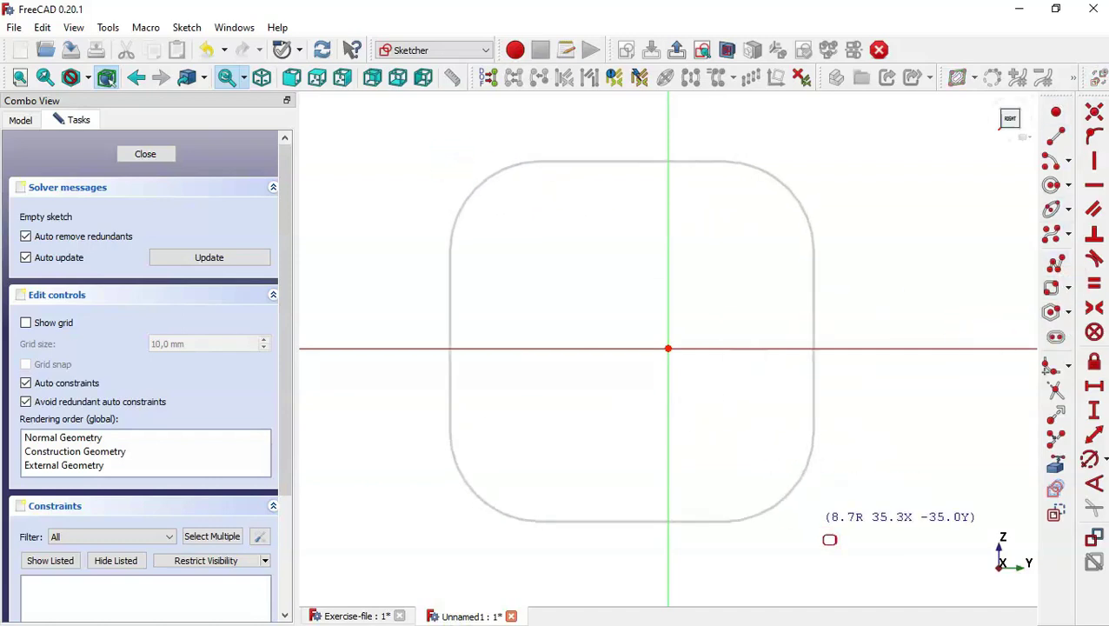
left_click(826, 526)
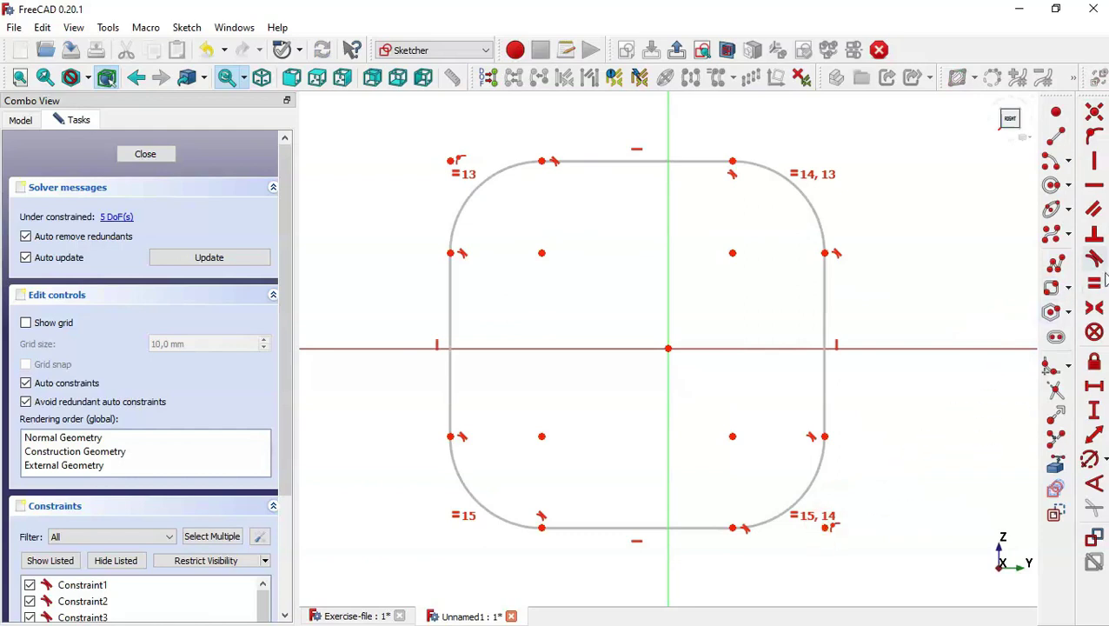
Make the upper-left and lower-right arc centres symmetric about the sketch origin
left_click(1096, 315)
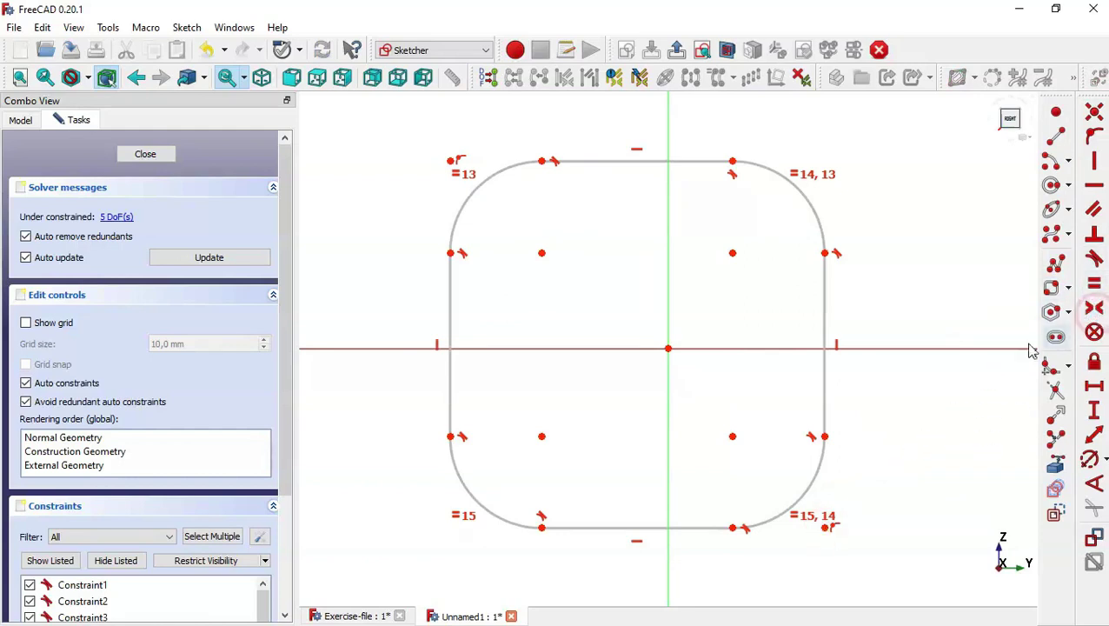
left_click(733, 436)
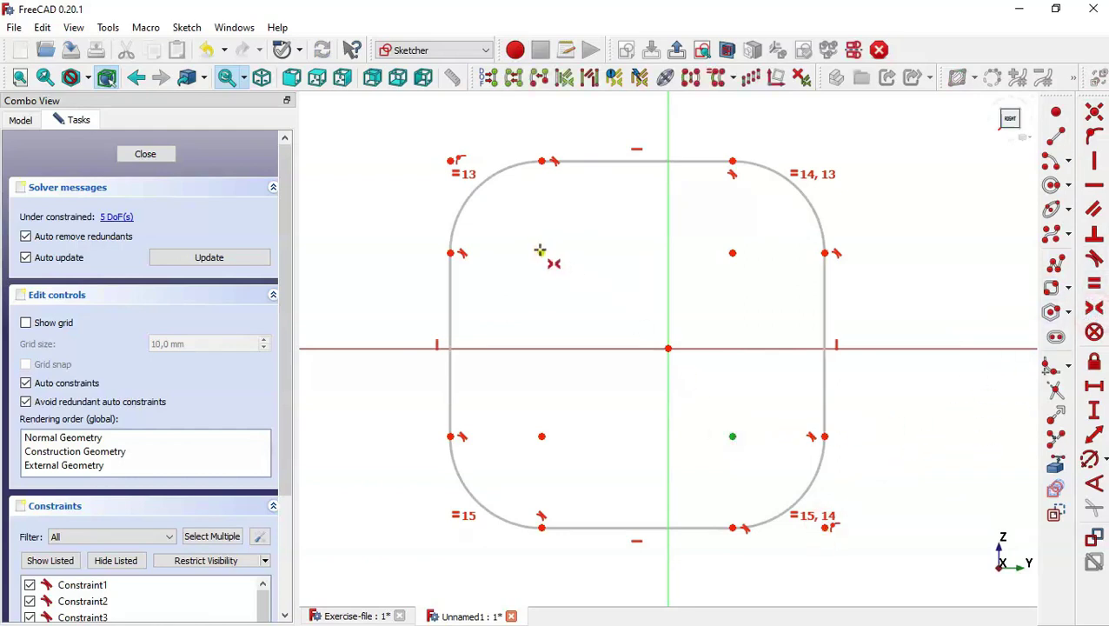
right_click(540, 252)
left_click(542, 253)
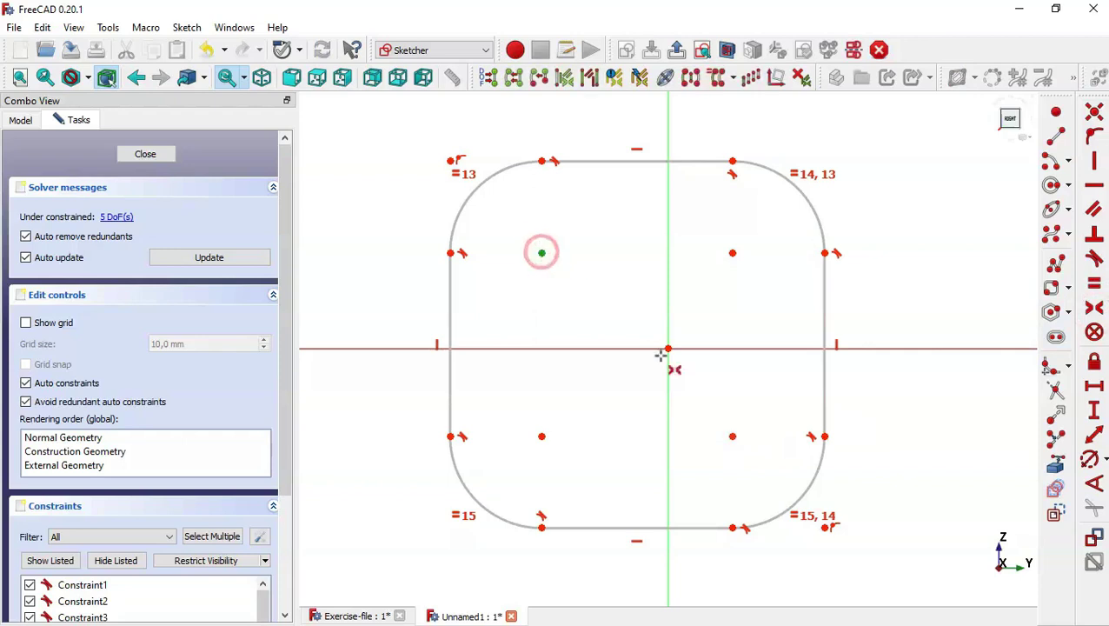
left_click(733, 437)
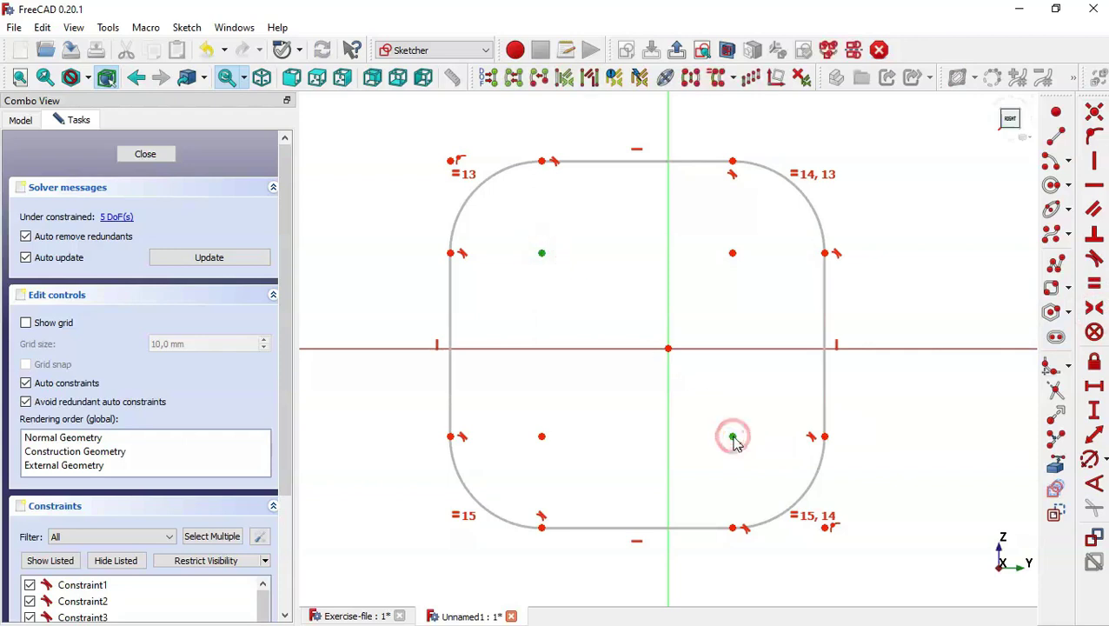
left_click(664, 347)
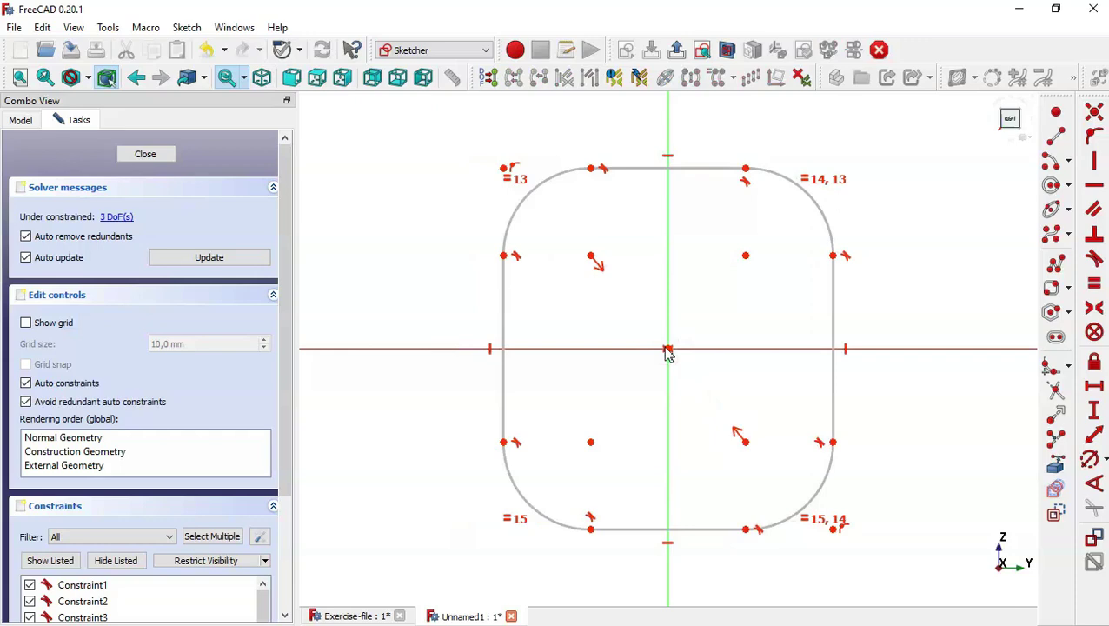
key("Escape")
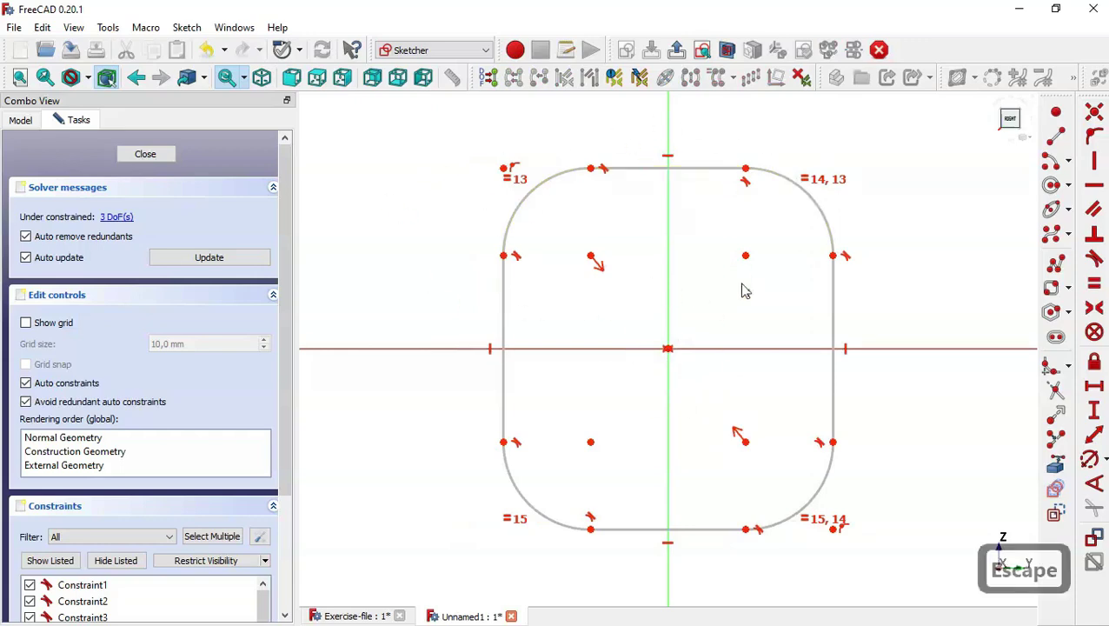
Examine the reference bracket's mounting plate, then return to the sketch
left_click(368, 617)
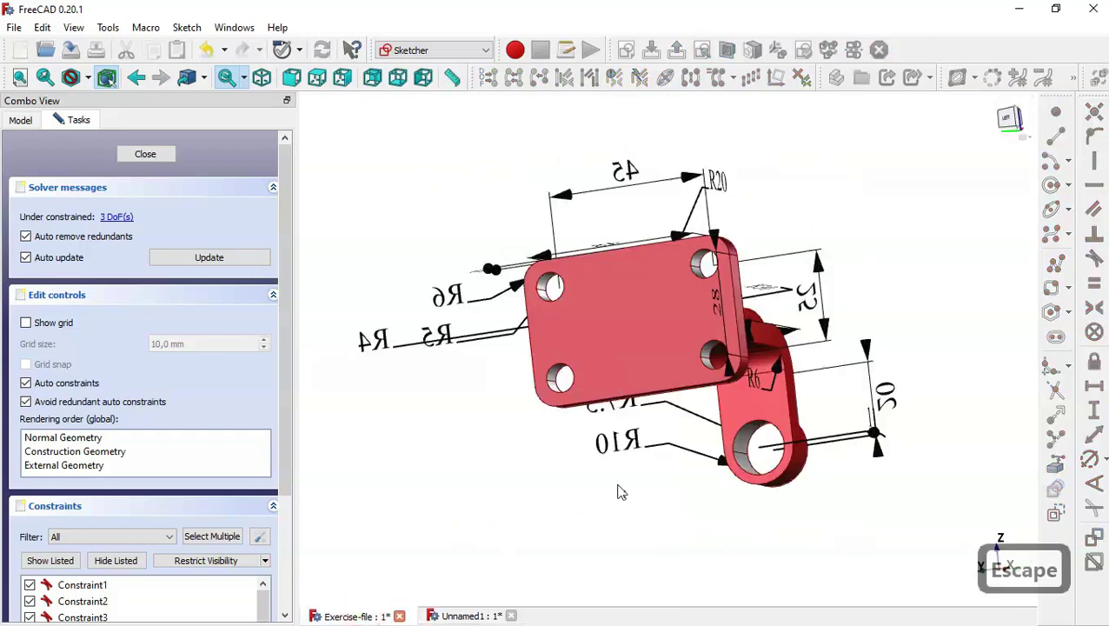
key("Home")
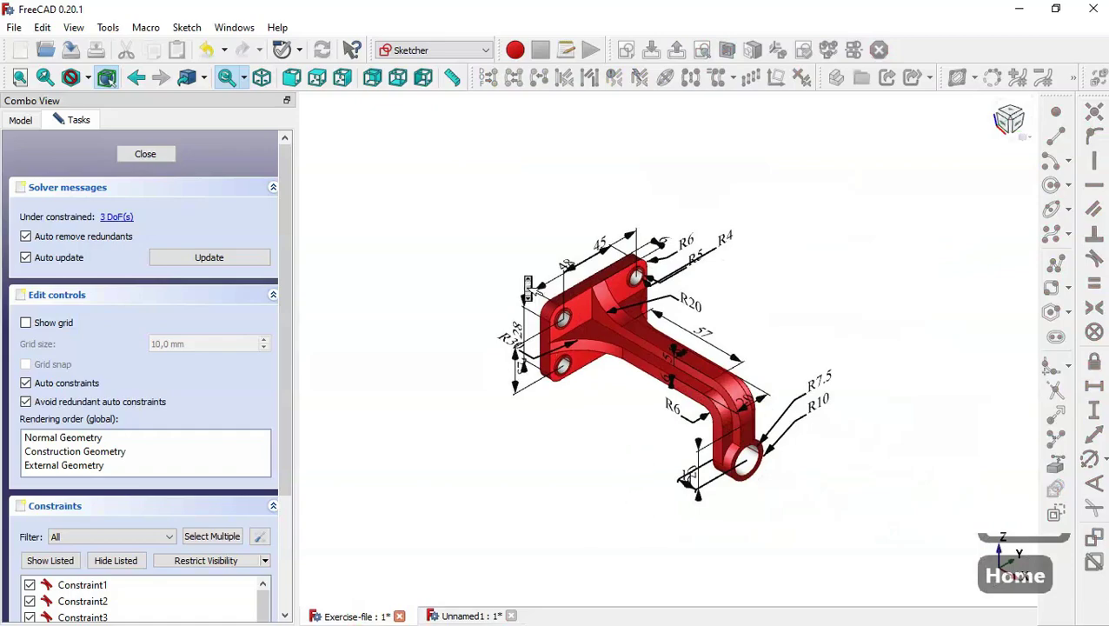
scroll(528, 286, "up", 5)
middle_click_drag(663, 216, 541, 456)
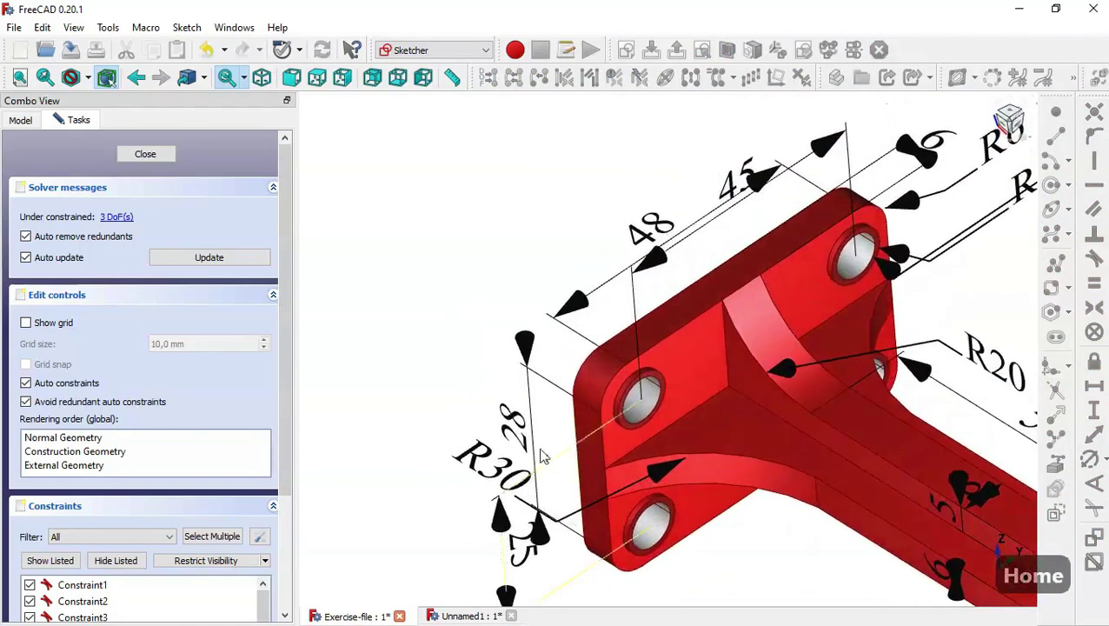
scroll(517, 421, "down", 1)
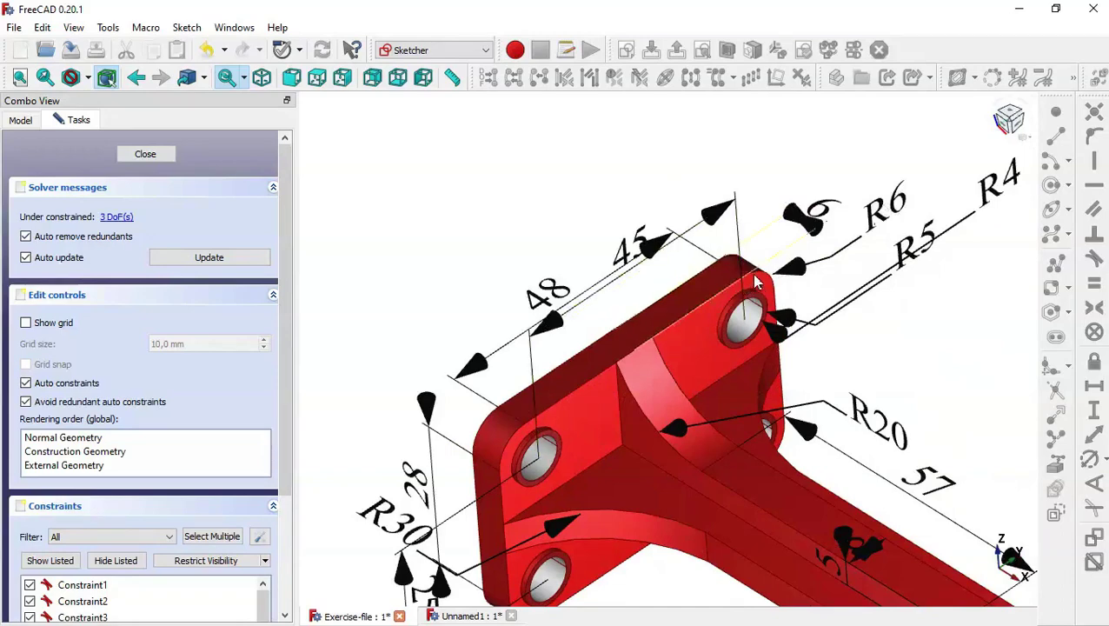
left_click(470, 617)
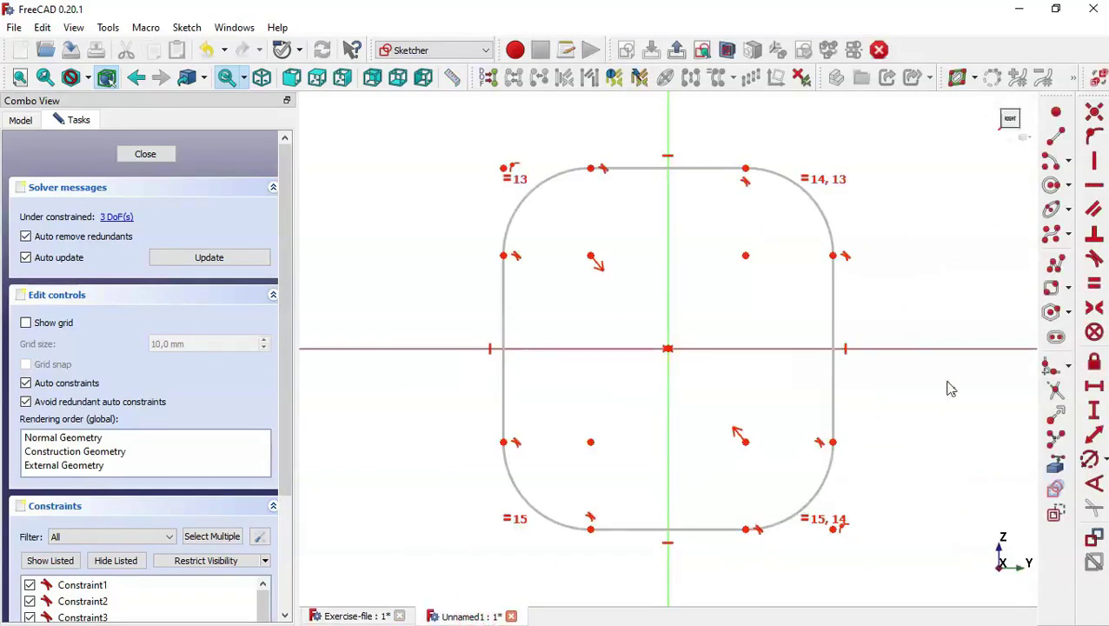
Give the rounded rectangle a 6 mm corner radius and a 48 mm width
left_click(1089, 459)
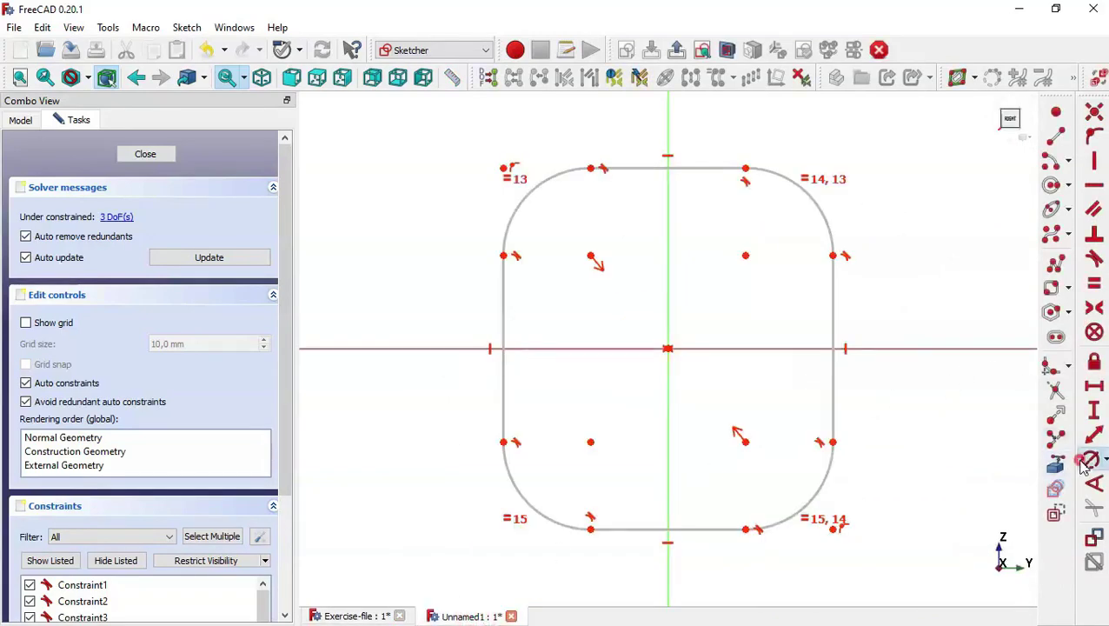
left_click(814, 494)
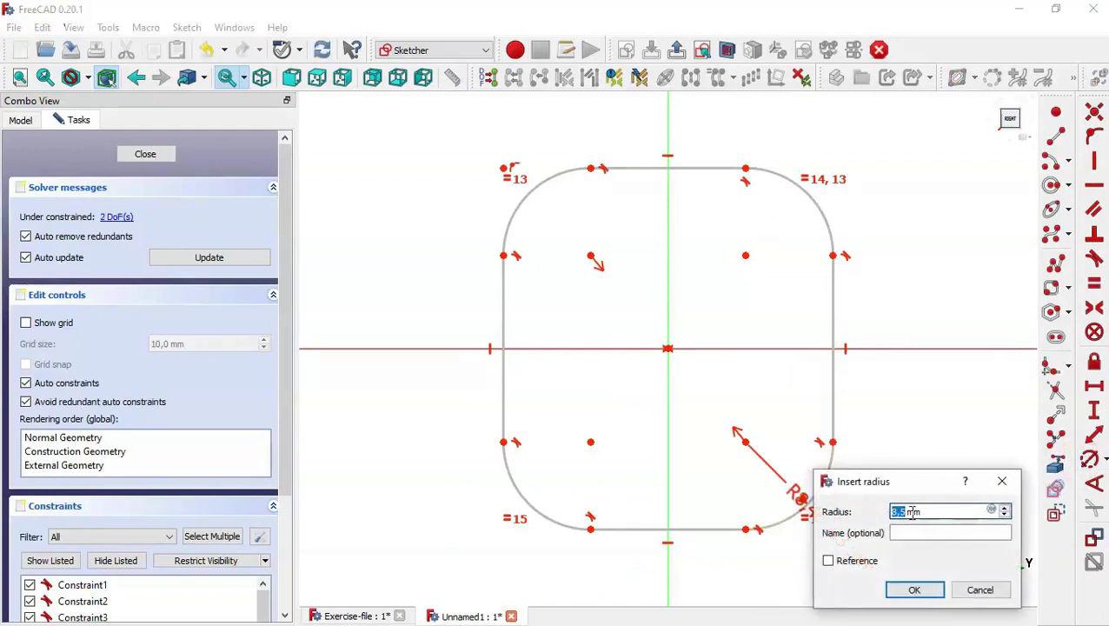
type("6")
key("Return")
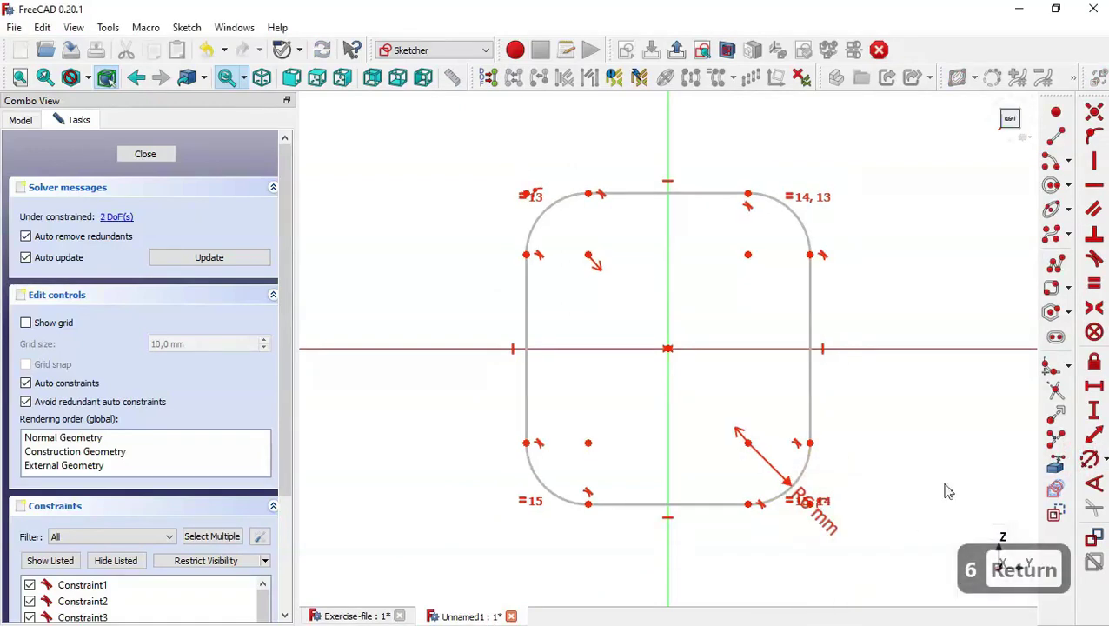
left_click(1092, 389)
left_click(687, 191)
type("48mm")
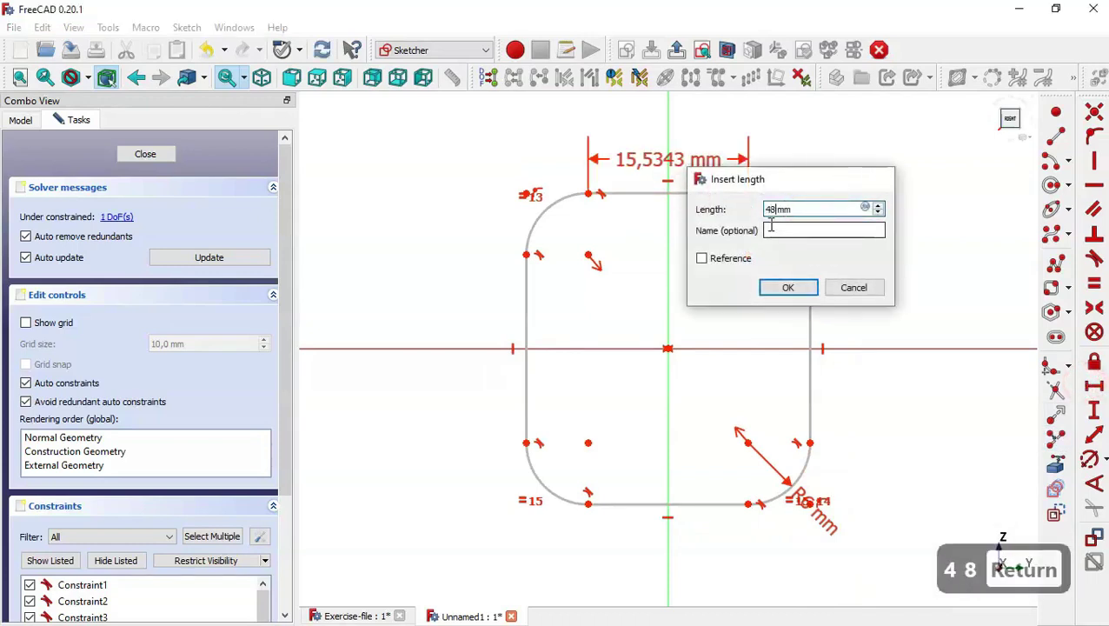
key("Return")
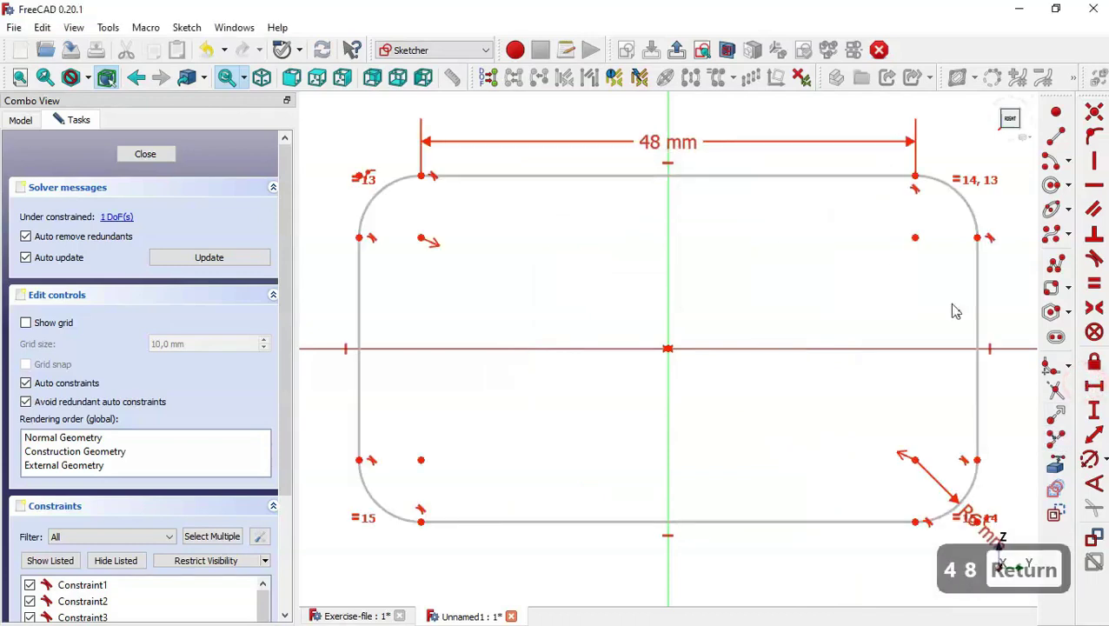
Set the rectangle's height to 28 mm, fully constraining the sketch
left_click(1095, 412)
left_click(977, 307)
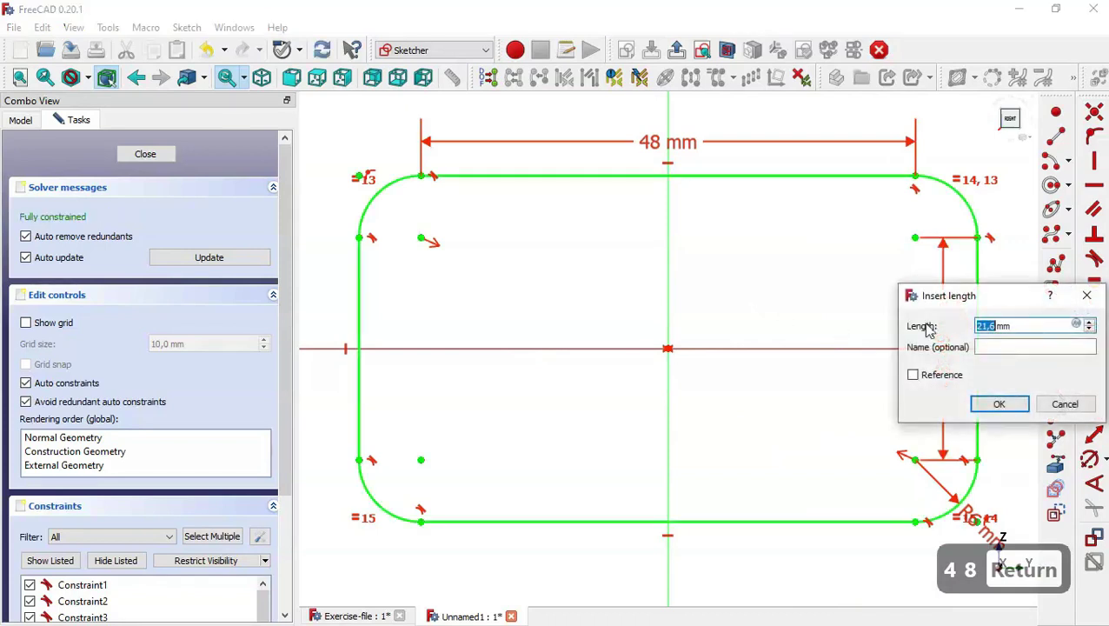
type("28")
key("Return")
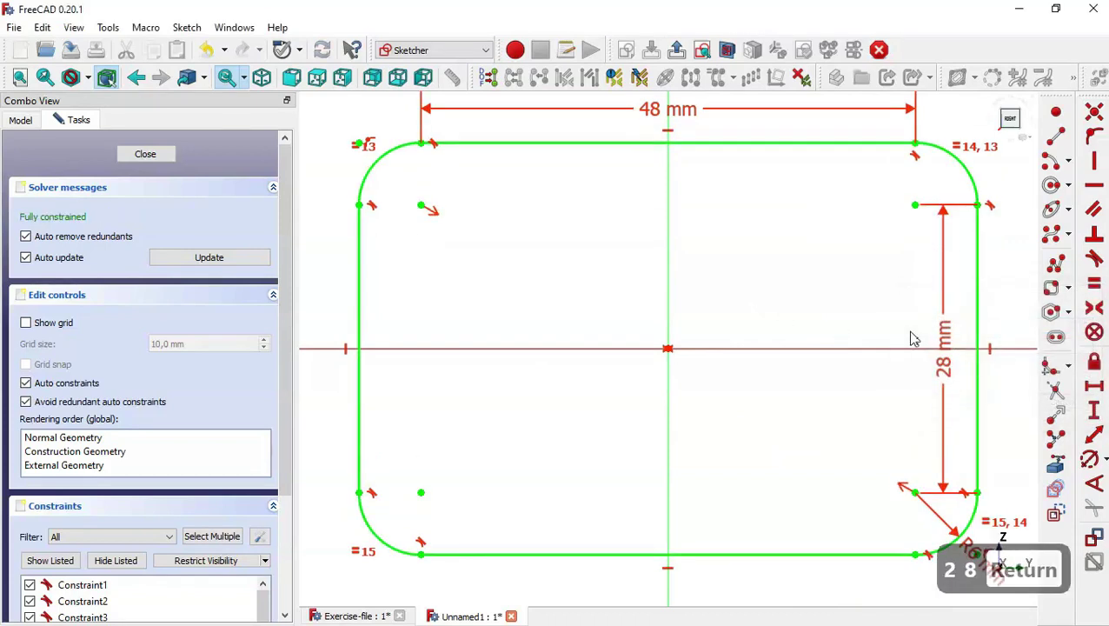
scroll(778, 378, "down", 3)
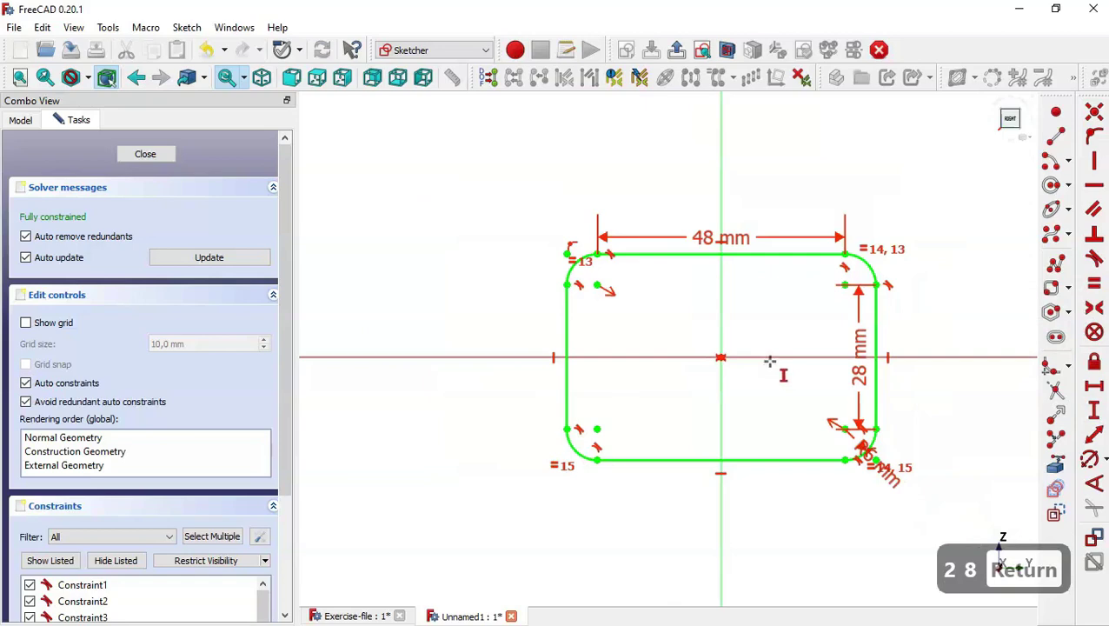
Close the sketch and pad the rounded rectangle 6 mm into the plate
left_click(676, 49)
key("Home")
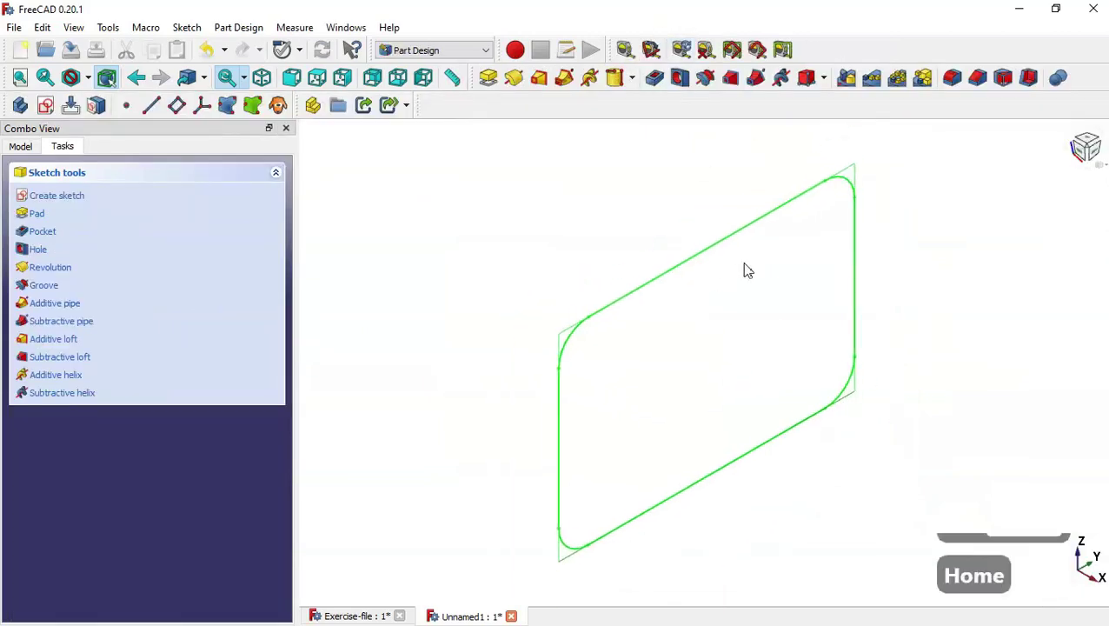
left_click(488, 78)
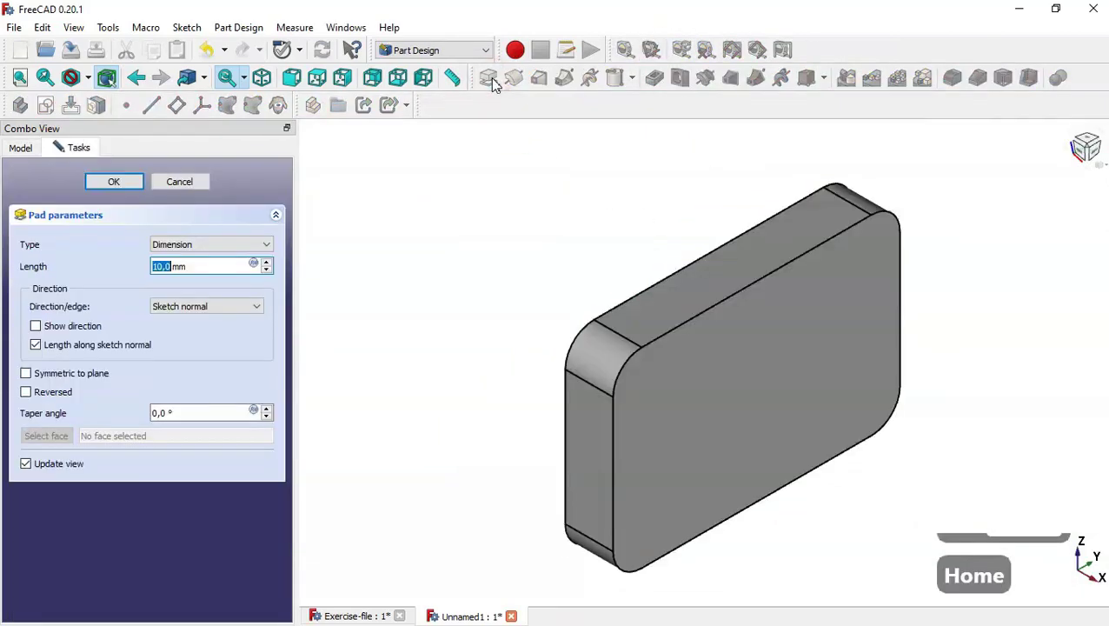
left_click(209, 266)
left_click_drag(209, 266, 107, 273)
type("6")
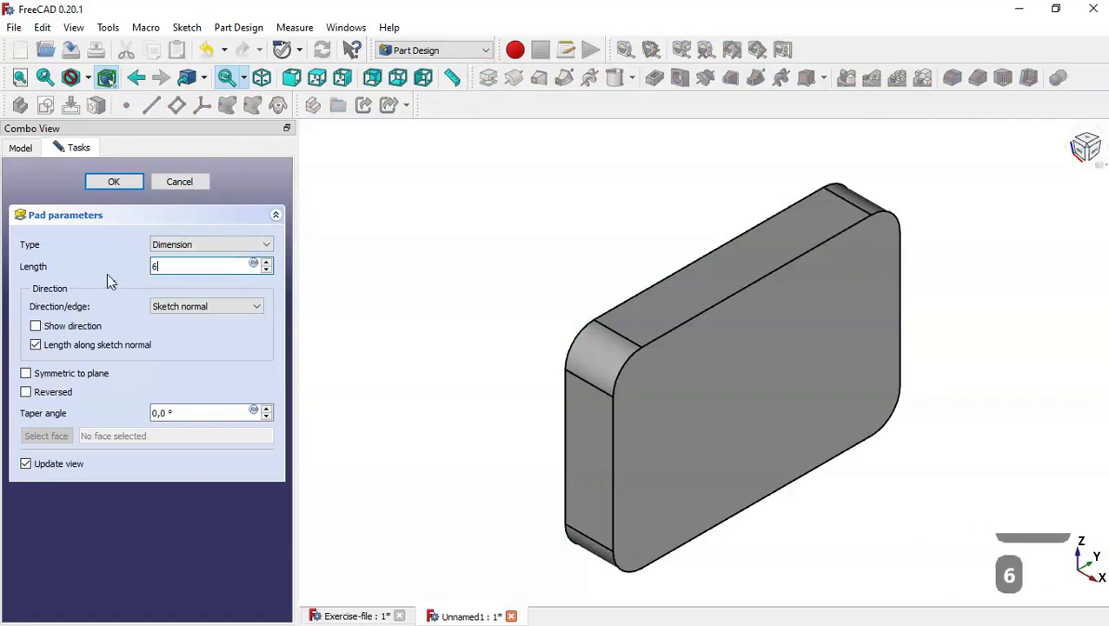
left_click(114, 185)
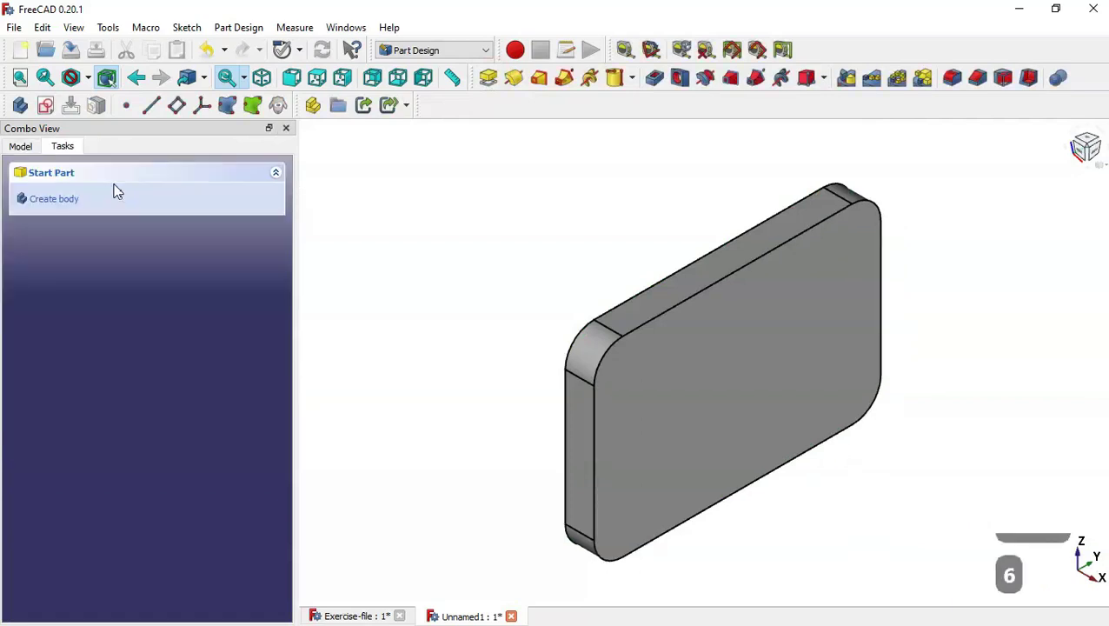
Start a sketch on the XZ_Plane and import the plate's right edge as external geometry
left_click(50, 110)
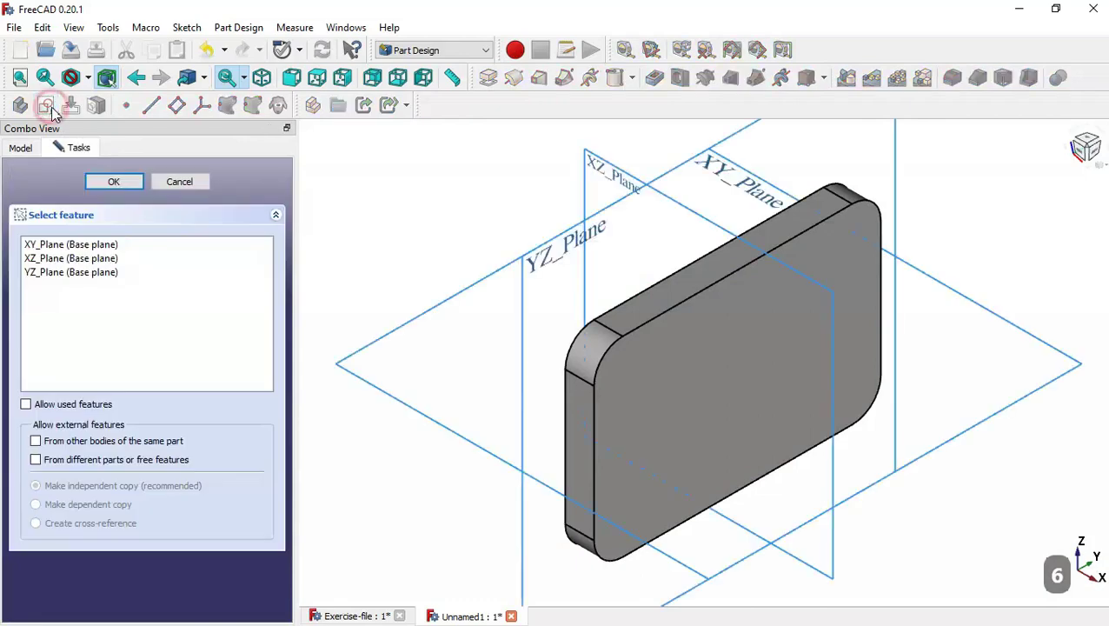
left_click(602, 177)
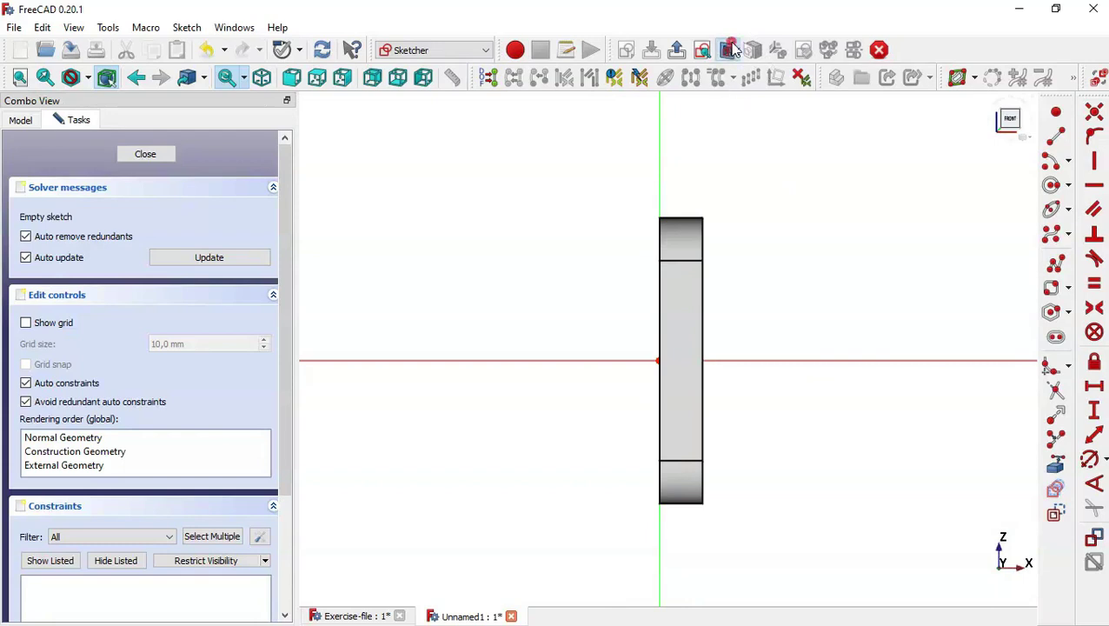
left_click(1055, 463)
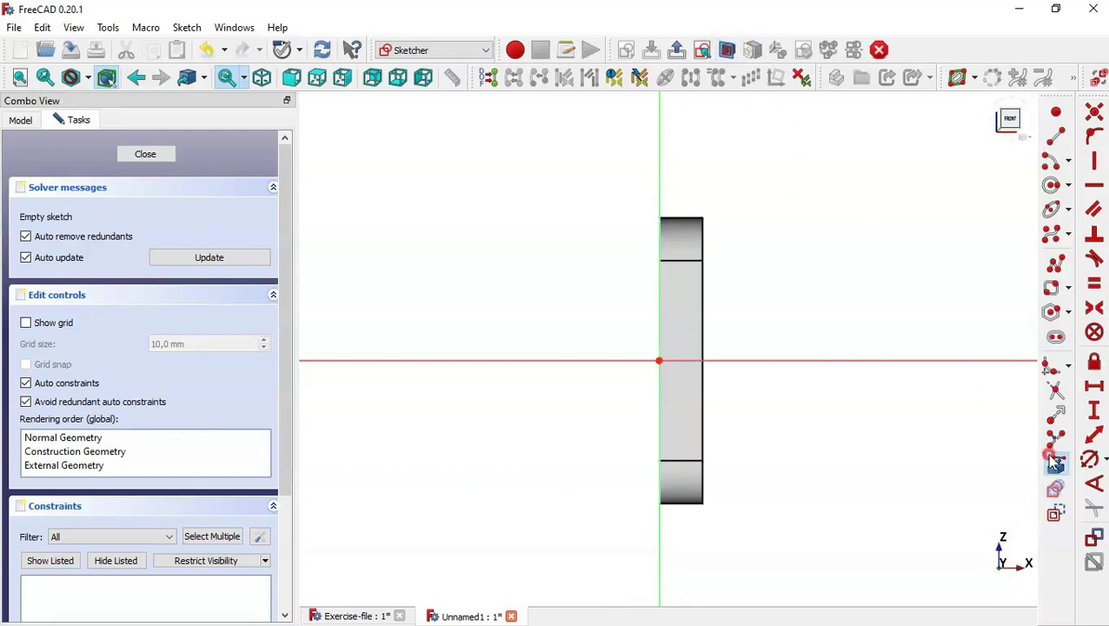
left_click(702, 306)
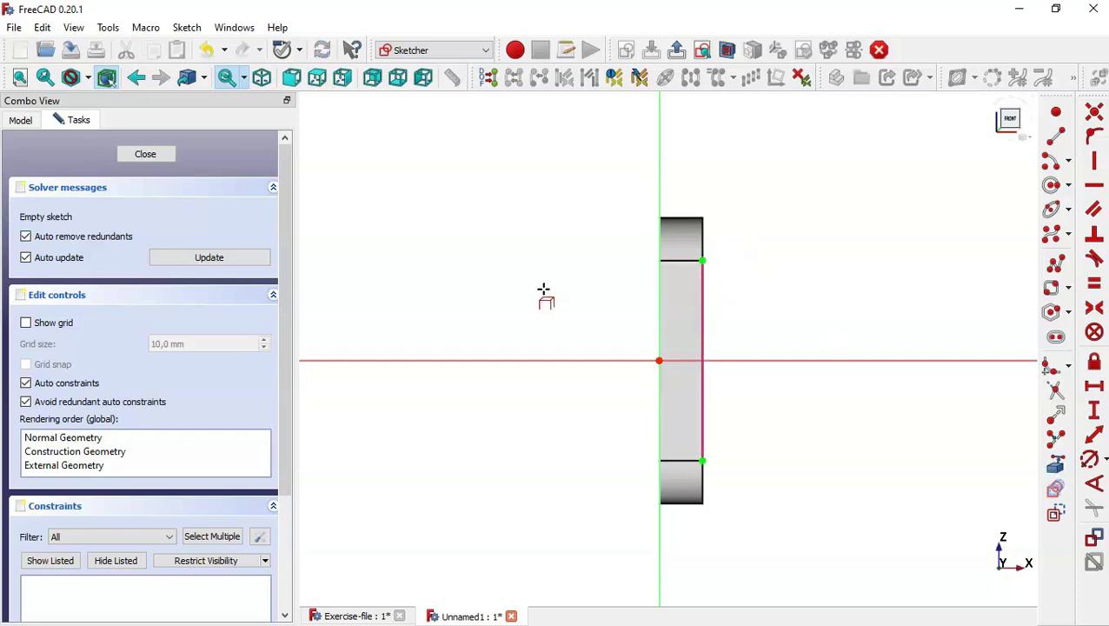
scroll(545, 297, "down", 3)
scroll(930, 326, "up", 1)
scroll(930, 326, "up", 1)
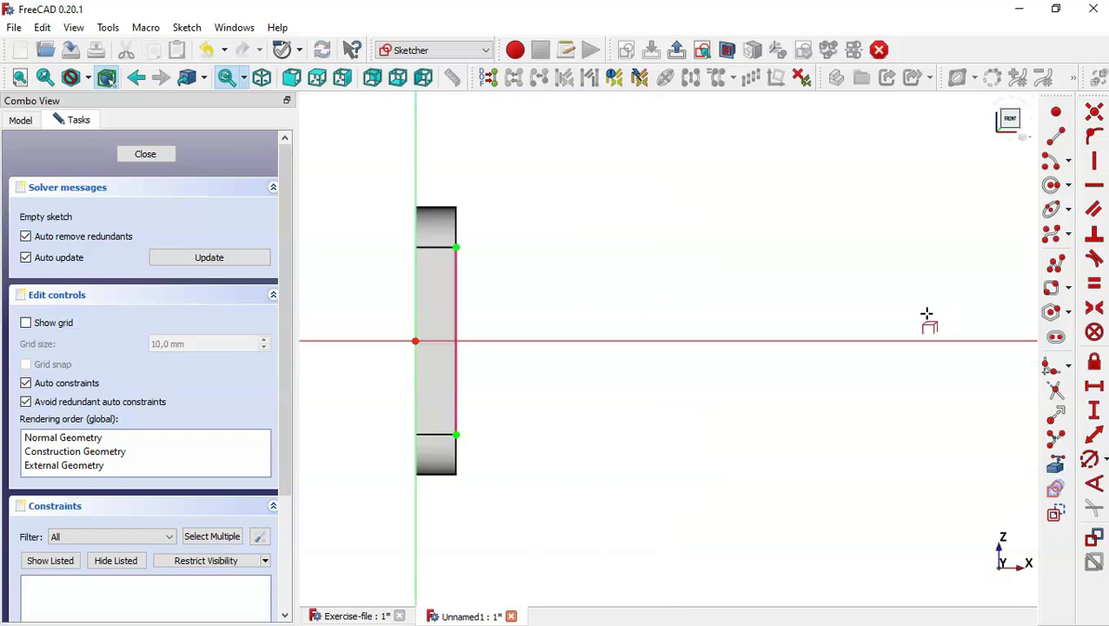
Draw the arm's top line, outer bend arc, vertical end line and short bottom line
left_click(1055, 264)
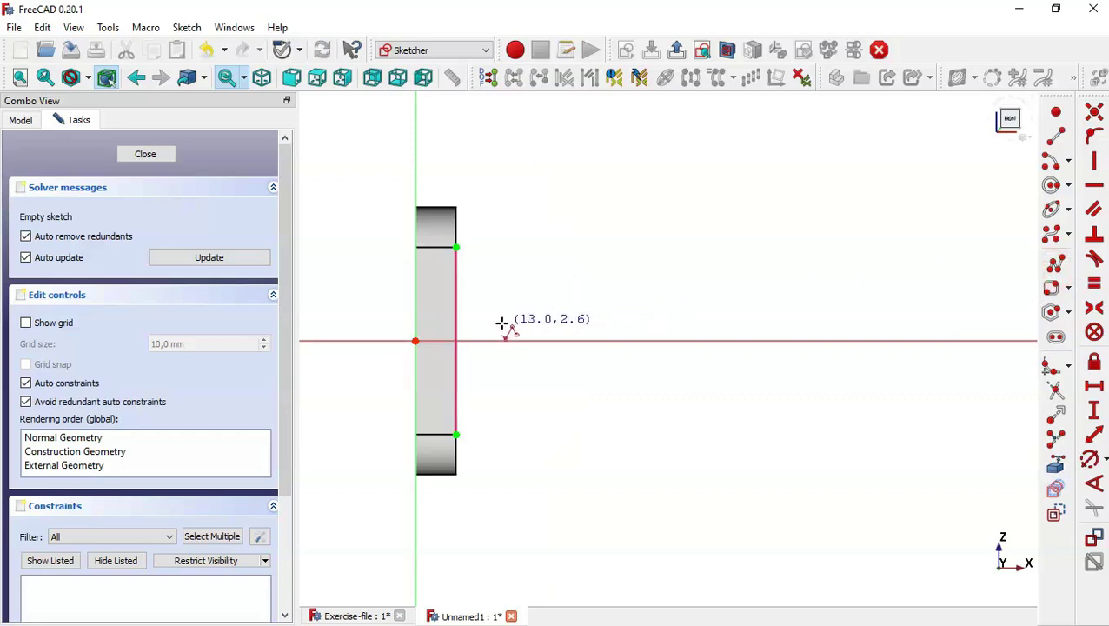
left_click(457, 310)
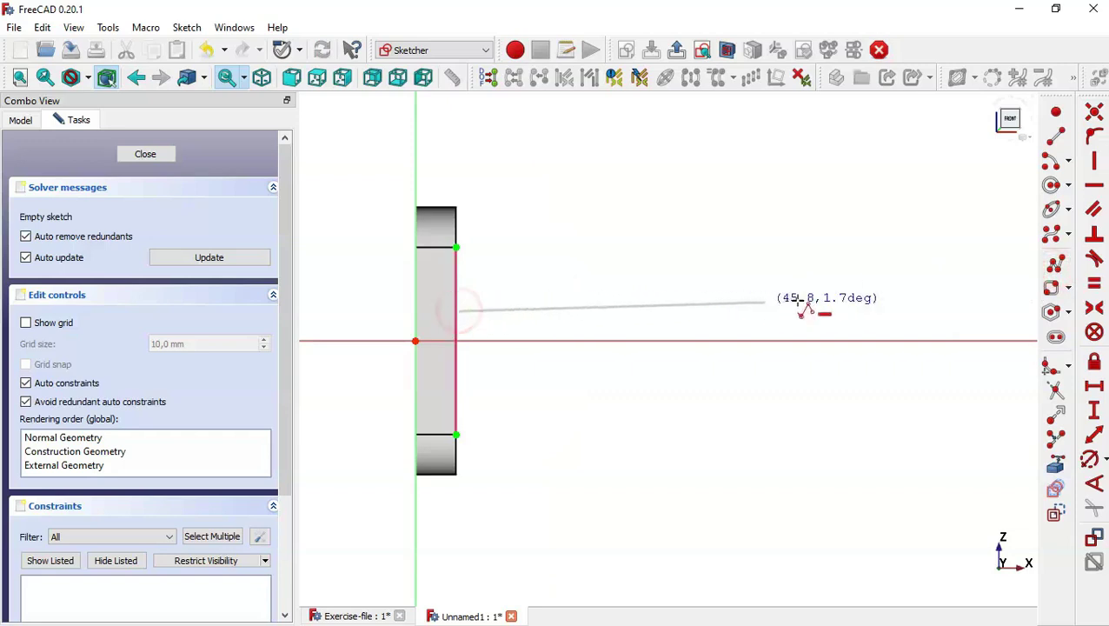
left_click(891, 310)
key("m")
key("m")
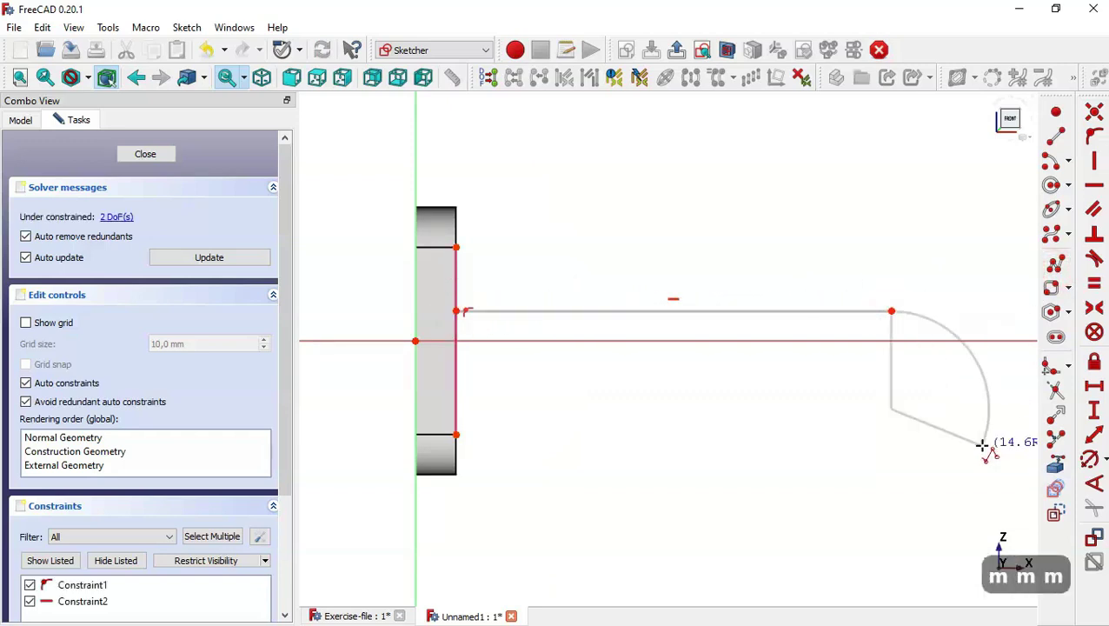
left_click(965, 380)
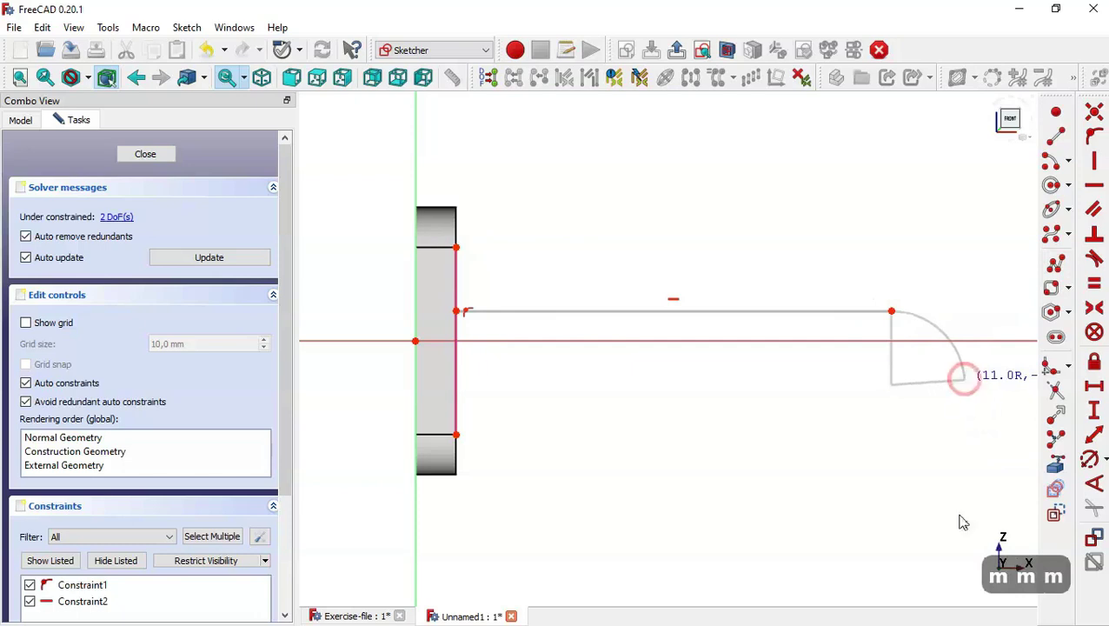
key("m")
key("m")
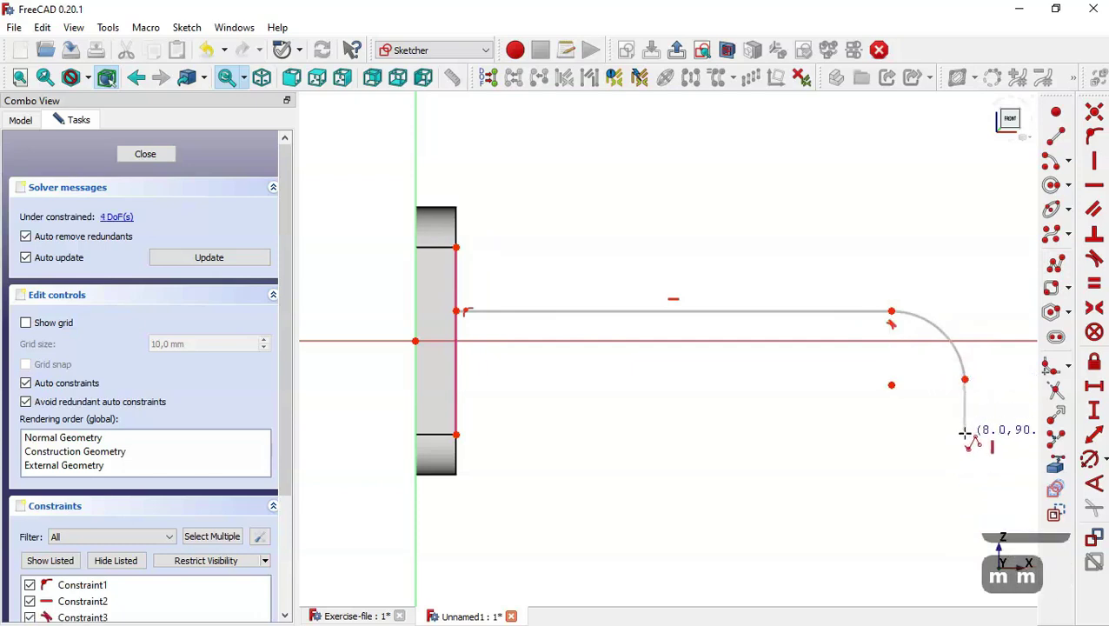
left_click(964, 435)
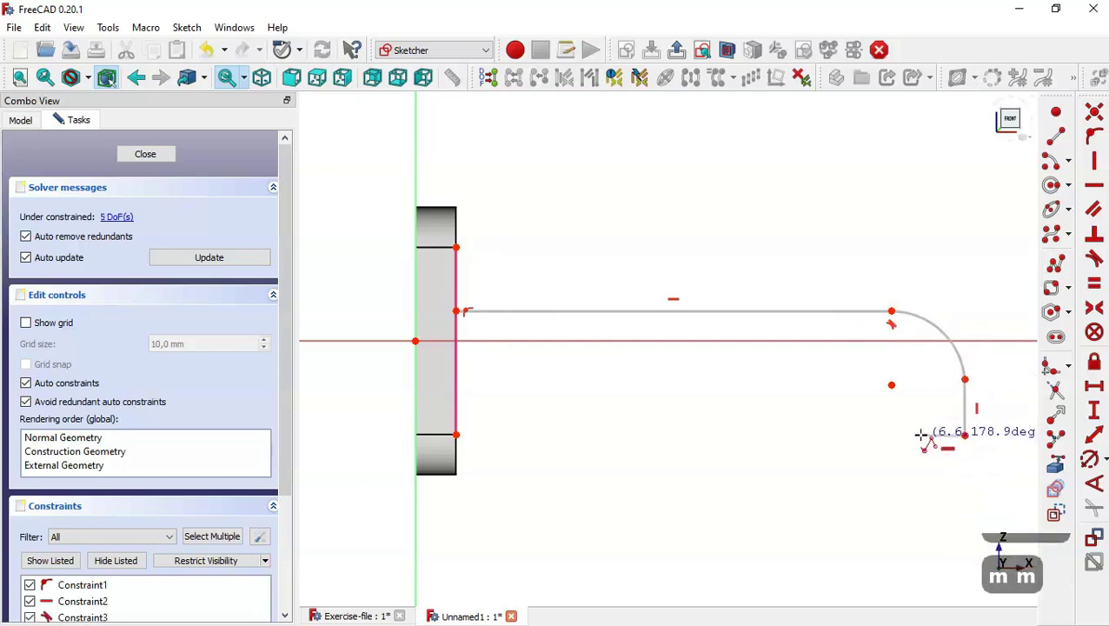
left_click(922, 435)
Finish the outline with the inner vertical line, inner bend arc and lower line back to start
left_click(922, 389)
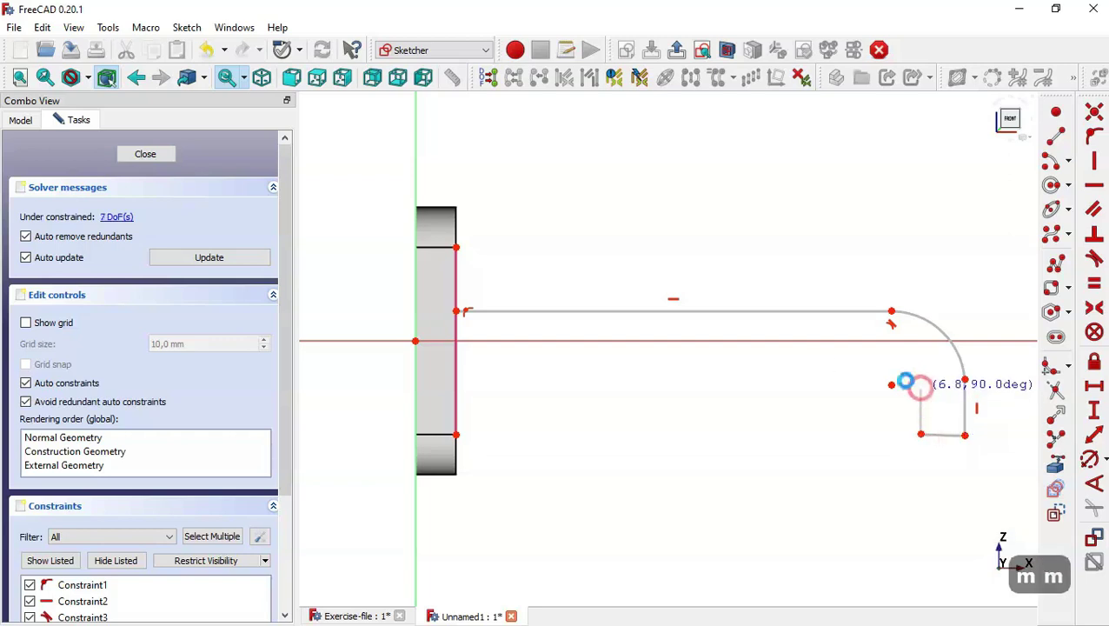
key("m")
key("m")
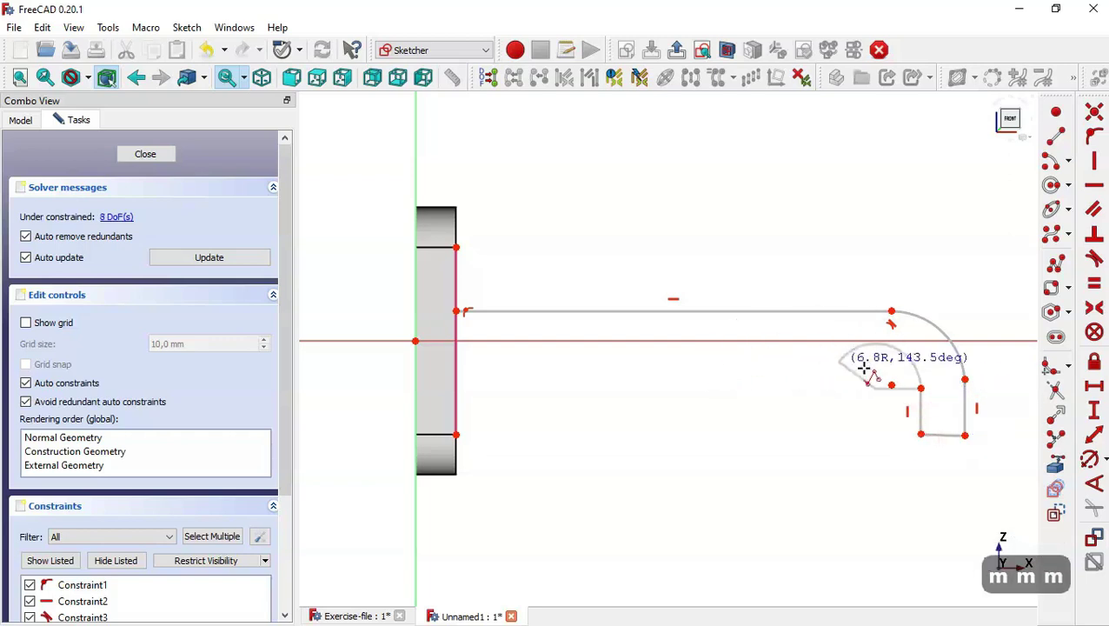
left_click(877, 366)
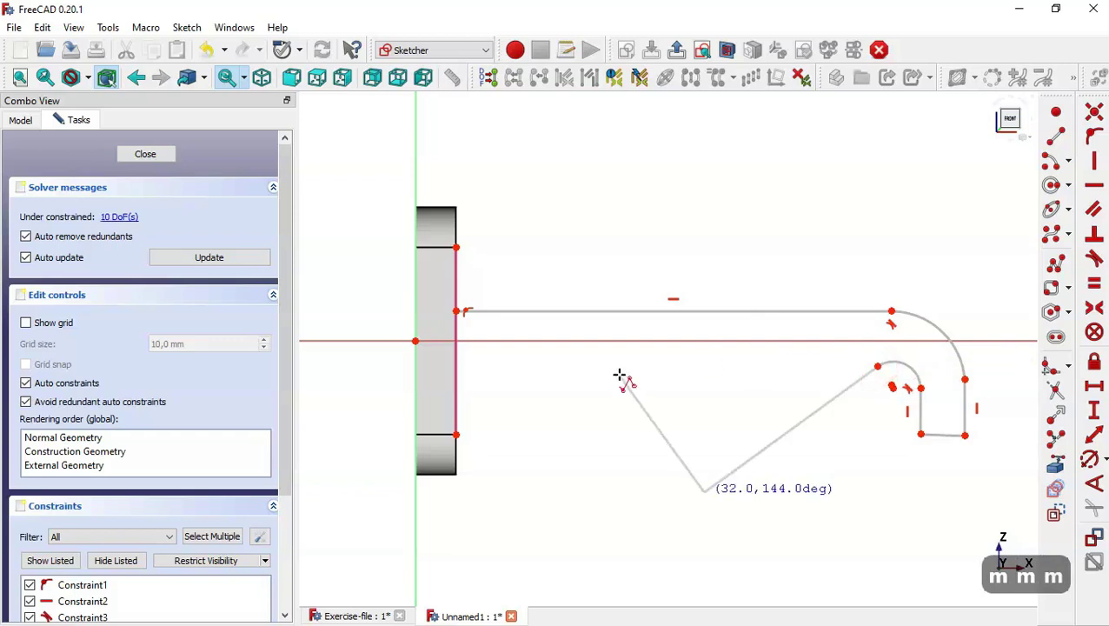
left_click(457, 363)
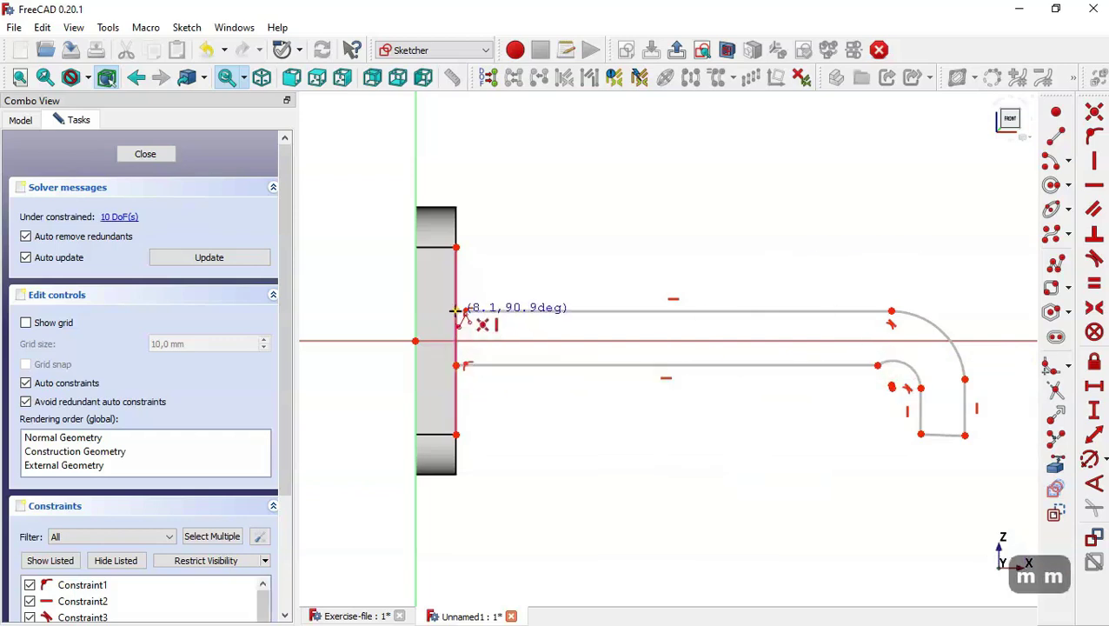
left_click(455, 310)
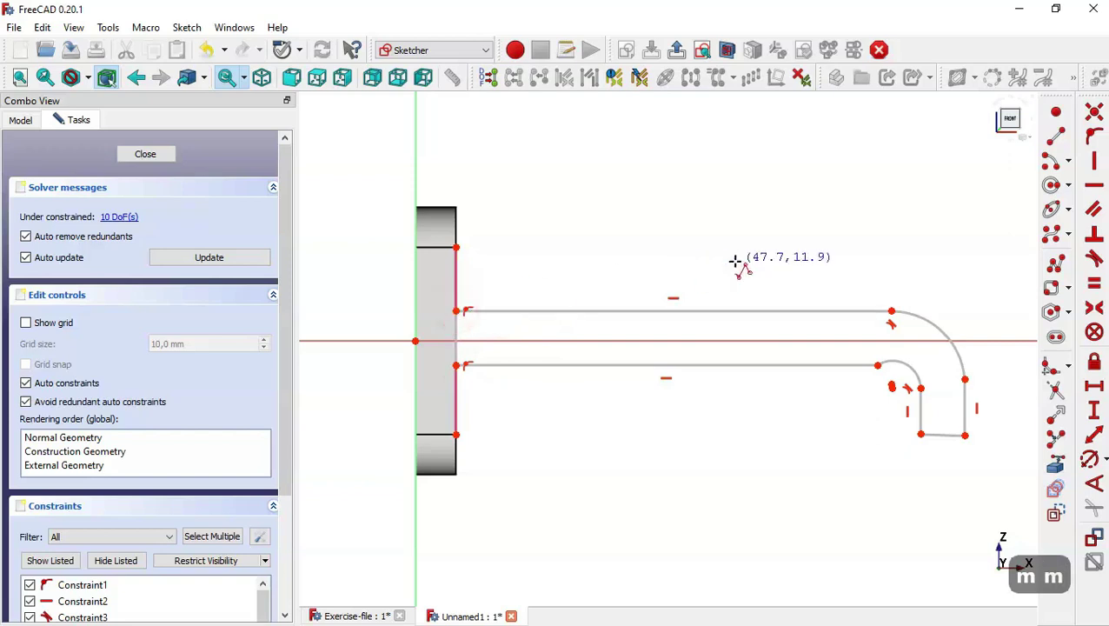
key("Escape")
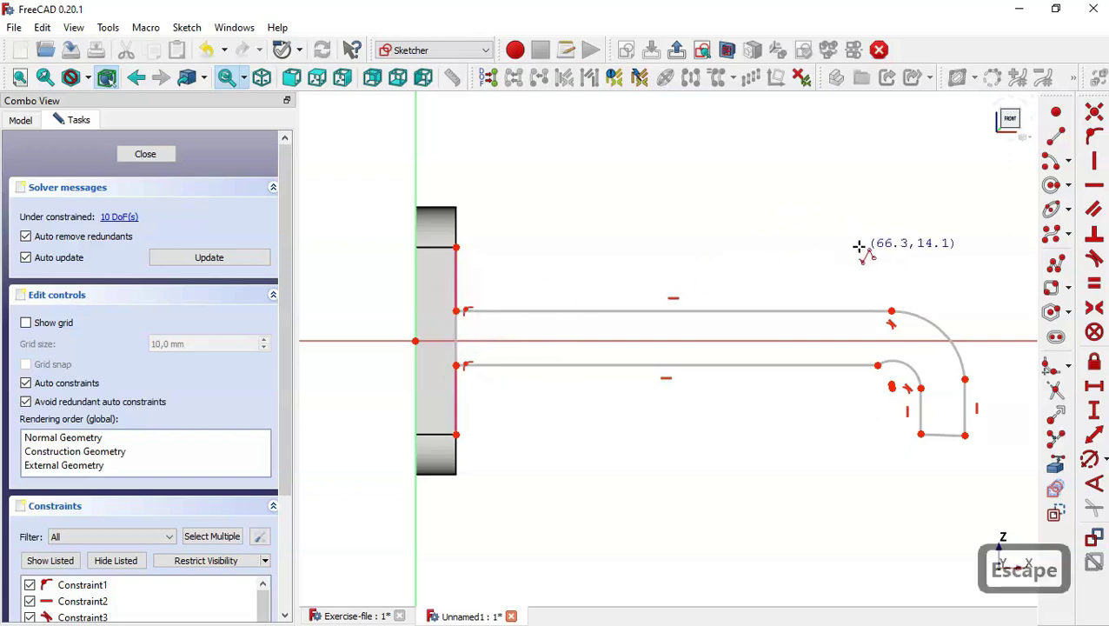
Make the lines perpendicular to both bend arcs and the bottom end line horizontal
left_click(1094, 260)
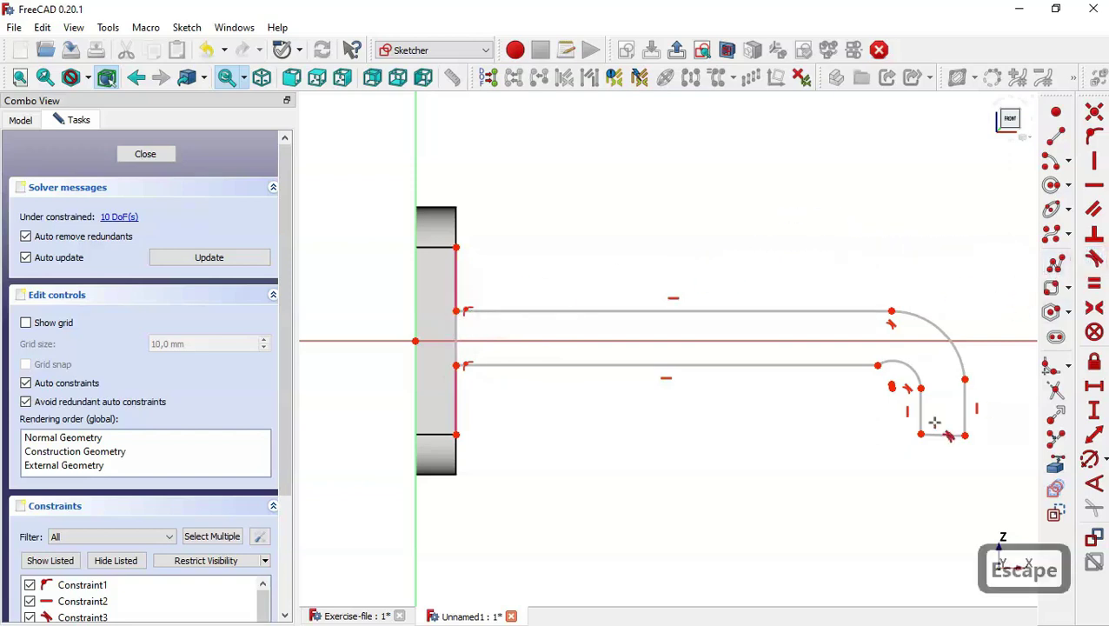
left_click(898, 361)
left_click(855, 366)
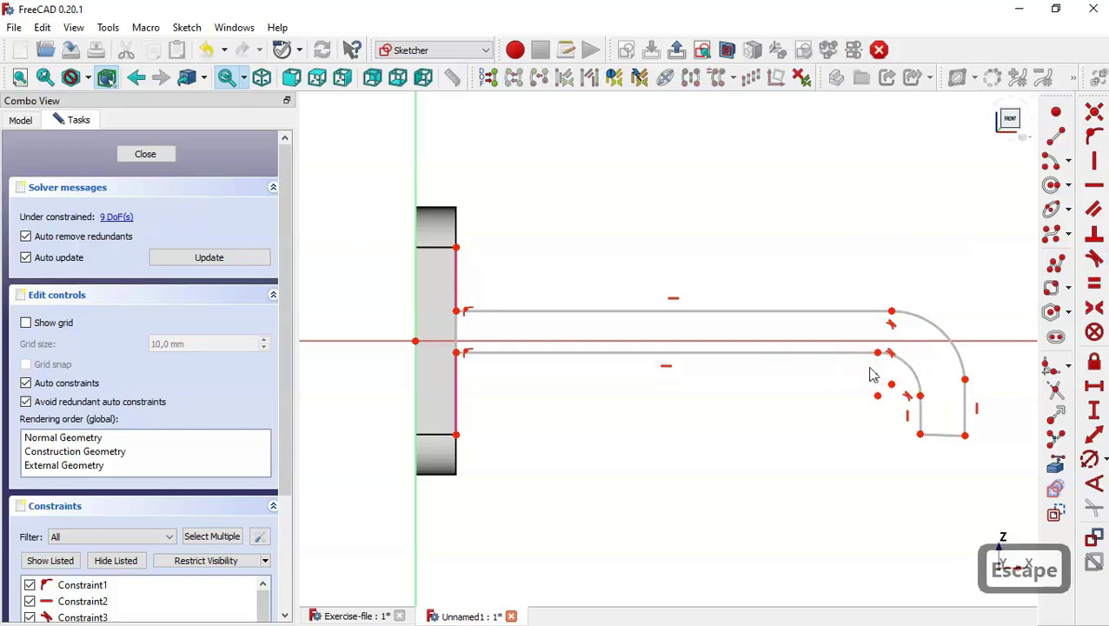
left_click(965, 372)
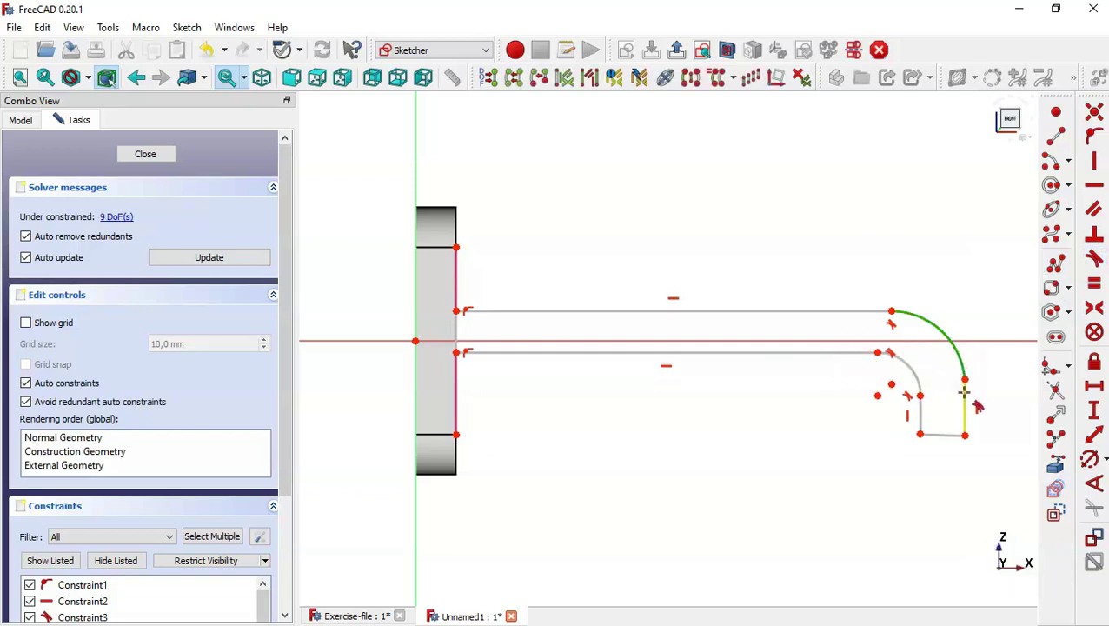
left_click(965, 393)
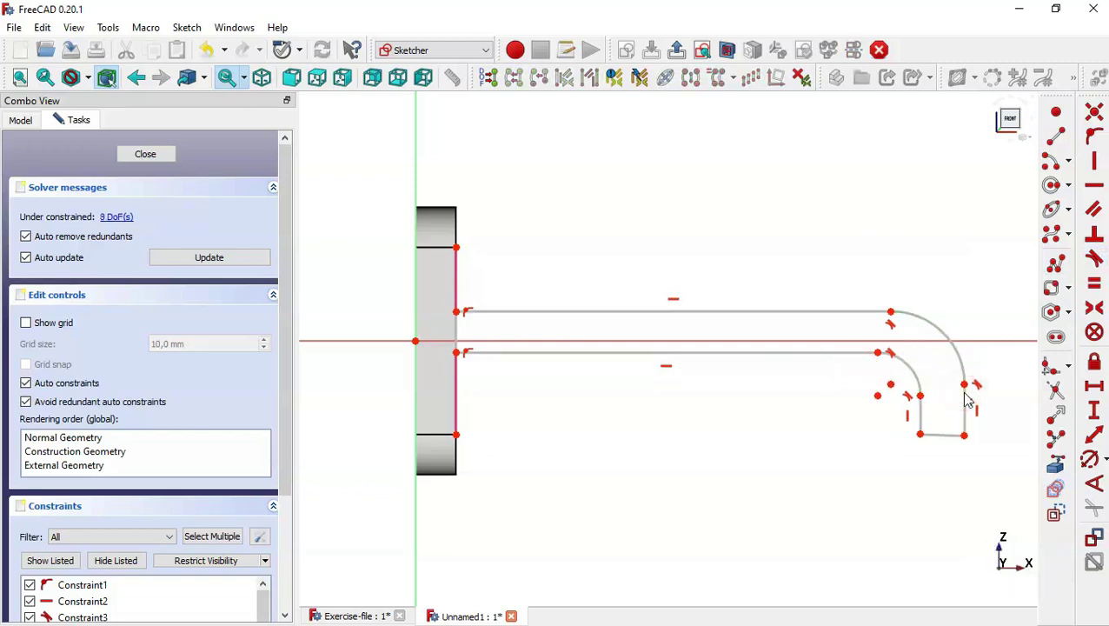
left_click(1099, 187)
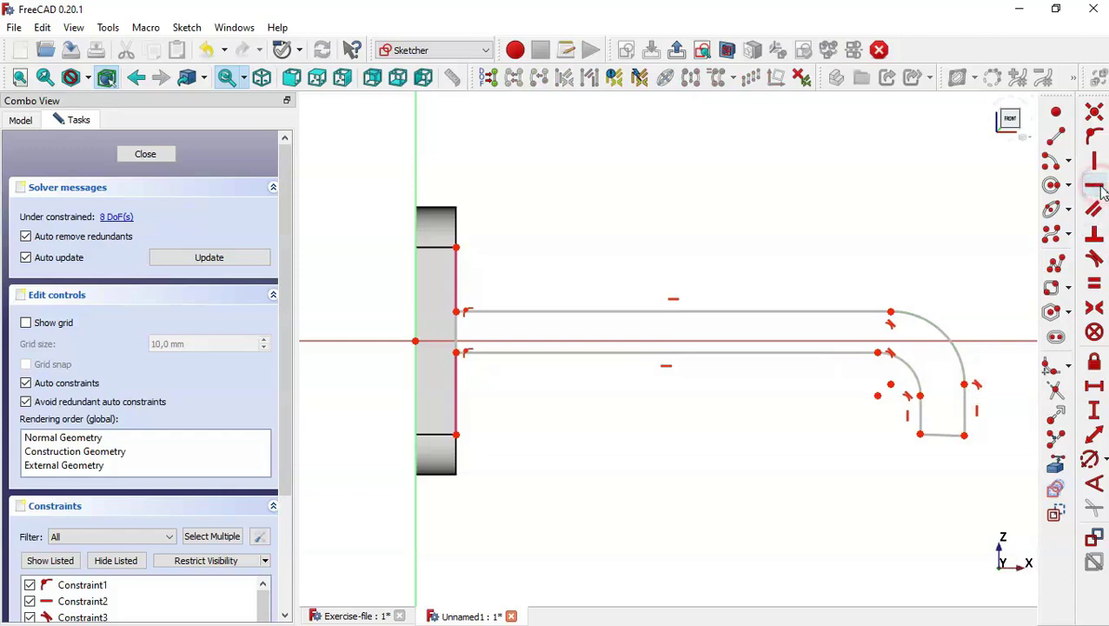
left_click(948, 435)
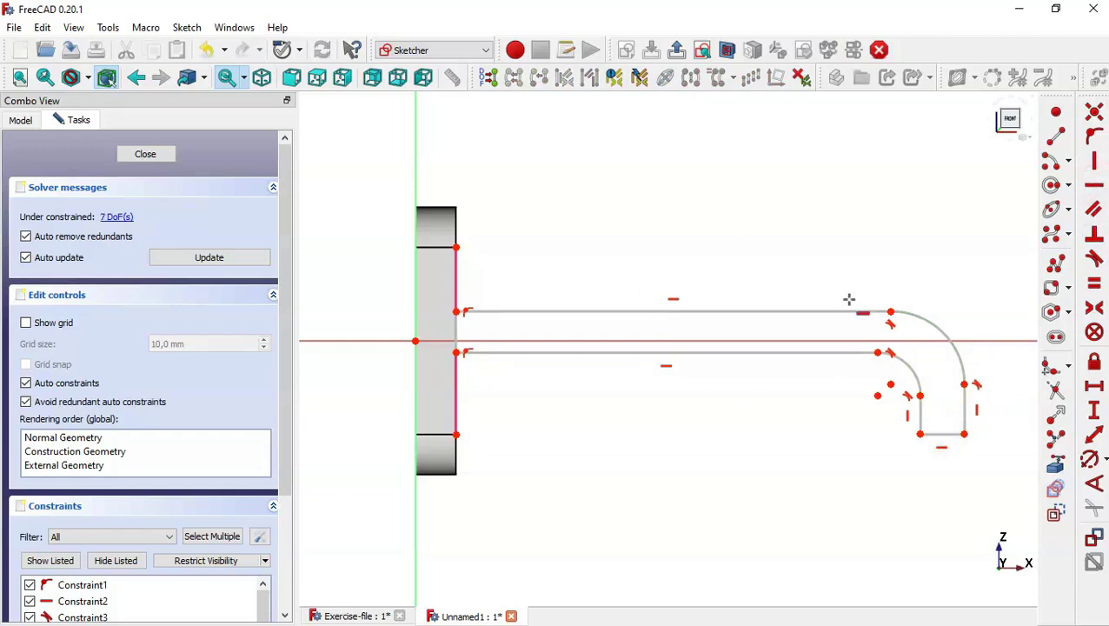
Make the top and bottom lines' left endpoints symmetric about the horizontal axis
left_click(1095, 308)
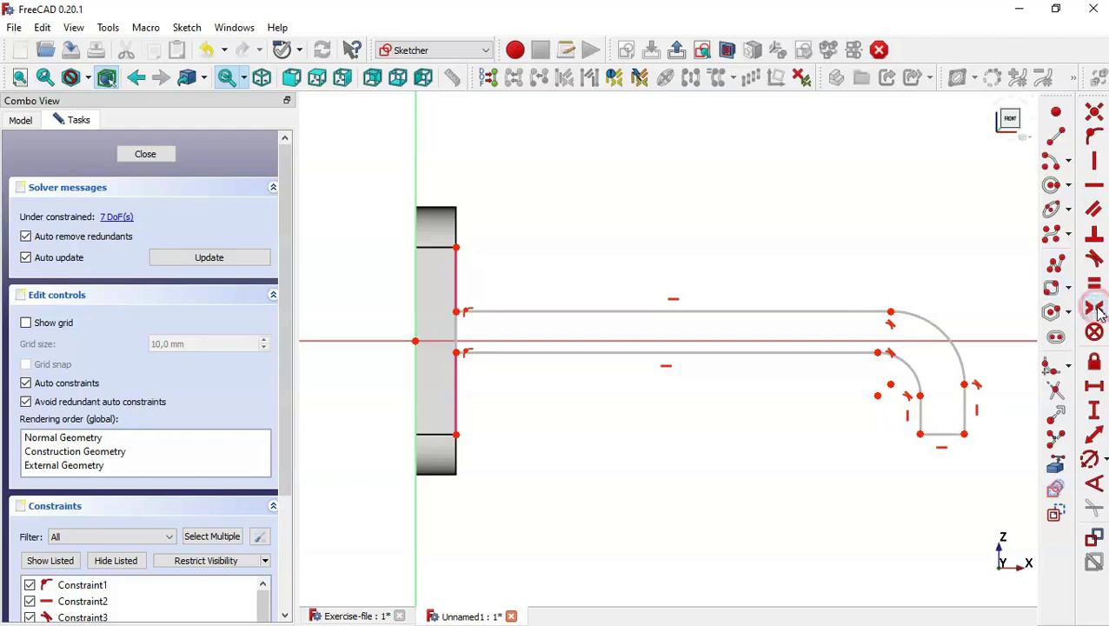
left_click(455, 311)
left_click(455, 352)
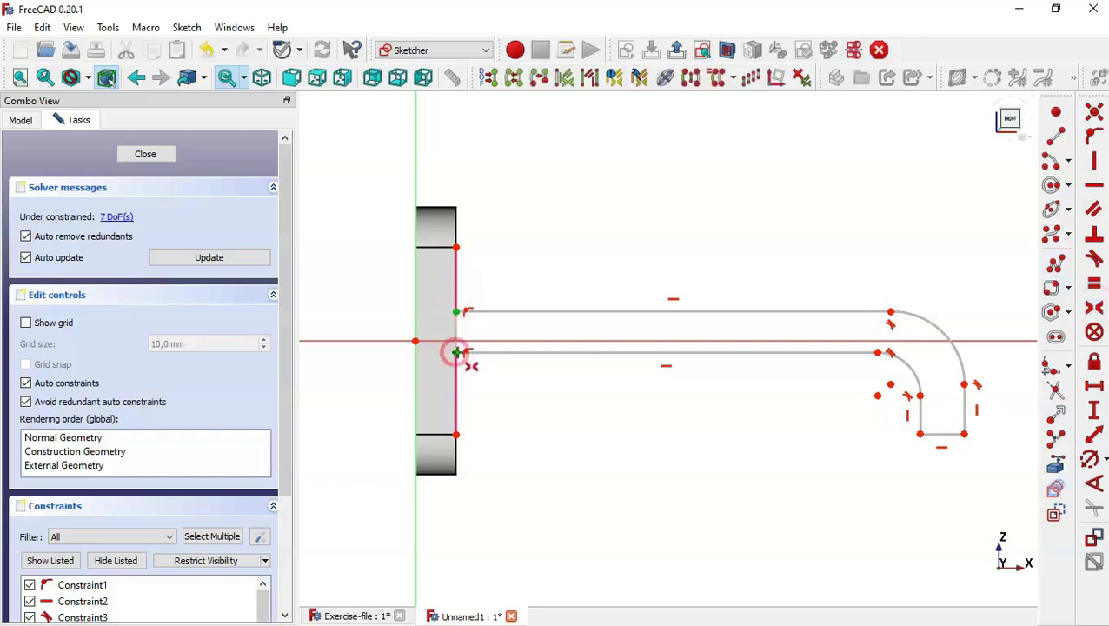
left_click(556, 341)
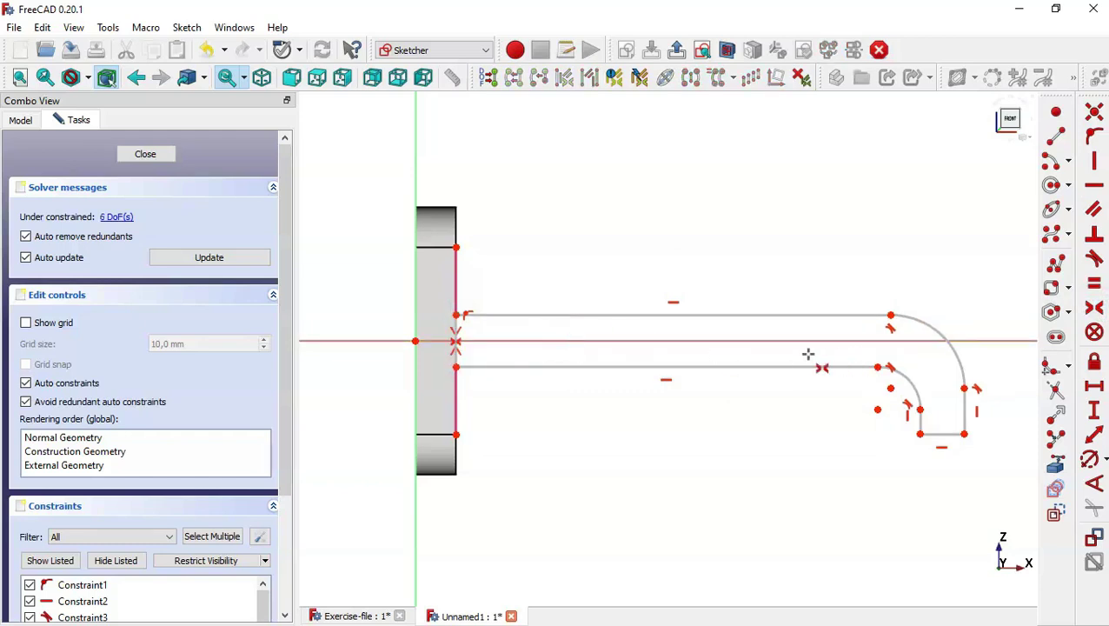
scroll(608, 341, "down", 1)
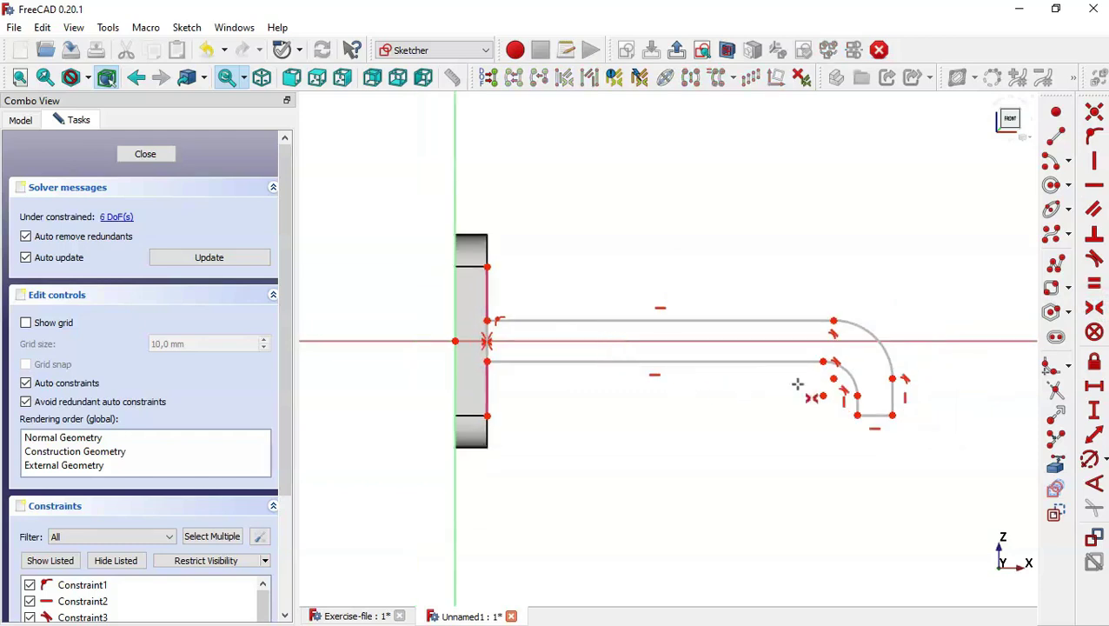
scroll(841, 389, "up", 1)
Make both bend arc centres coincident at one shared point
key("Escape")
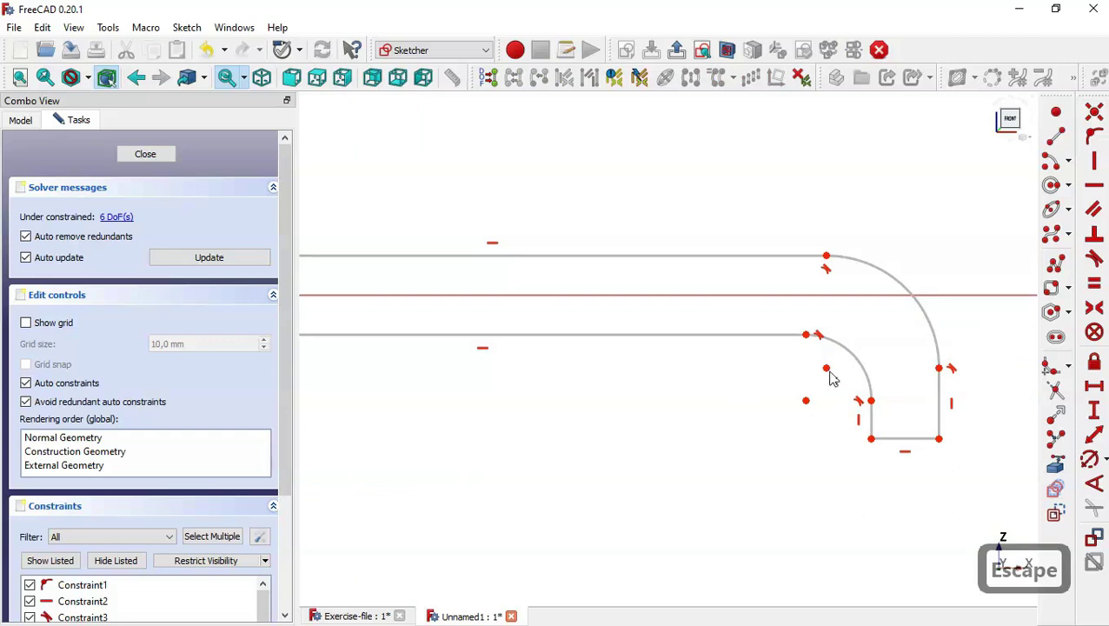
left_click_drag(782, 347, 842, 435)
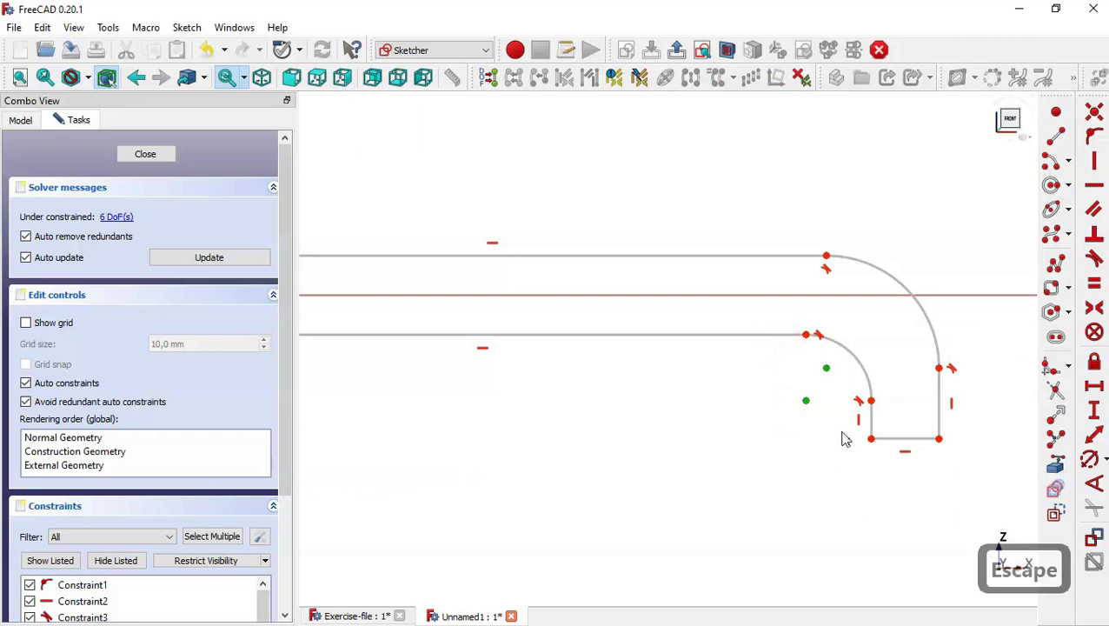
left_click(1094, 111)
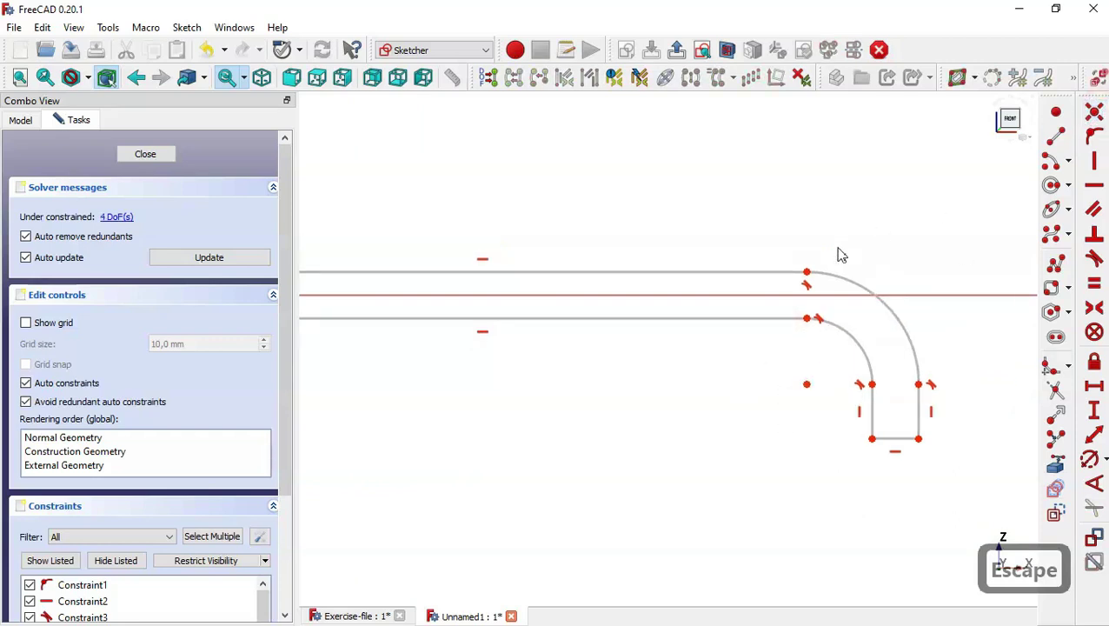
scroll(842, 254, "down", 3)
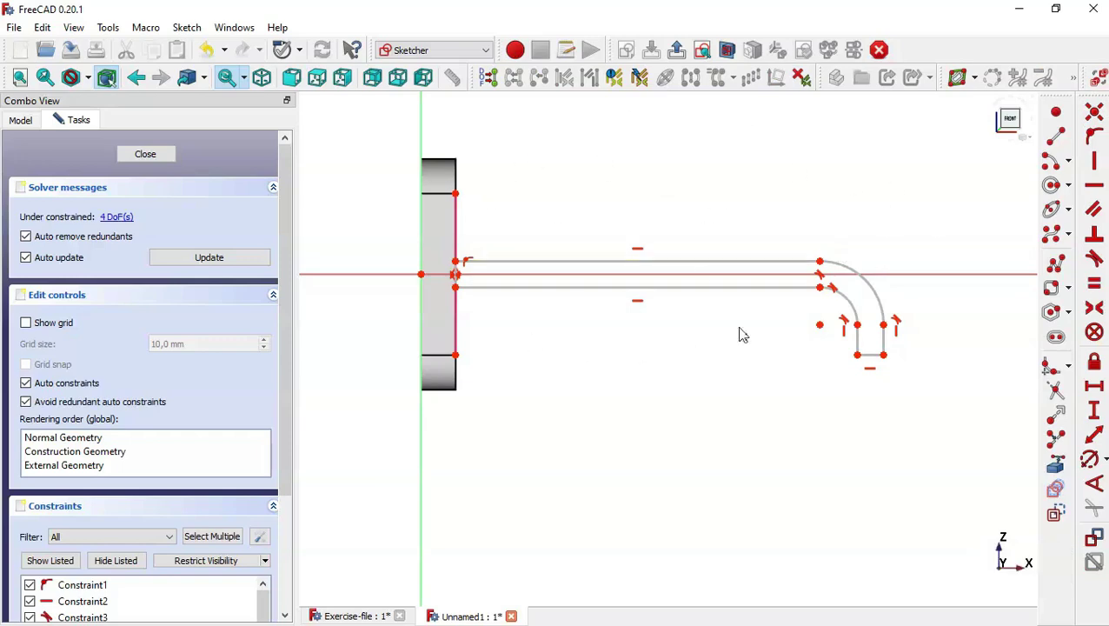
left_click(363, 618)
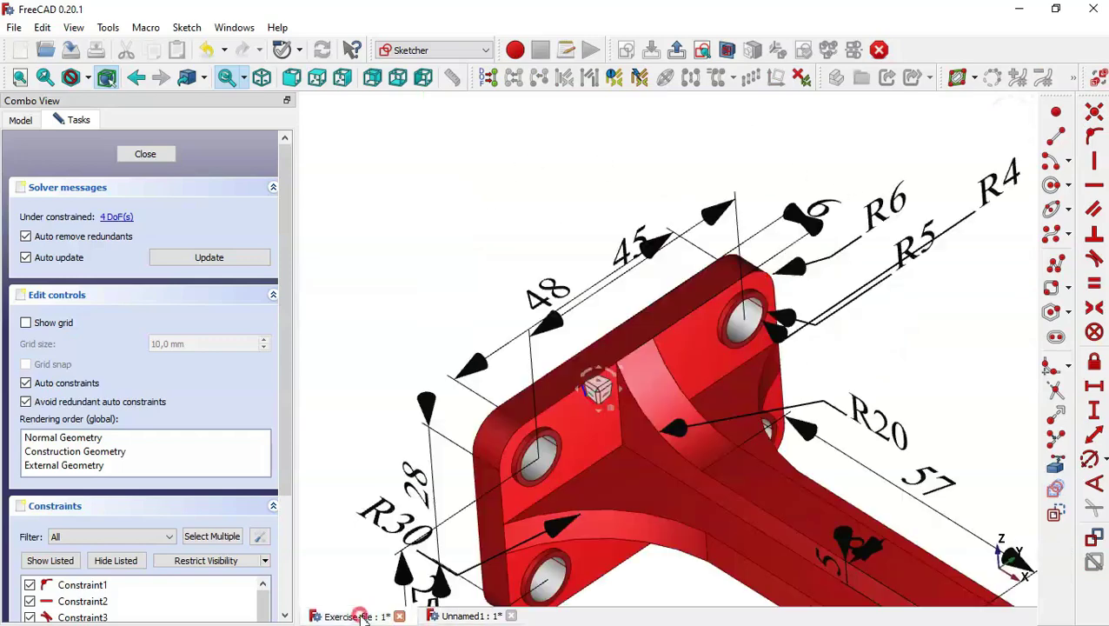
key("Home")
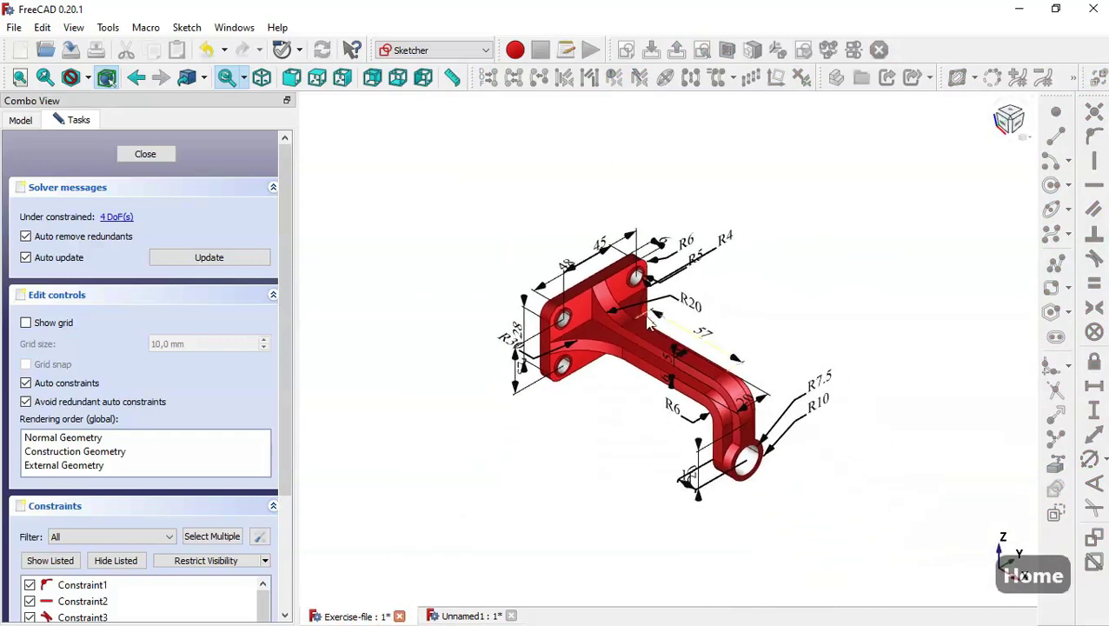
scroll(687, 278, "up", 3)
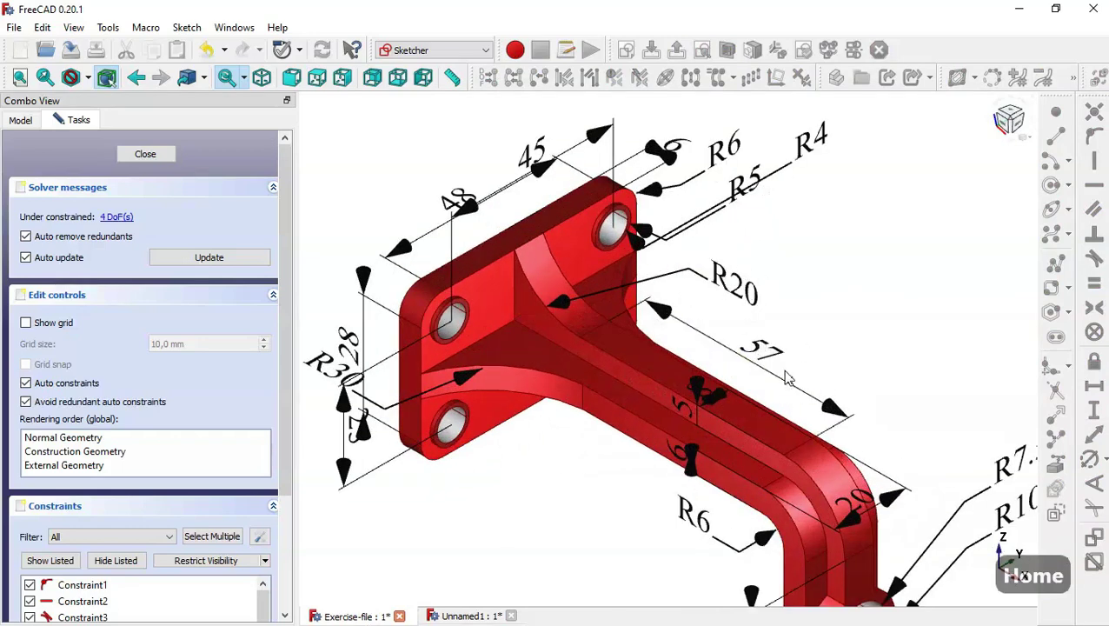
scroll(752, 320, "down", 1)
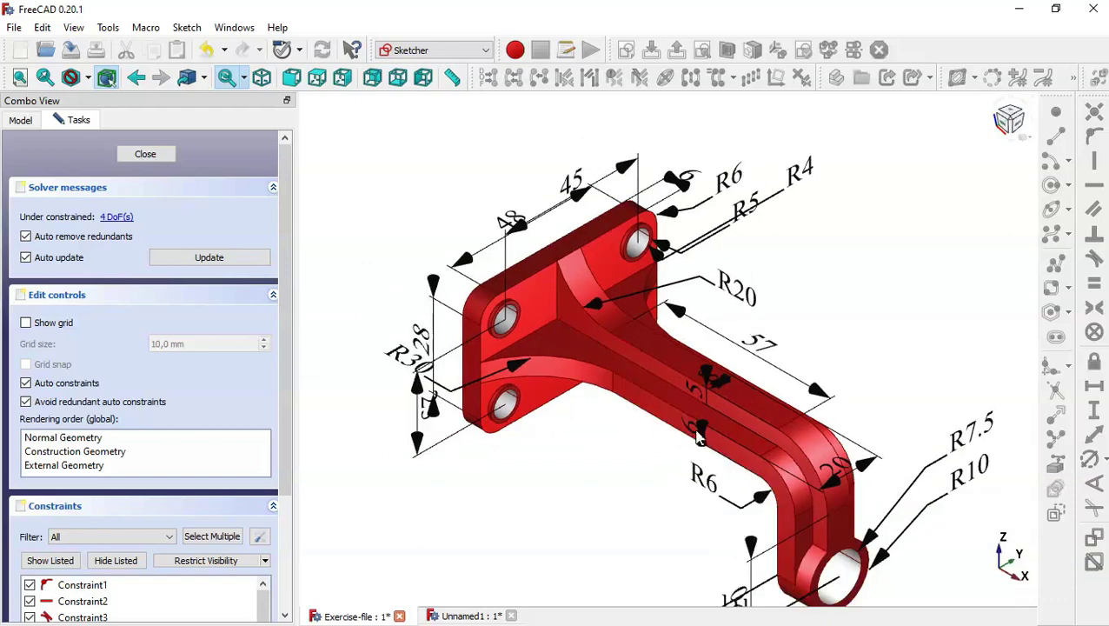
scroll(685, 418, "down", 1)
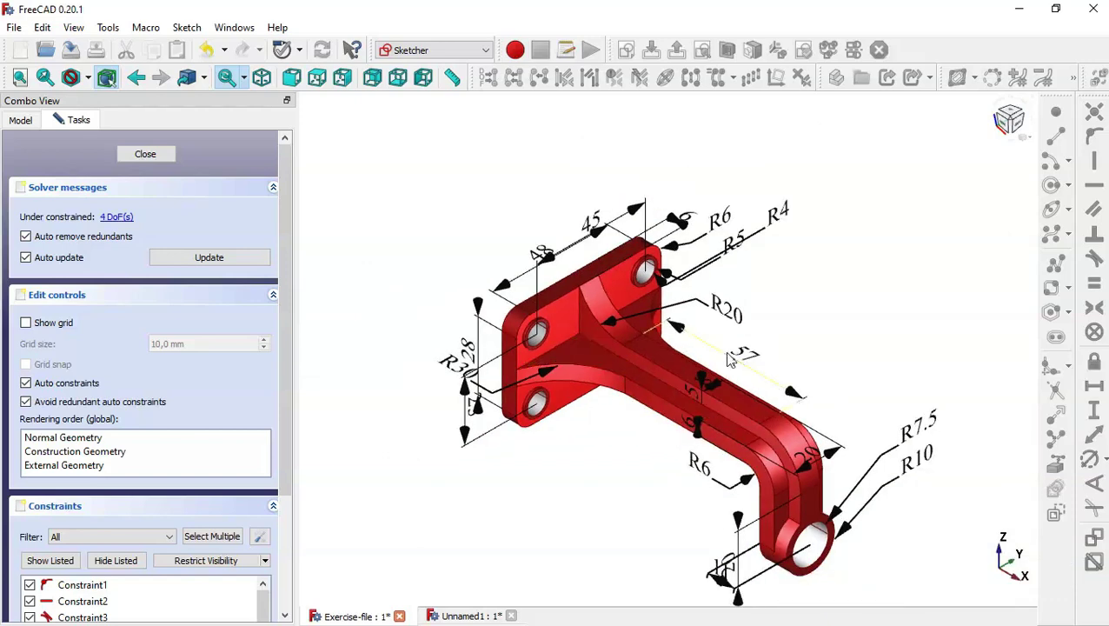
scroll(775, 537, "down", 1)
scroll(780, 544, "up", 4)
scroll(779, 539, "up", 1)
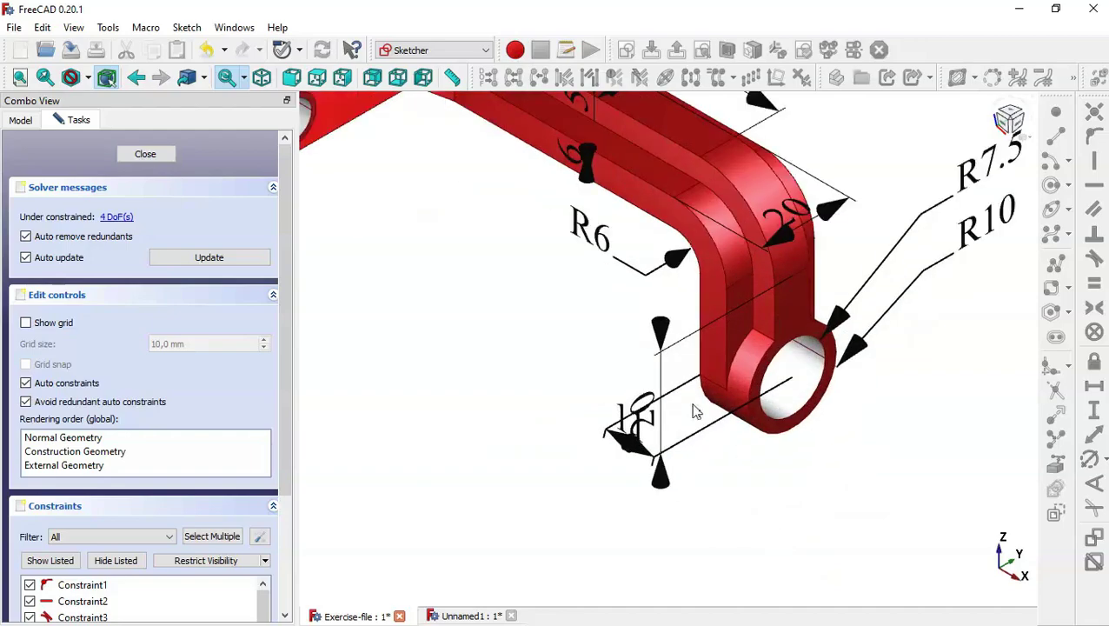
middle_click_drag(616, 447, 533, 381)
key("Home")
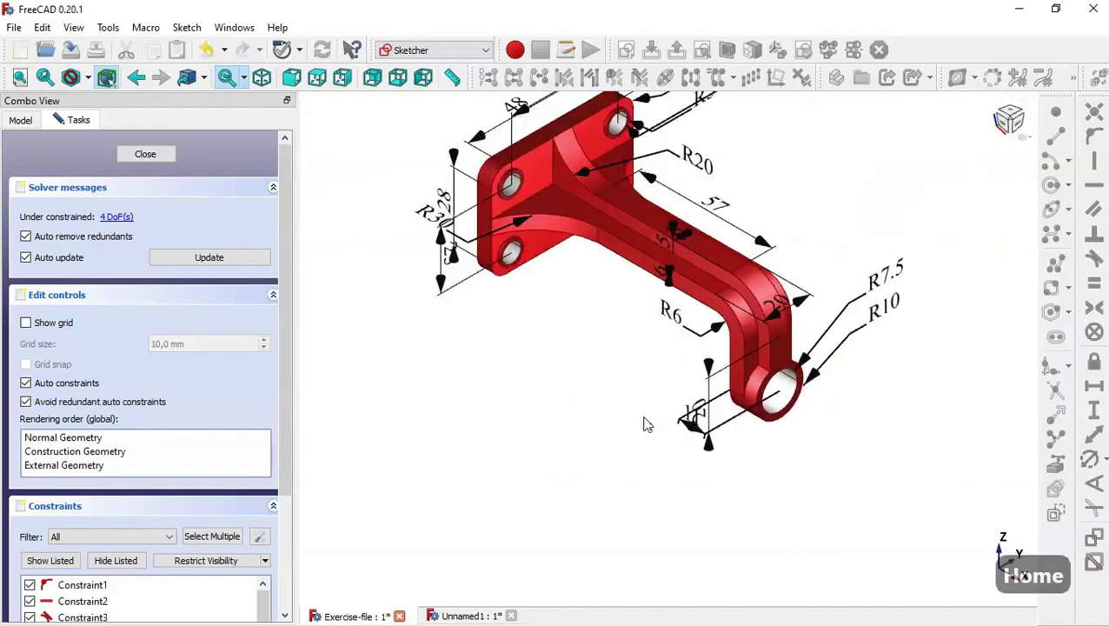
left_click(452, 615)
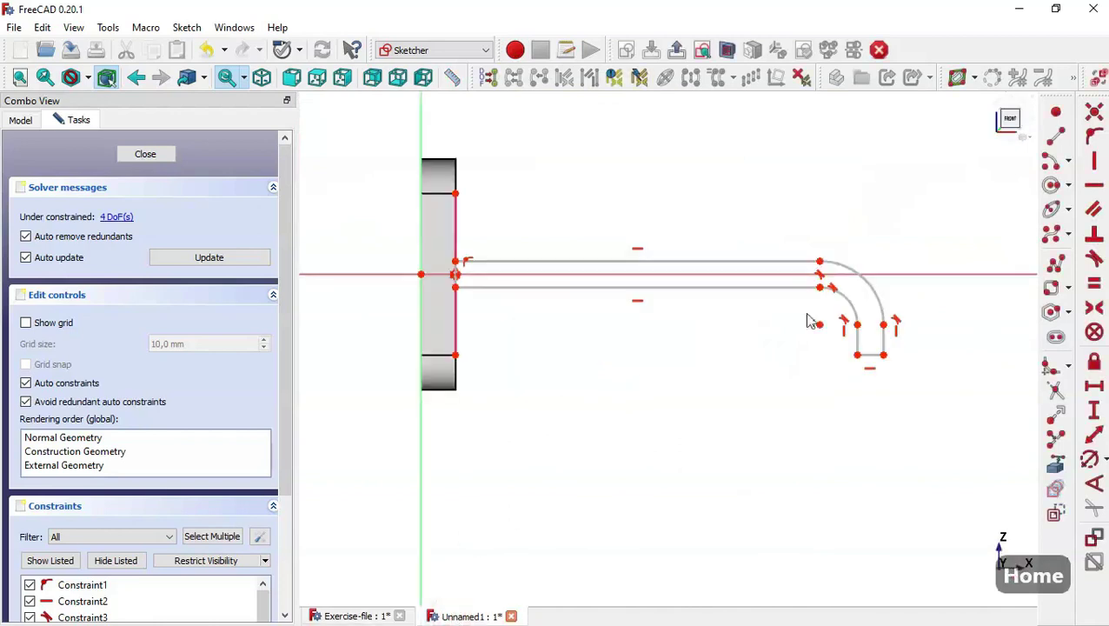
Dimension the arm end width to 6 mm and the horizontal reach to 20+57 = 77 mm
left_click(1098, 390)
left_click(872, 356)
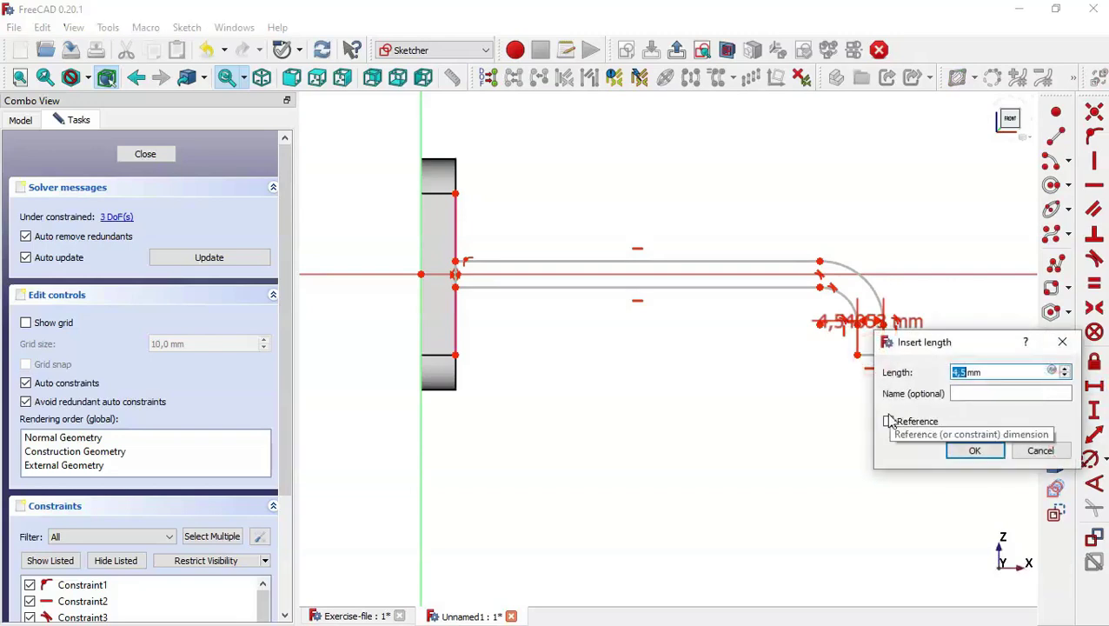
type("6")
key("Return")
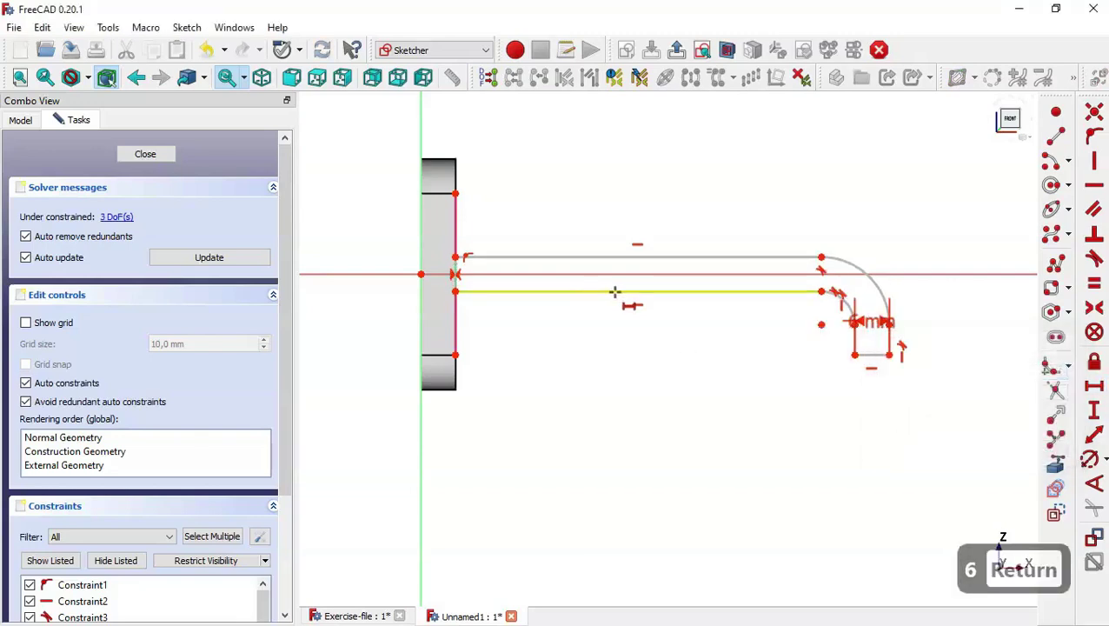
left_click(611, 257)
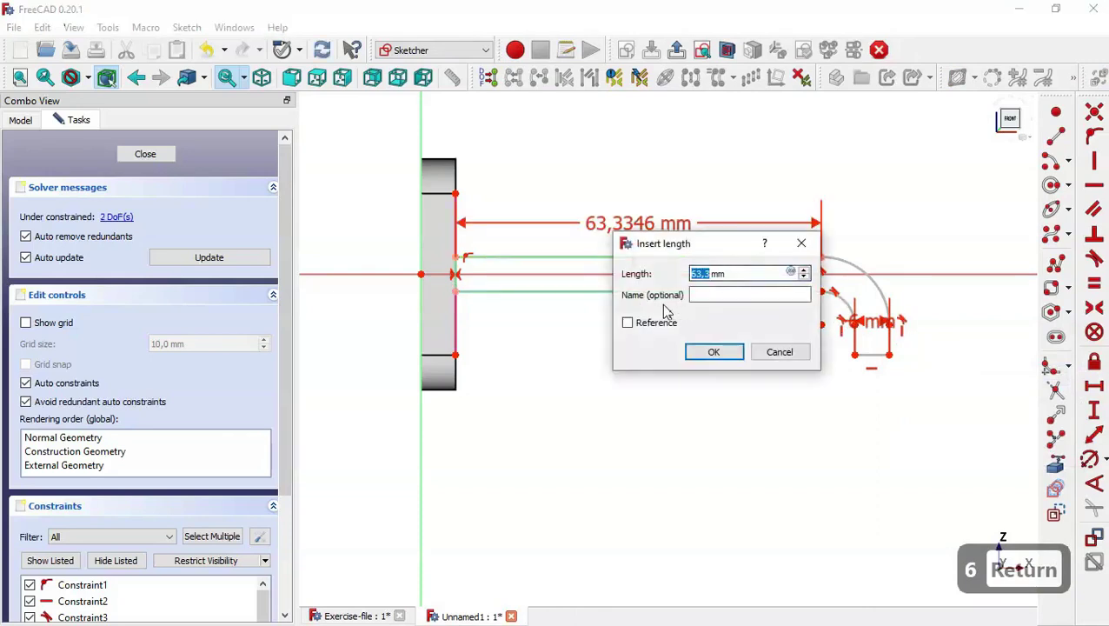
type("2")
type("+57")
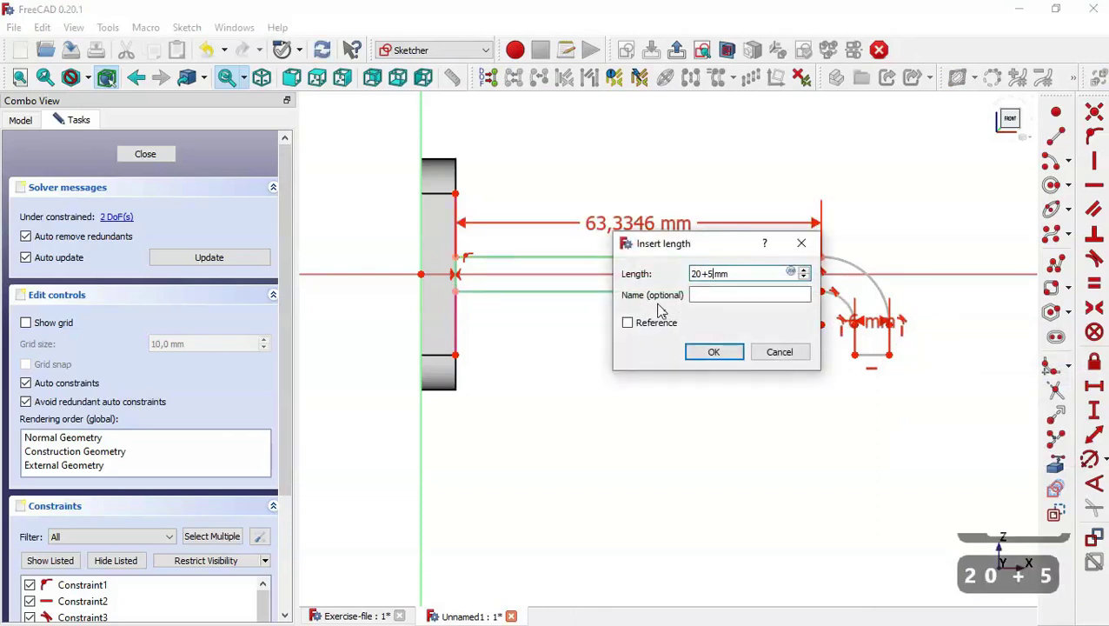
key("Return")
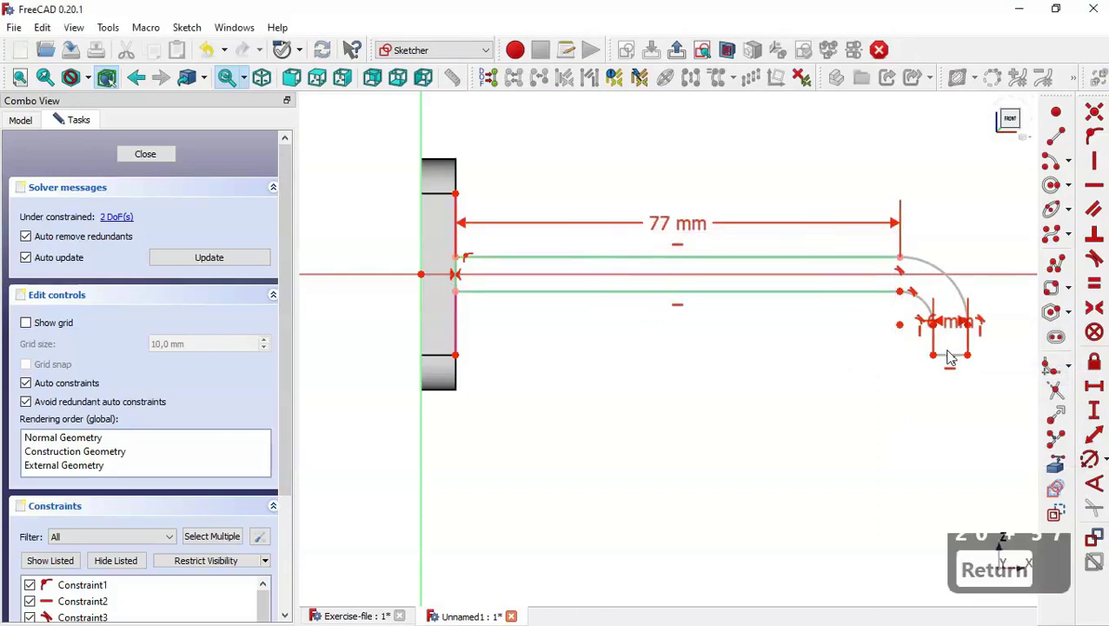
Give the inner bend arc radius 6 mm and the end leg a 20 mm height
left_click(1053, 488)
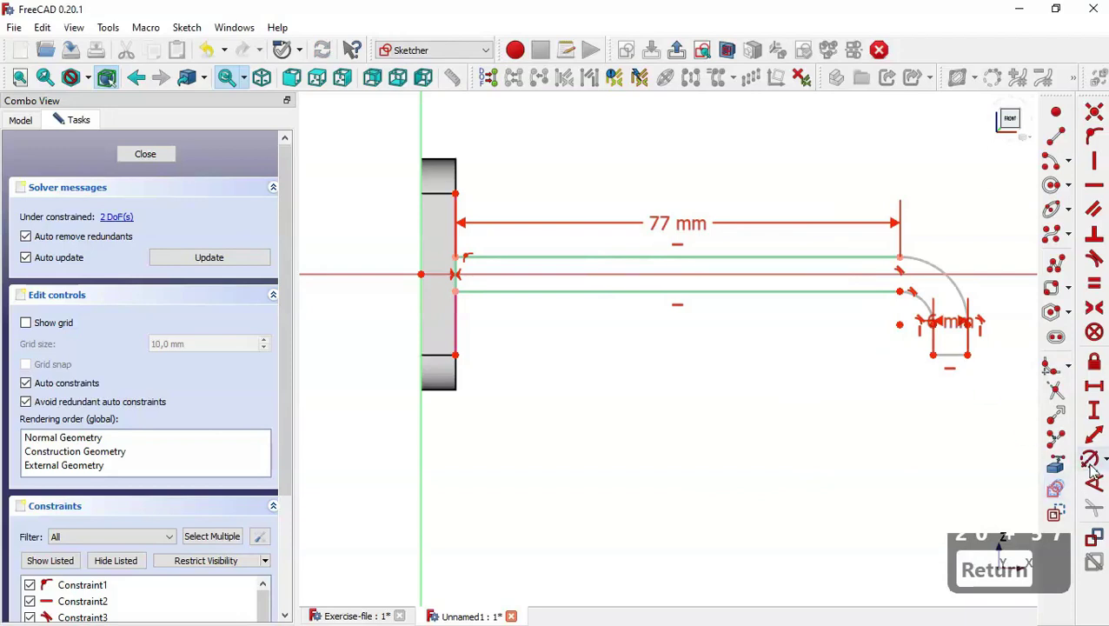
left_click(920, 298)
type("6")
key("Return")
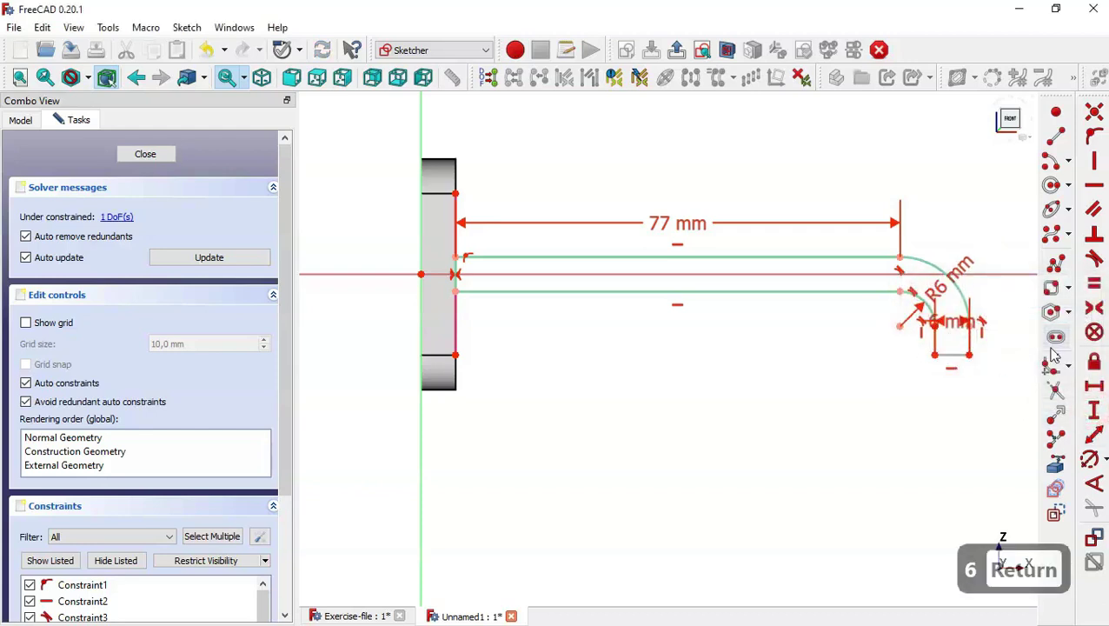
scroll(1012, 320, "up", 4)
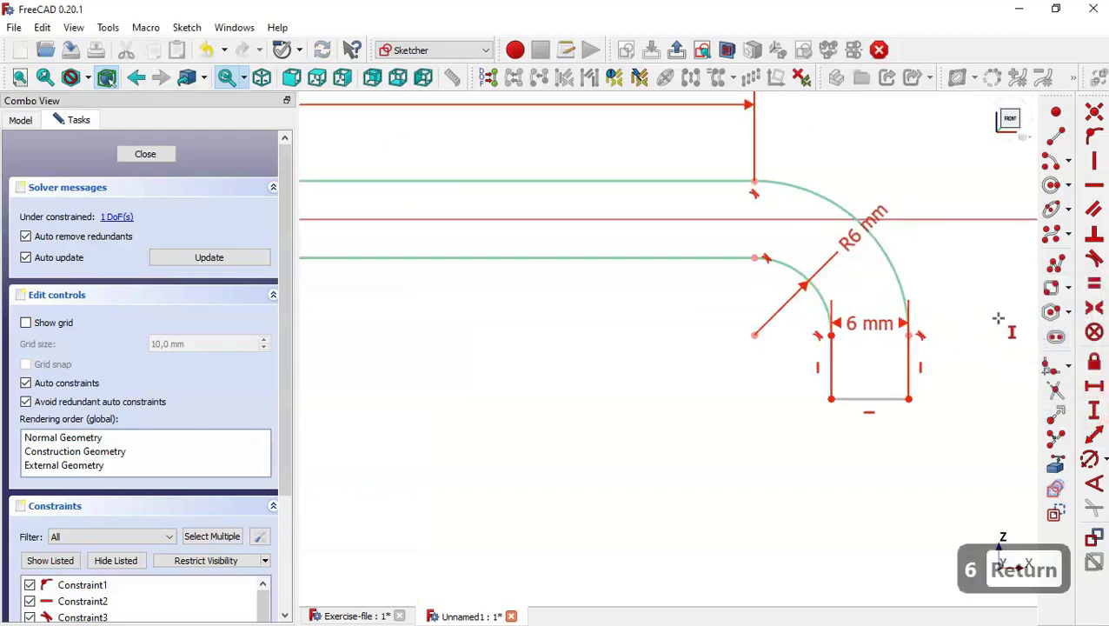
left_click(832, 366)
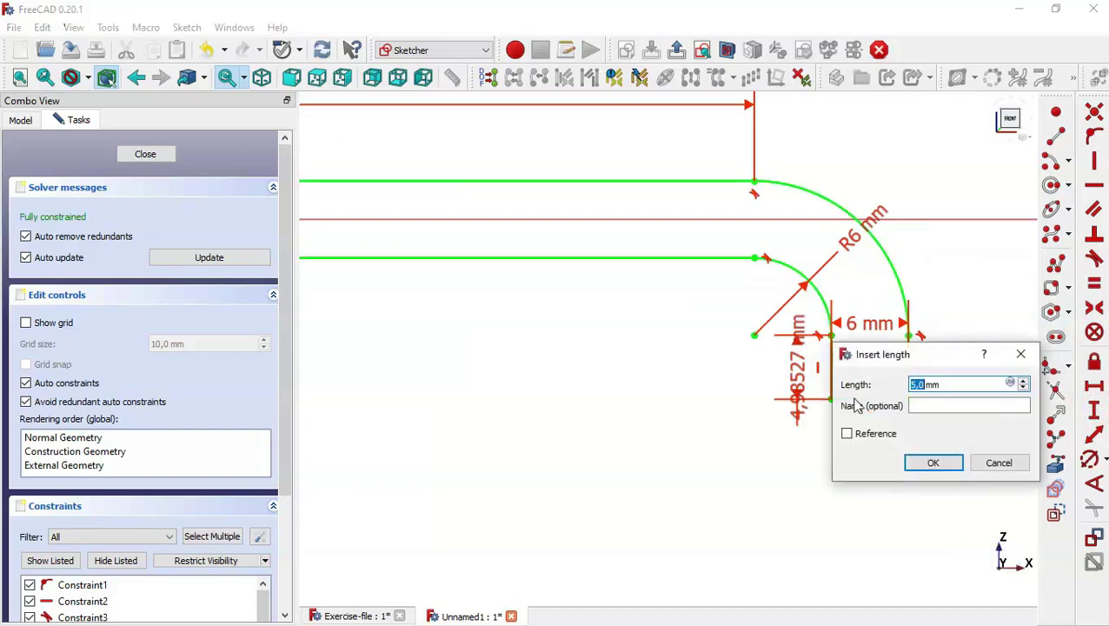
type("20")
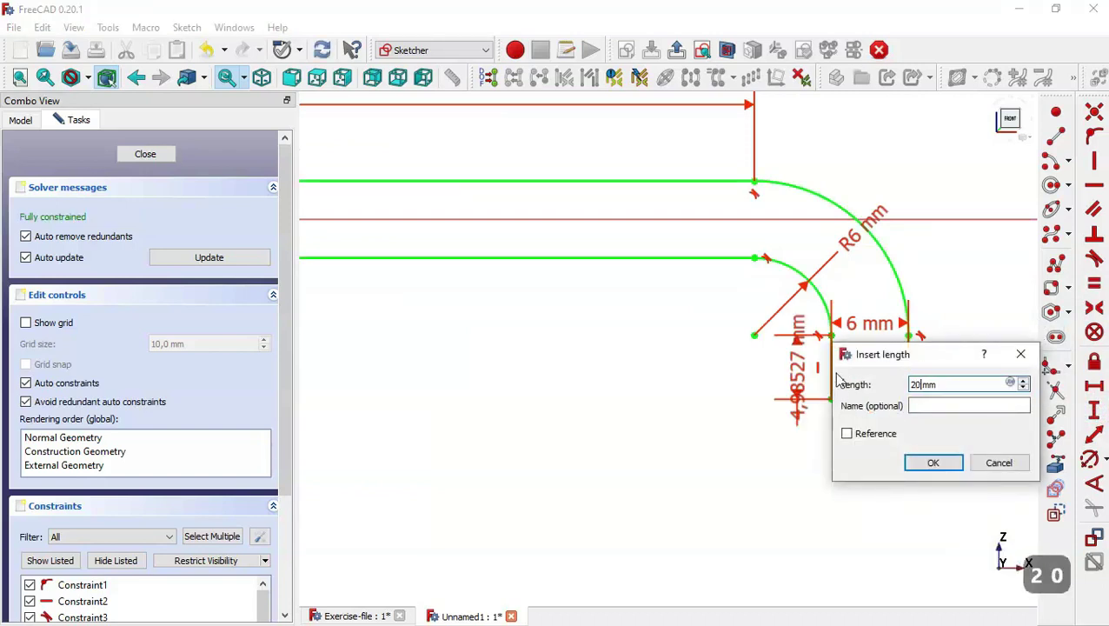
key("Return")
scroll(765, 403, "down", 10)
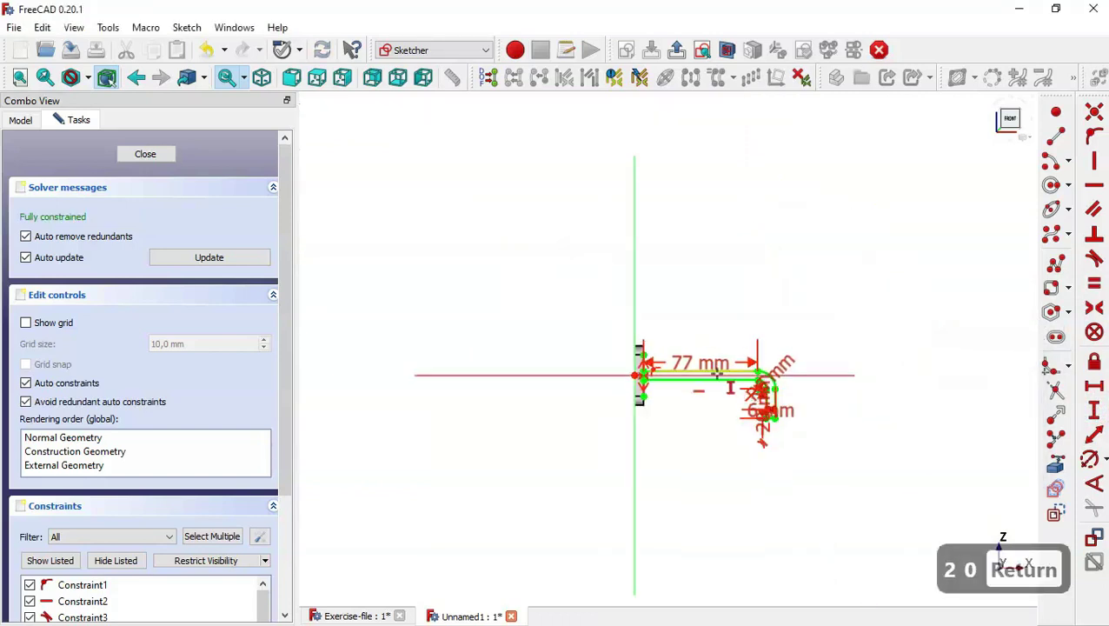
scroll(717, 374, "up", 5)
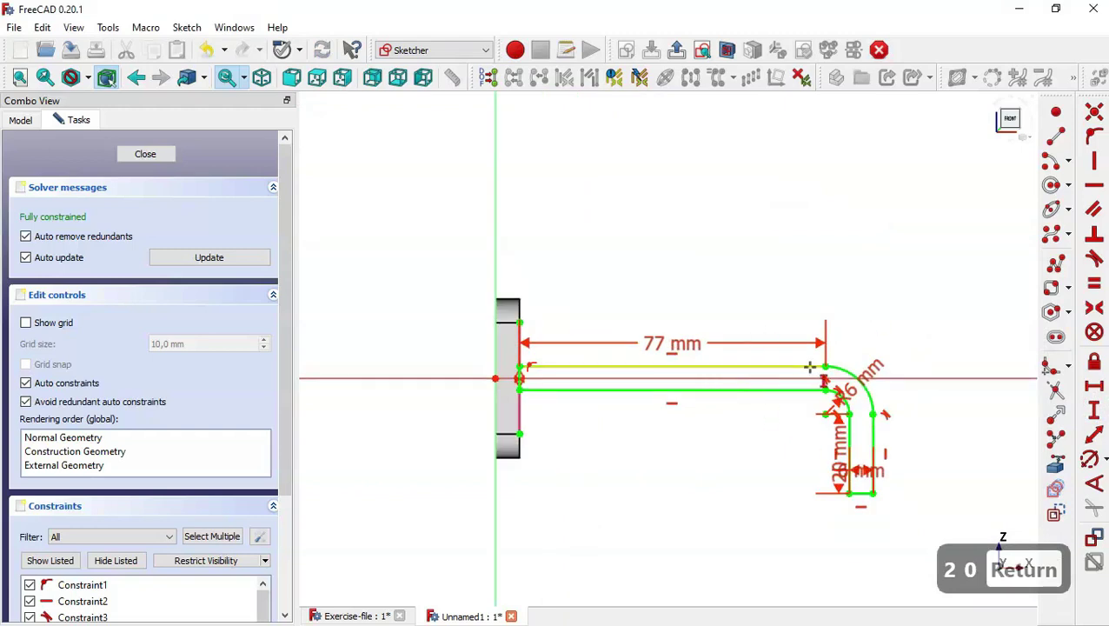
Close the arm sketch and pad it symmetric to its plane
left_click(677, 52)
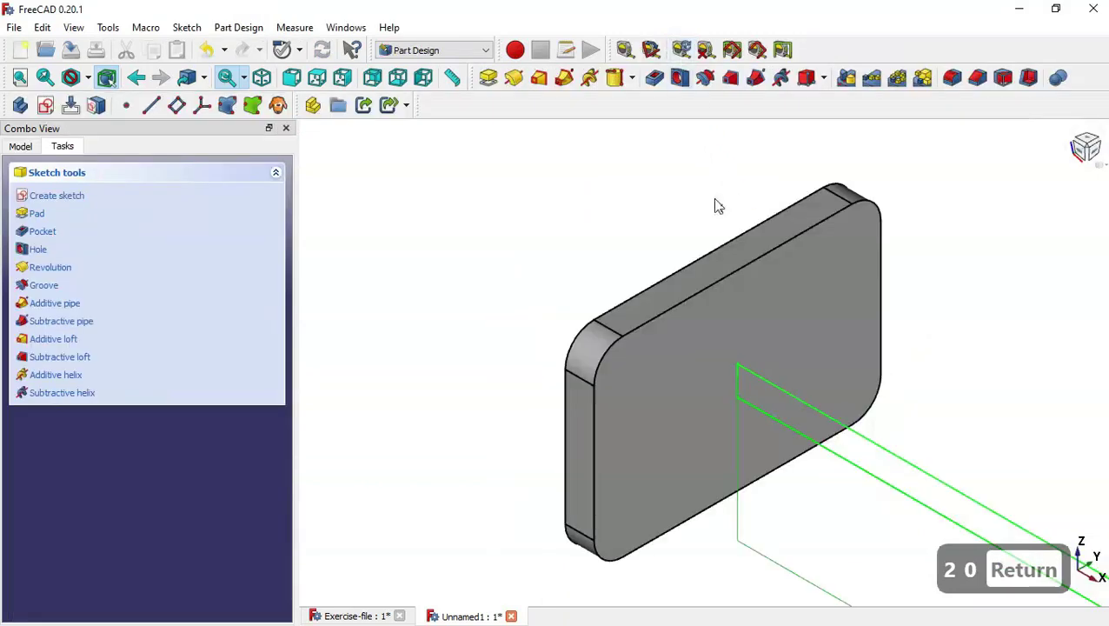
key("Home")
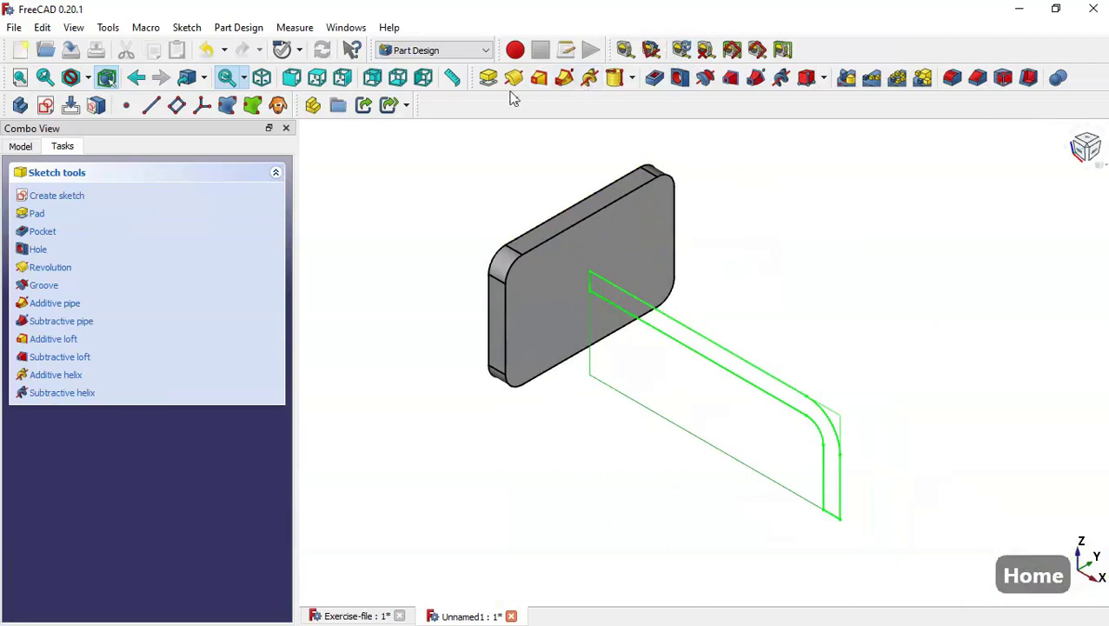
left_click(487, 77)
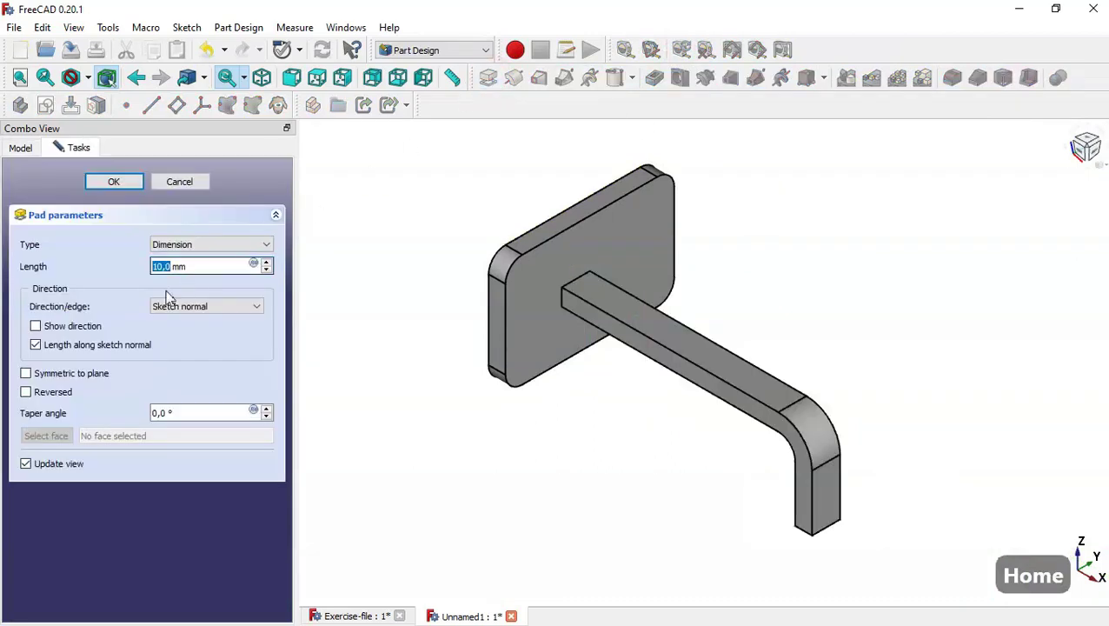
left_click(91, 374)
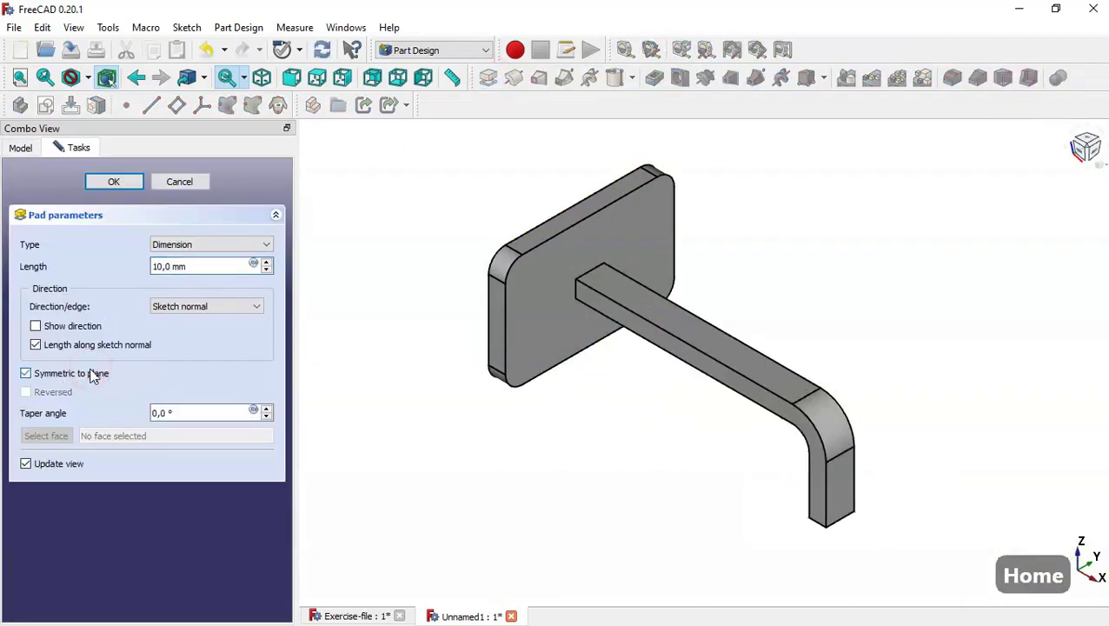
Check the rib size on the reference bracket, then set the pad length to 20 mm
left_click(356, 614)
scroll(797, 408, "up", 5)
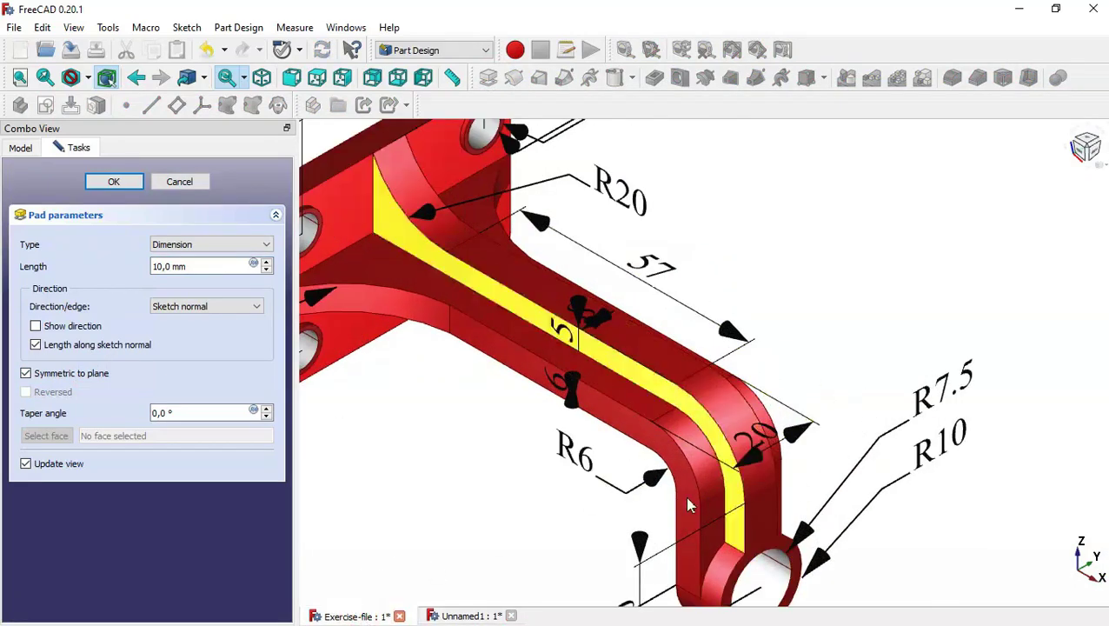
left_click(467, 616)
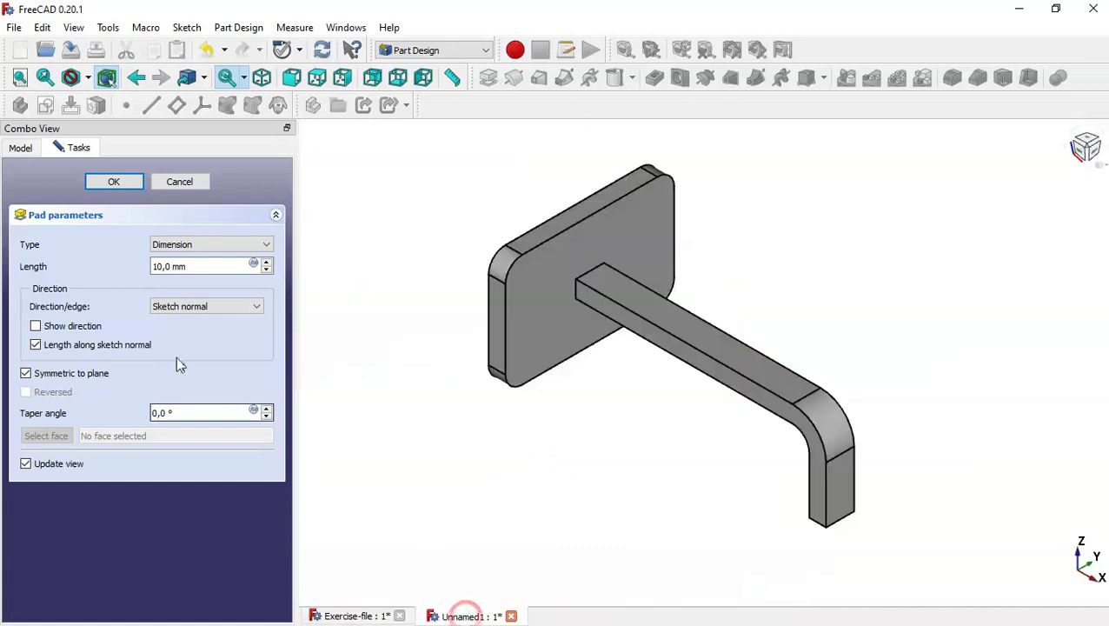
triple_click(217, 266)
type("20")
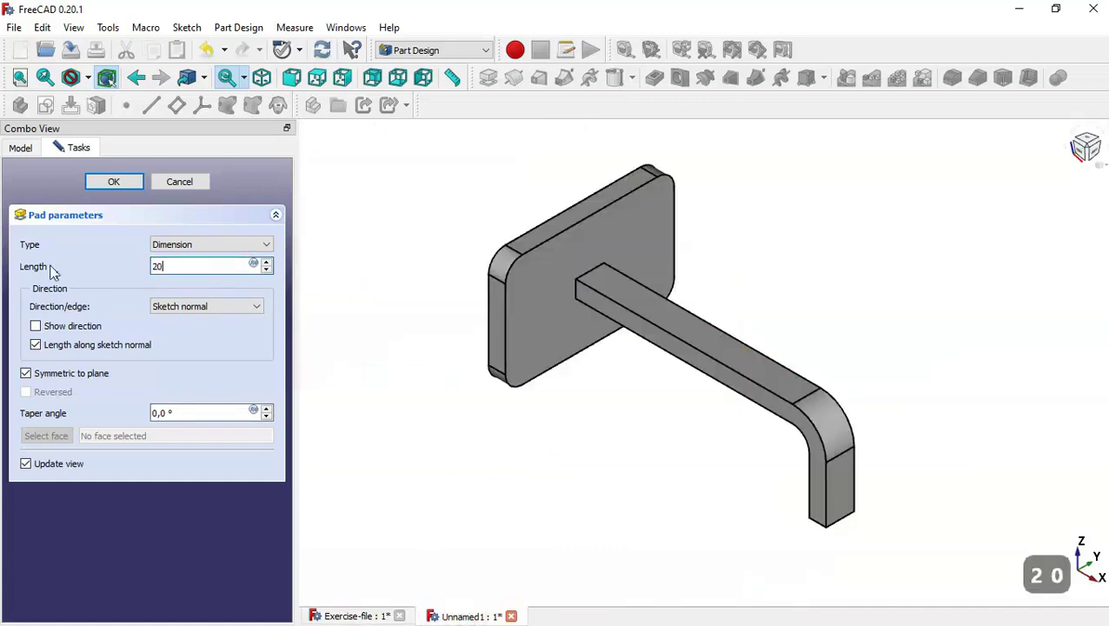
key("Return")
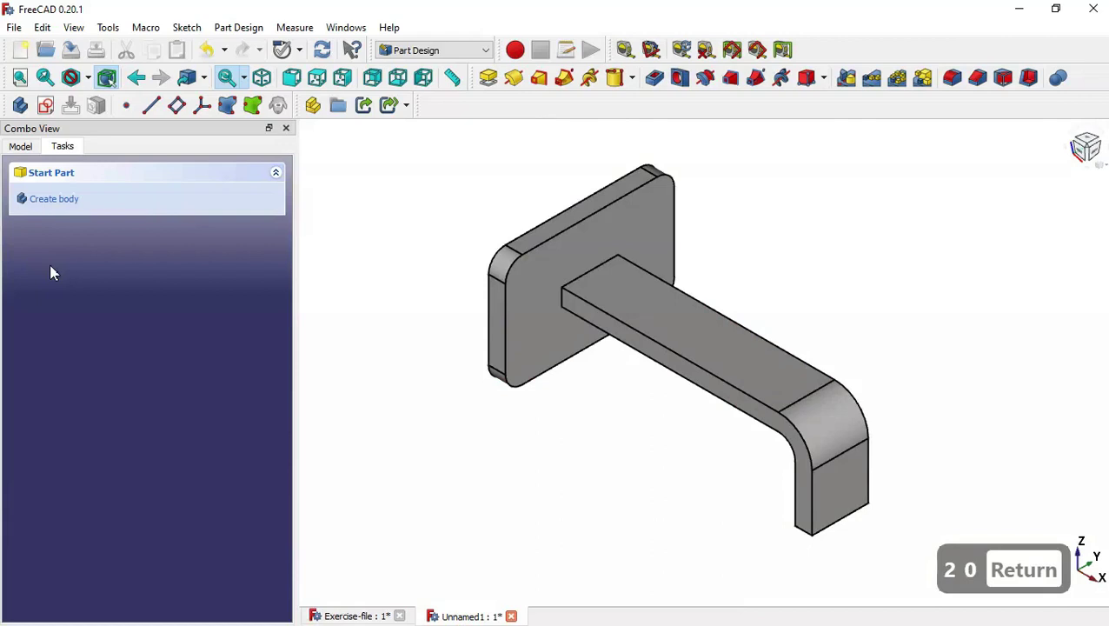
Start a new sketch on the bent arm's flat end face
key("Home")
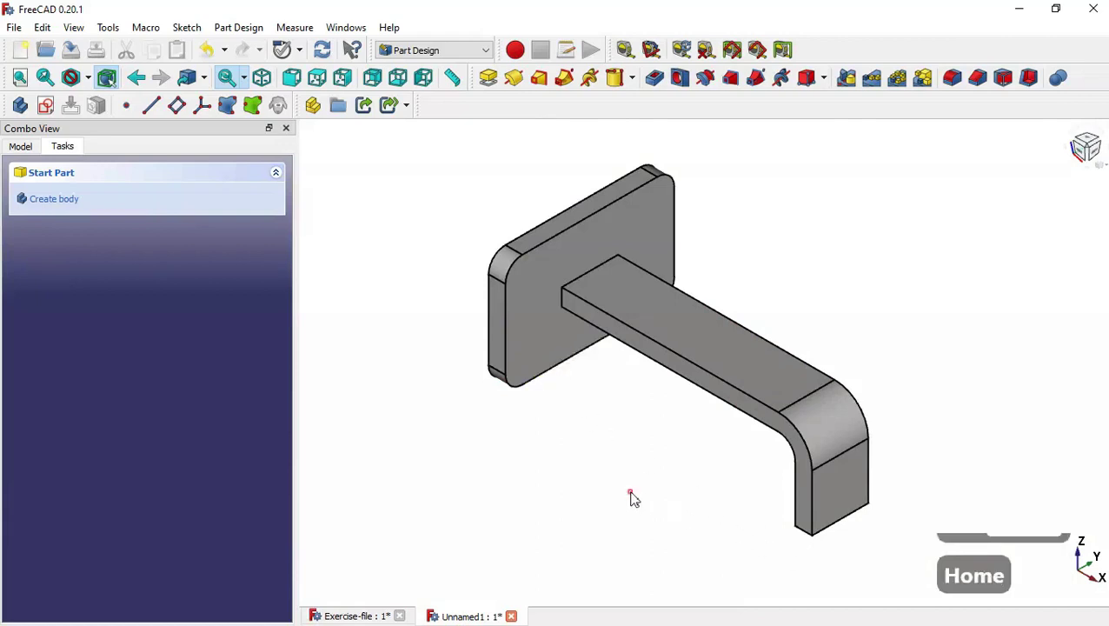
middle_click_drag(632, 497, 874, 371)
left_click(857, 372)
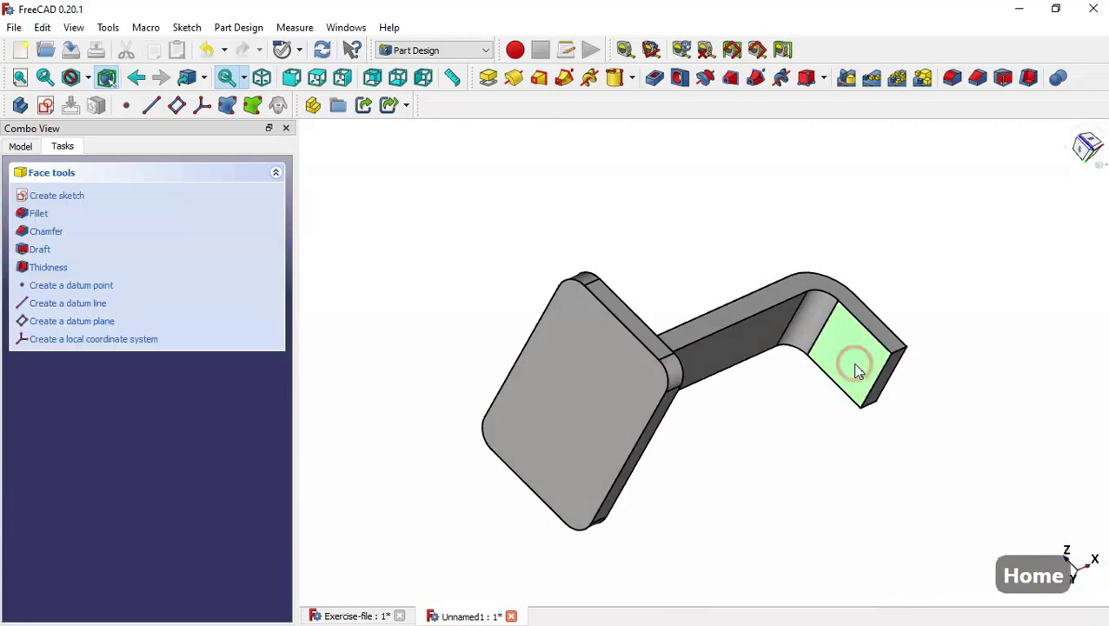
left_click(48, 106)
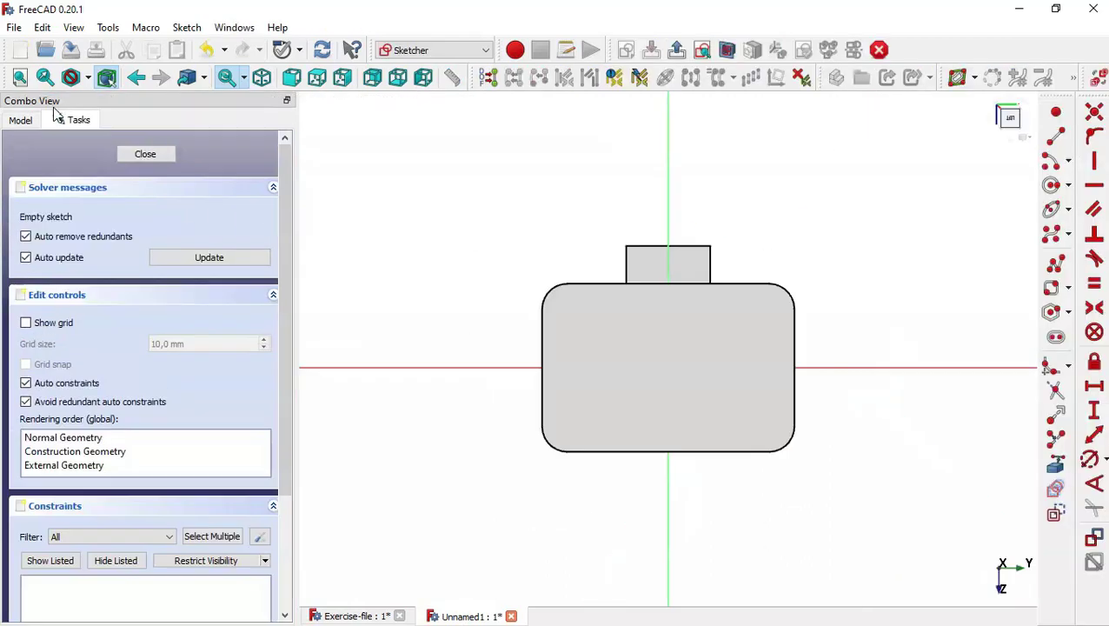
Close the still-empty Sketch002 and show the model tree with it under Body
left_click(729, 50)
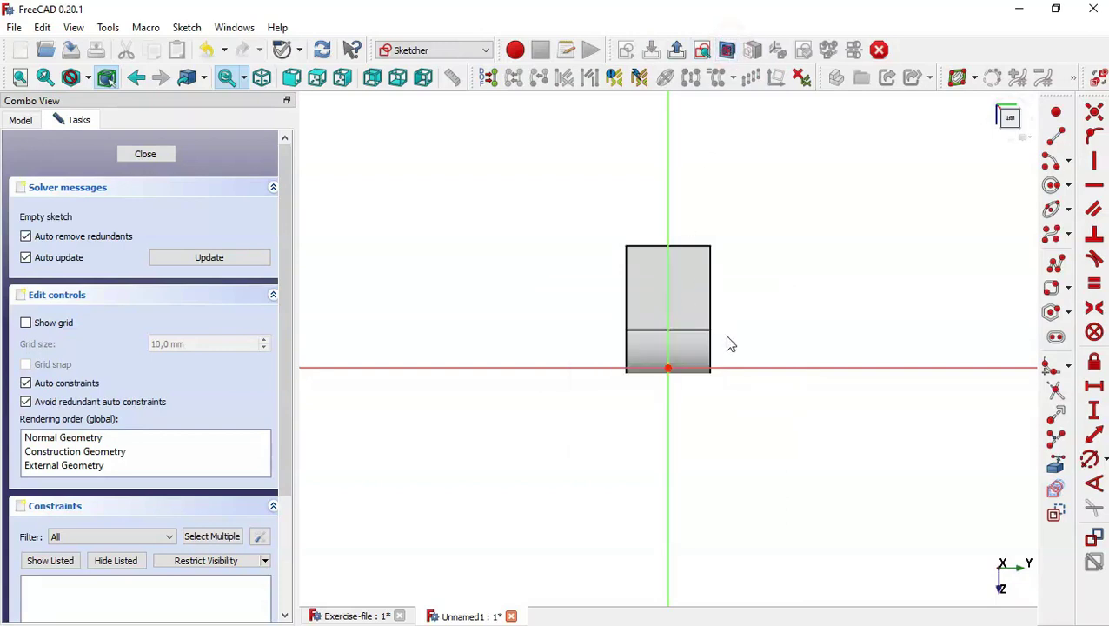
left_click(262, 78)
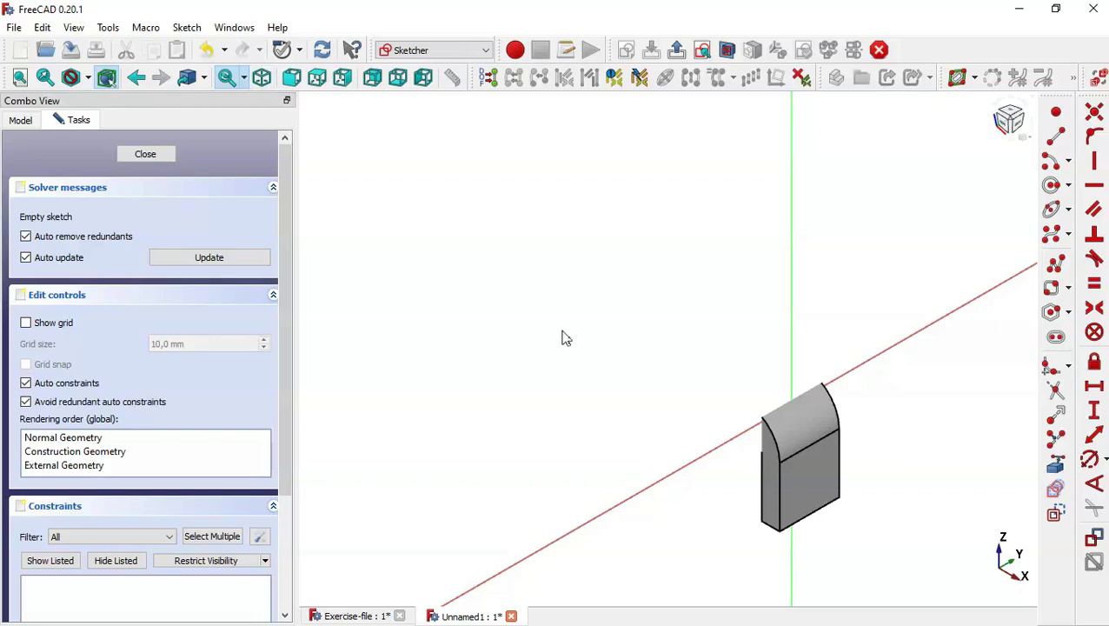
left_click(291, 78)
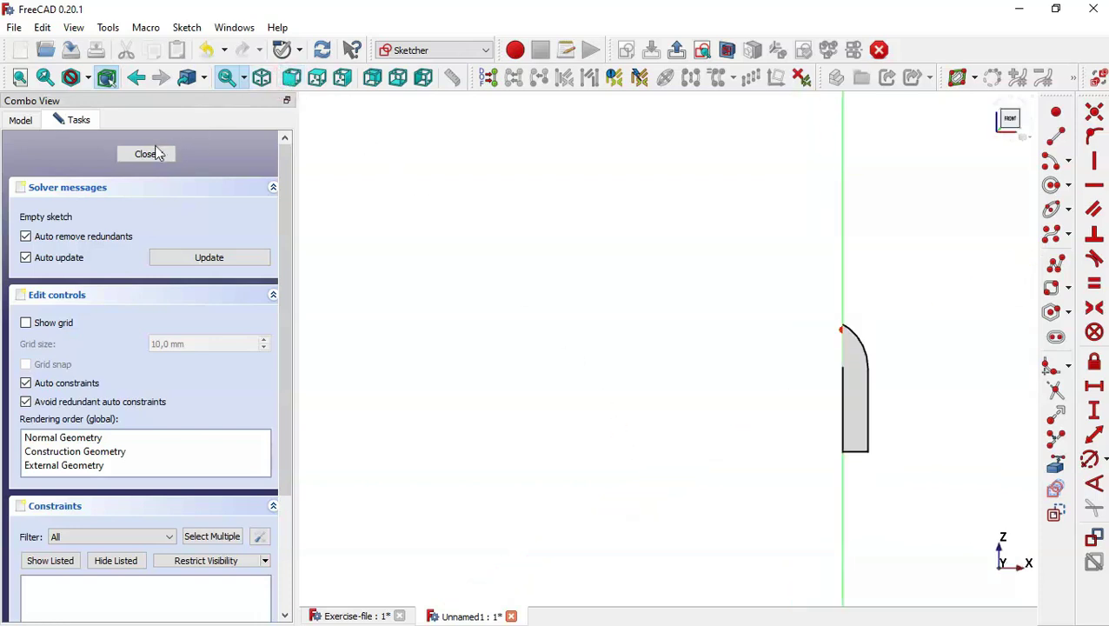
left_click(153, 153)
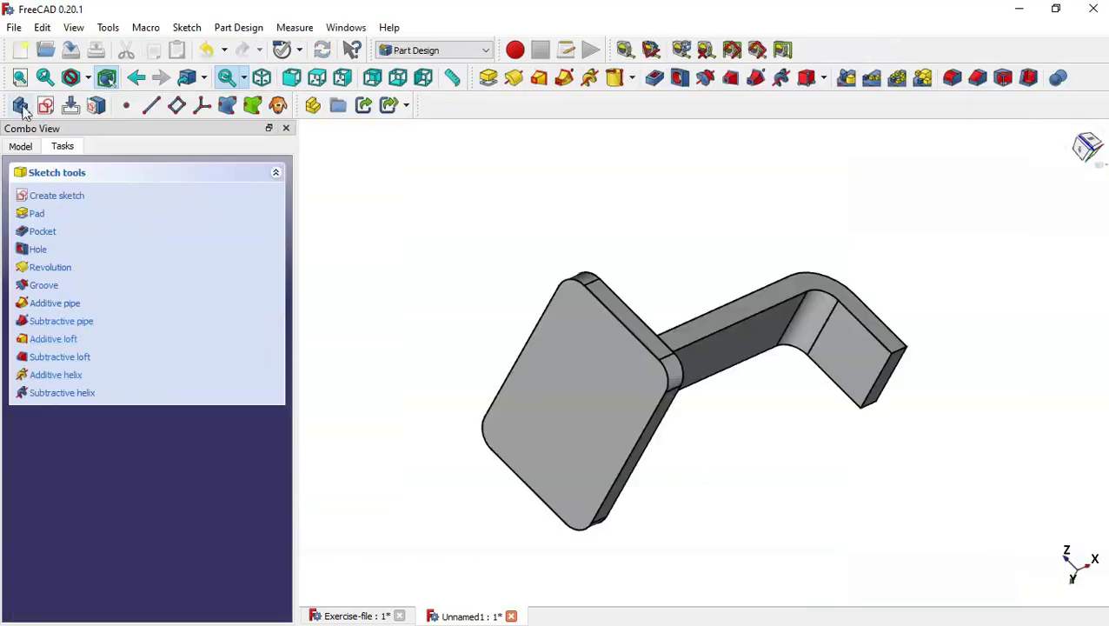
left_click(21, 146)
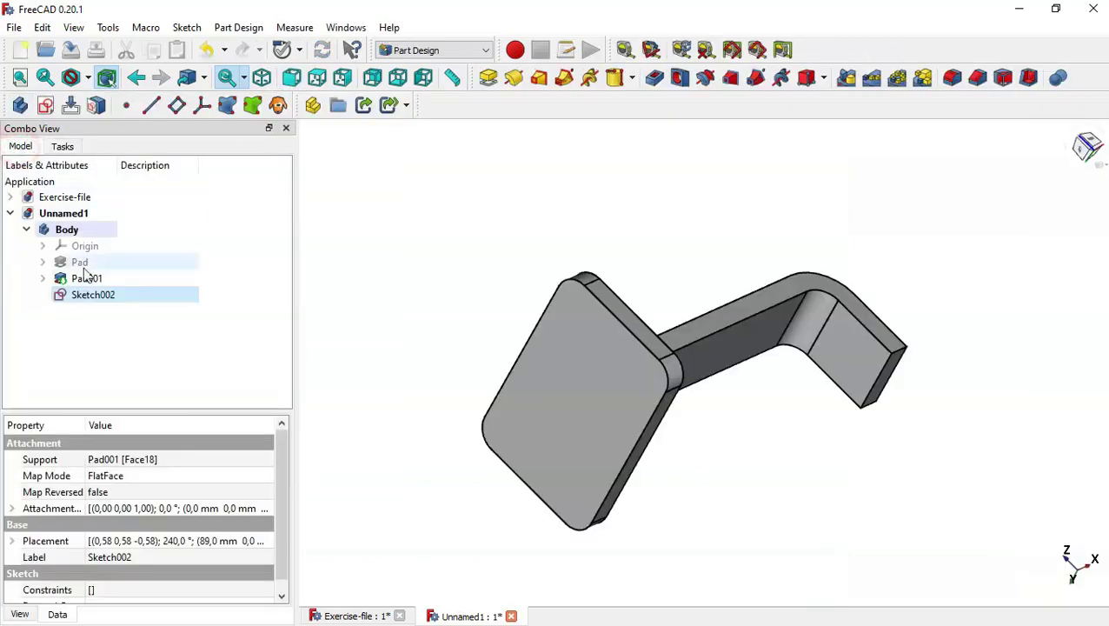
Reopen Sketch002 in section view and reference the arm end's top edge
double_click(122, 296)
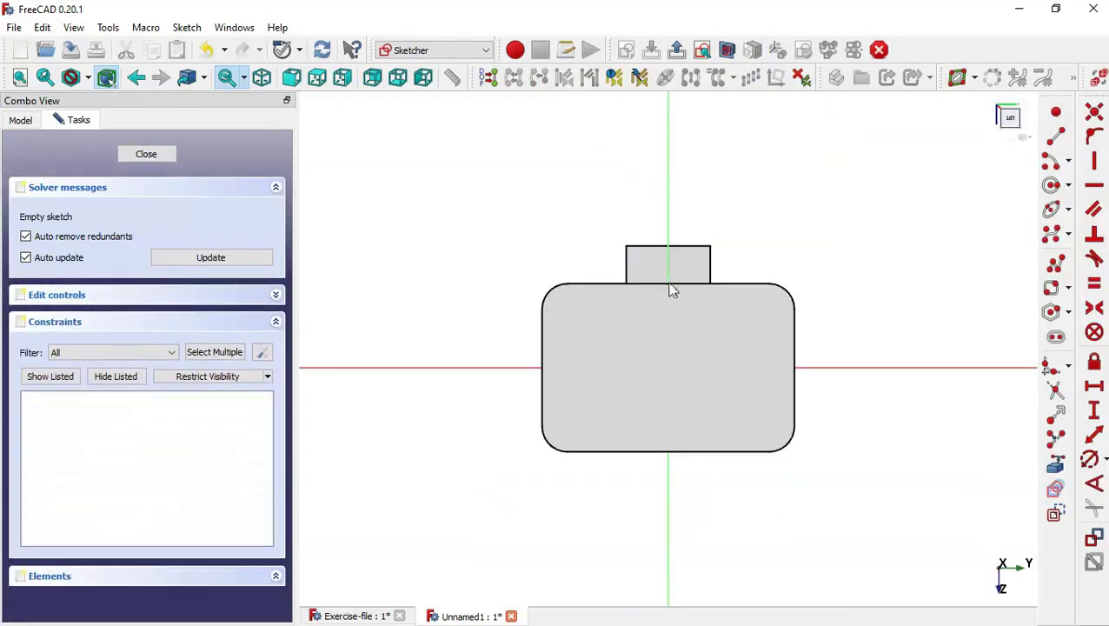
left_click(725, 51)
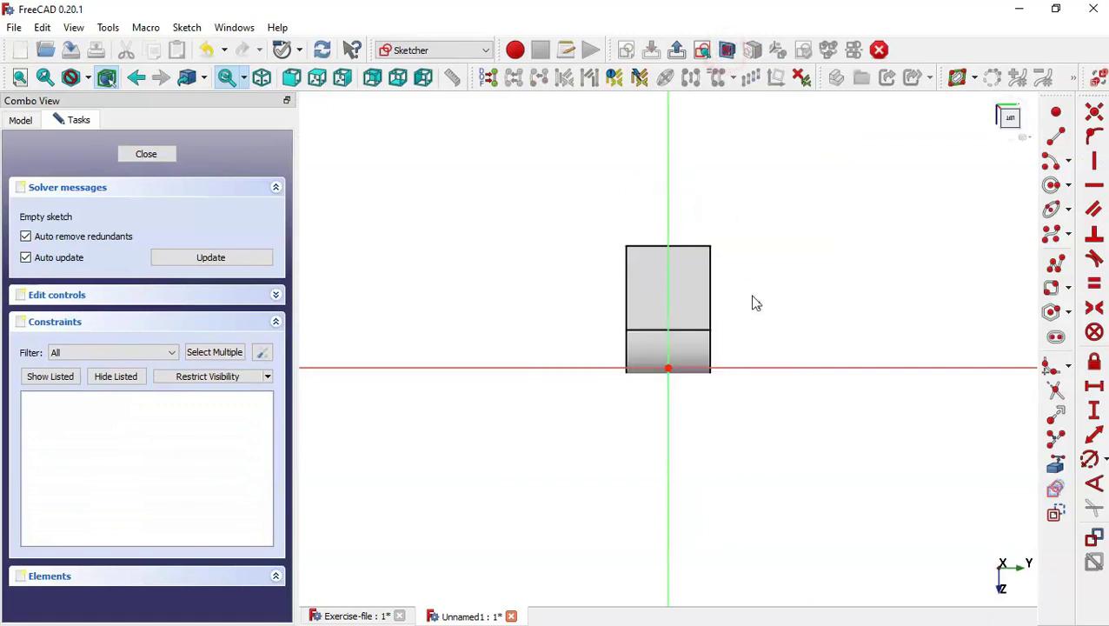
scroll(756, 307, "up", 1)
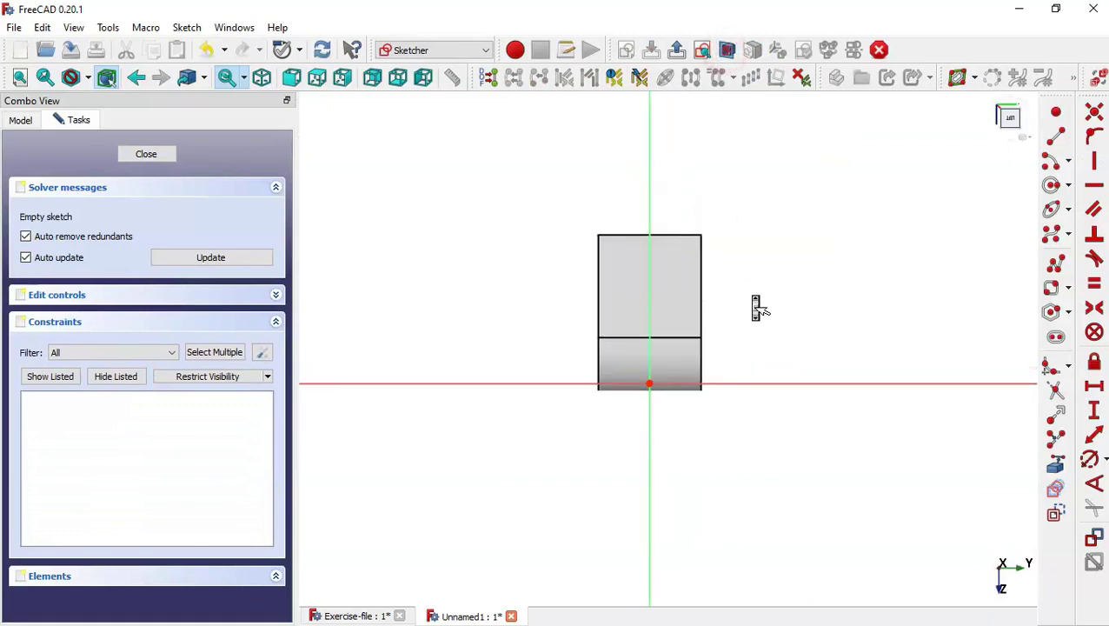
left_click(1054, 462)
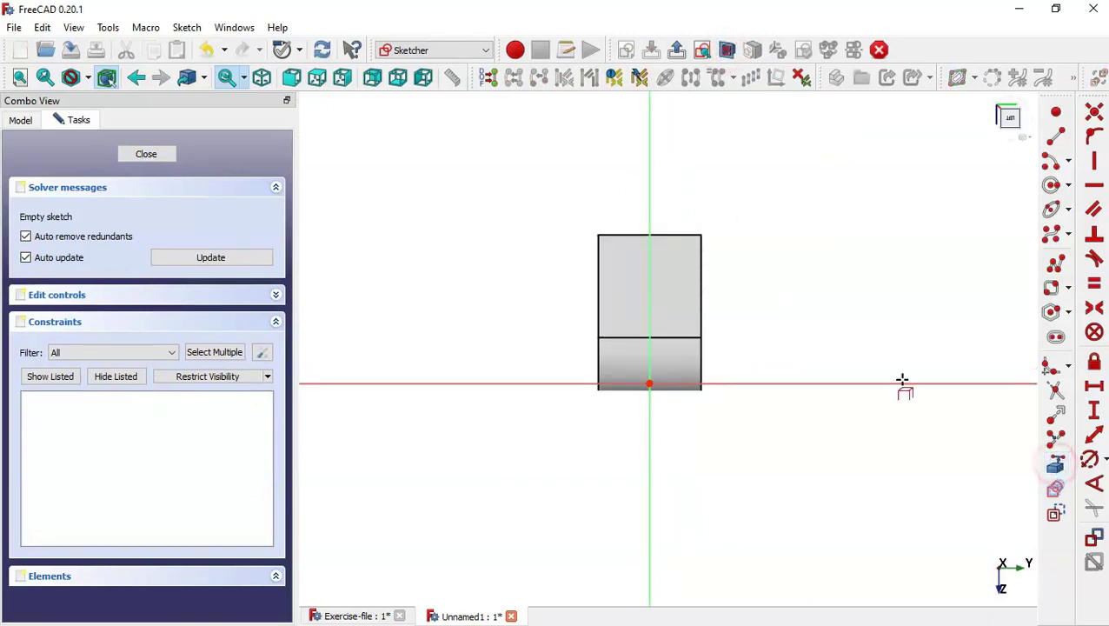
left_click(683, 235)
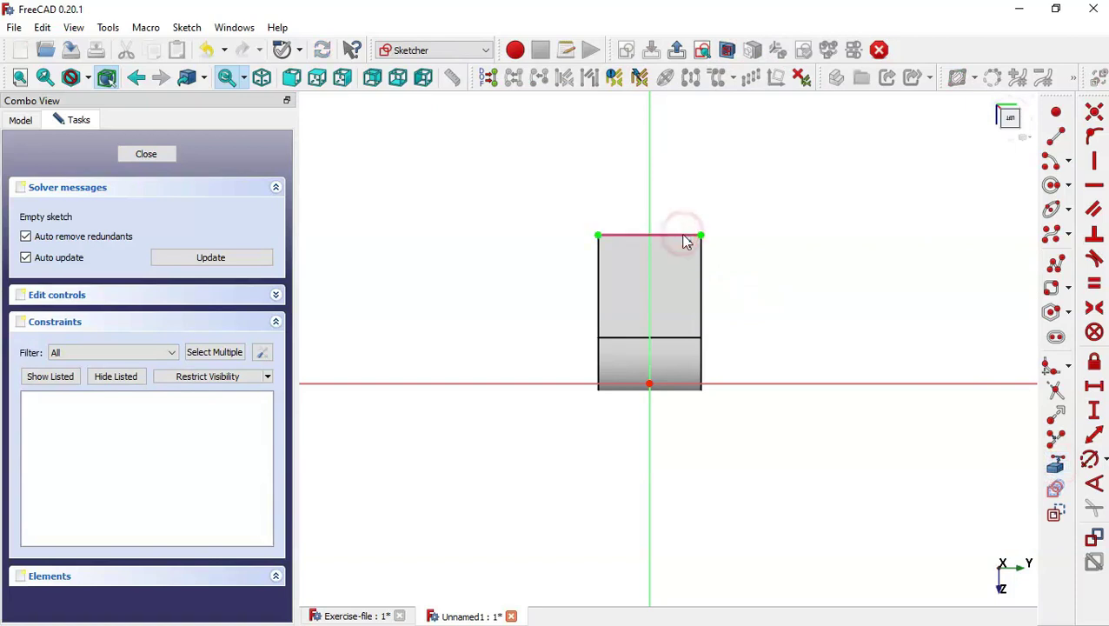
Draw a circle through the edge's endpoint and align its centre horizontally with that endpoint
left_click(1052, 186)
left_click(649, 201)
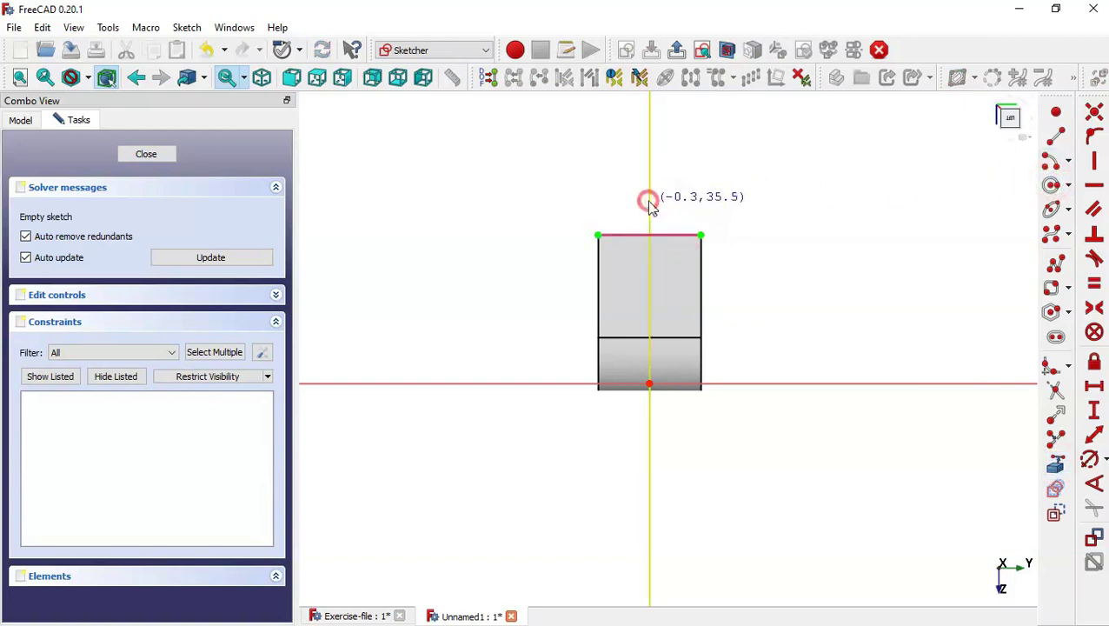
left_click(700, 235)
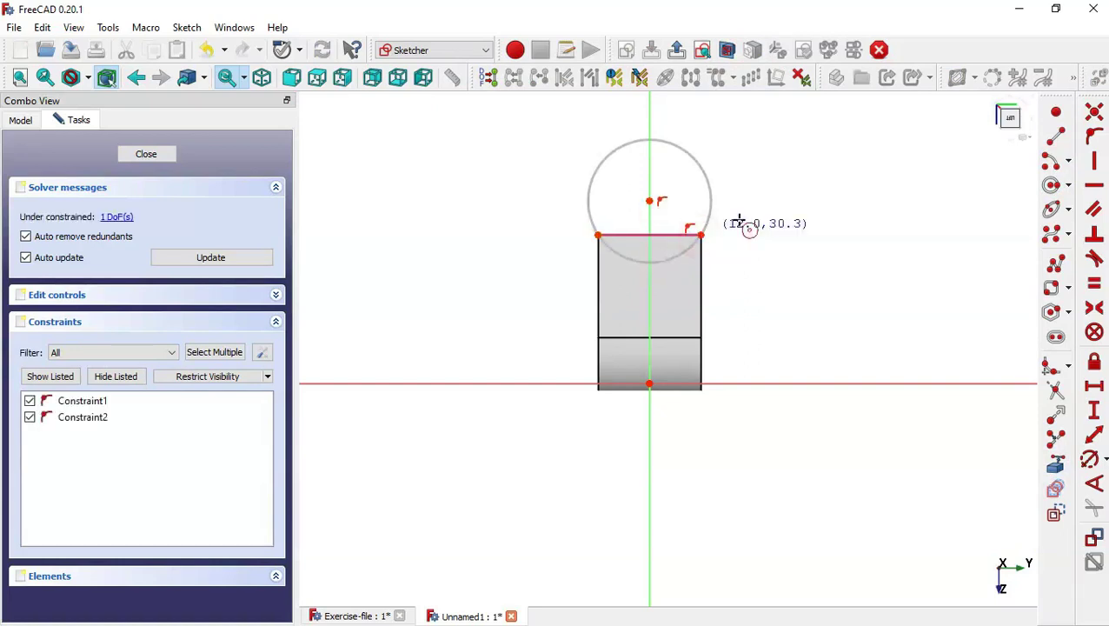
left_click(1100, 187)
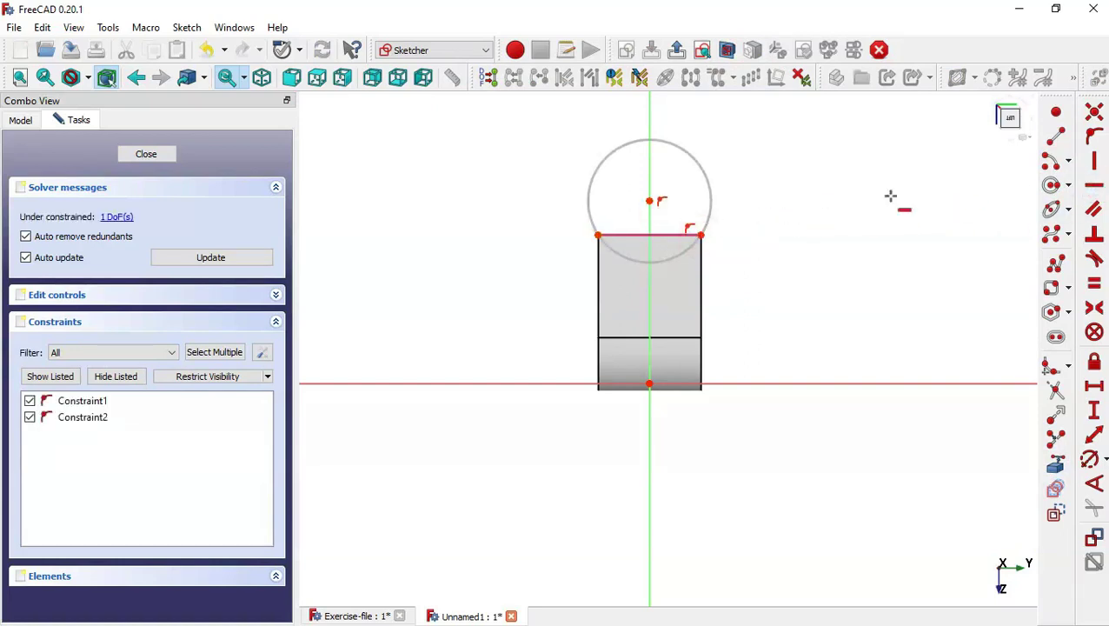
left_click(649, 201)
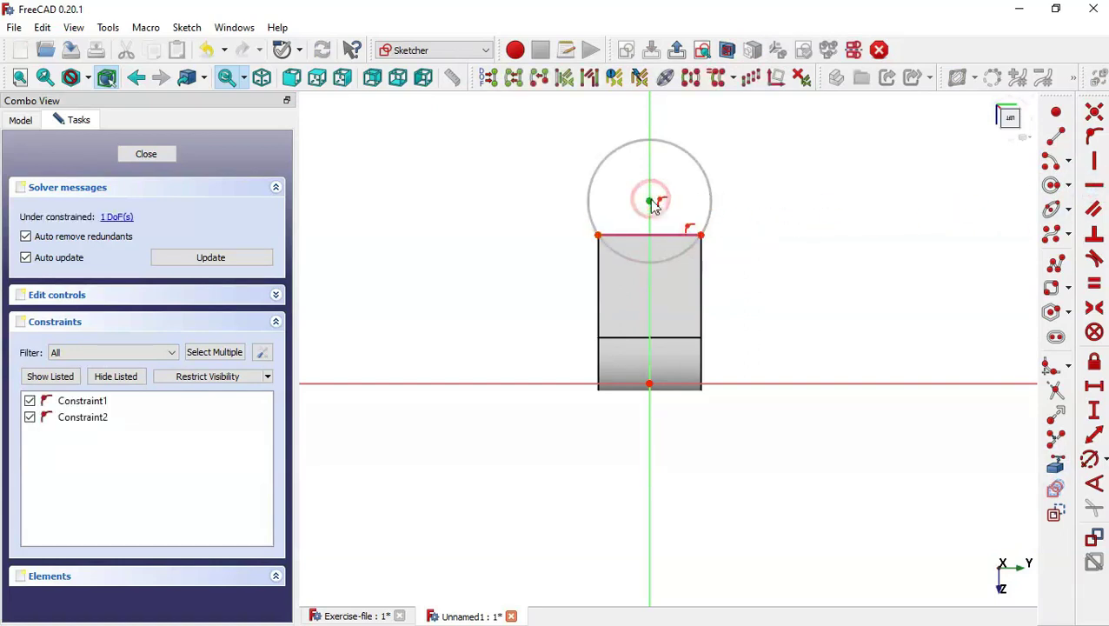
left_click(700, 235)
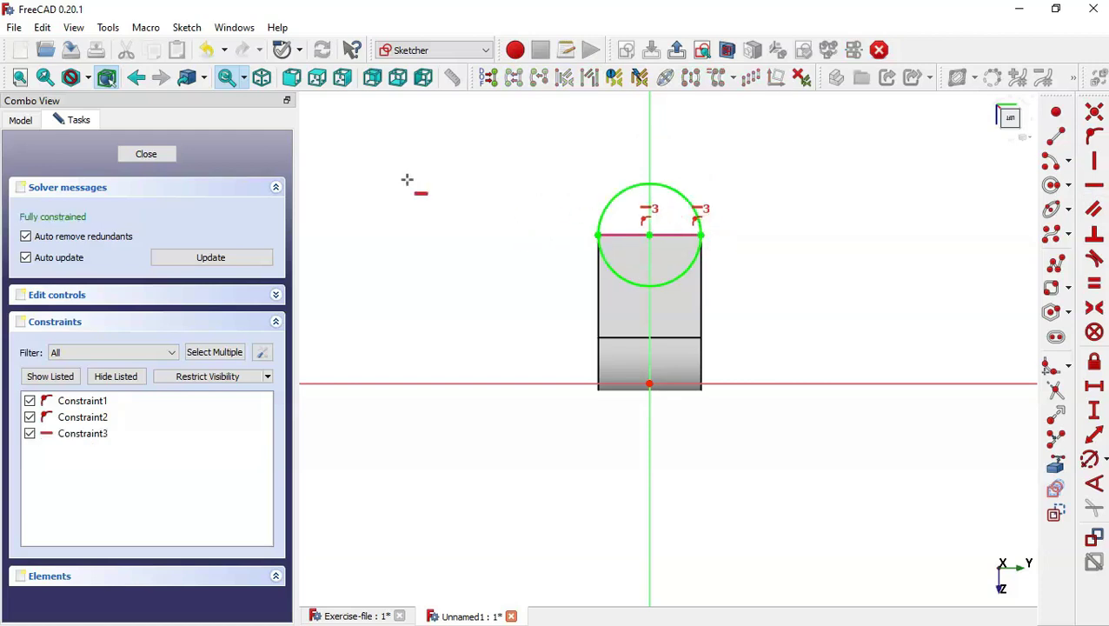
left_click(153, 157)
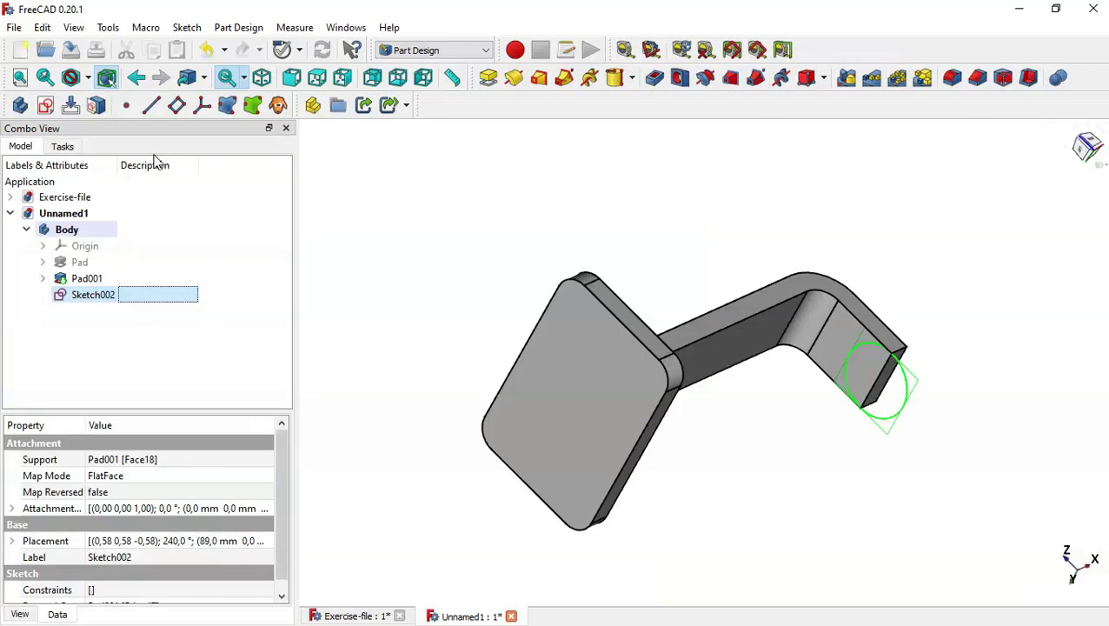
Pad the circle sketch in reverse, checking the red reference bracket's side view
key("Home")
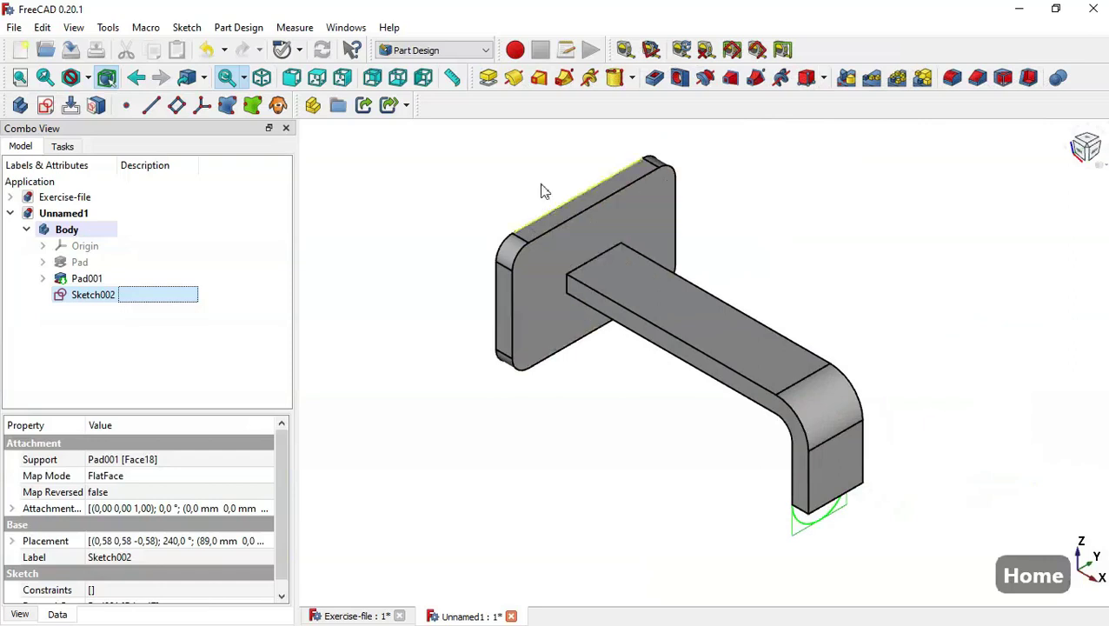
left_click(488, 79)
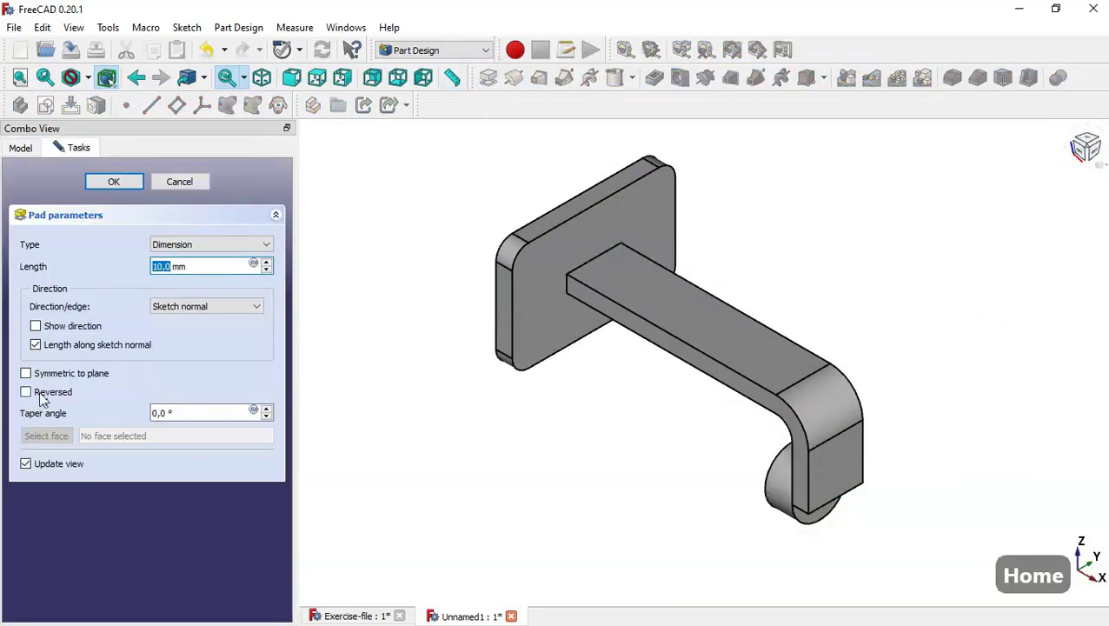
left_click(67, 399)
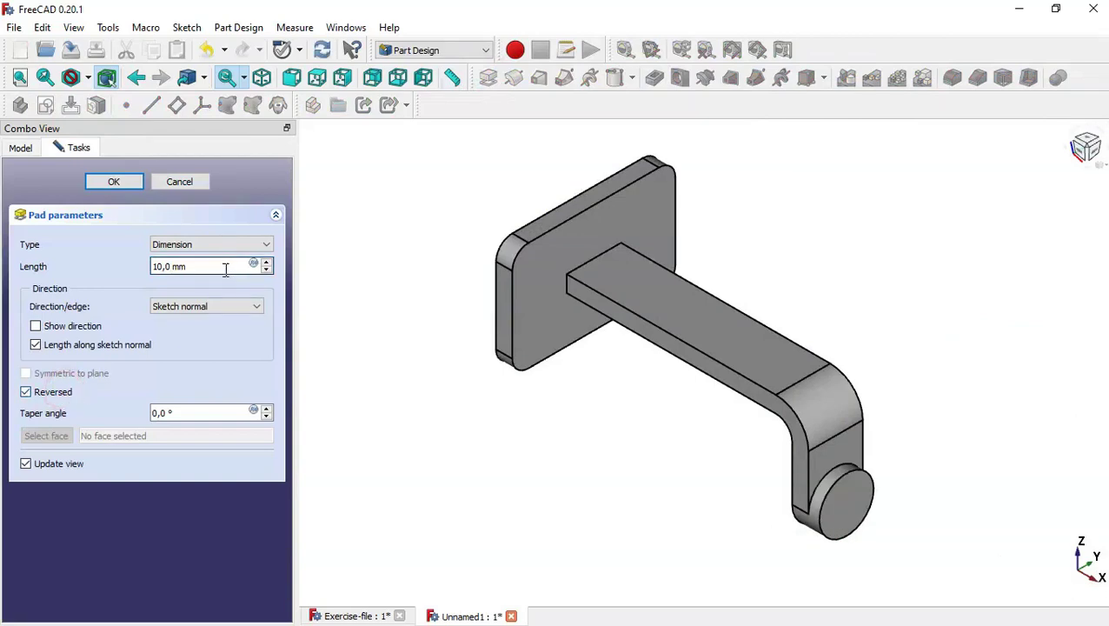
left_click(369, 617)
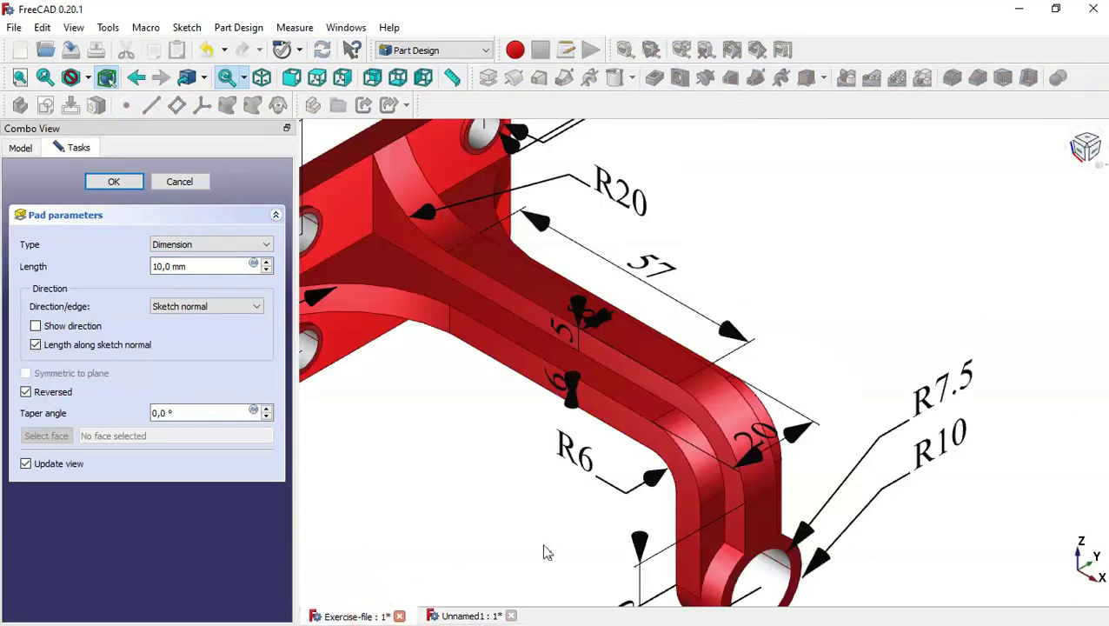
scroll(624, 429, "down", 3)
middle_click_drag(622, 429, 740, 502)
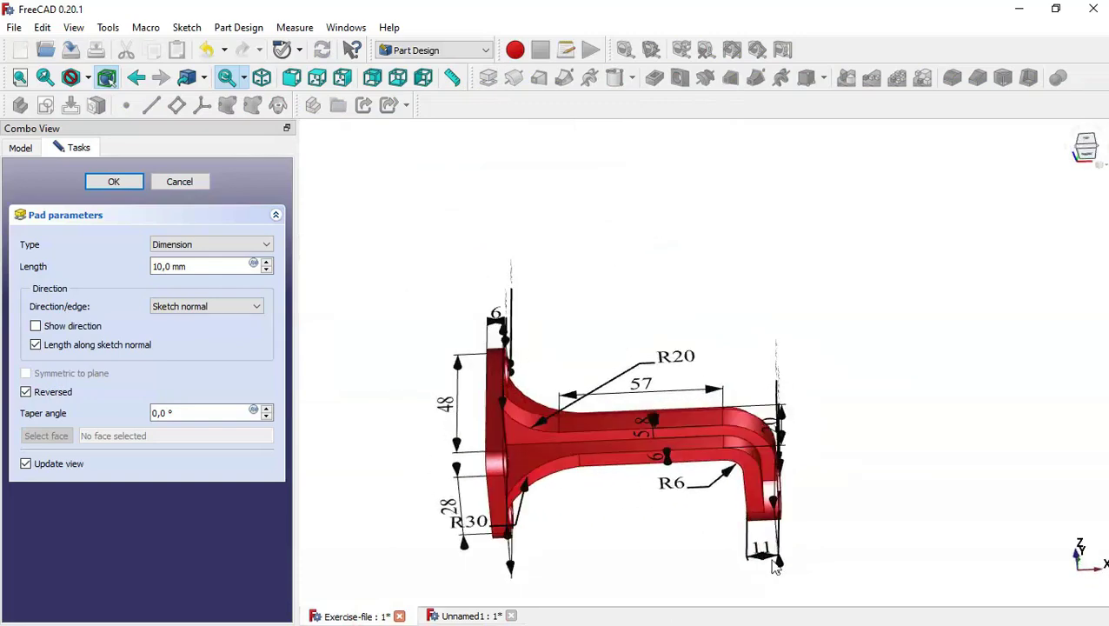
scroll(776, 565, "up", 3)
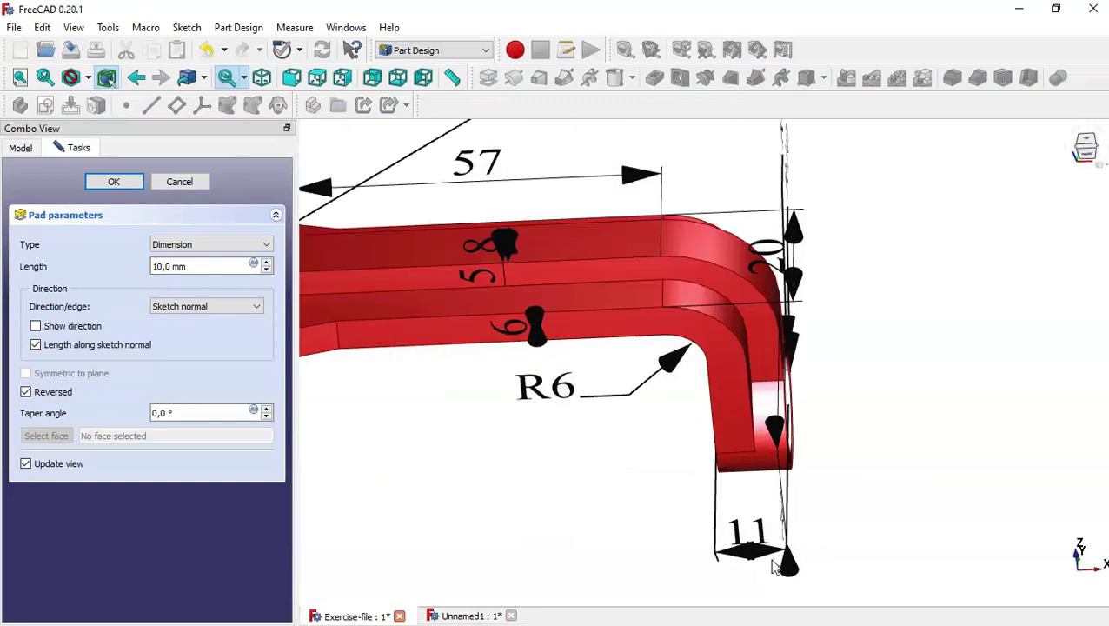
left_click(432, 617)
Set the pad length to 11 mm and confirm Pad002
left_click_drag(211, 265, 94, 262)
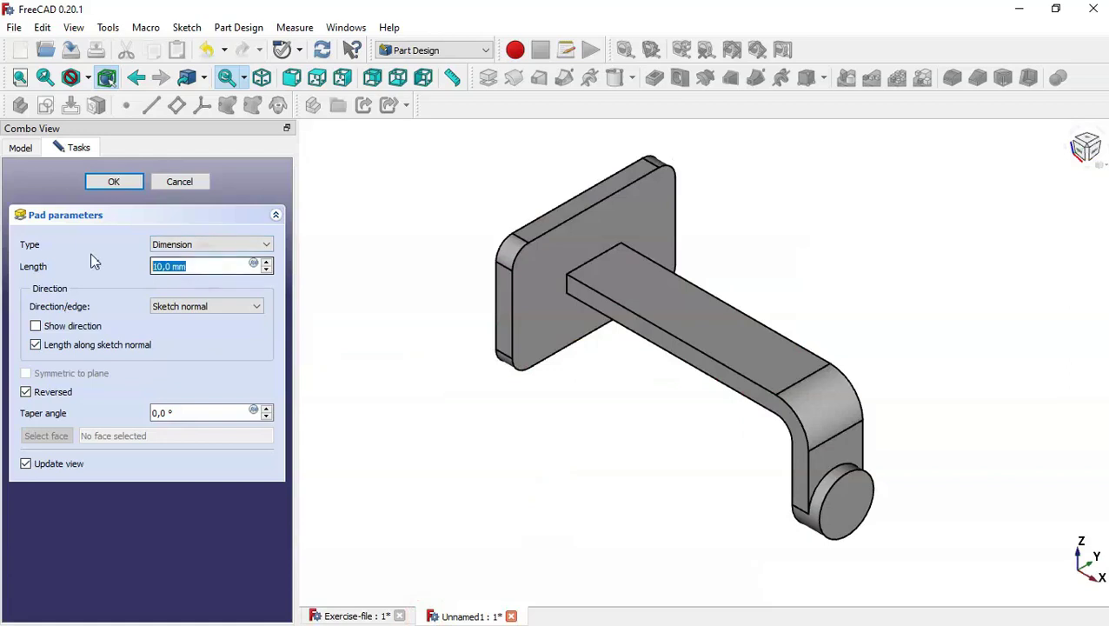
type("11")
left_click(123, 182)
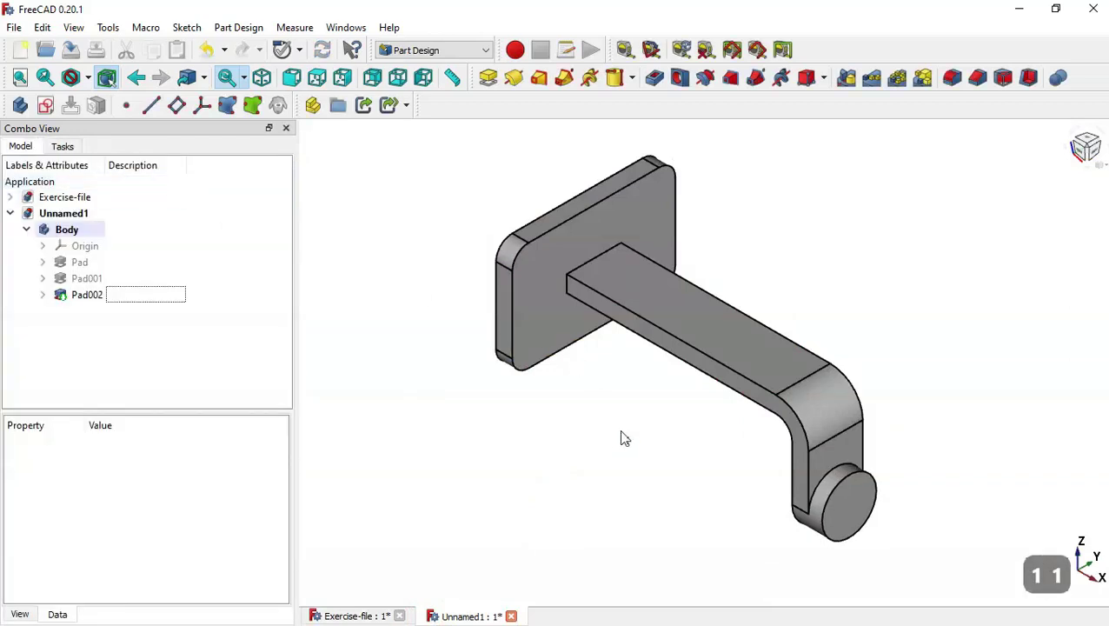
Start a new sketch on XZ_Plane with the bracket cut in section view
left_click(46, 107)
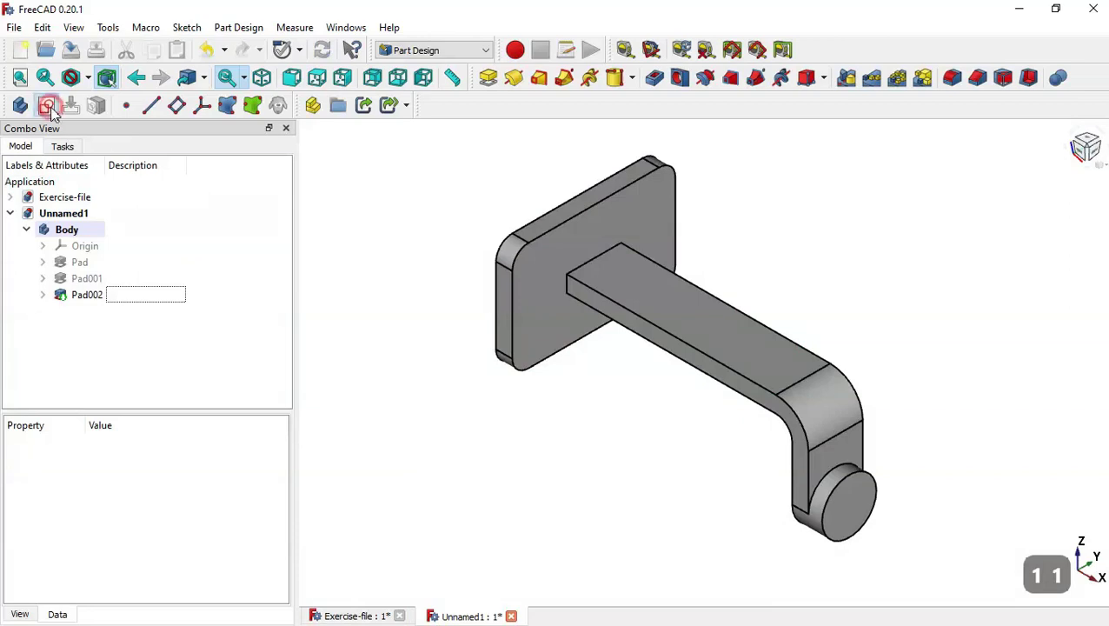
scroll(588, 321, "down", 5)
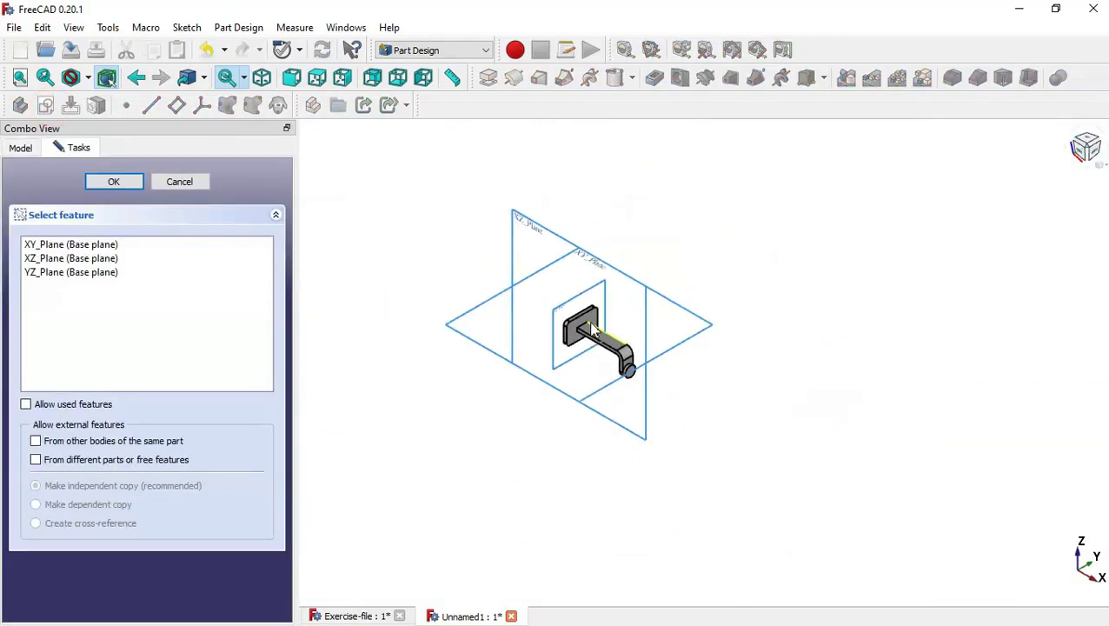
scroll(532, 231, "up", 3)
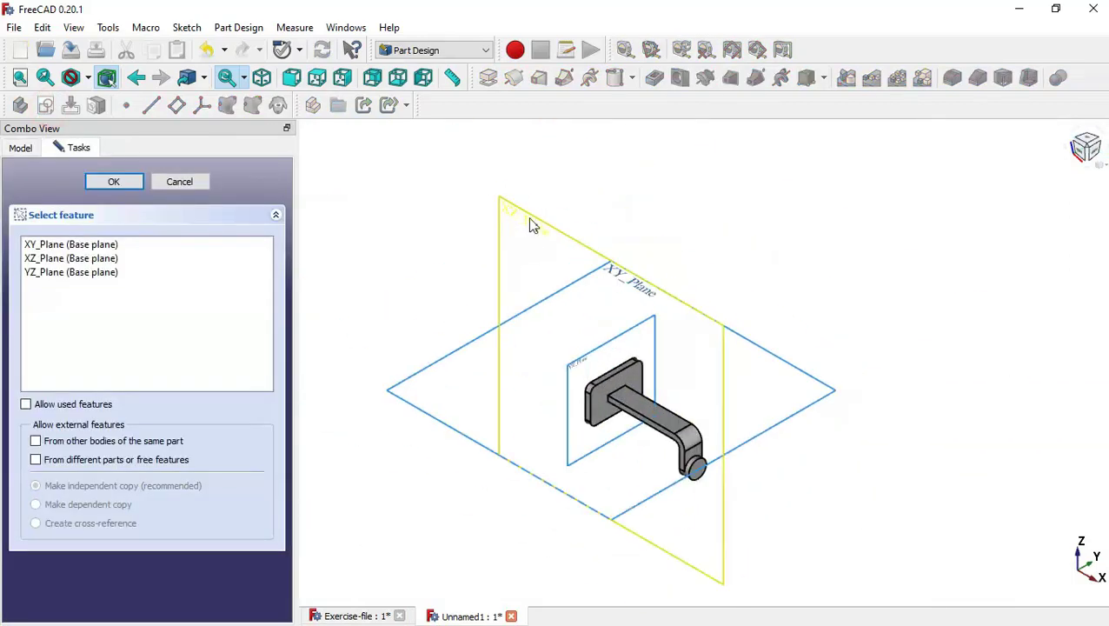
left_click(529, 218)
scroll(620, 376, "up", 3)
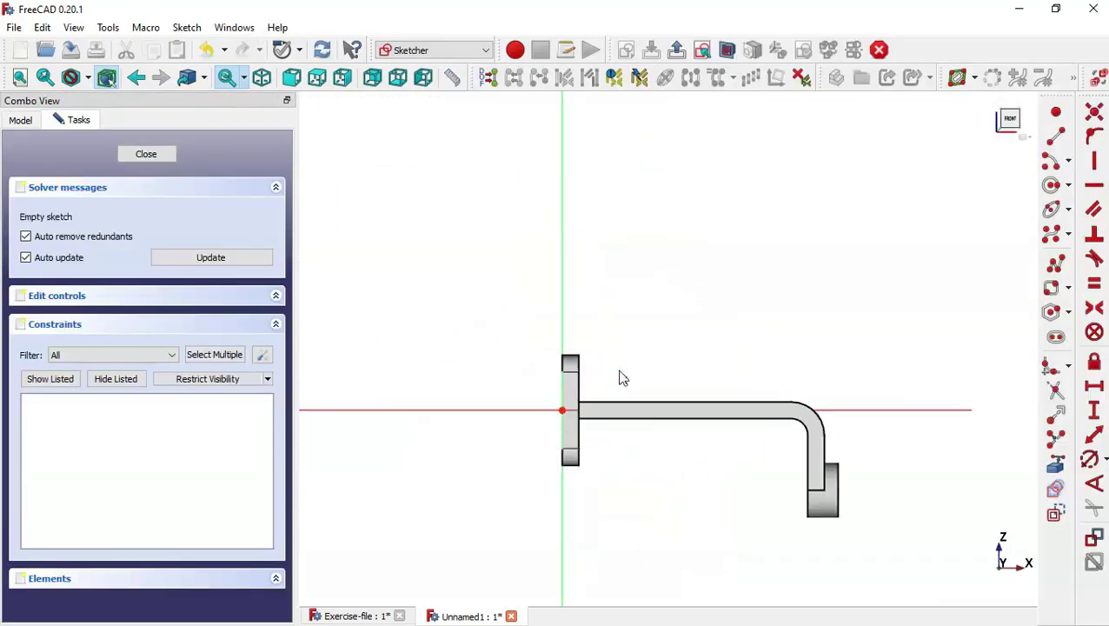
scroll(643, 439, "up", 3)
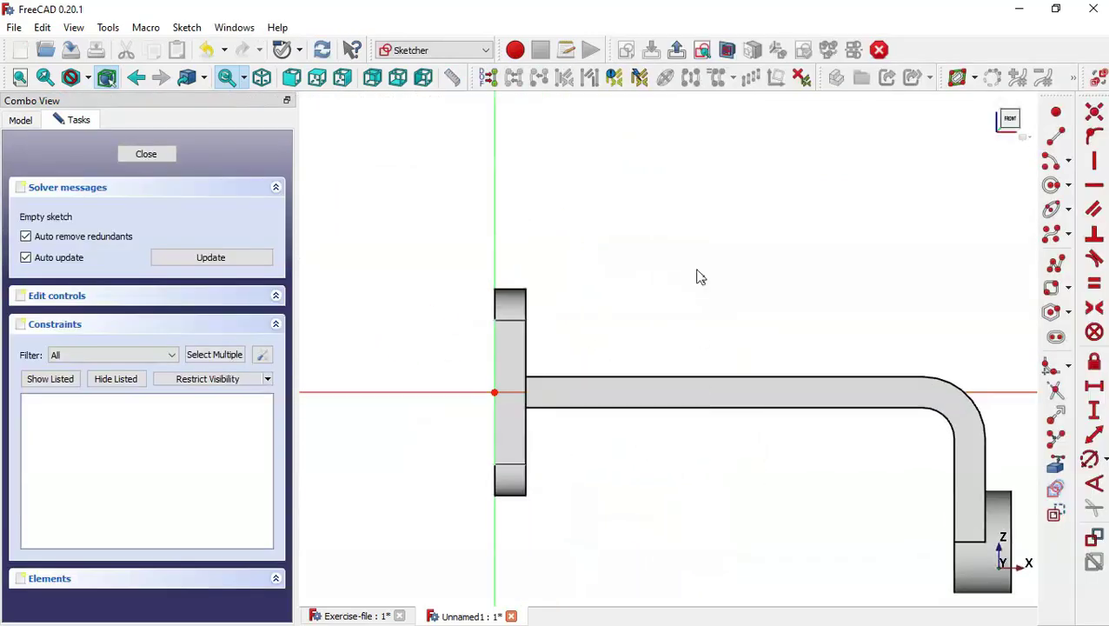
left_click(730, 52)
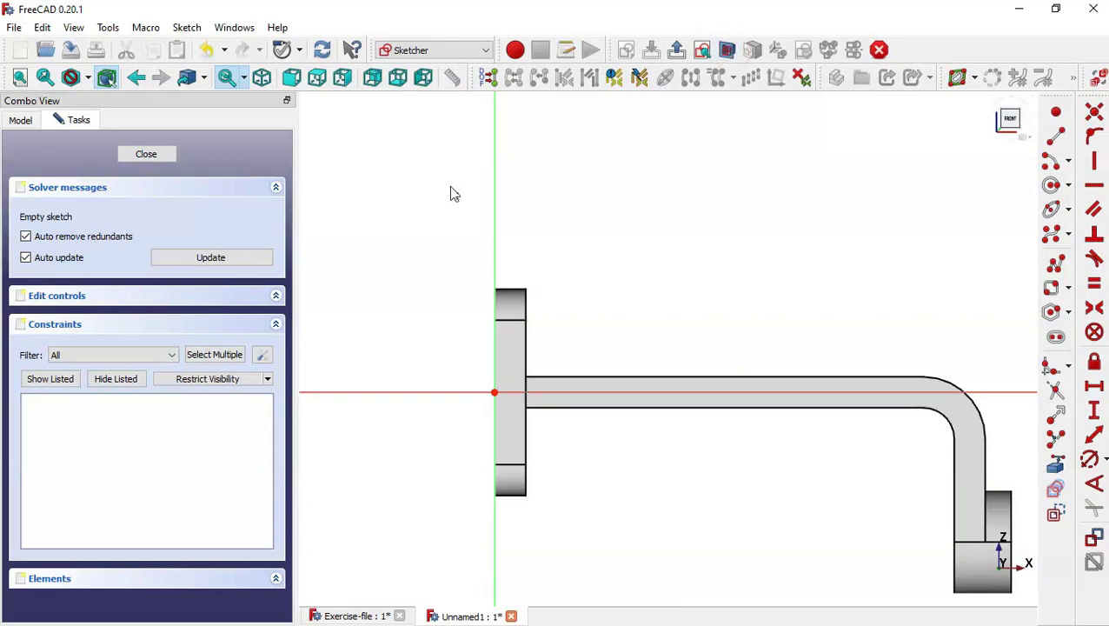
left_click(1057, 464)
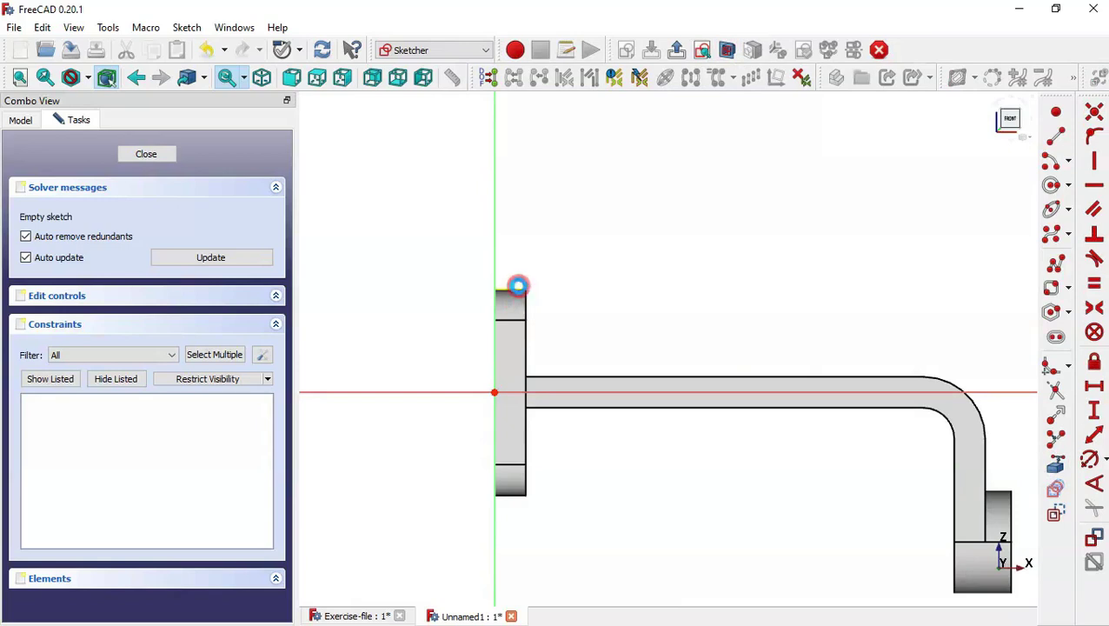
Reference the flange's top edge and draw an arc from its corner to just above the arm
left_click(519, 288)
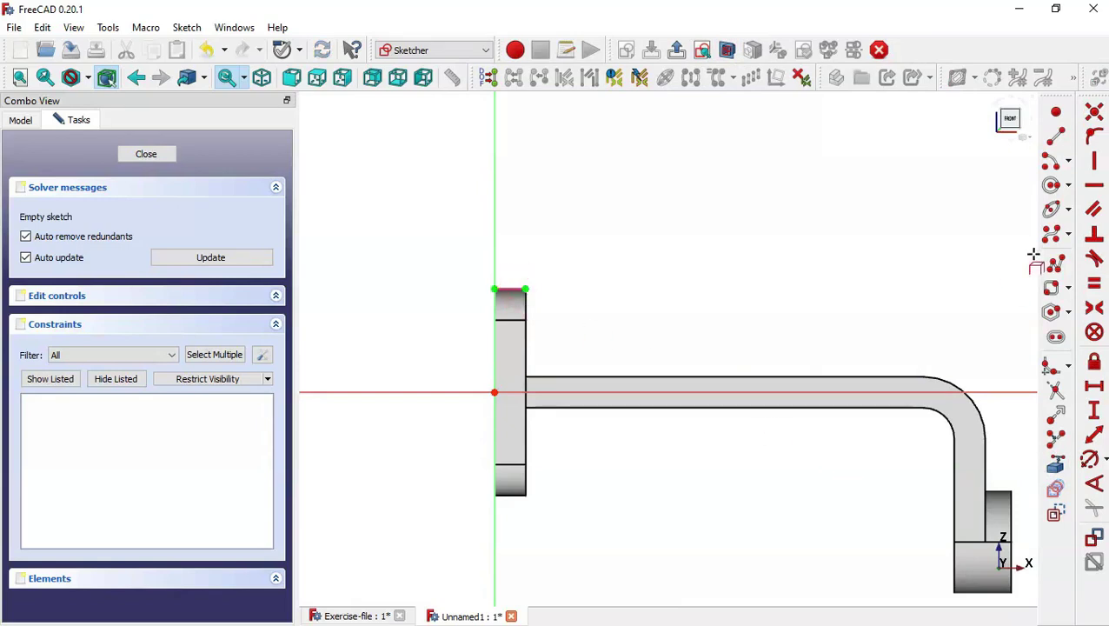
left_click(1051, 162)
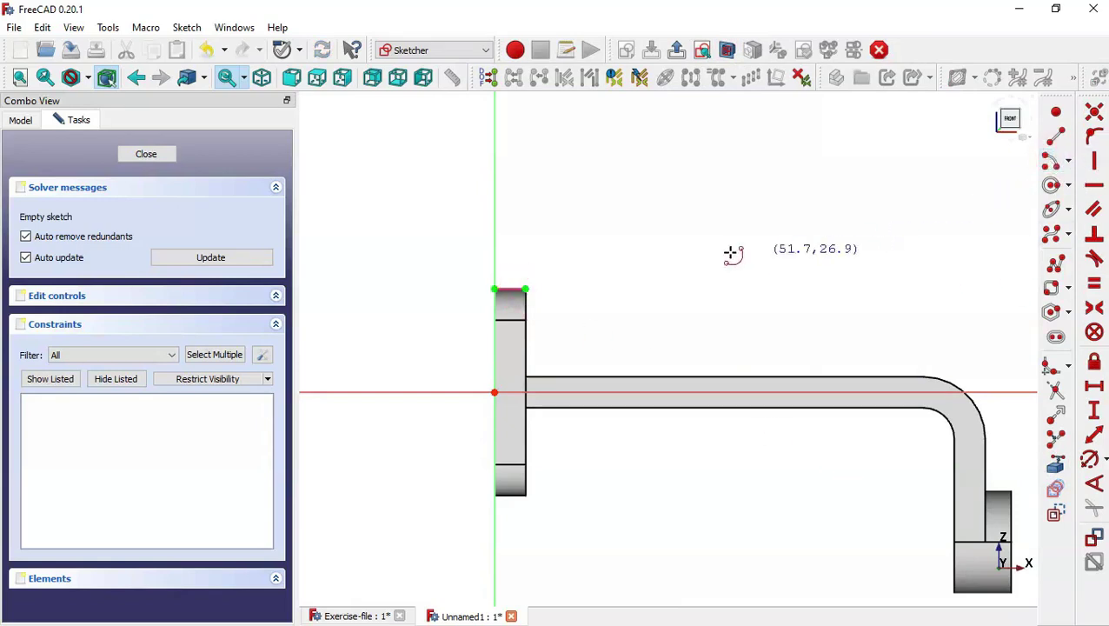
left_click(641, 261)
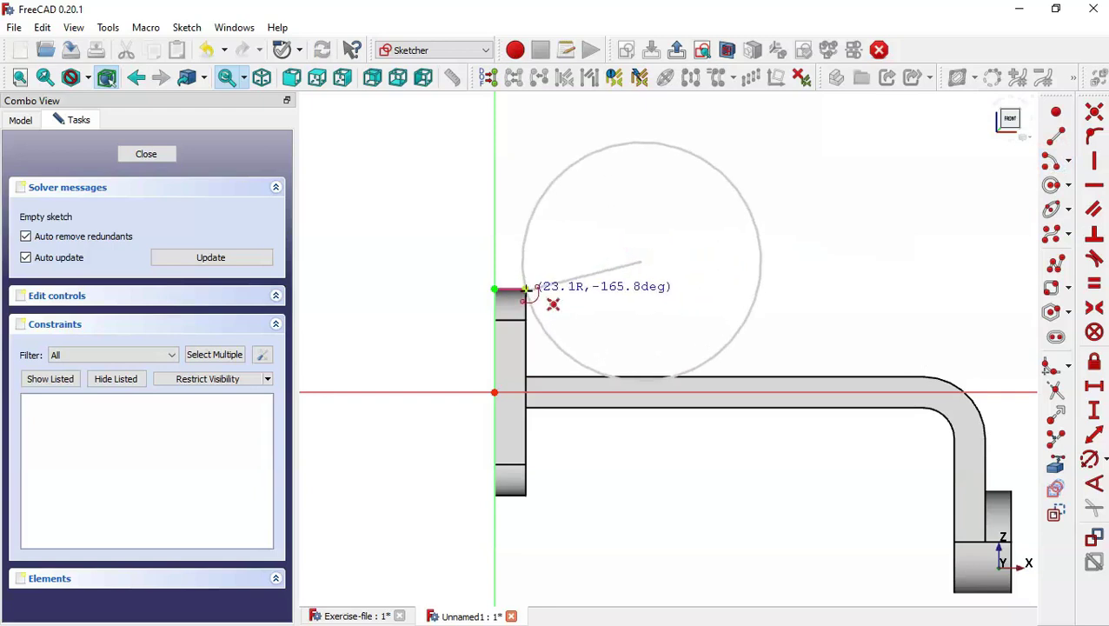
left_click(525, 291)
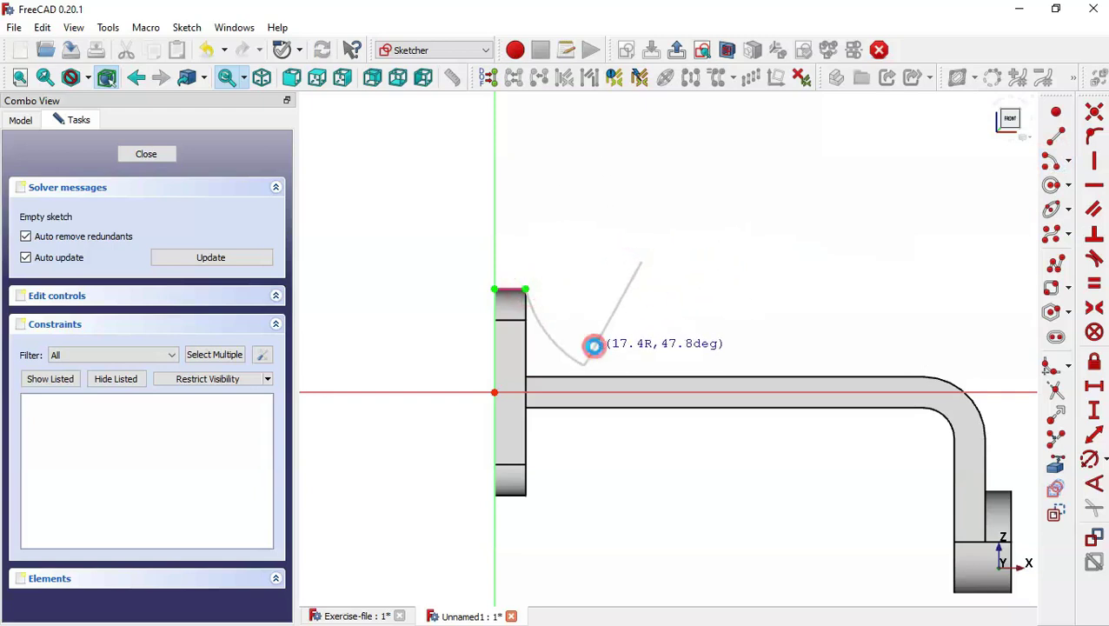
left_click(594, 349)
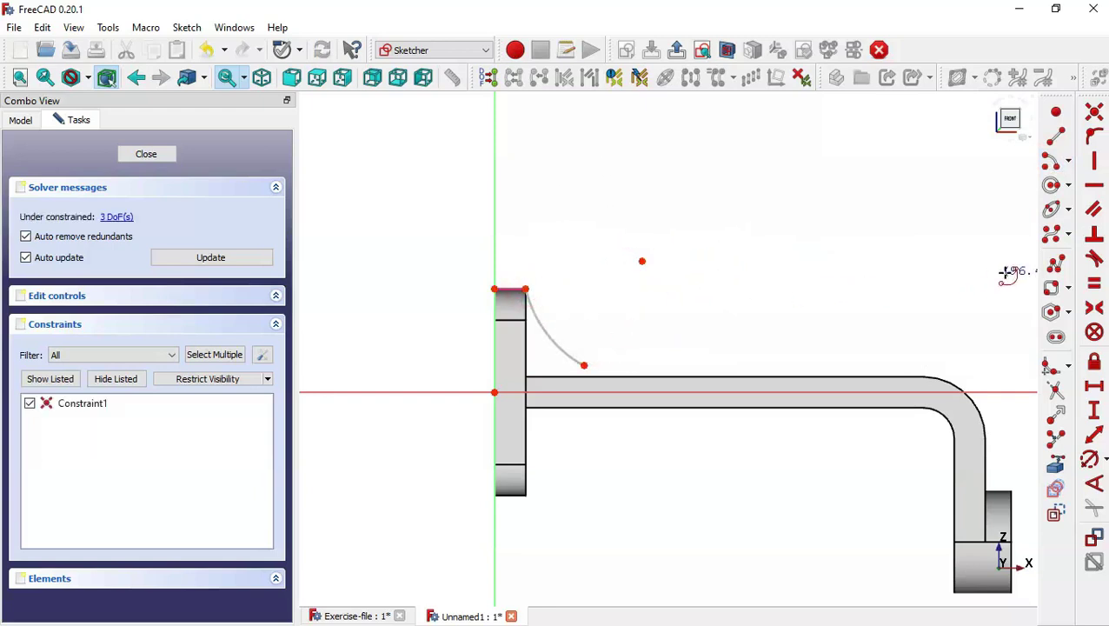
Draw a polyline over the arm's bend, down the end to the boss top and across it
left_click(1056, 262)
left_click(588, 365)
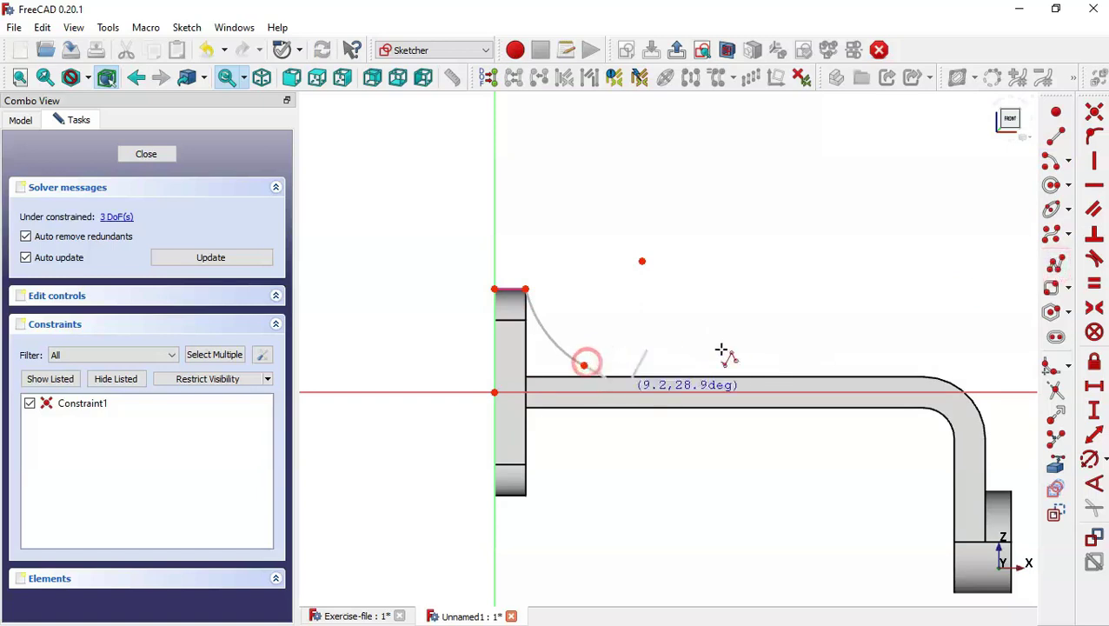
scroll(461, 257, "down", 3)
left_click(651, 381)
scroll(683, 322, "up", 3)
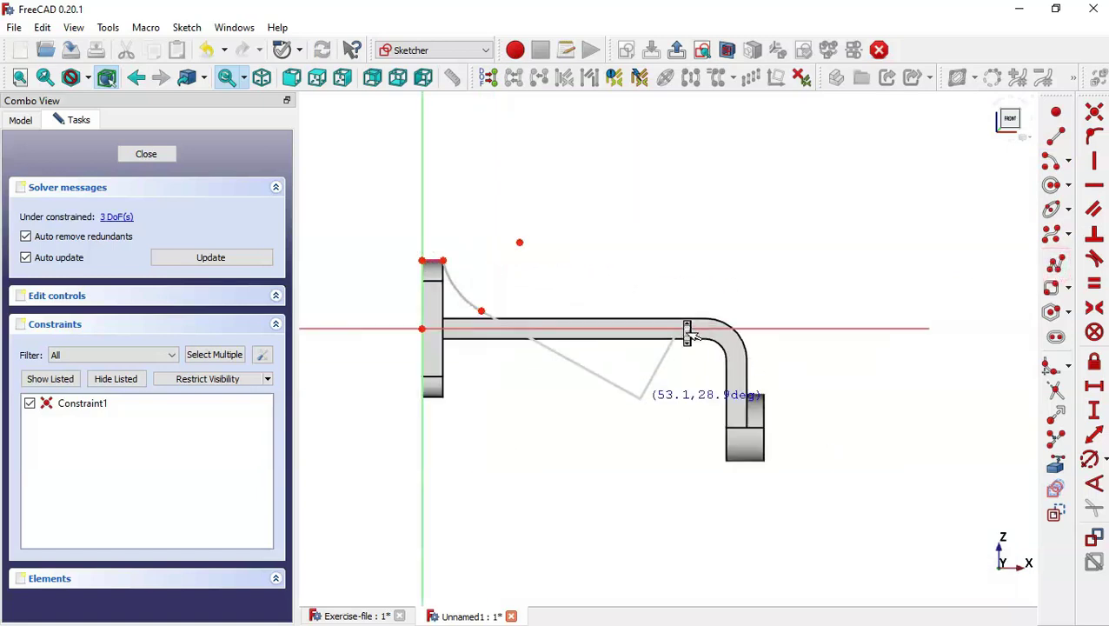
key("m")
key("m")
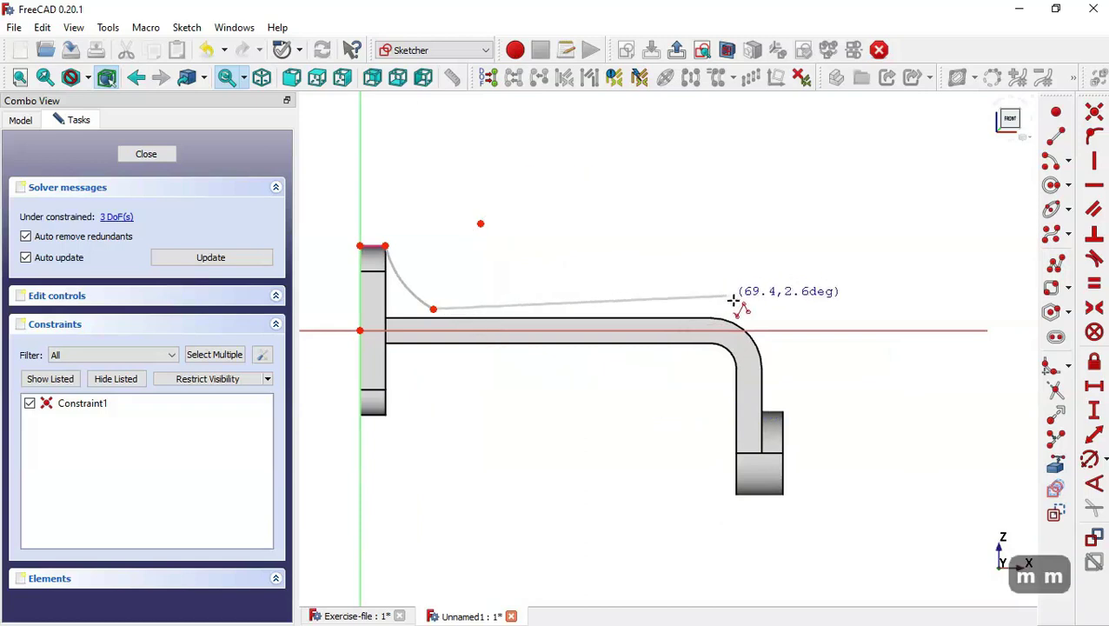
left_click(729, 307)
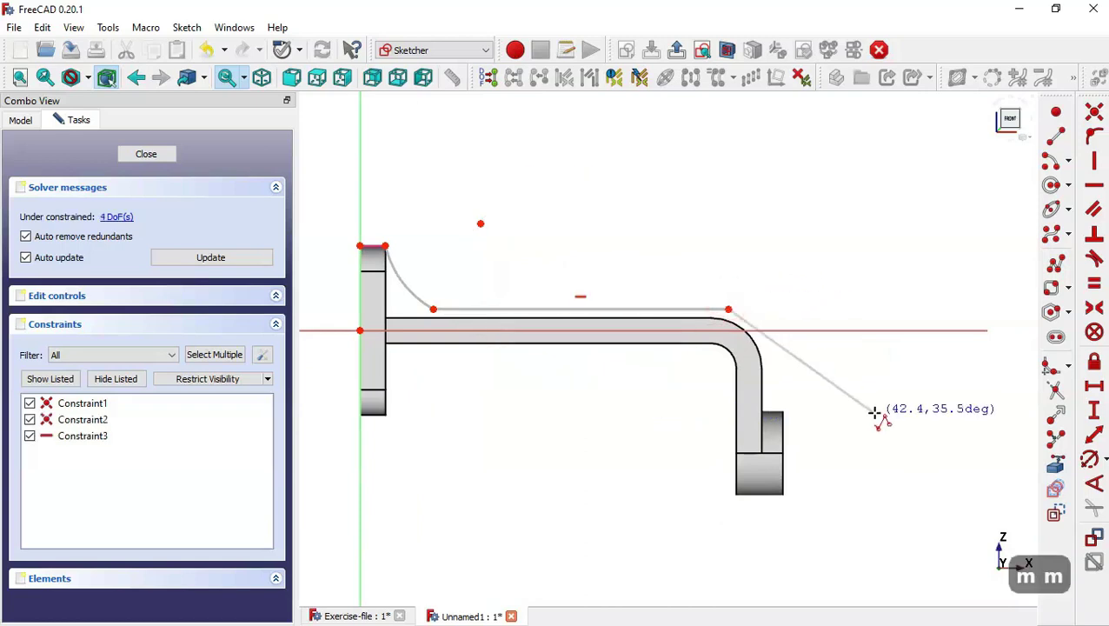
key("m")
key("m")
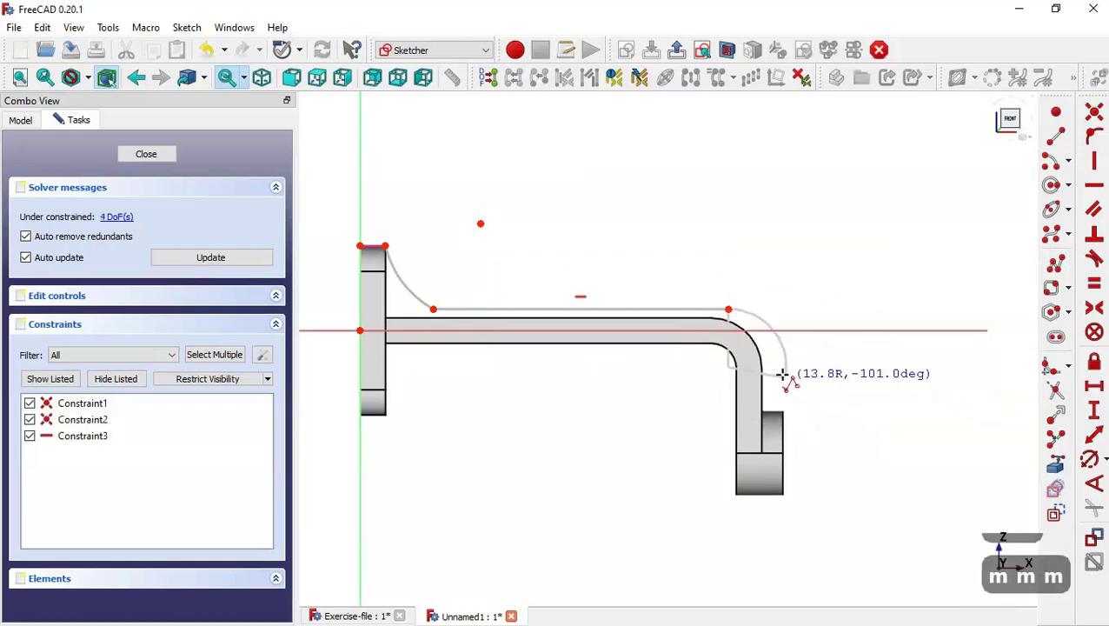
left_click(776, 363)
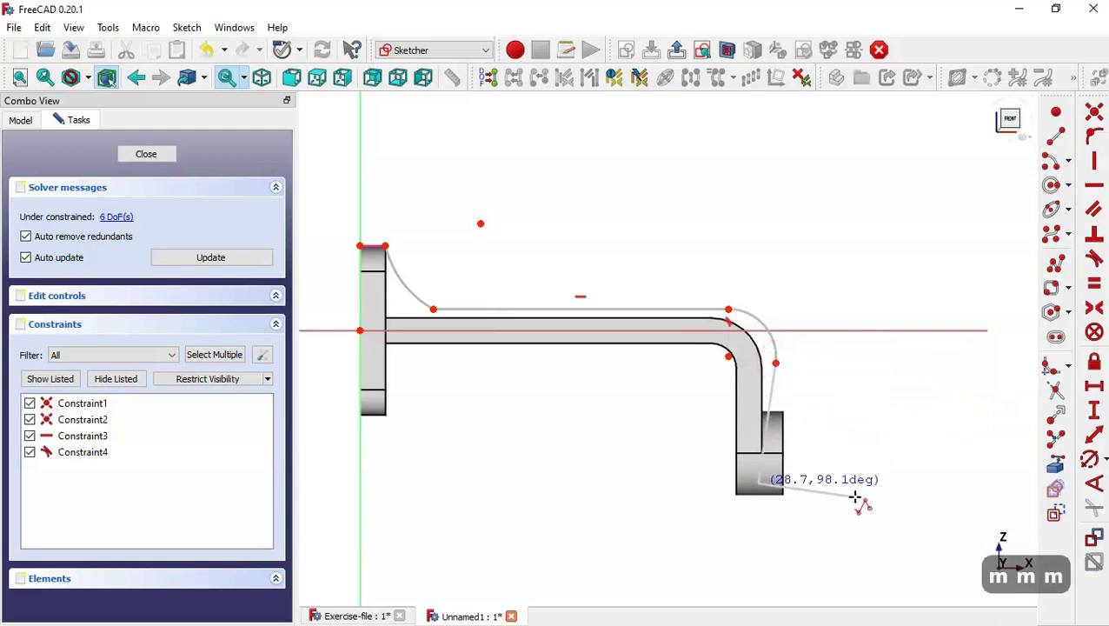
key("m")
key("m")
key("m")
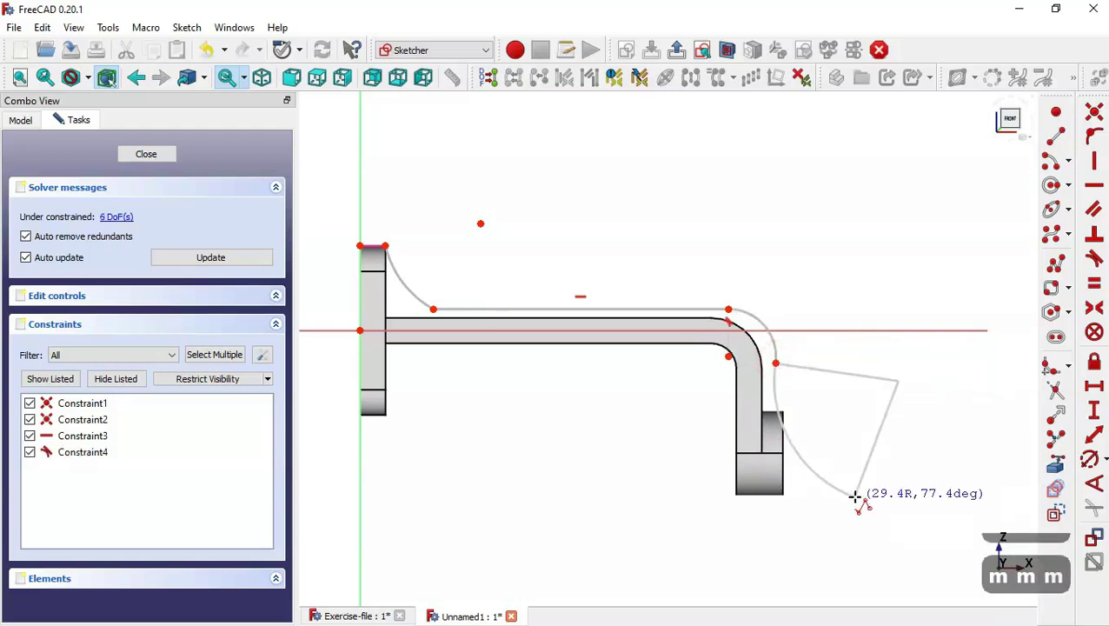
key("m")
key("m")
key("m")
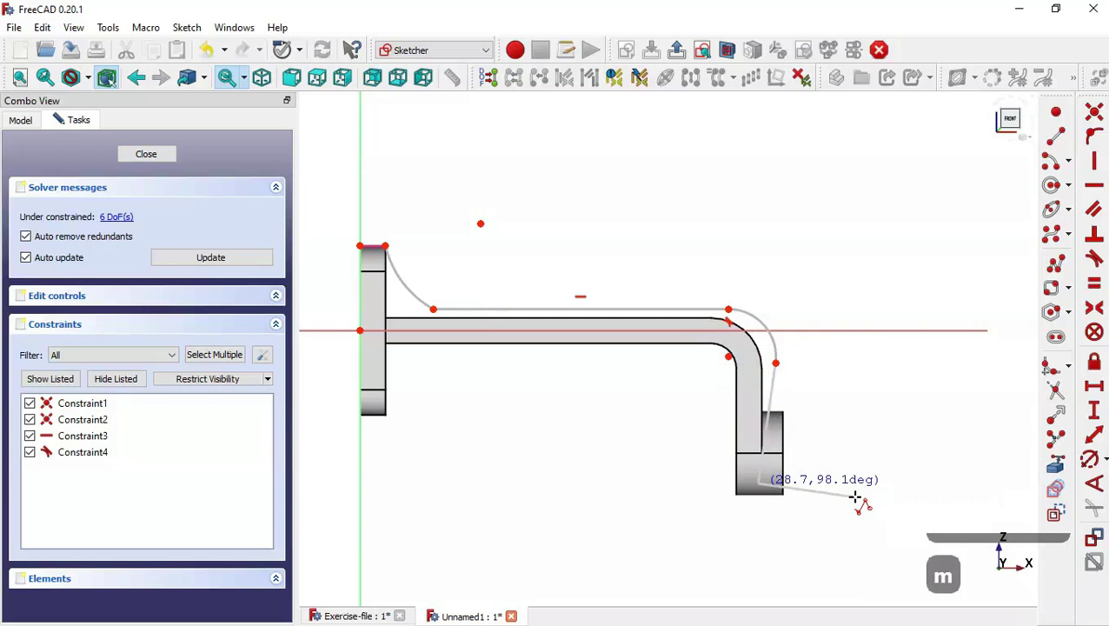
key("m")
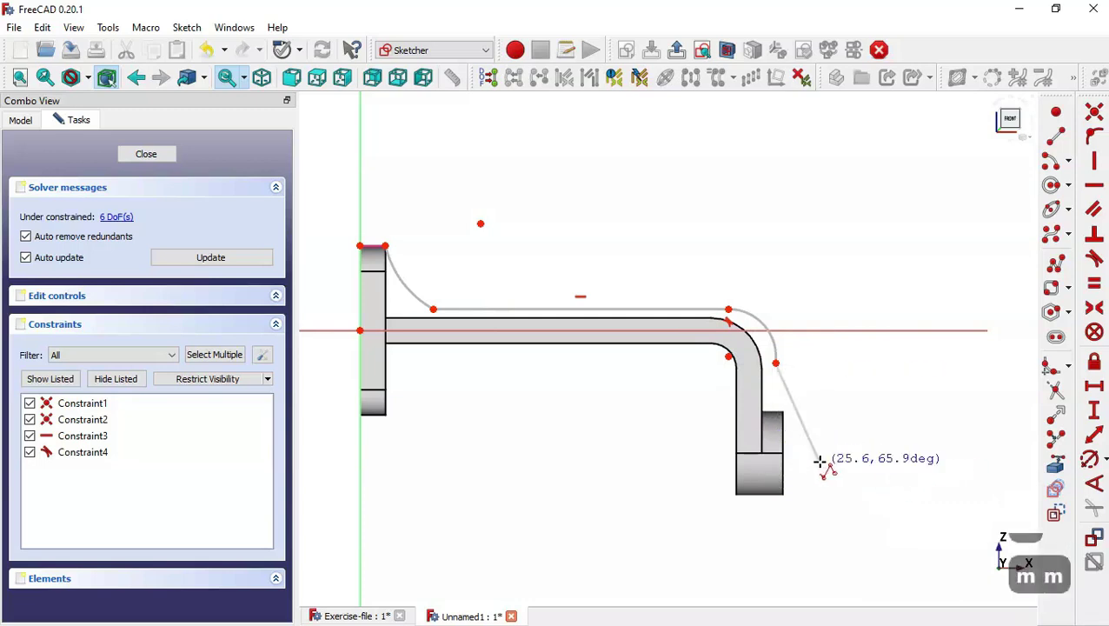
scroll(770, 412, "up", 3)
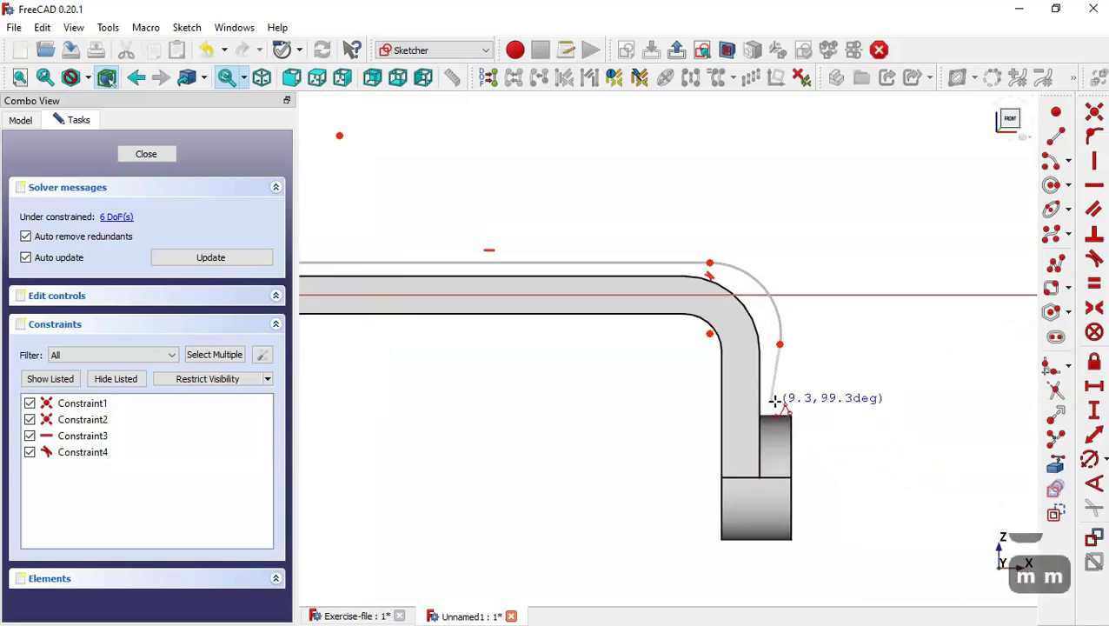
left_click(780, 437)
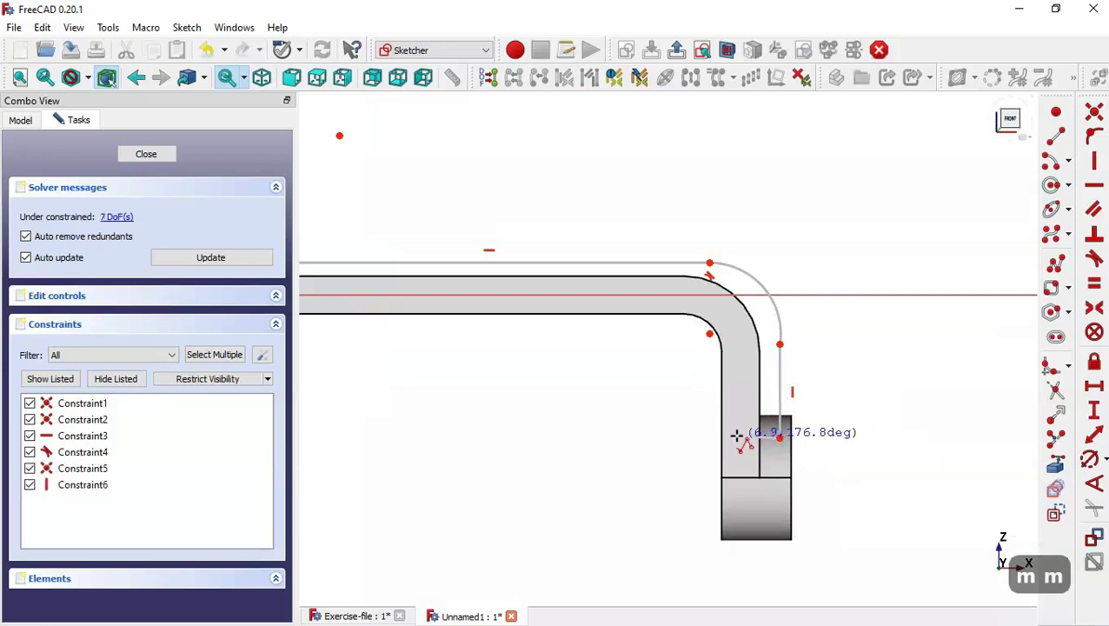
left_click(734, 436)
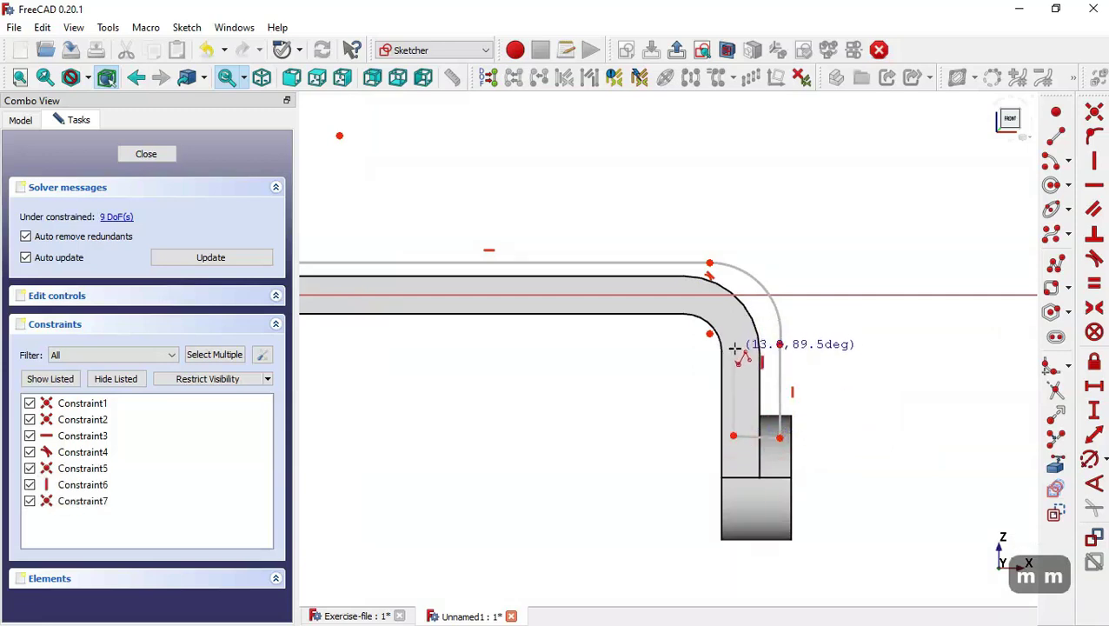
Run the outline up the inner side and back to the plate, then make the plate-side line vertical
left_click(734, 349)
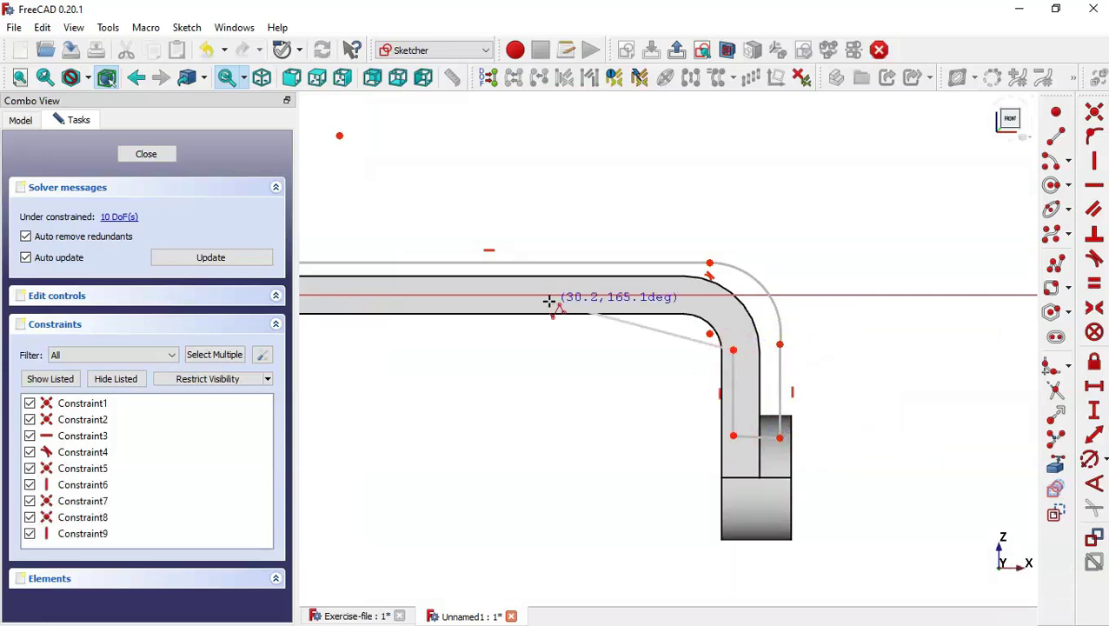
key("m")
key("m")
key("m")
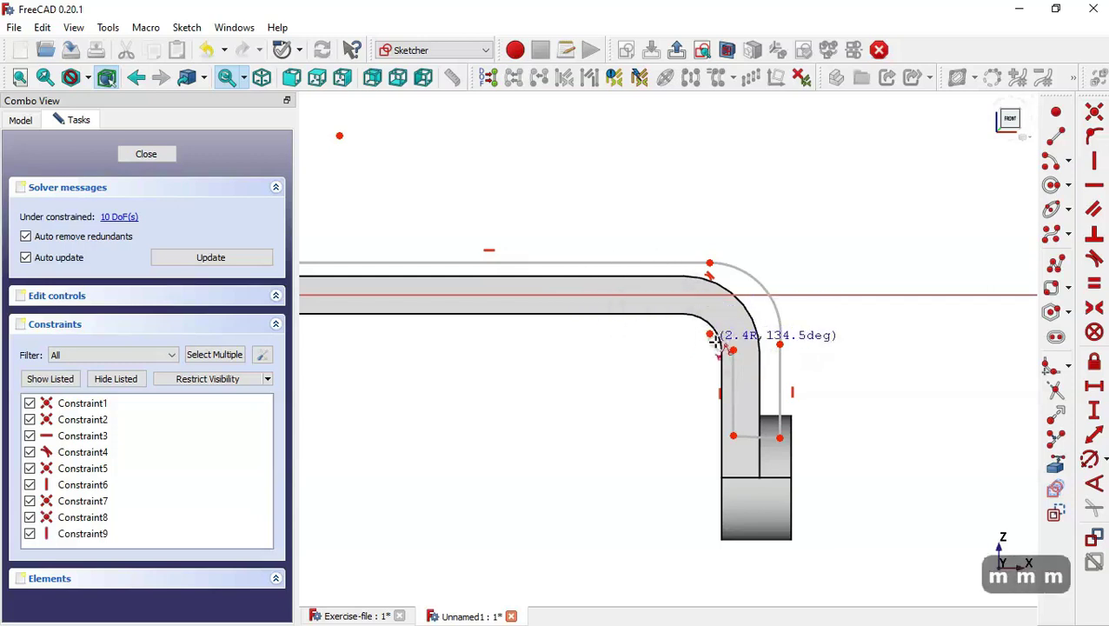
left_click(679, 301)
scroll(872, 379, "down", 3)
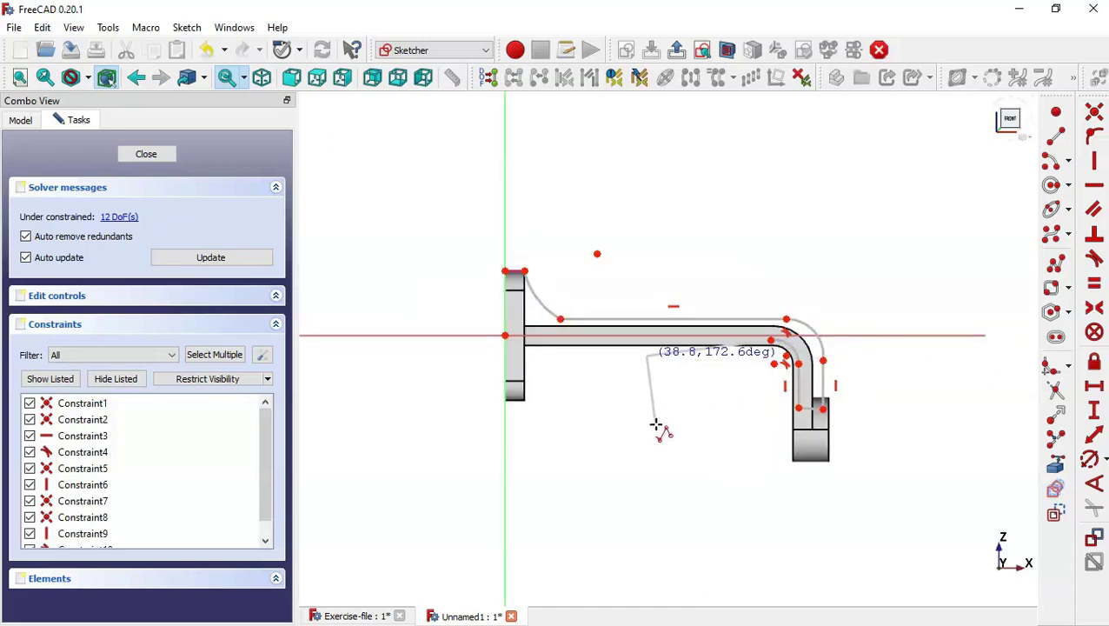
key("m")
key("m")
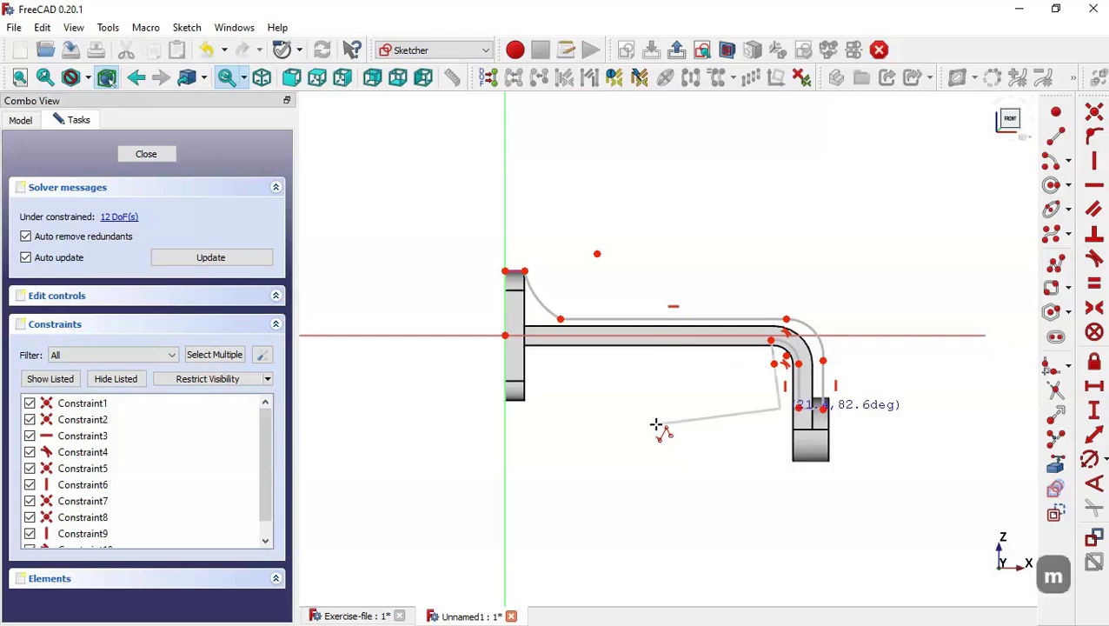
scroll(639, 359, "up", 2)
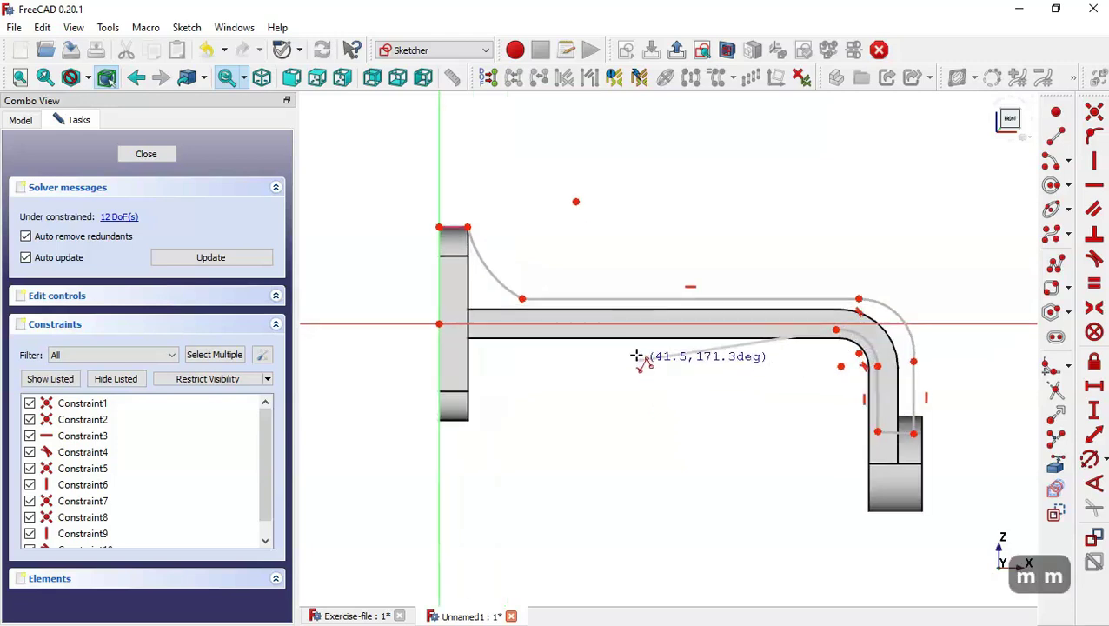
left_click(465, 330)
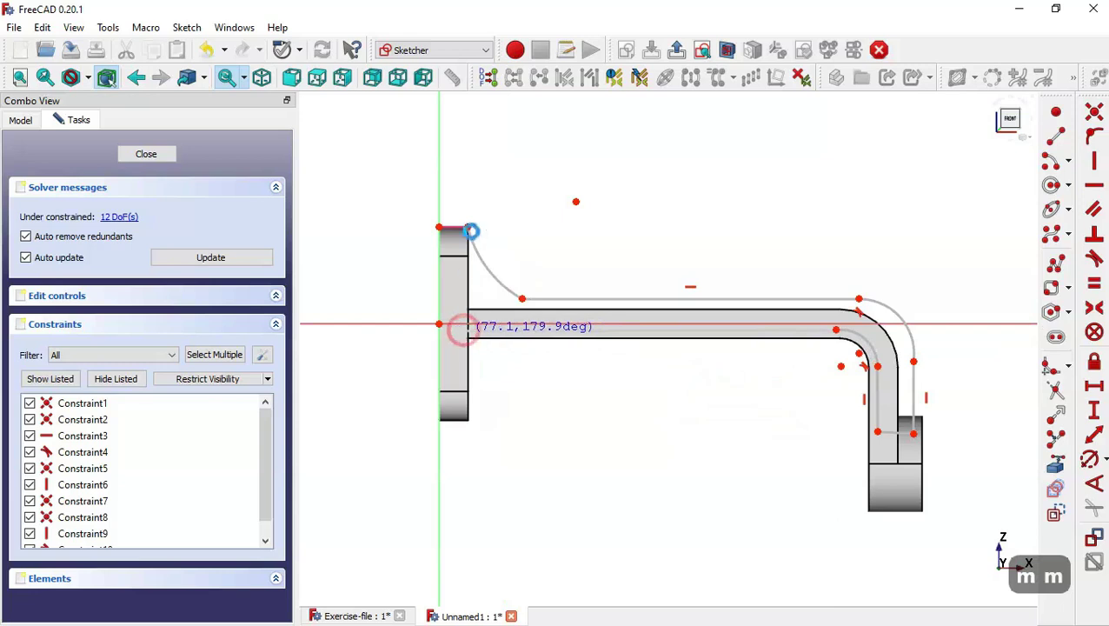
left_click(467, 225)
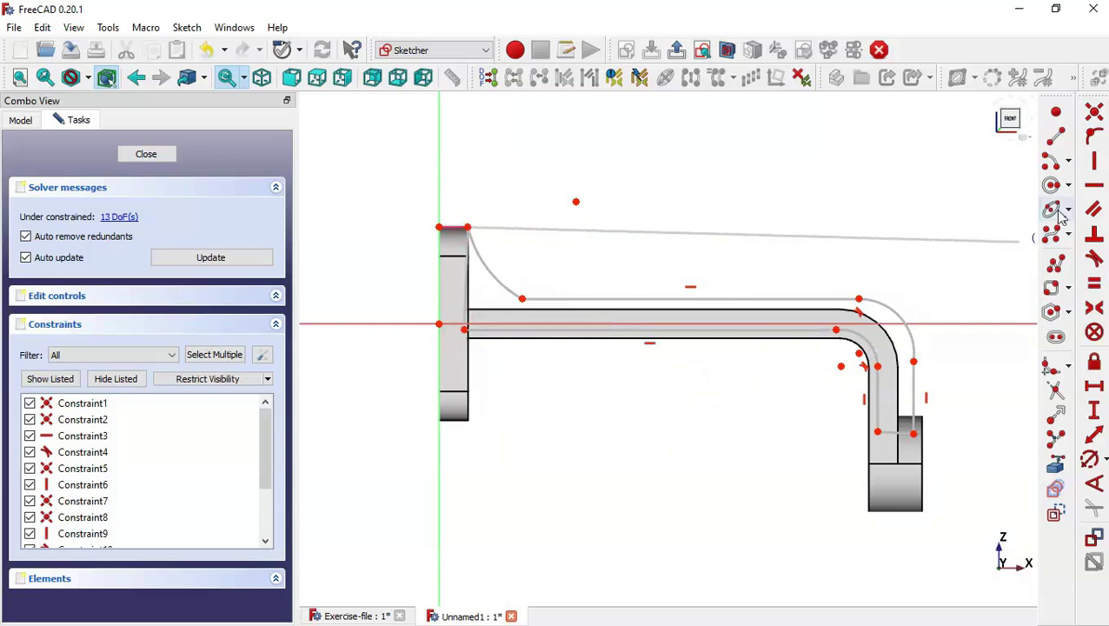
left_click(1094, 161)
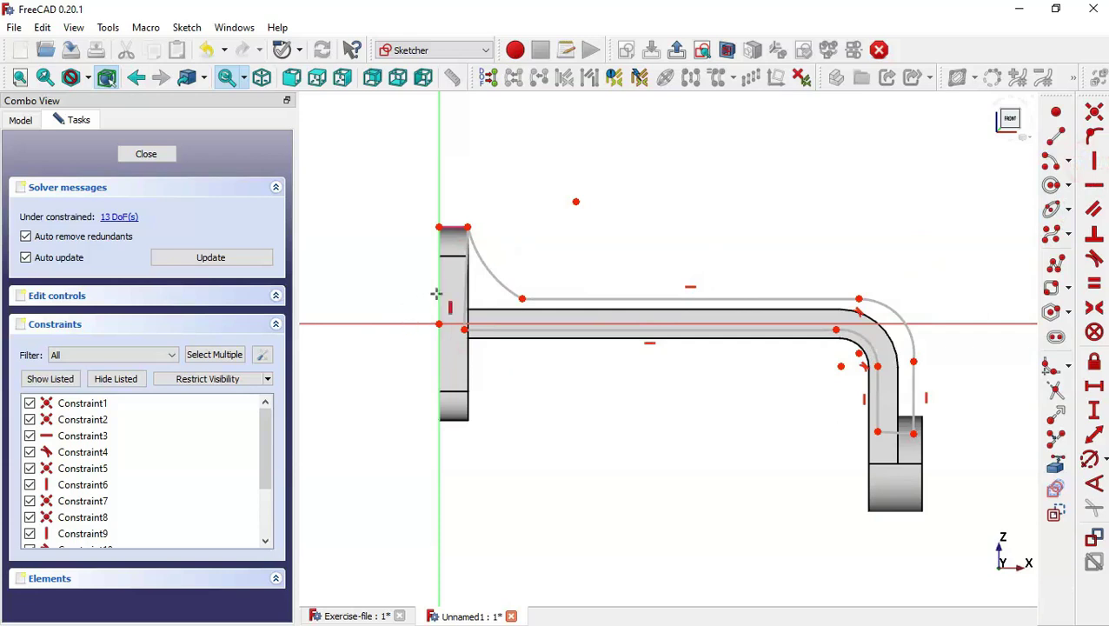
left_click(467, 279)
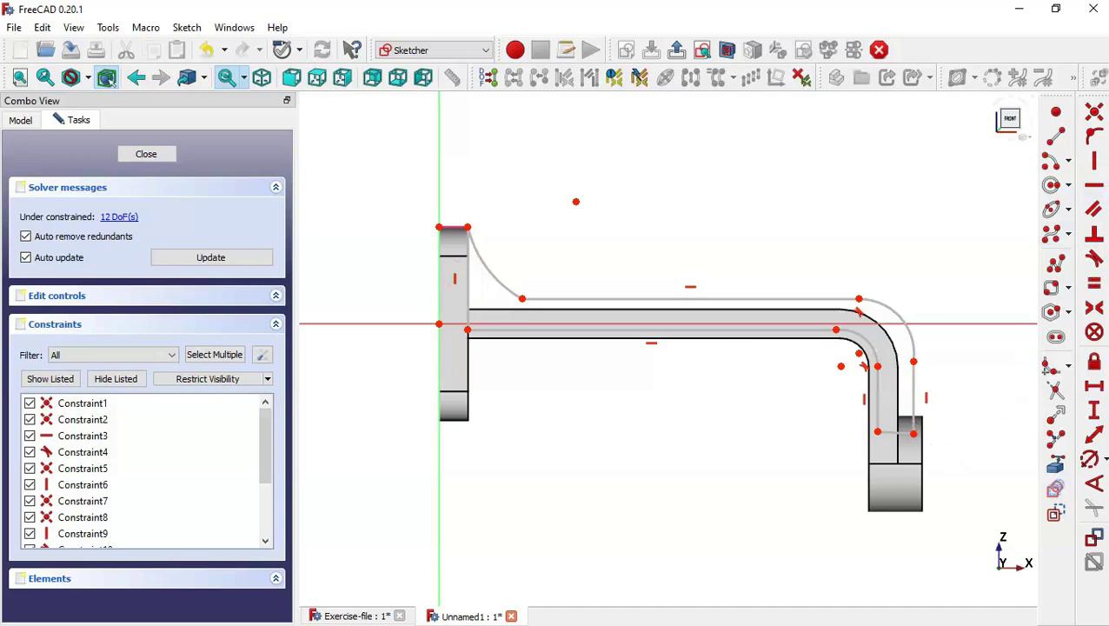
Make the short bottom line horizontal and the bend arc tangent to its adjoining lines
left_click(1097, 185)
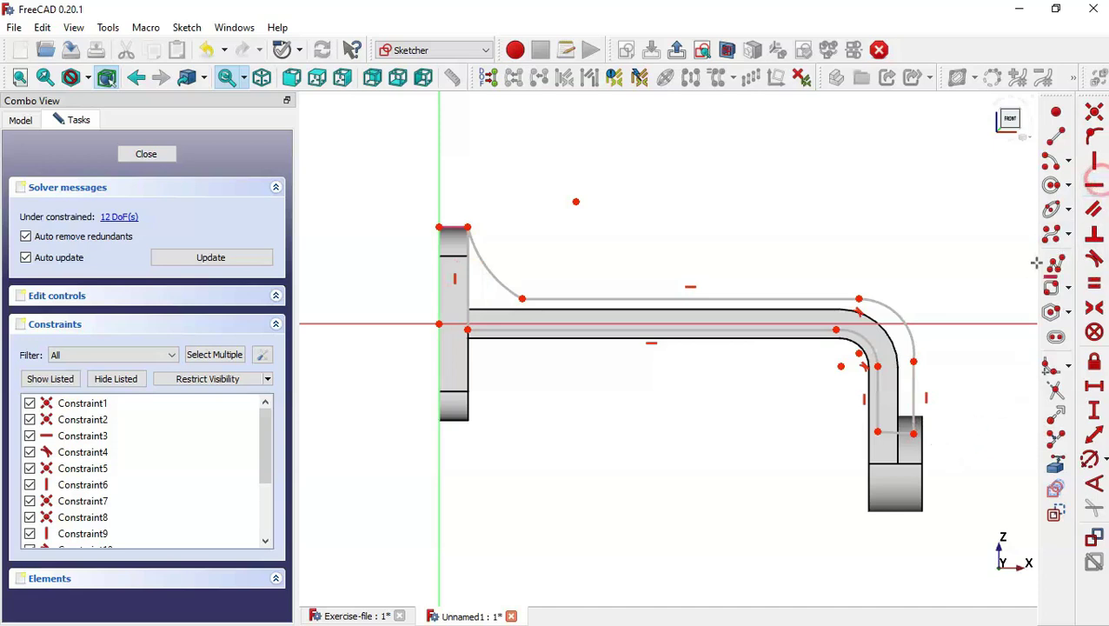
left_click(895, 432)
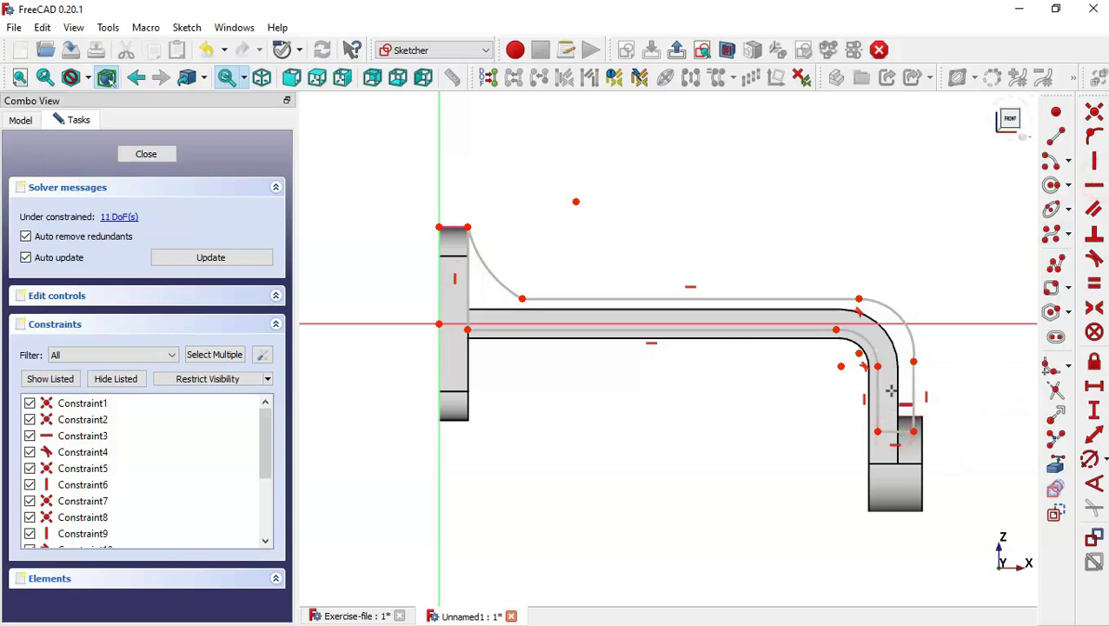
scroll(1035, 393, "up", 2)
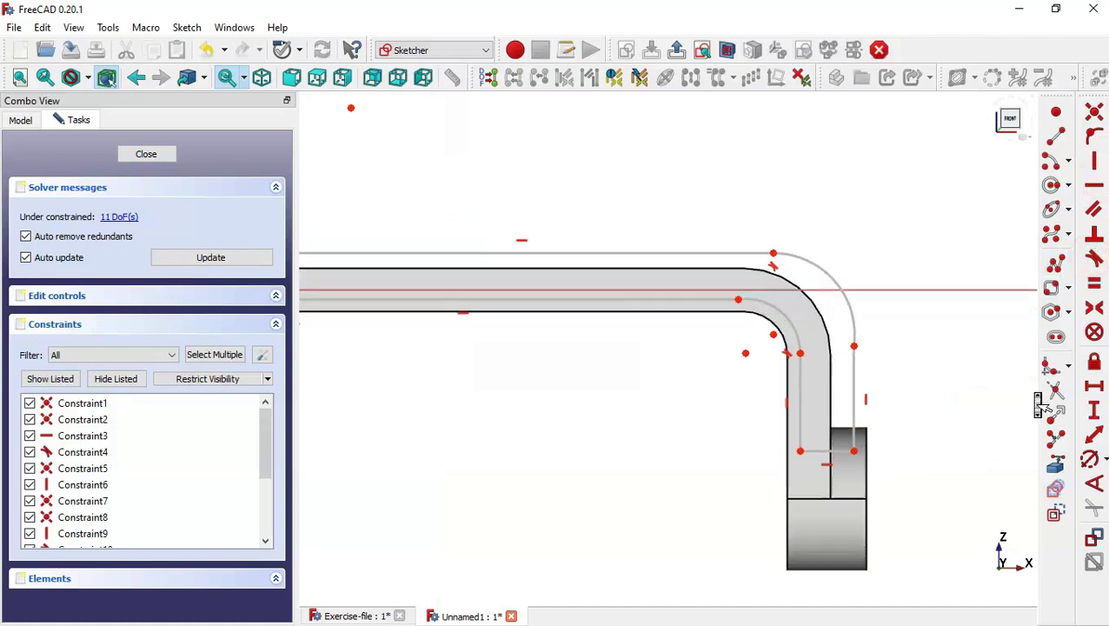
left_click(854, 332)
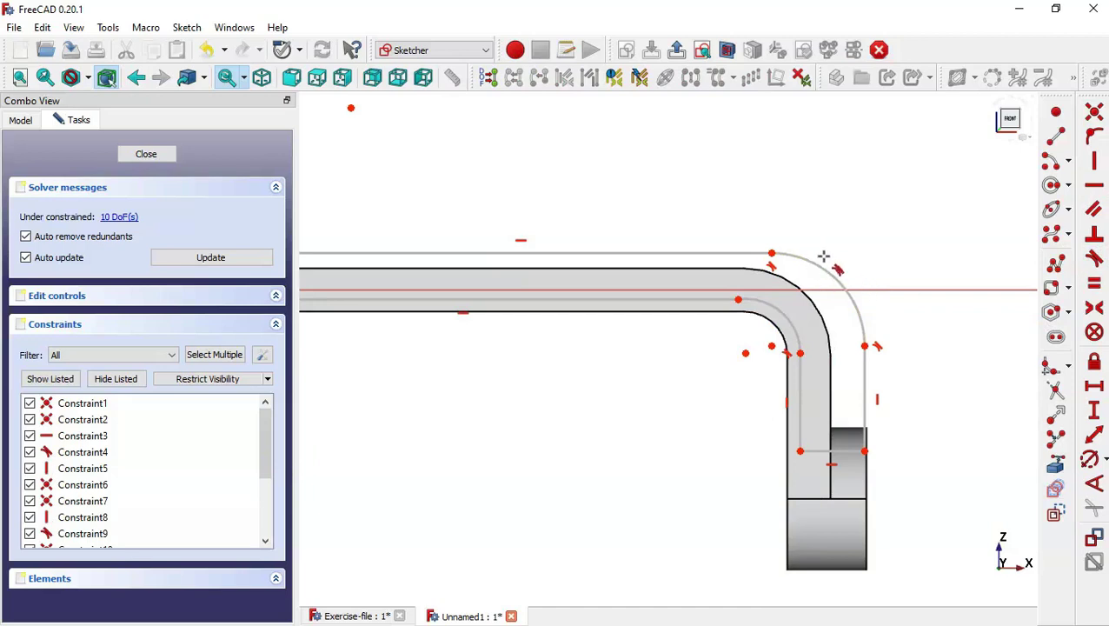
left_click(718, 298)
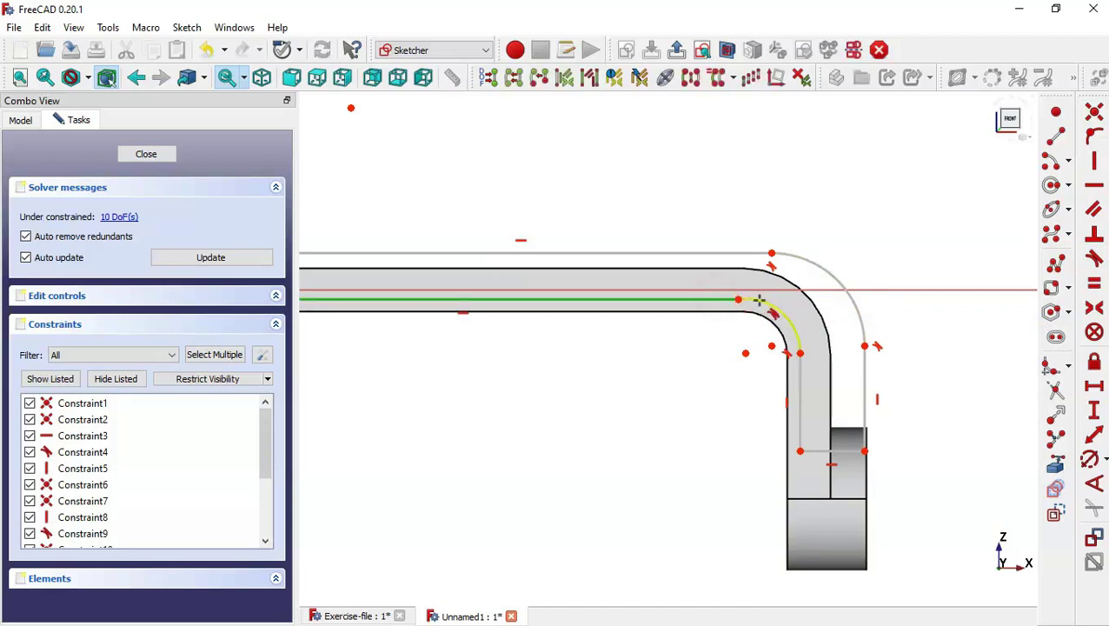
left_click(763, 301)
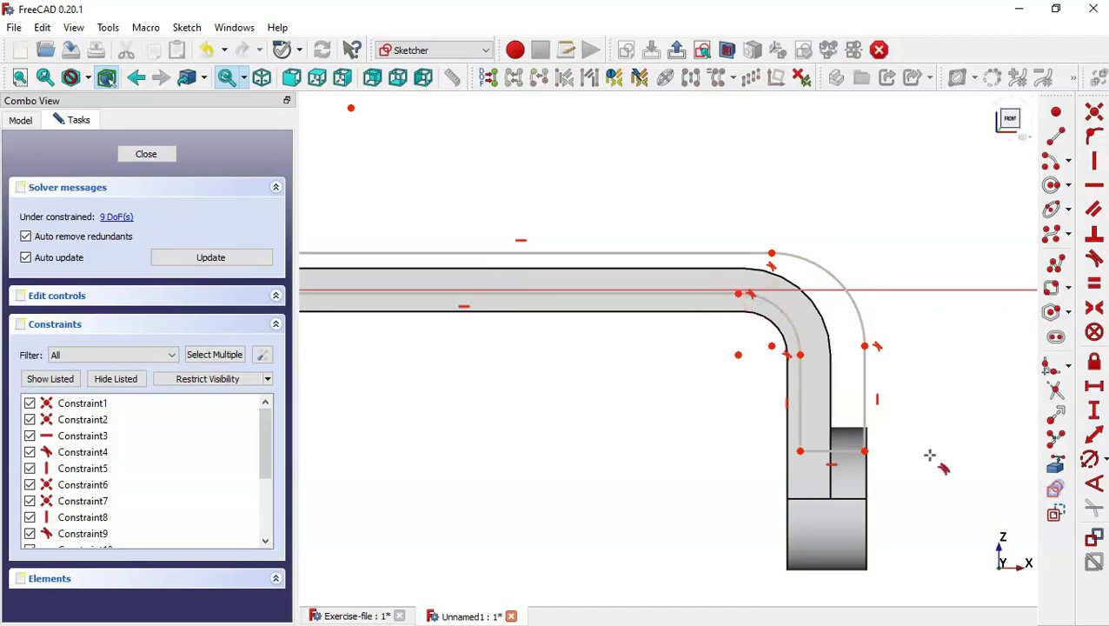
Make the top line tangent to the plate-side curve and reference the arm's top edge
scroll(953, 451, "down", 2)
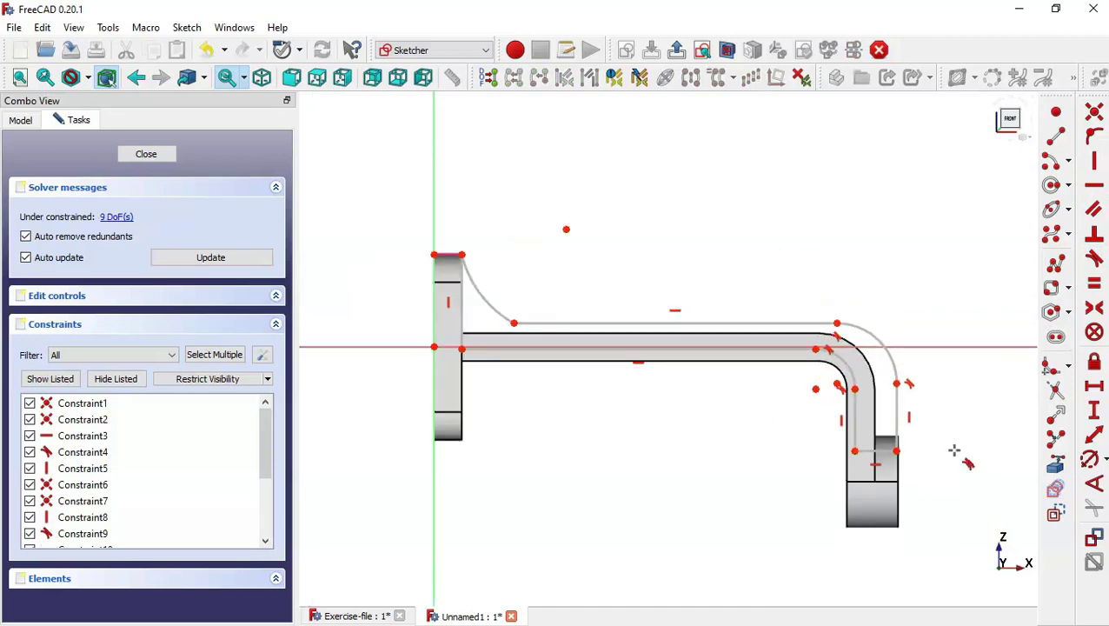
left_click(488, 305)
left_click(548, 324)
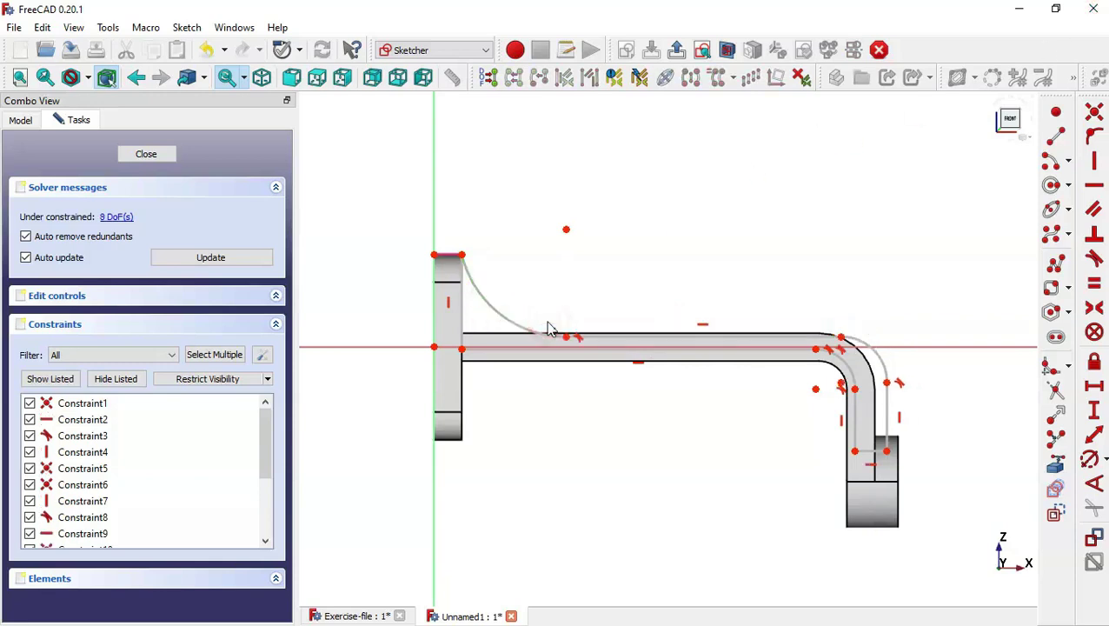
scroll(499, 345, "down", 1)
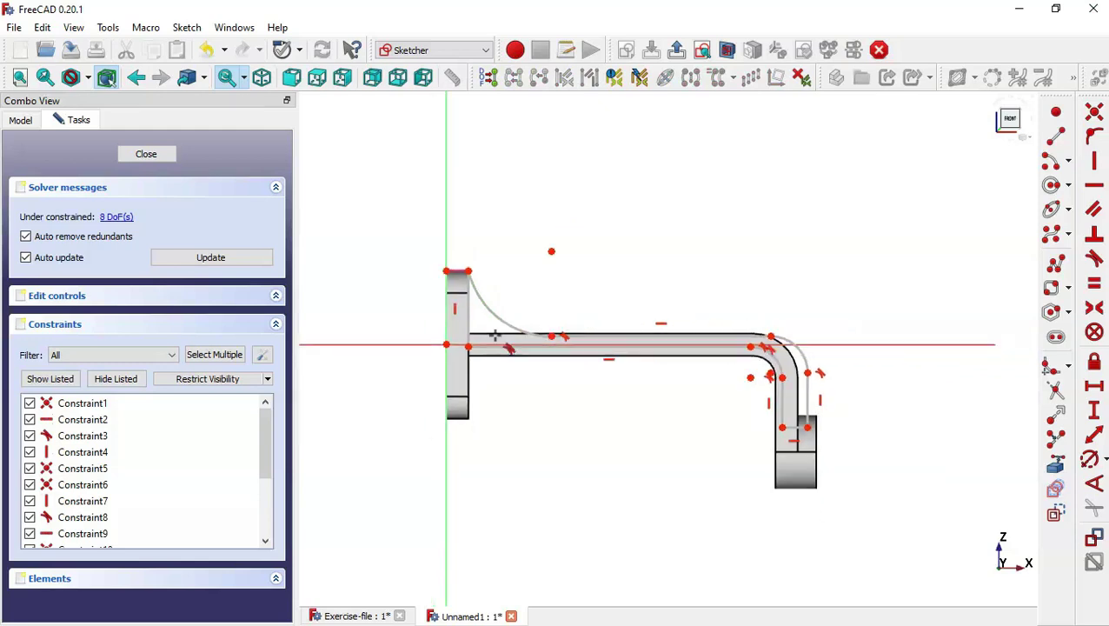
scroll(502, 347, "up", 2)
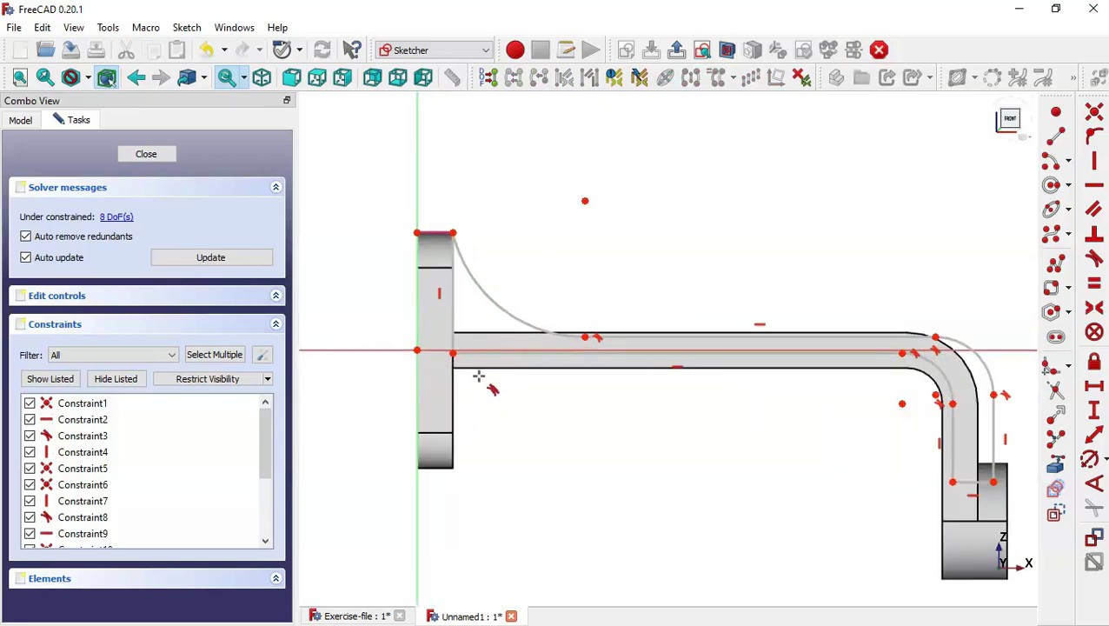
key("Escape")
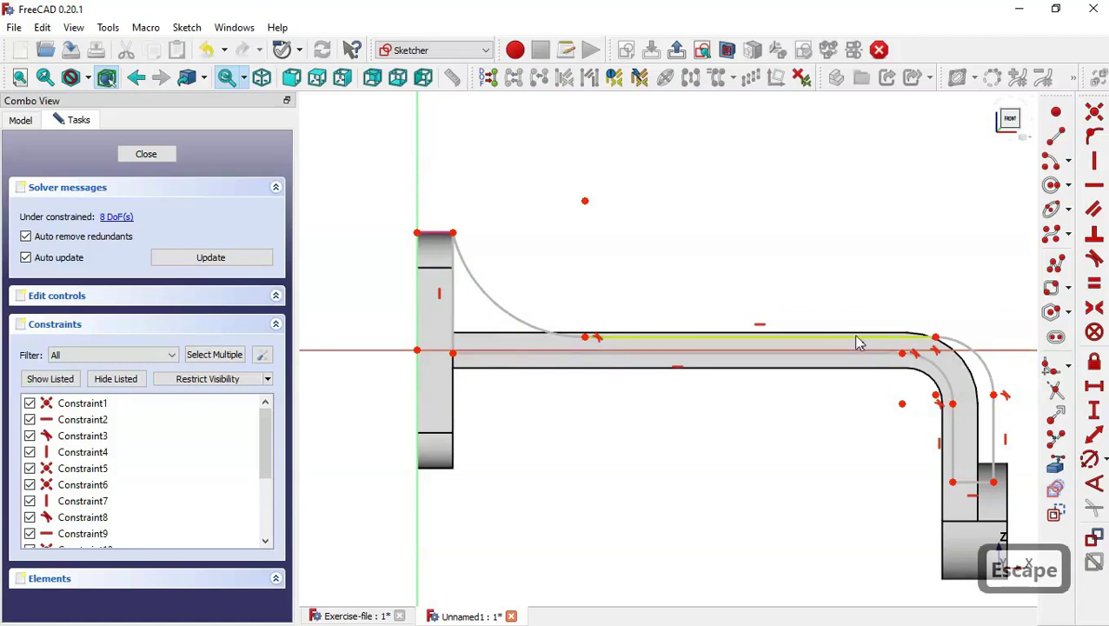
left_click(1055, 464)
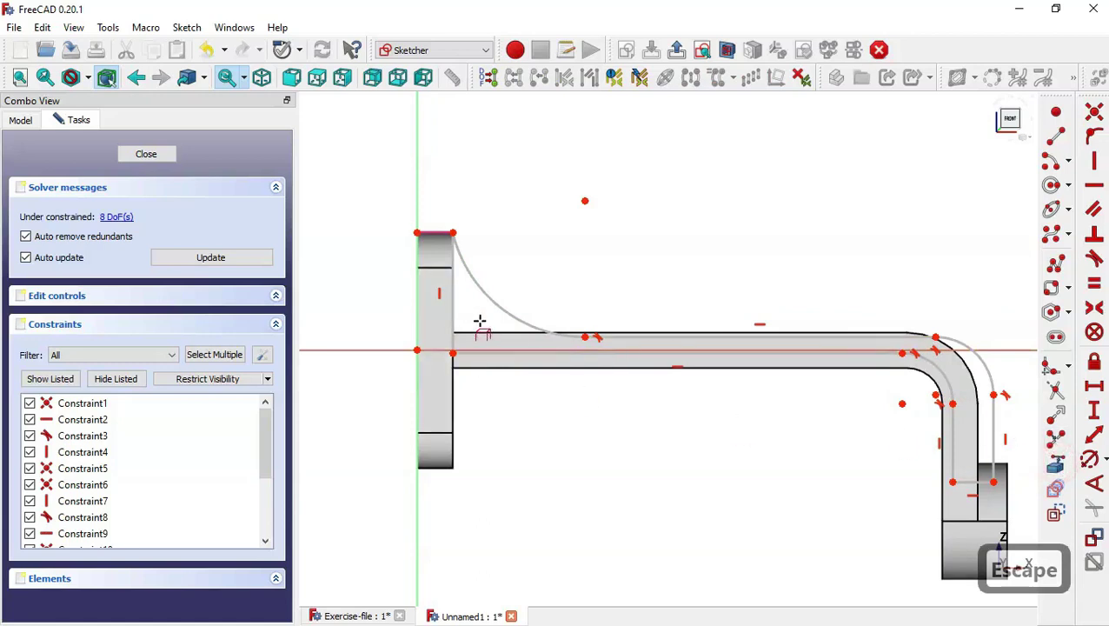
left_click(488, 333)
Reference the boss's vertical edge and put the rib's end points onto the boss and plate edges
scroll(777, 462, "up", 4)
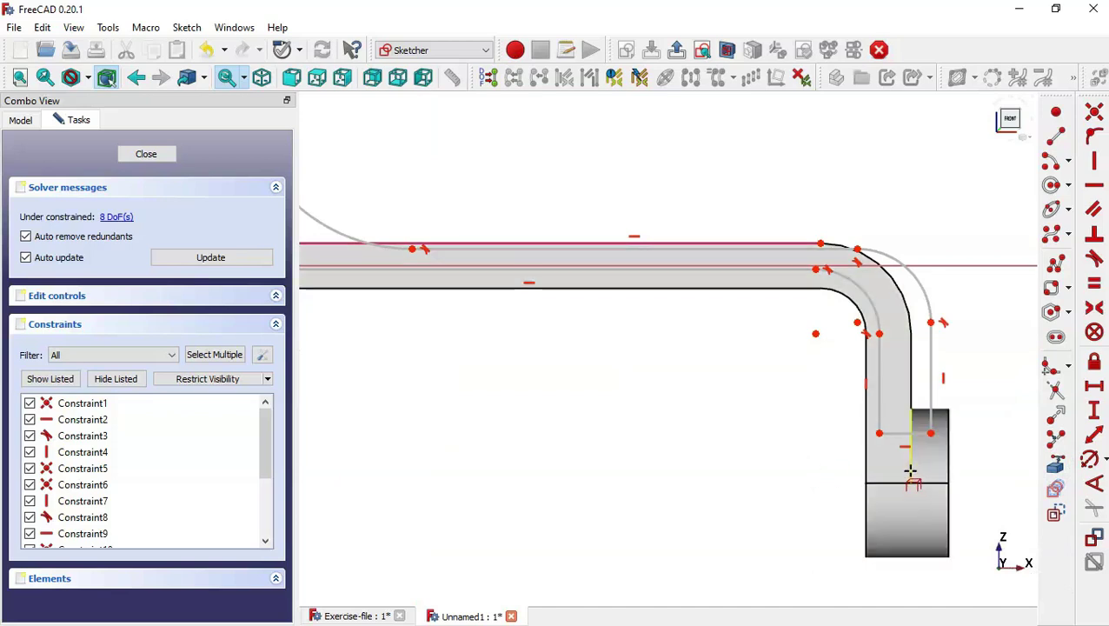
left_click(910, 470)
key("Escape")
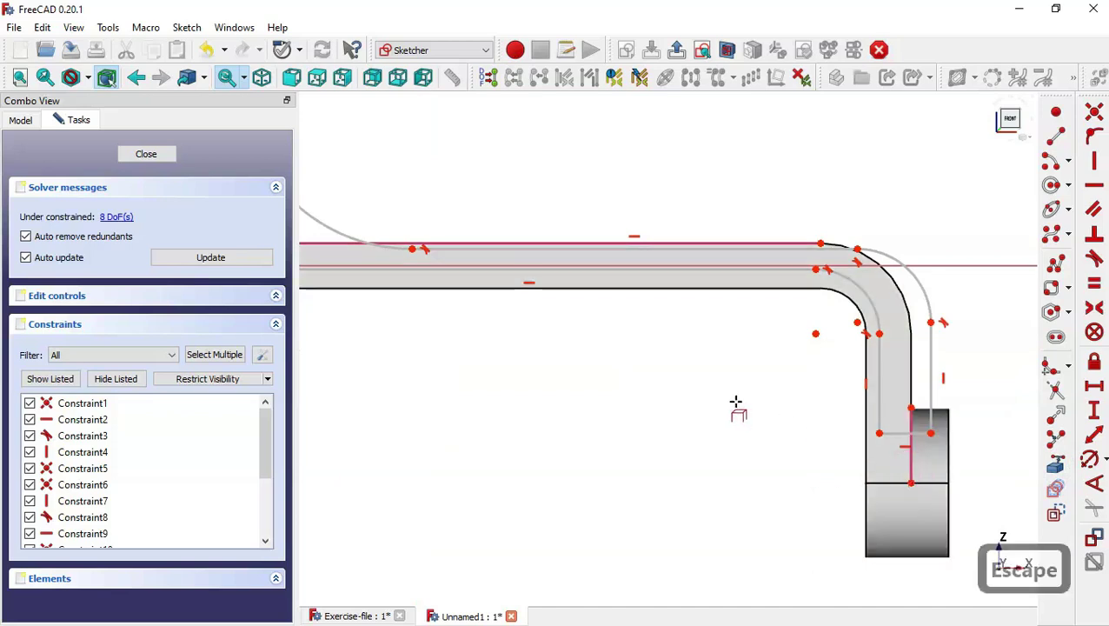
left_click_drag(869, 429, 921, 502)
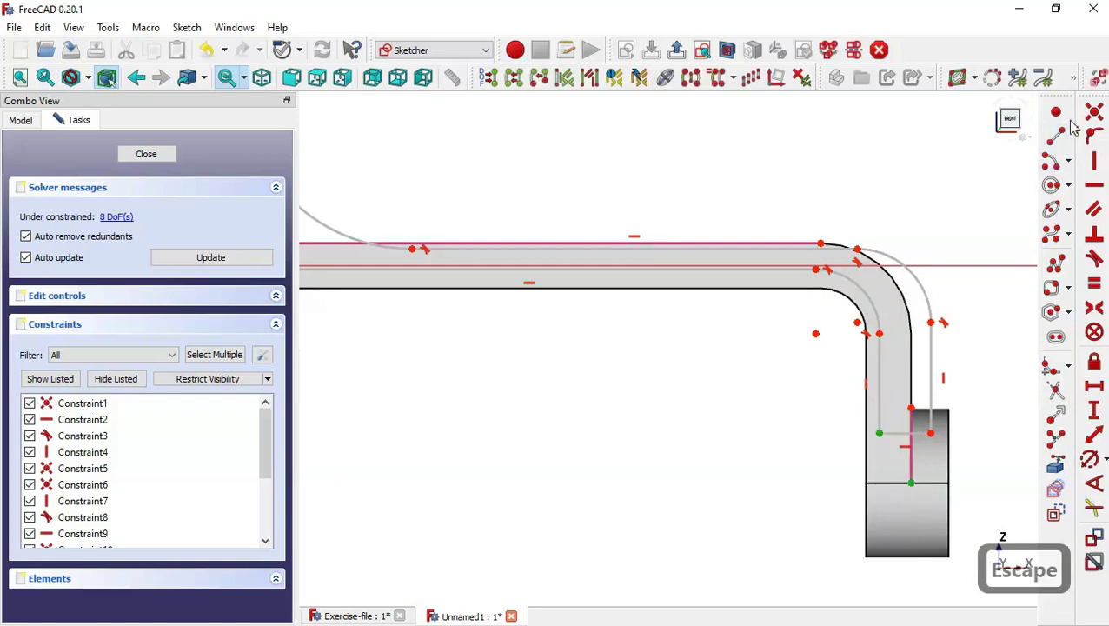
left_click(1095, 111)
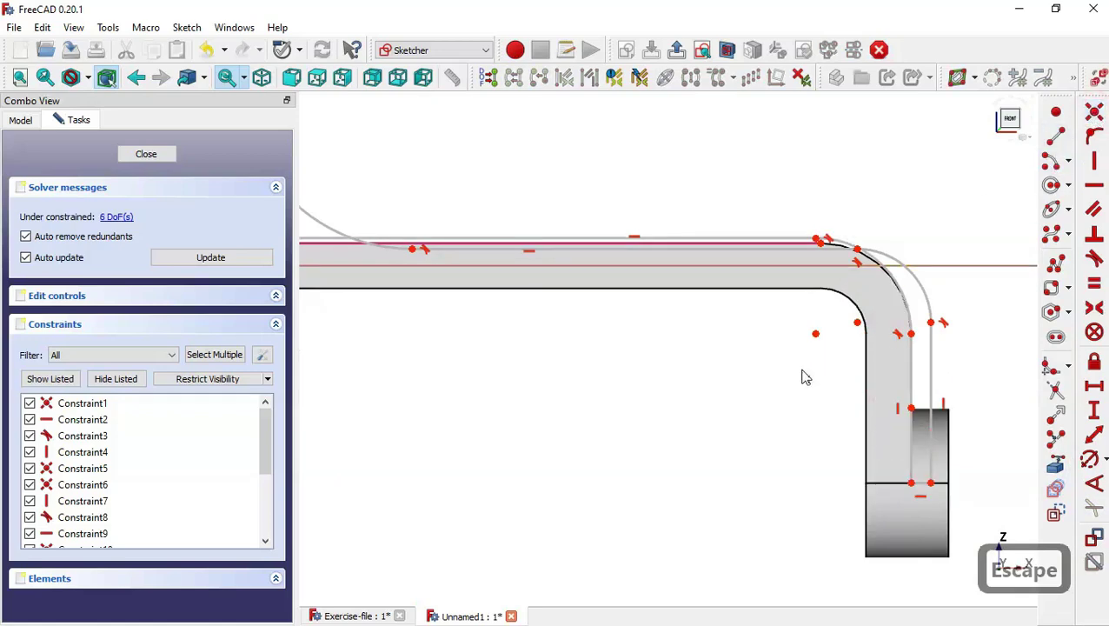
scroll(803, 376, "down", 2)
scroll(471, 273, "up", 2)
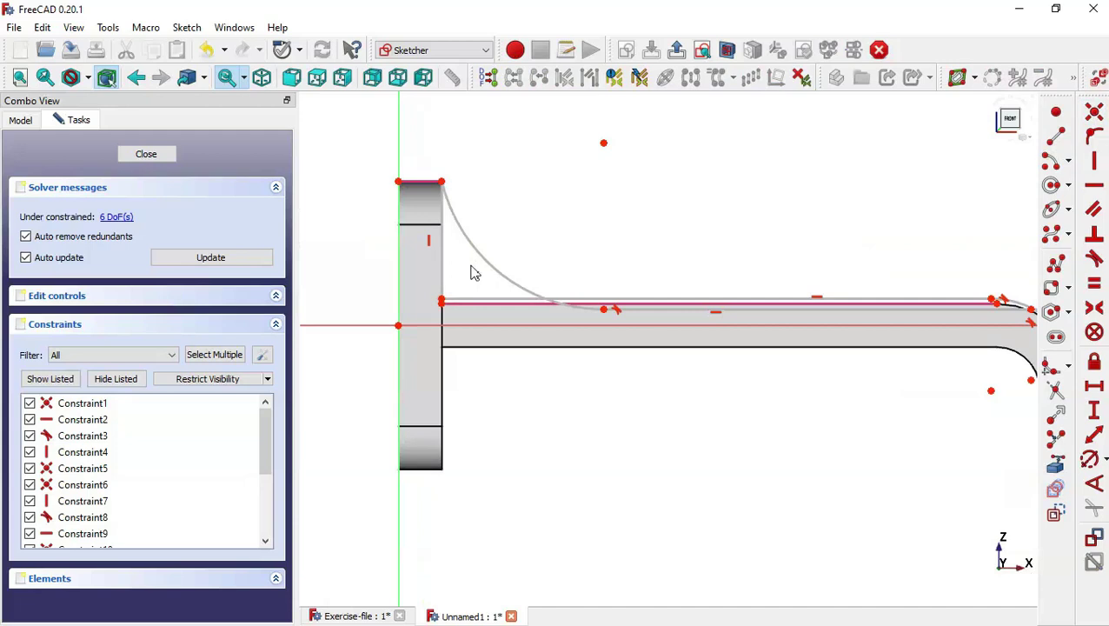
left_click(441, 300)
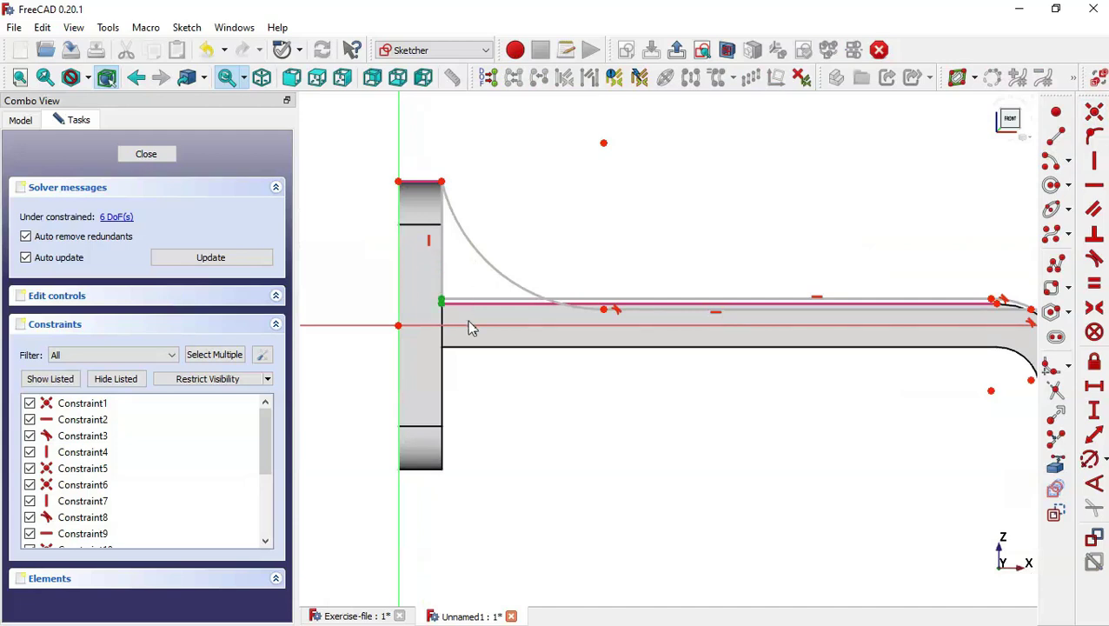
left_click(1097, 135)
Raise the rib's top line and make the inner-bend end point coincident with its matching point
scroll(804, 371, "down", 1)
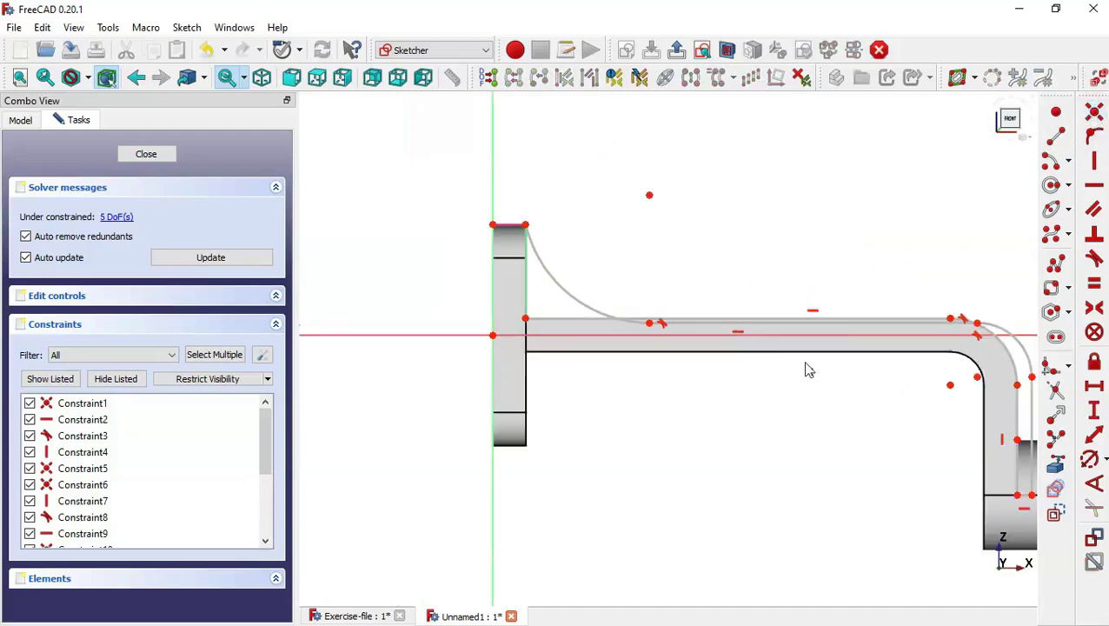
left_click_drag(845, 330, 832, 276)
scroll(708, 290, "down", 1)
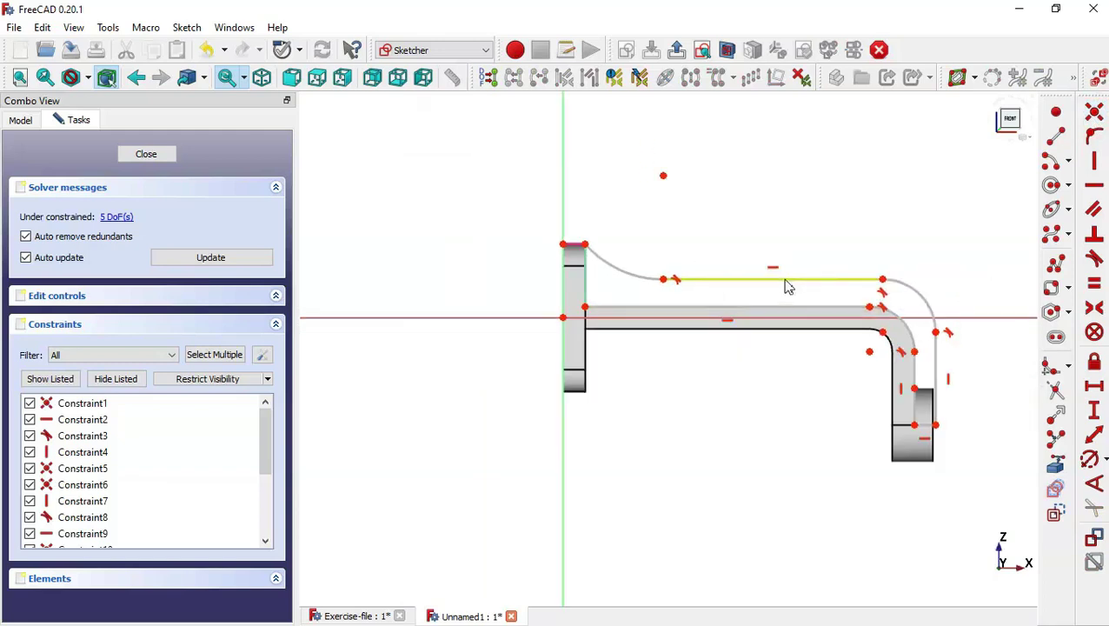
scroll(991, 307, "up", 1)
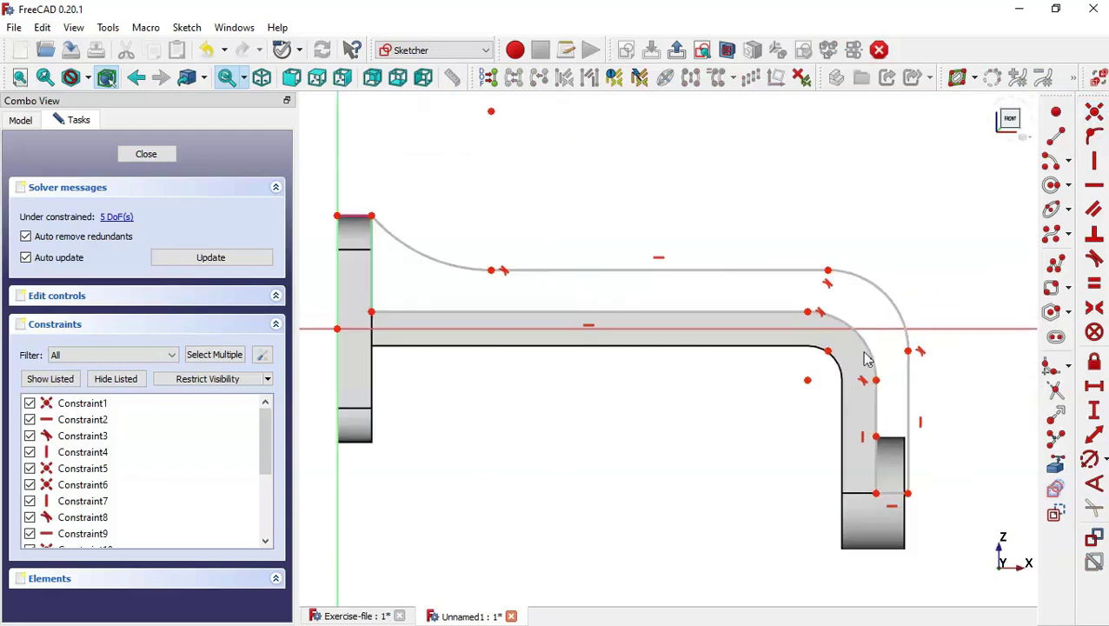
left_click(828, 350)
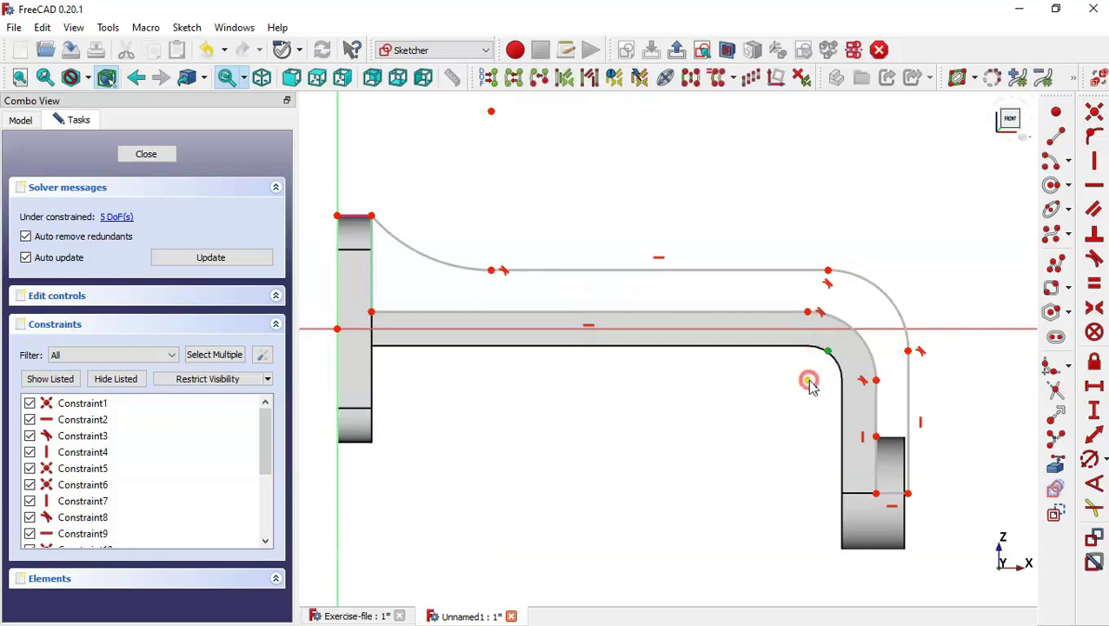
left_click(808, 383)
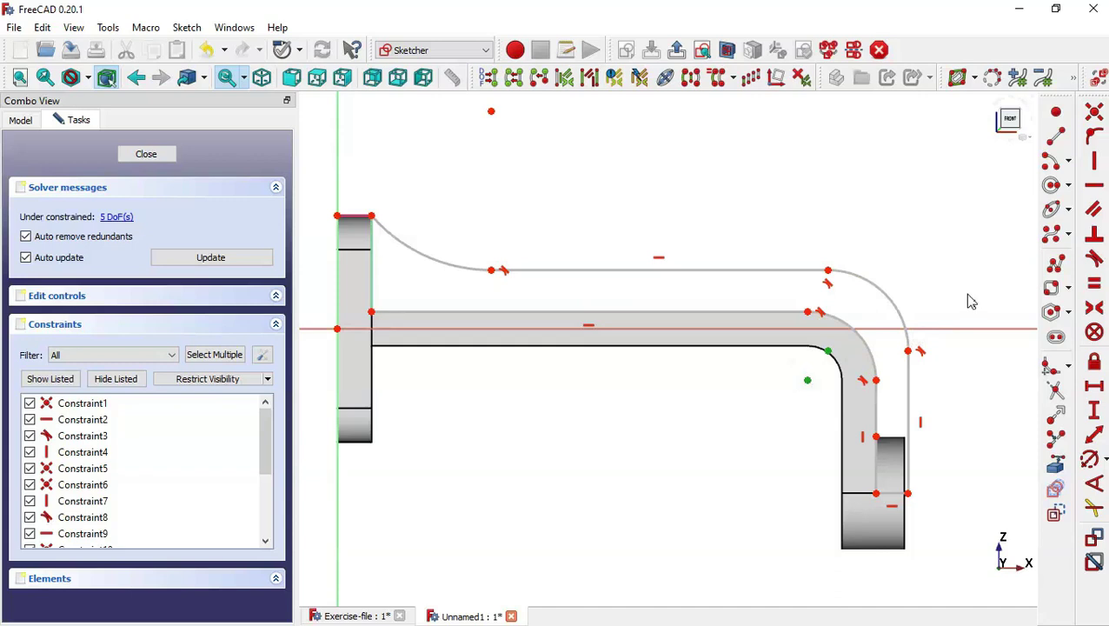
left_click(1097, 113)
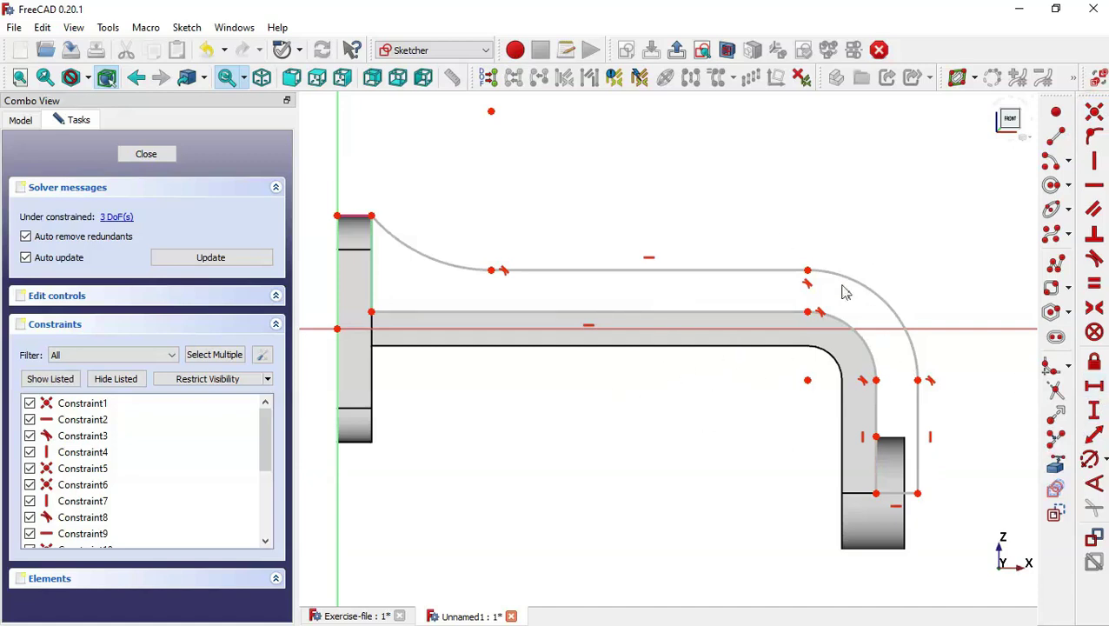
left_click(365, 616)
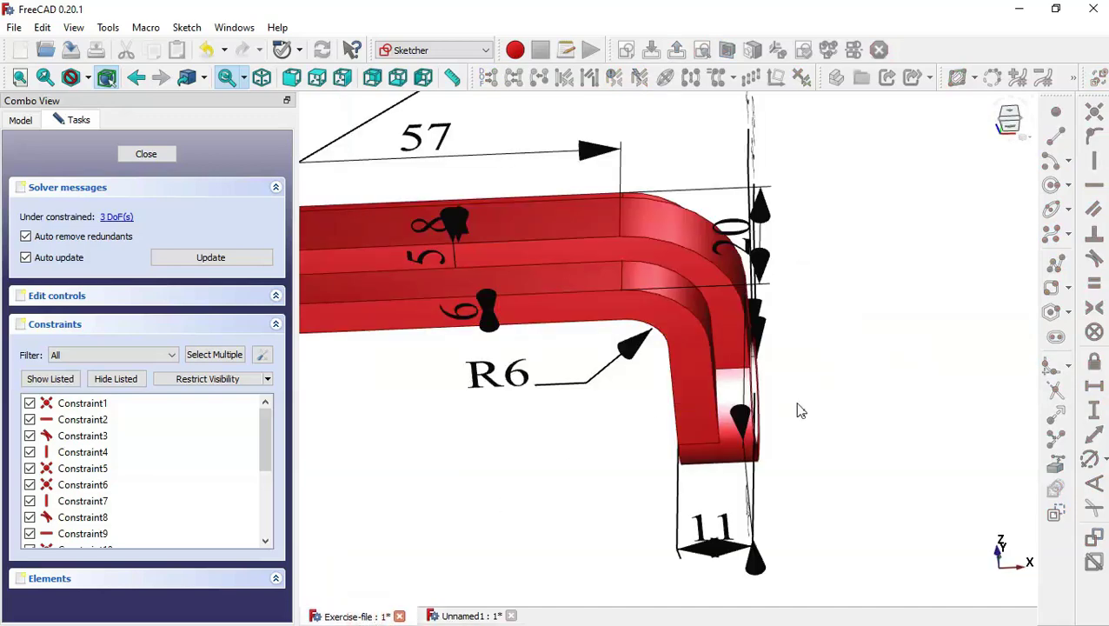
scroll(801, 410, "down", 5)
mouse_move(615, 386)
middle_mouse_down()
mouse_move(611, 375)
mouse_move(518, 373)
middle_mouse_up()
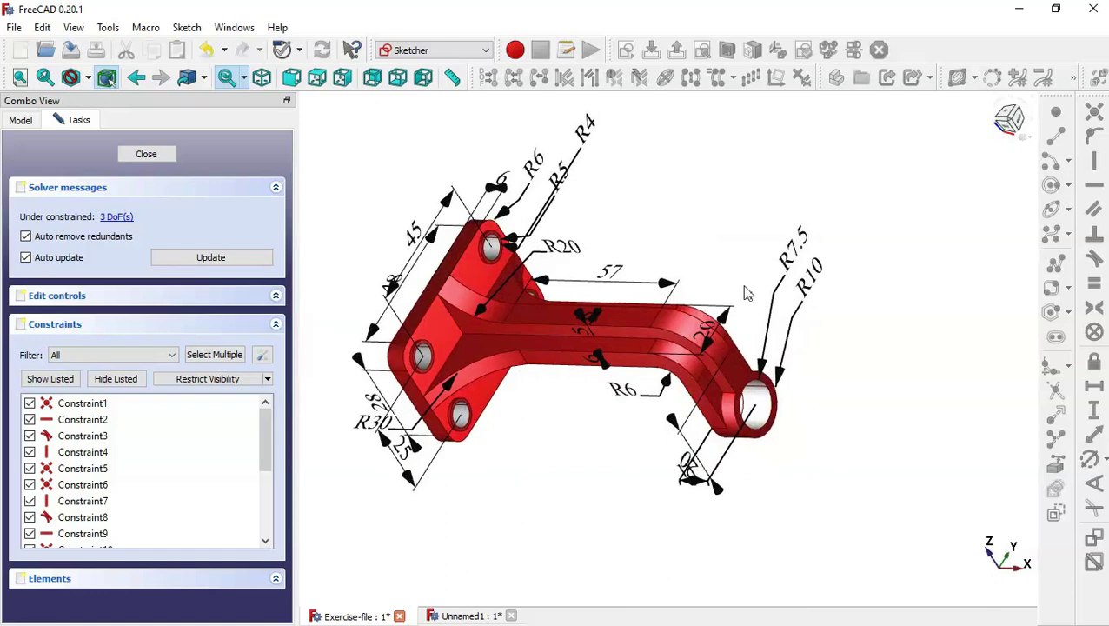
middle_click_drag(665, 237, 608, 321)
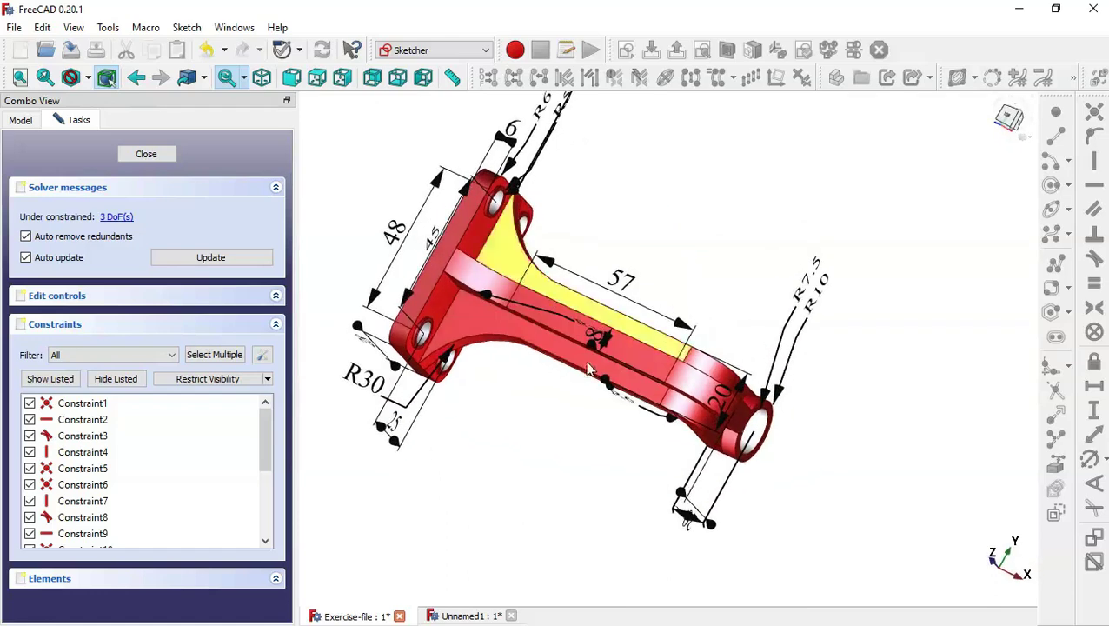
middle_click_drag(493, 421, 665, 178)
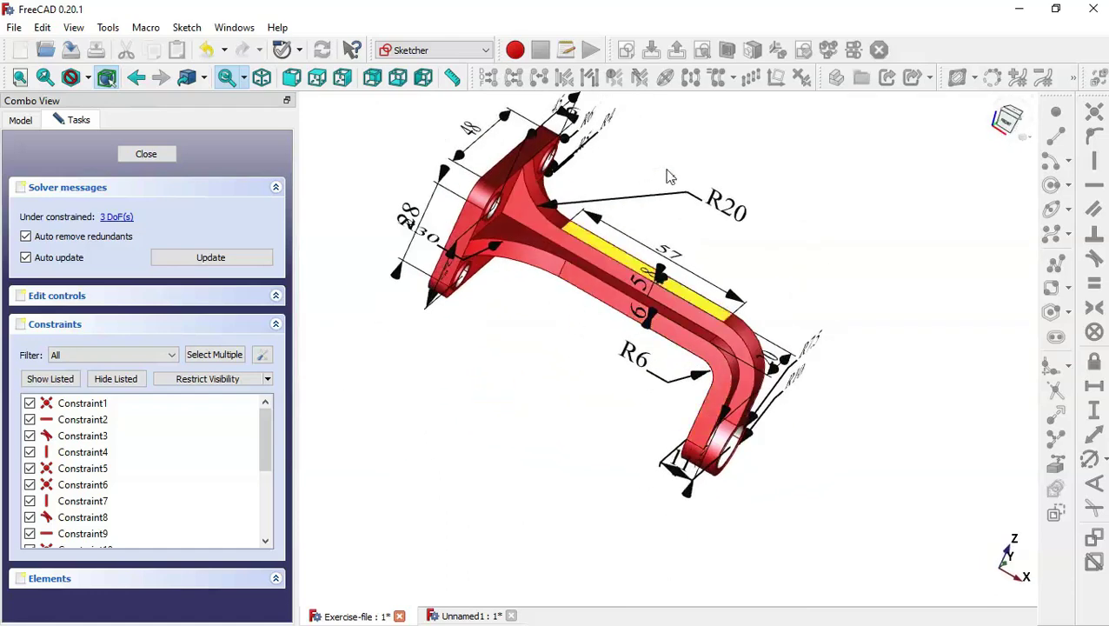
scroll(684, 184, "up", 3)
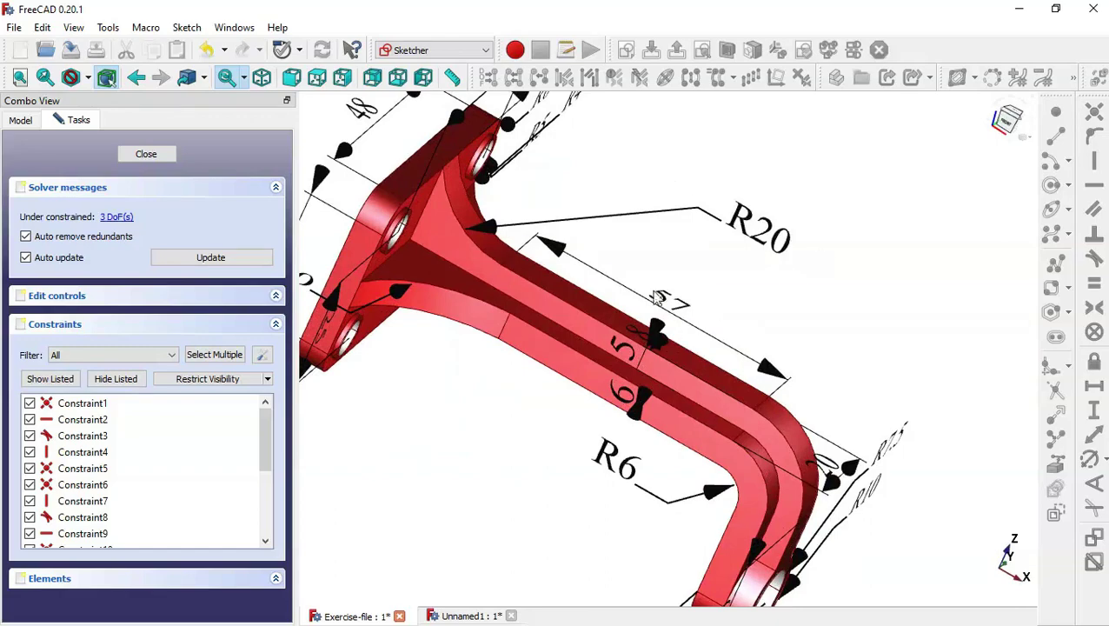
scroll(816, 333, "down", 3)
mouse_move(815, 333)
middle_mouse_down()
mouse_move(735, 292)
mouse_move(740, 306)
middle_mouse_up()
scroll(708, 491, "up", 2)
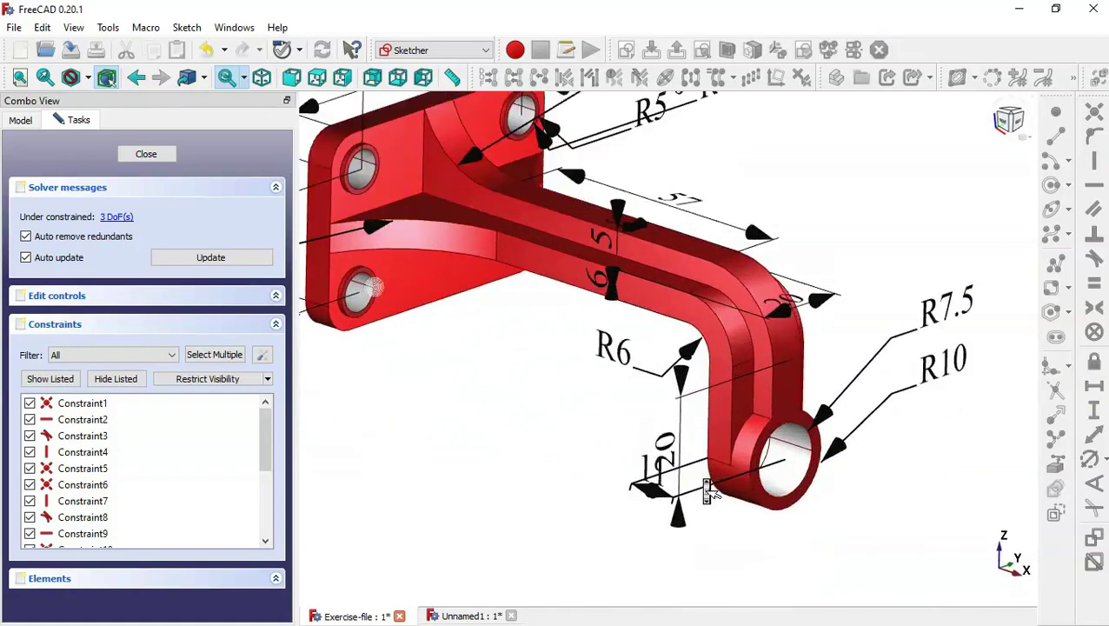
middle_click_drag(658, 449, 896, 494)
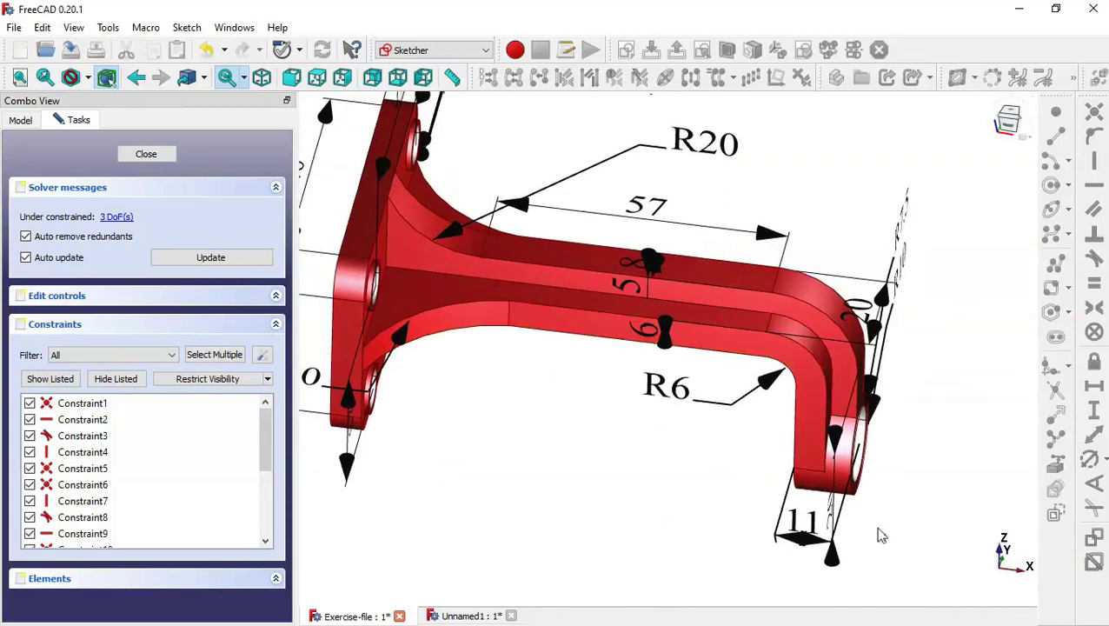
mouse_move(881, 535)
middle_mouse_down()
mouse_move(906, 528)
mouse_move(805, 494)
middle_mouse_up()
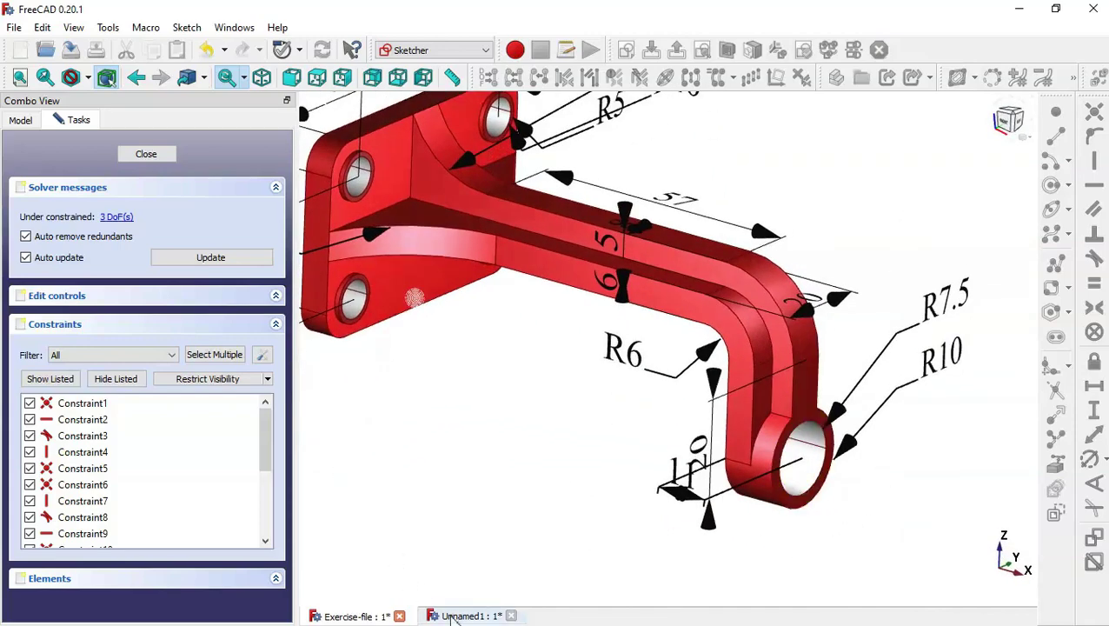
left_click(457, 617)
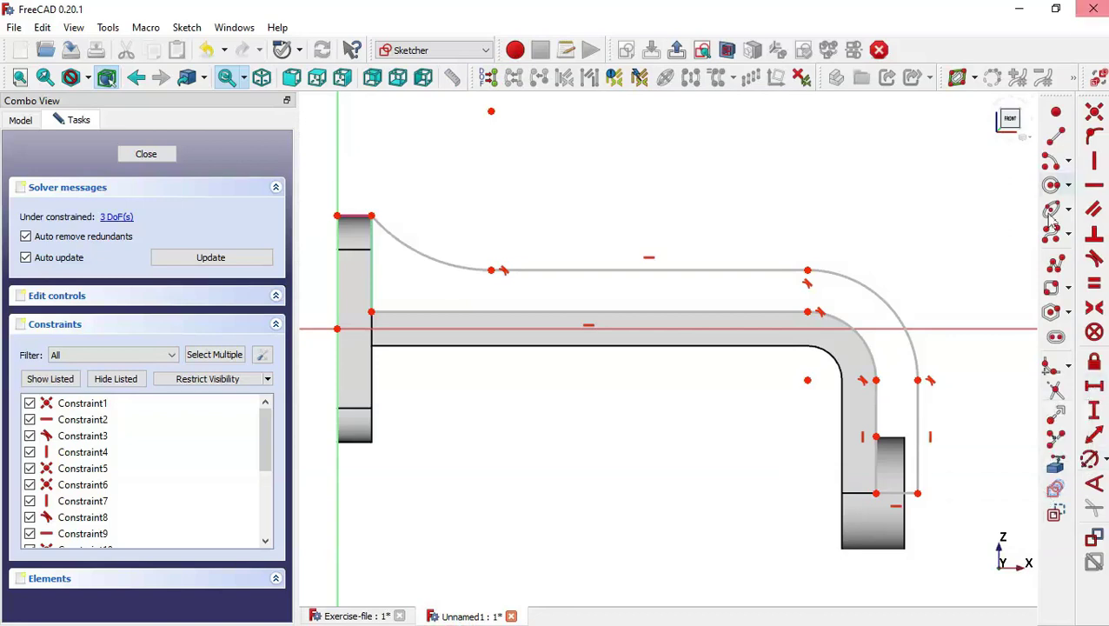
Give the rib's end segment a 5 mm horizontal width and its plate-side arc radius 20
left_click(1095, 386)
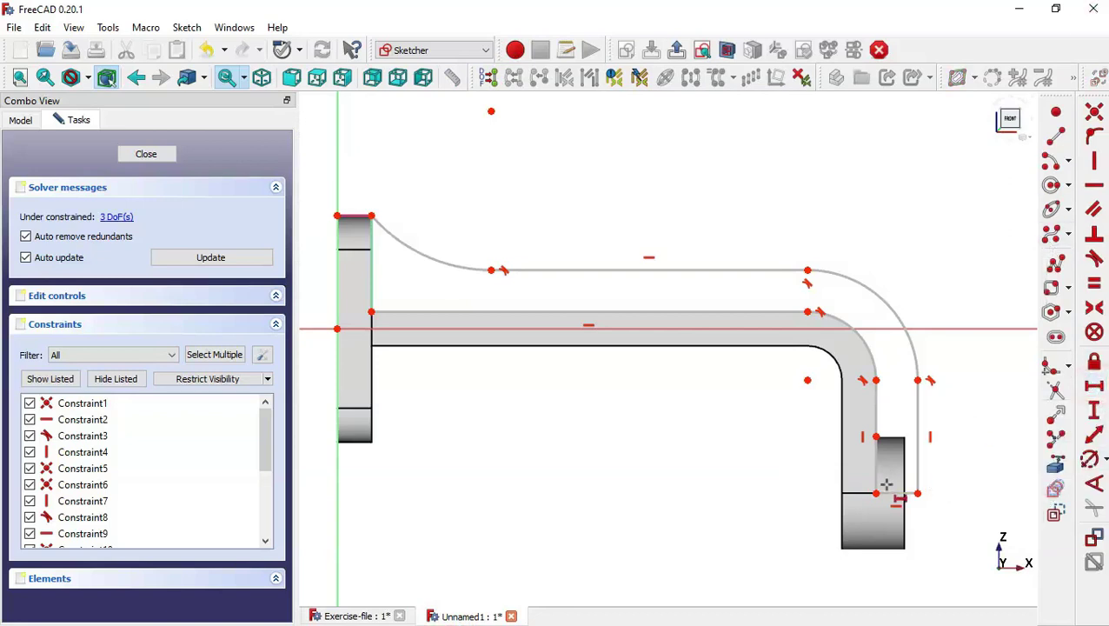
left_click(895, 495)
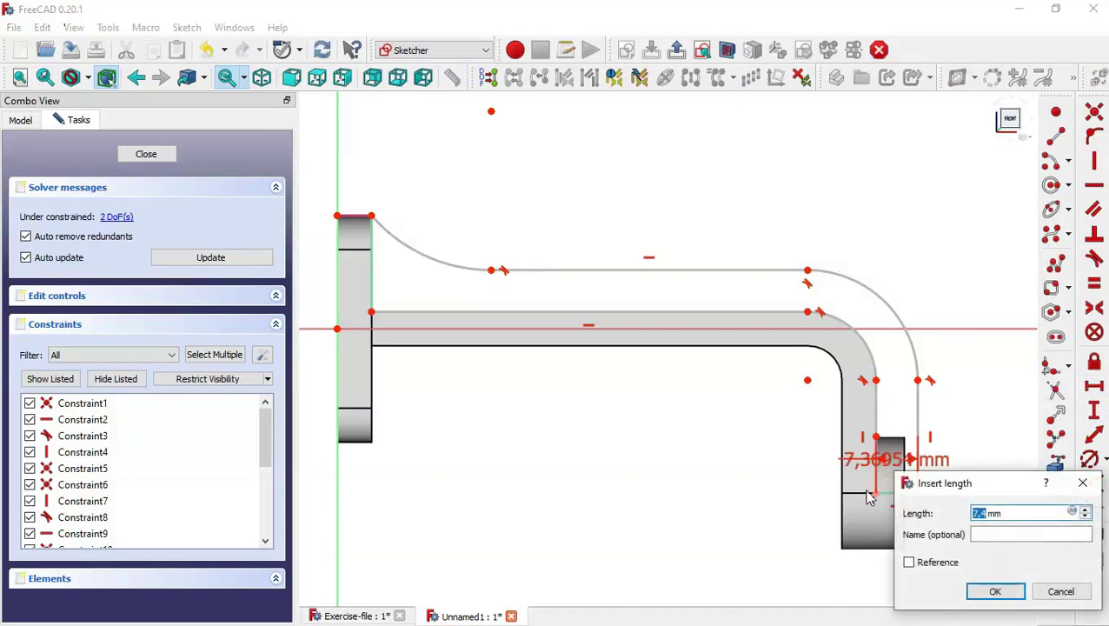
type("5")
key("Return")
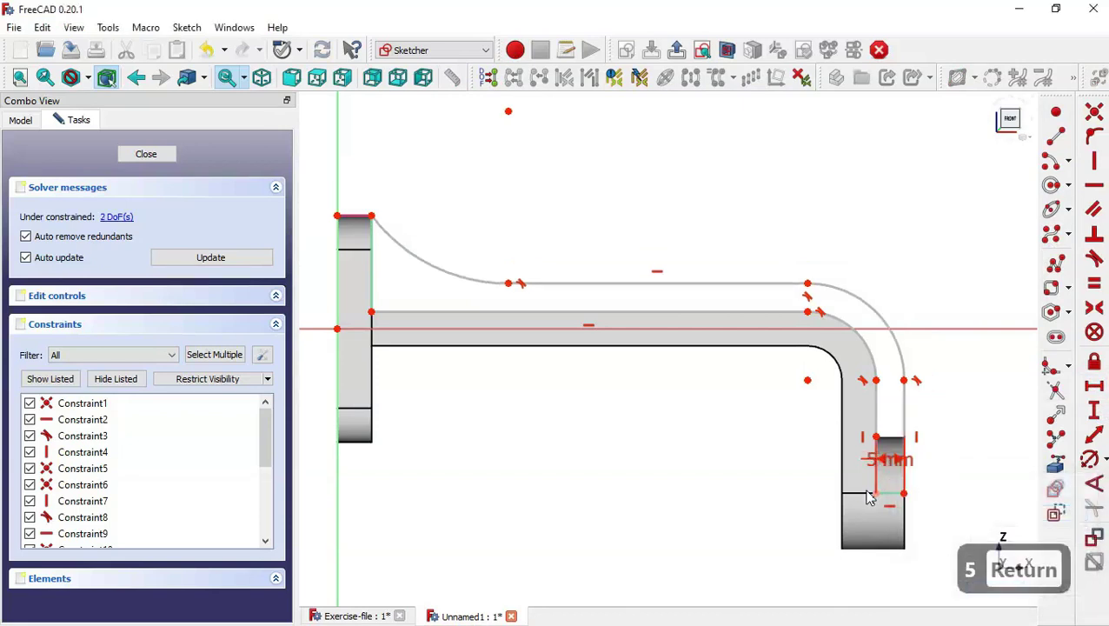
scroll(768, 443, "down", 1)
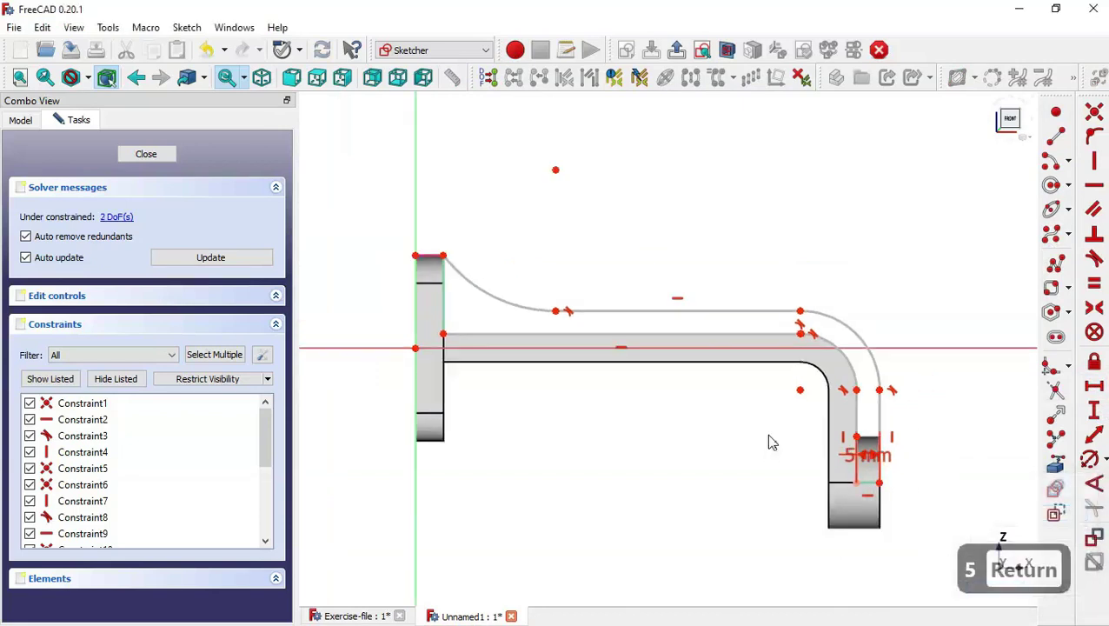
left_click(1090, 460)
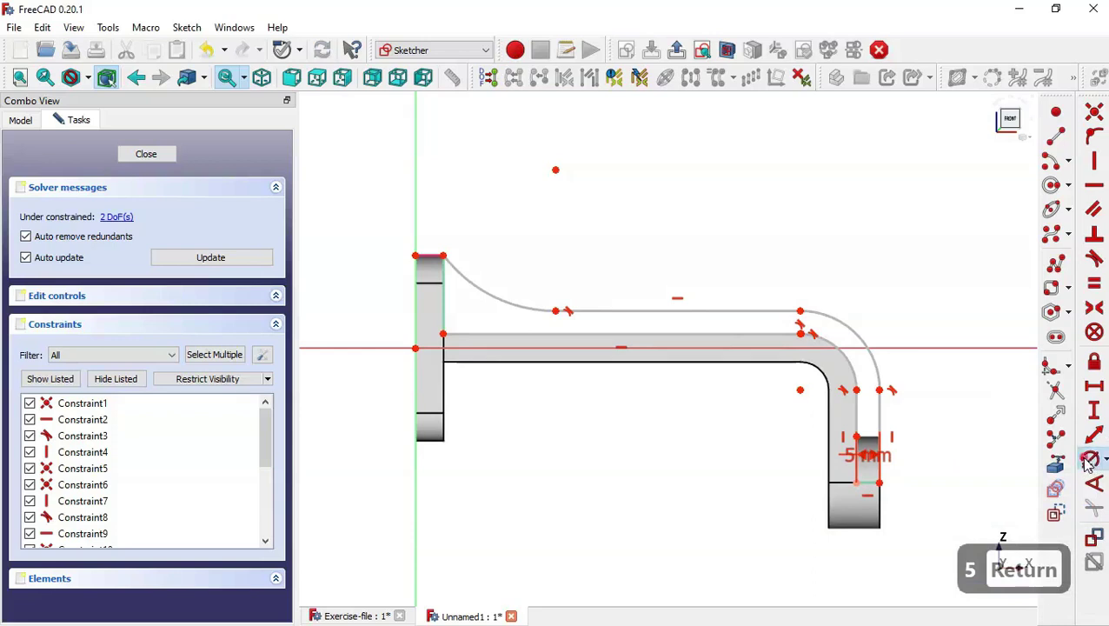
left_click(511, 300)
type("20")
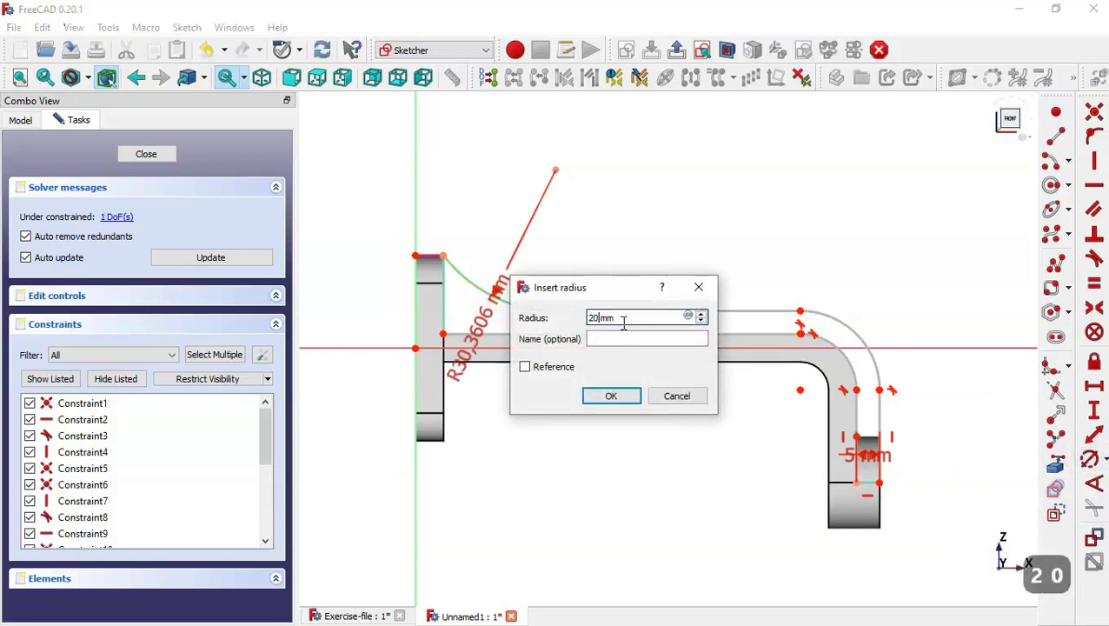
key("Return")
Set the straight top line to 57 mm horizontally and close the sketch
left_click(1093, 385)
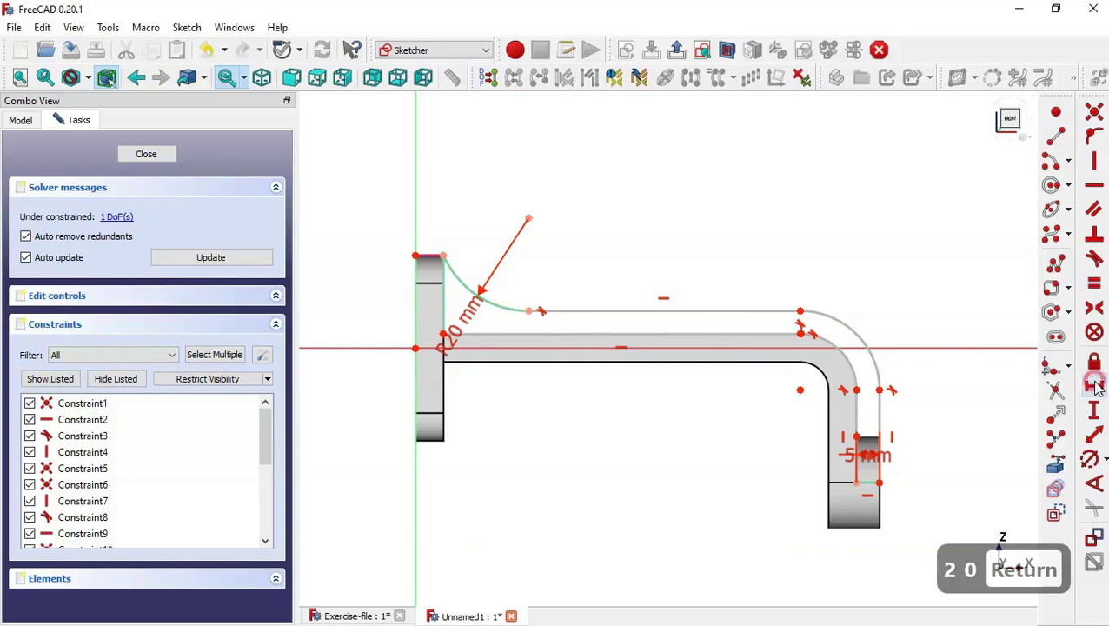
left_click(668, 306)
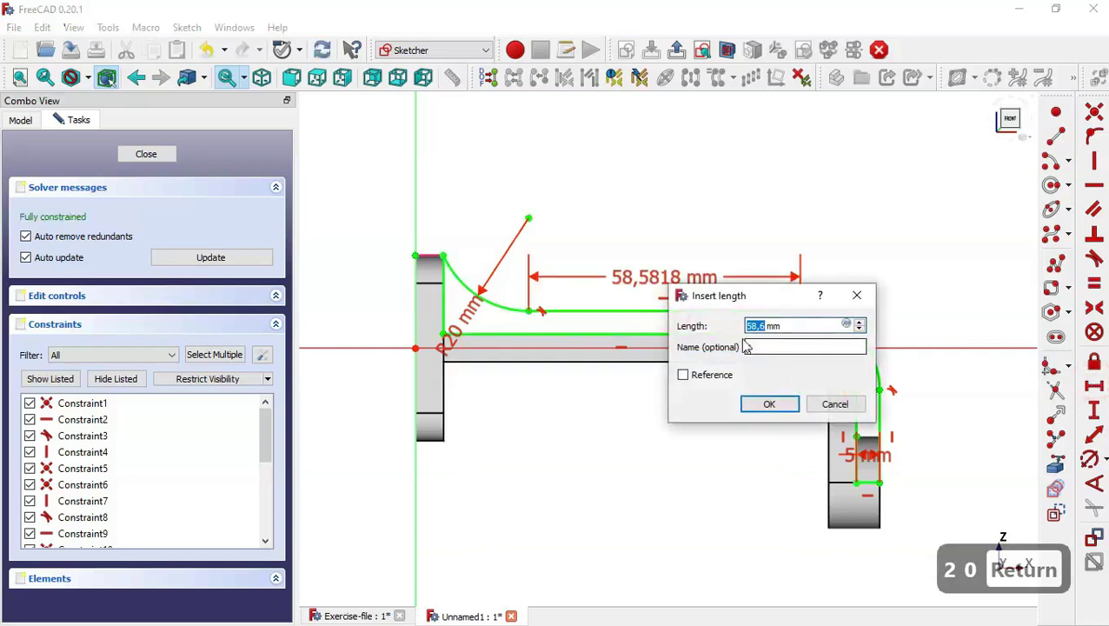
type("57")
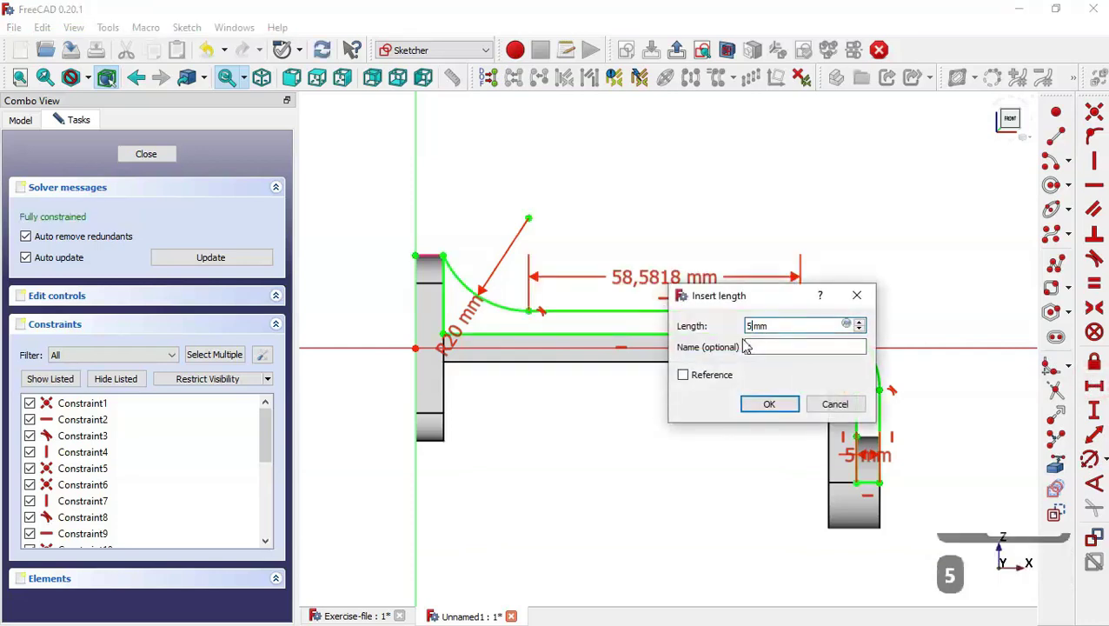
key("Return")
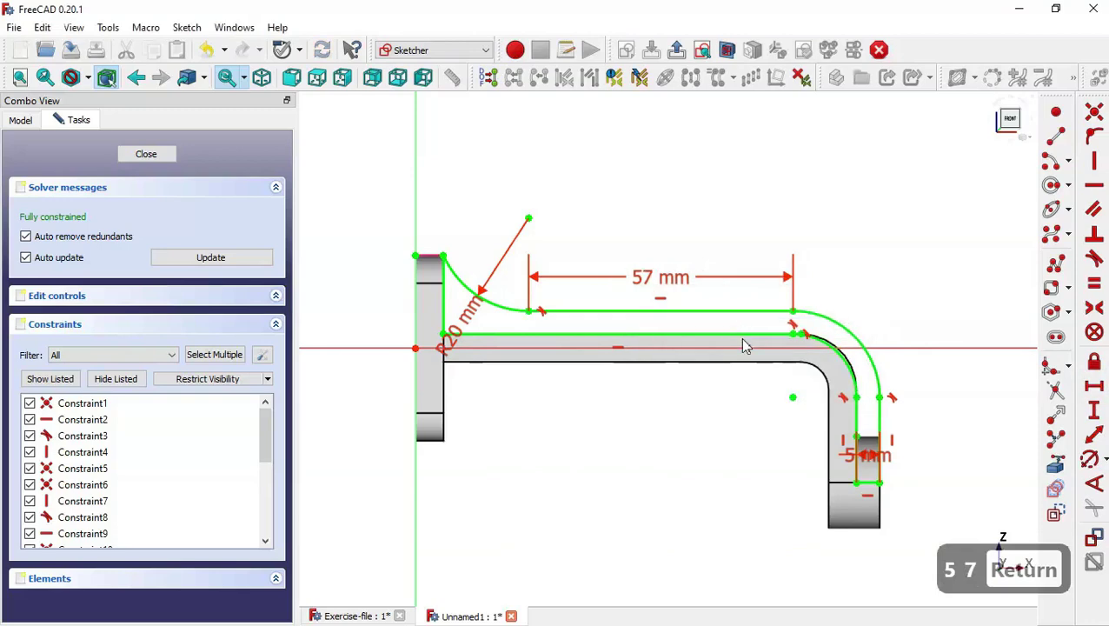
left_click(157, 152)
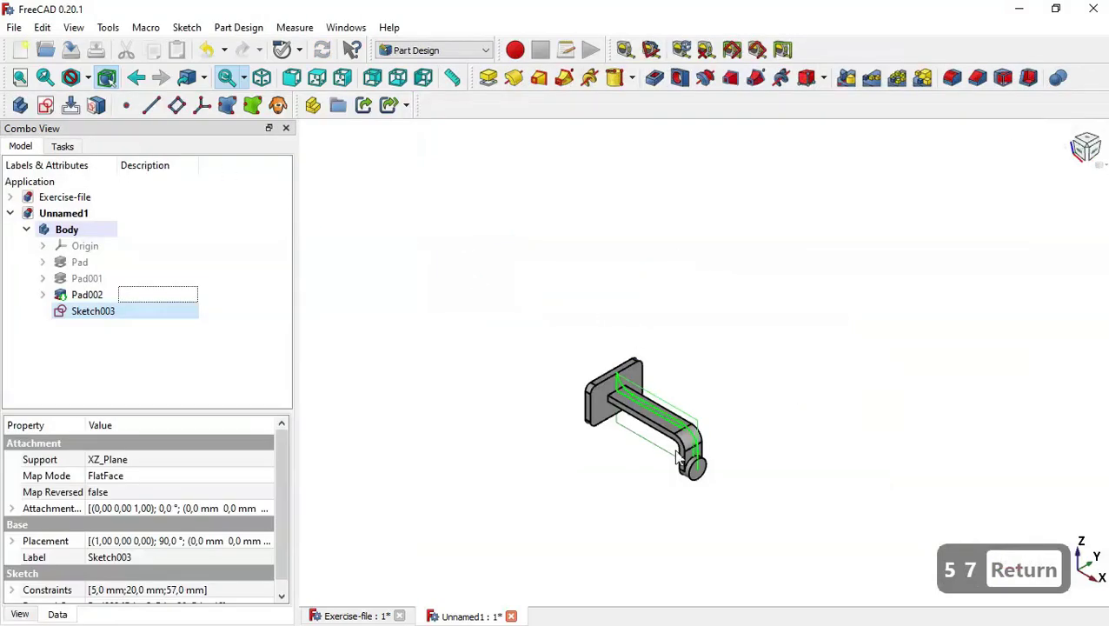
Pad Sketch003 symmetric to plane with an 8 mm length
scroll(678, 459, "up", 5)
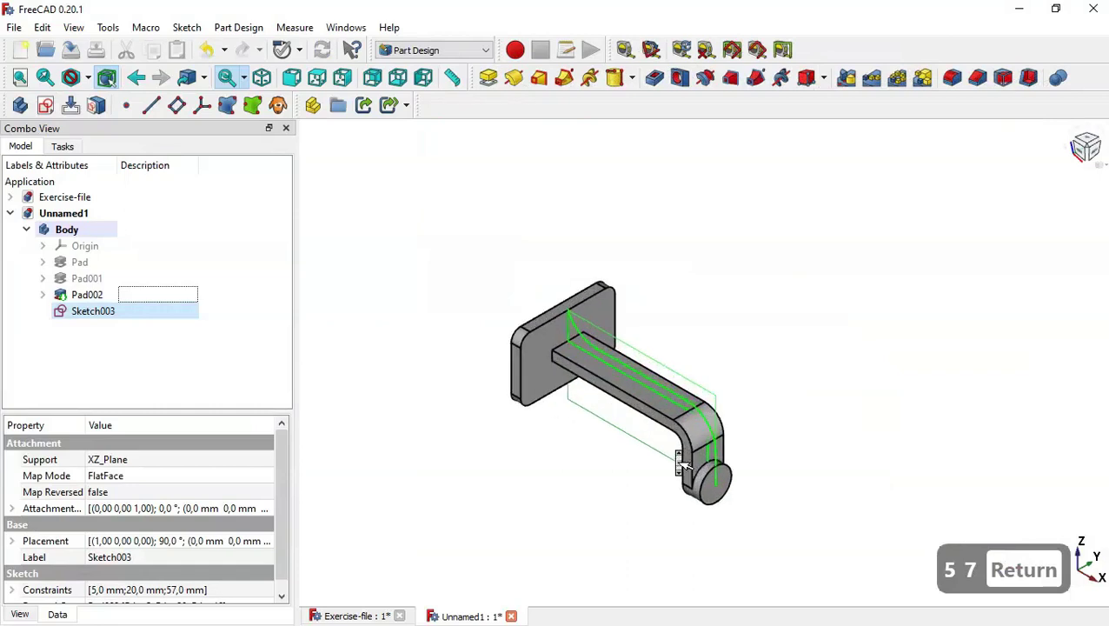
left_click(488, 79)
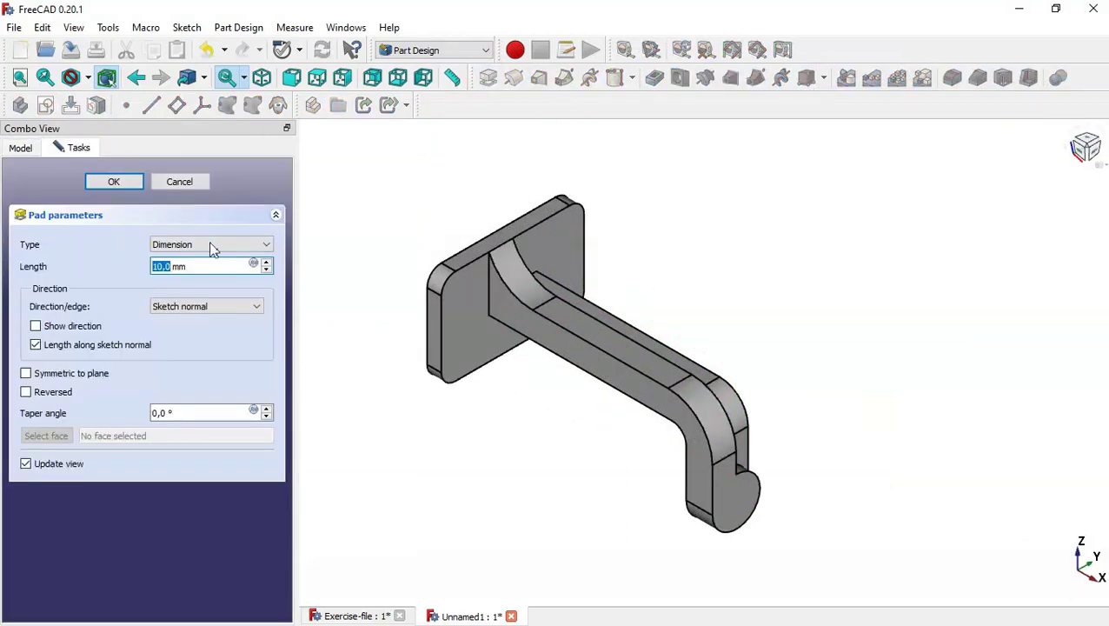
left_click(54, 373)
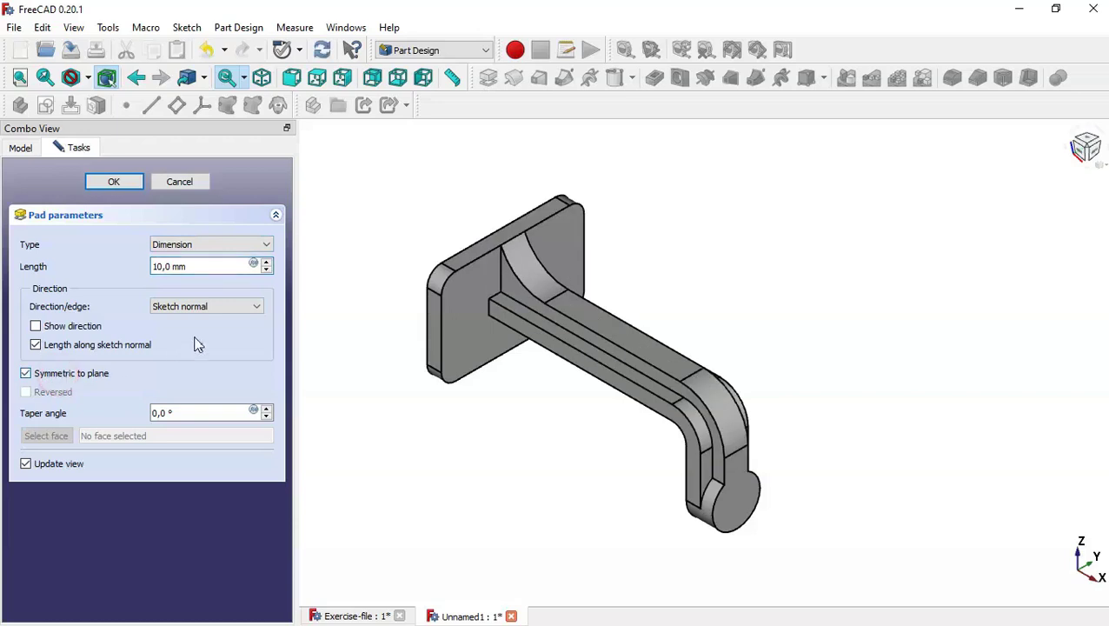
double_click(213, 266)
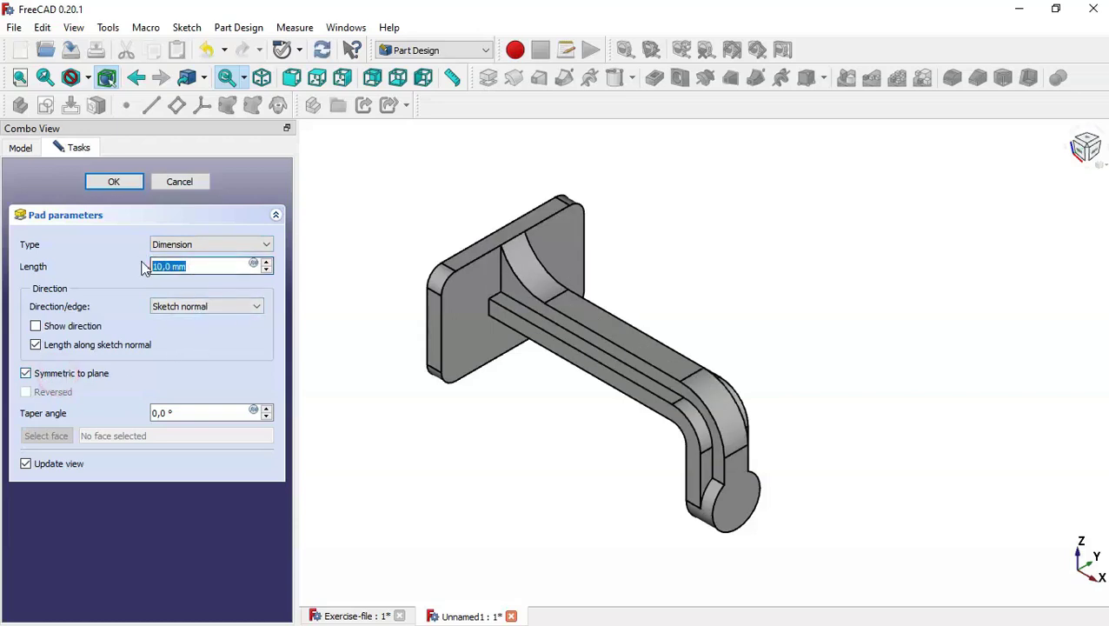
type("8")
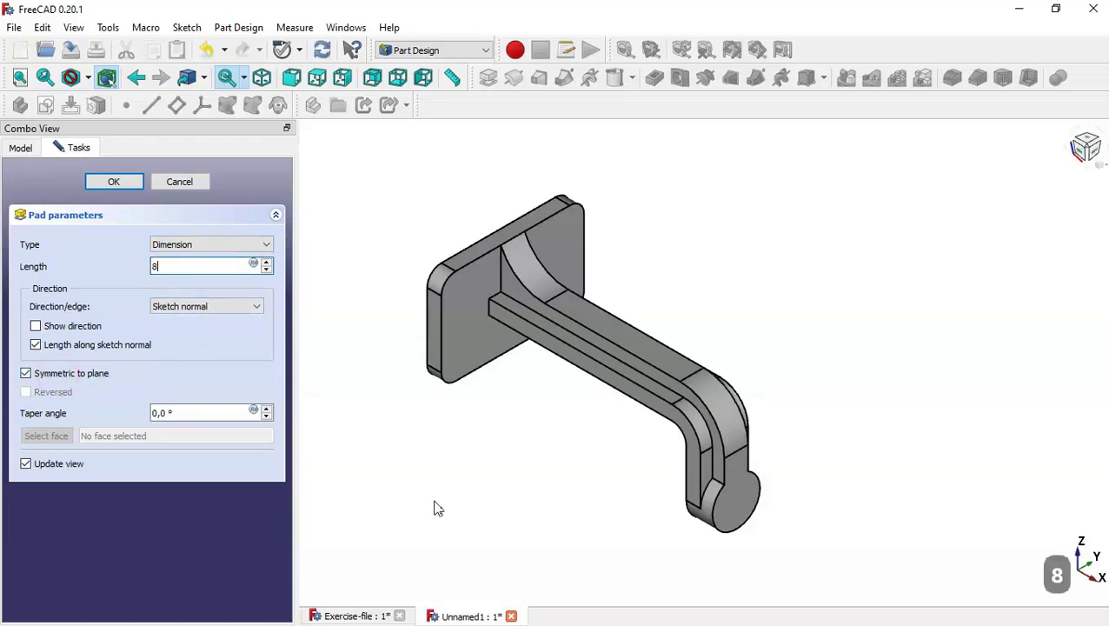
left_click(124, 183)
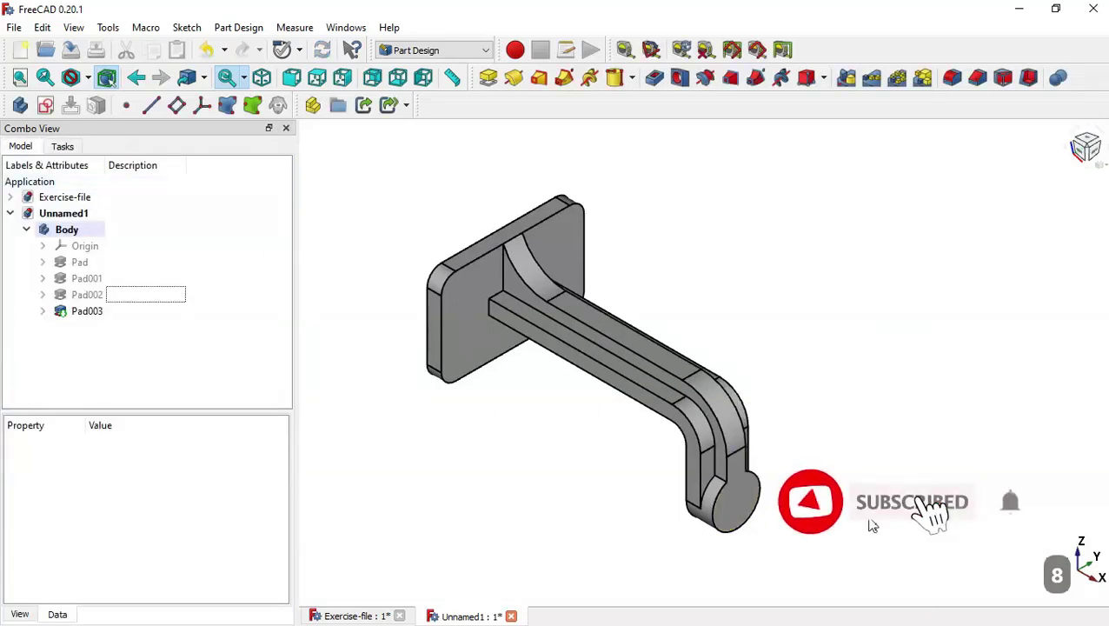
Start a Hole on the boss's round end face, checking the red reference bracket
left_click(730, 506)
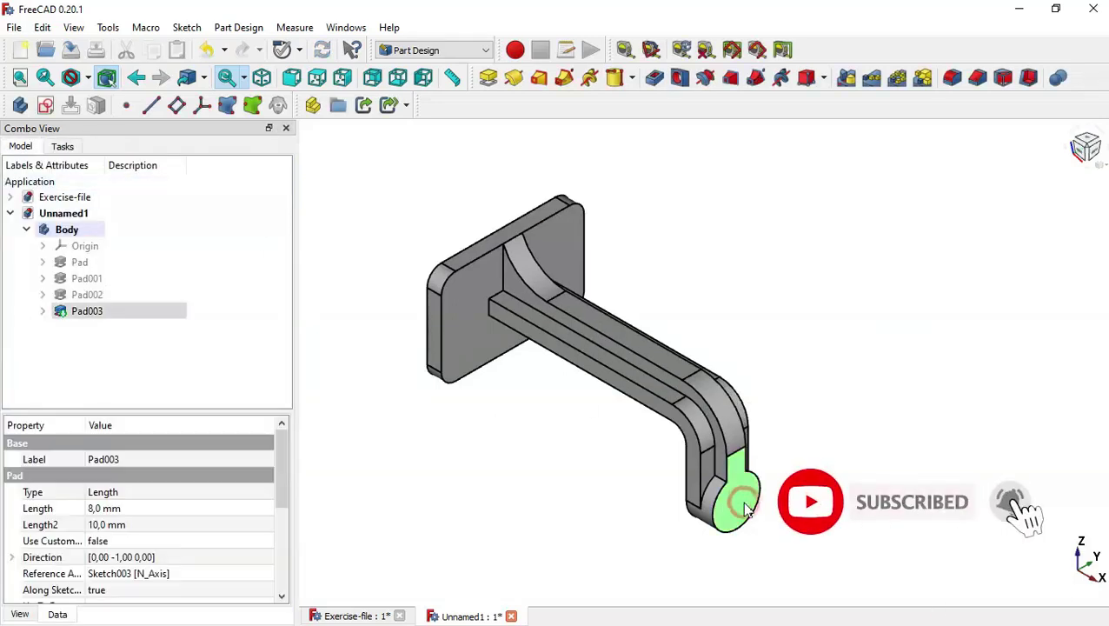
left_click(680, 81)
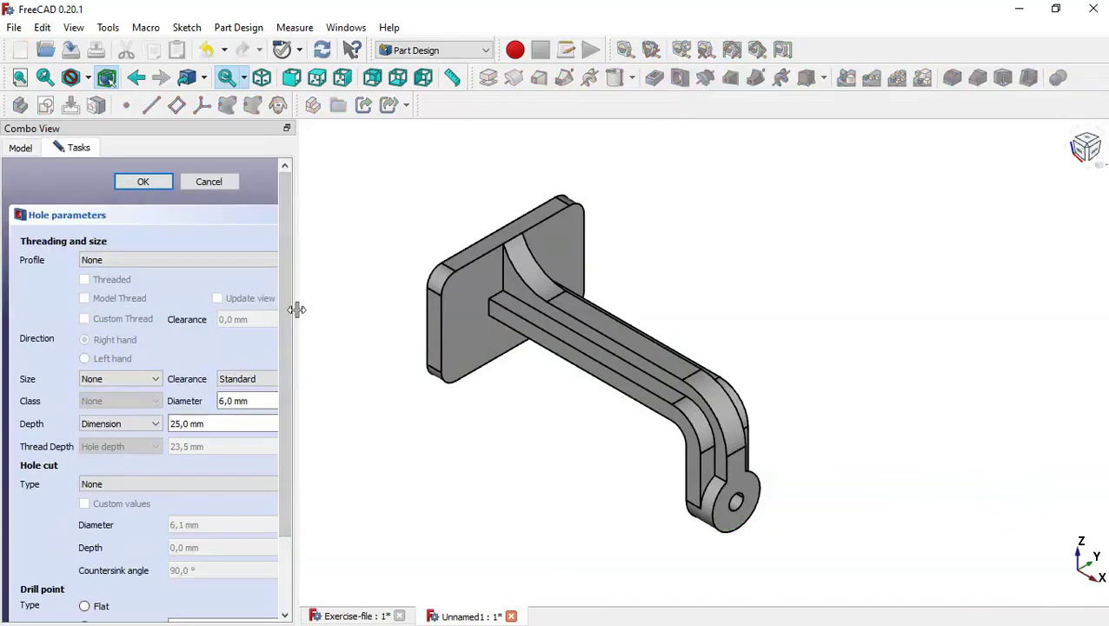
left_click_drag(297, 313, 382, 318)
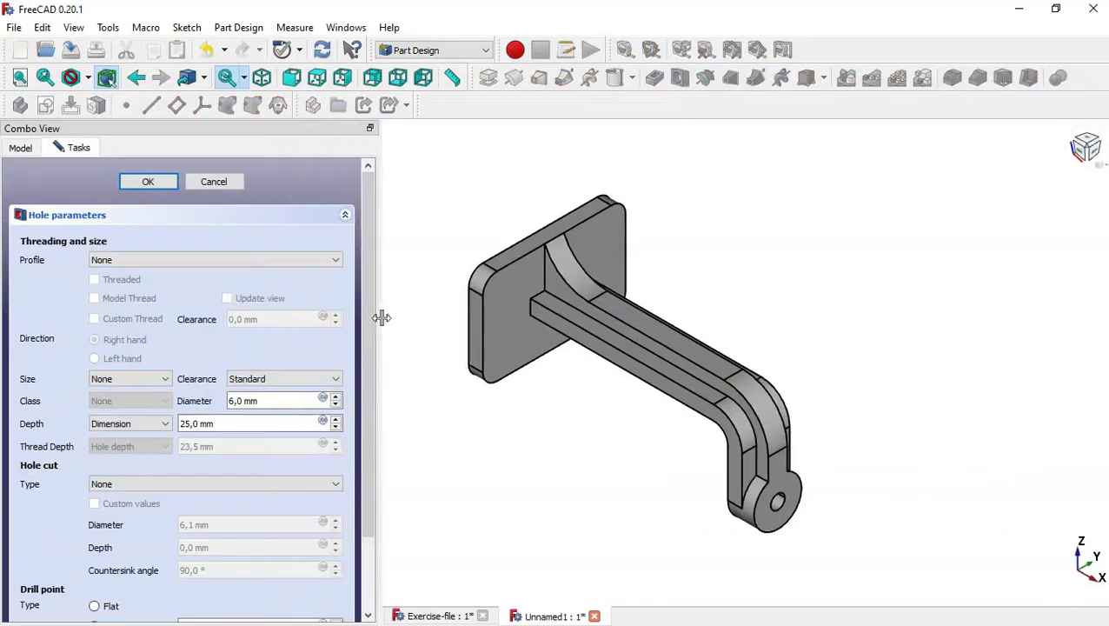
left_click(435, 616)
middle_click_drag(948, 503, 839, 479)
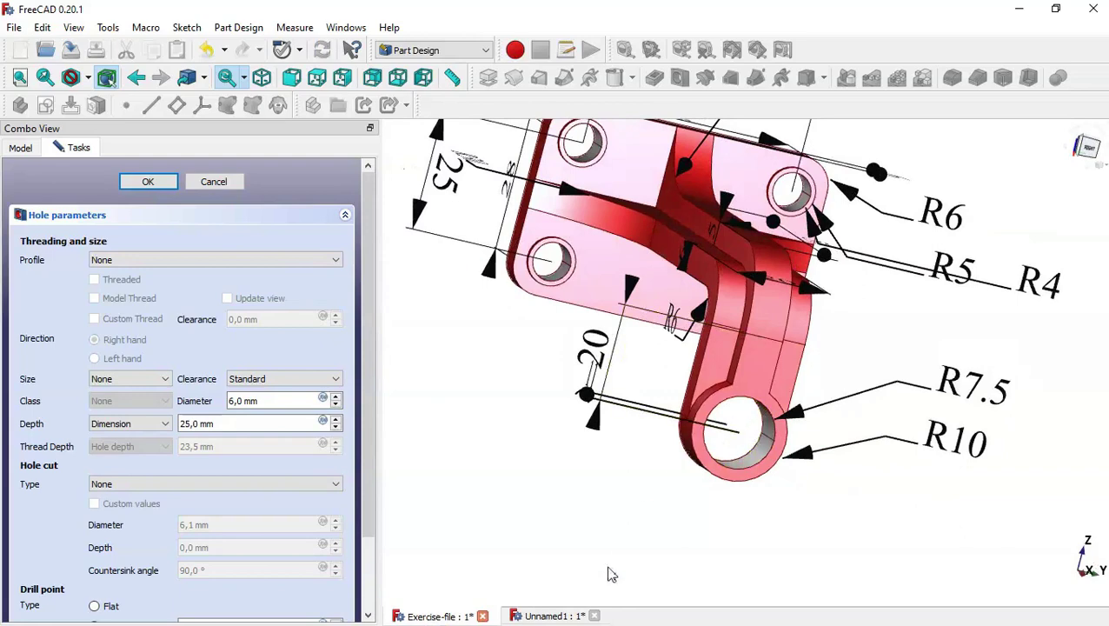
left_click(563, 614)
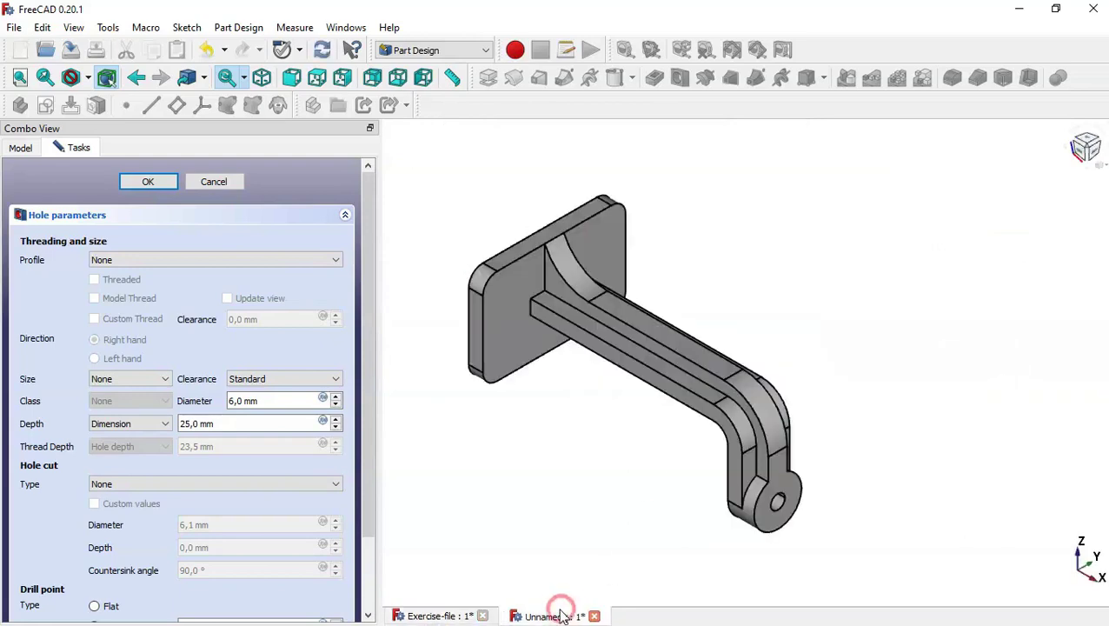
Set the hole diameter to 15 mm and dismiss the not-a-solid error
left_click(299, 400)
type("15")
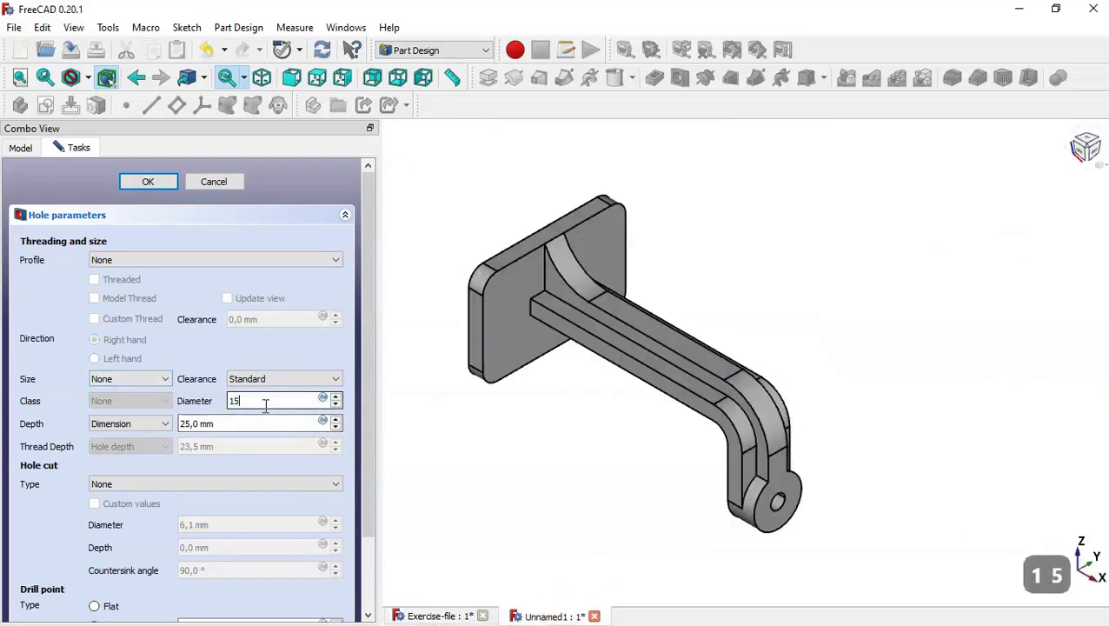
left_click(149, 181)
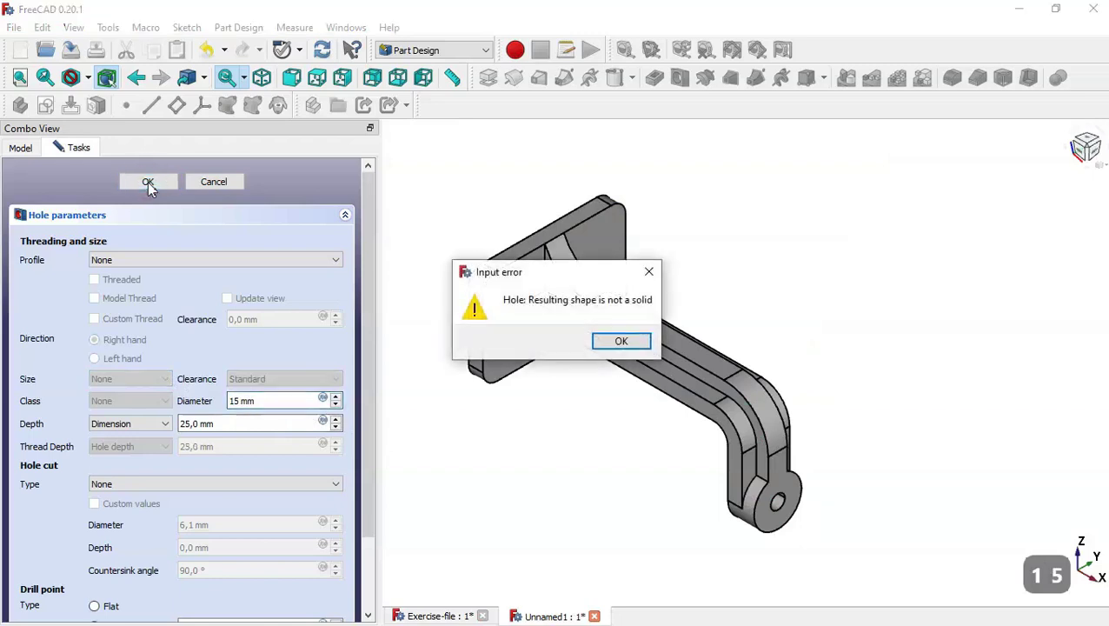
left_click(648, 272)
middle_click_drag(857, 495, 827, 475)
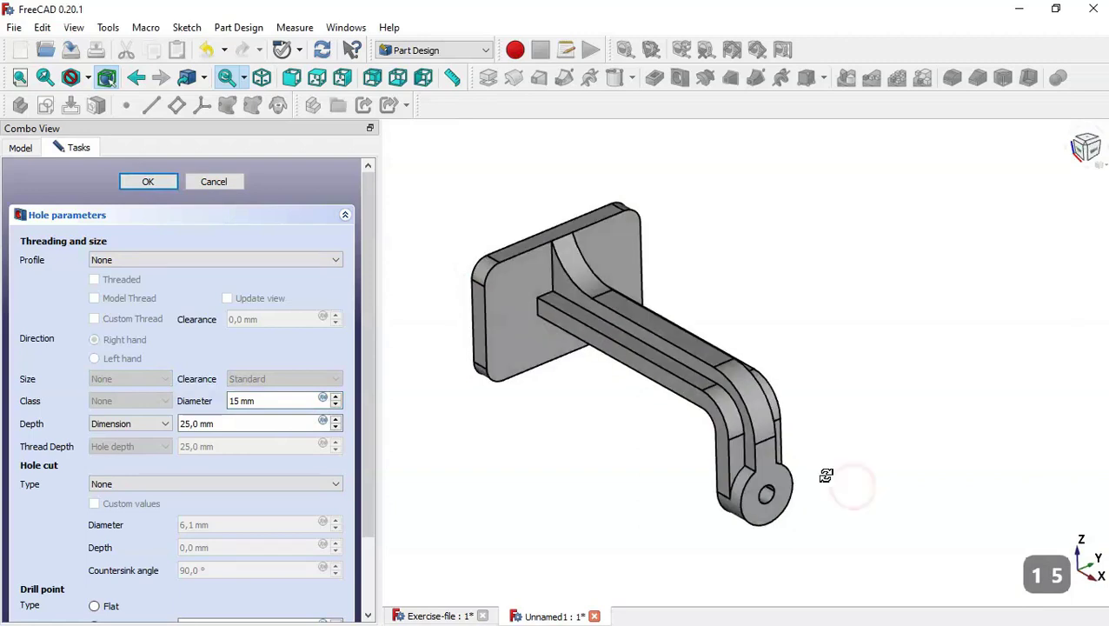
Discard the failed hole feature and sketch on the boss end face, referencing its outer arc
left_click(212, 184)
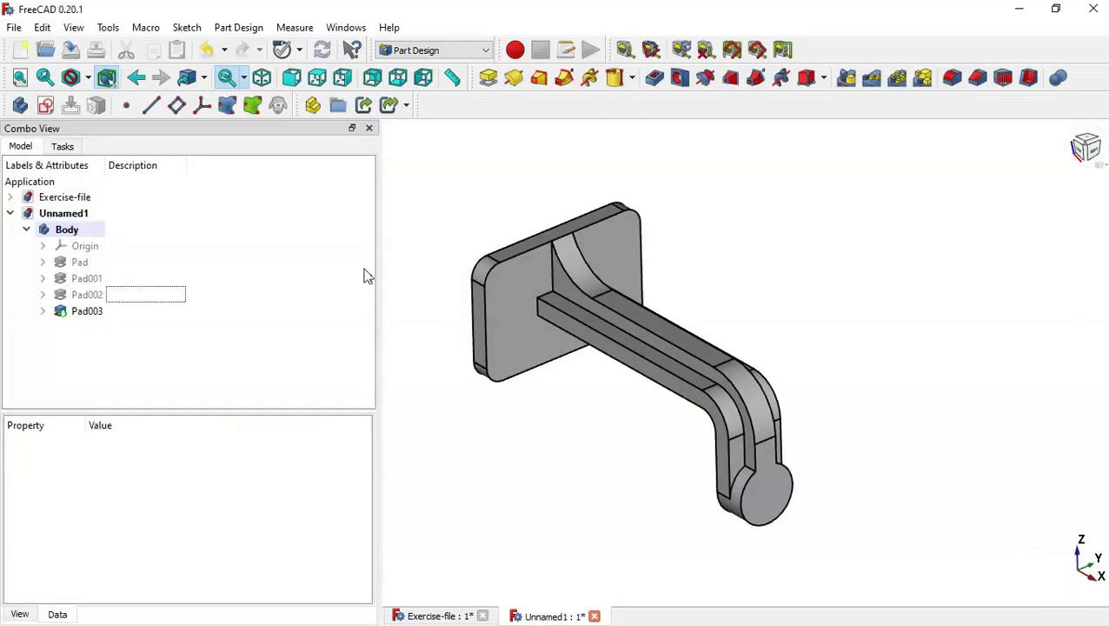
left_click(778, 514)
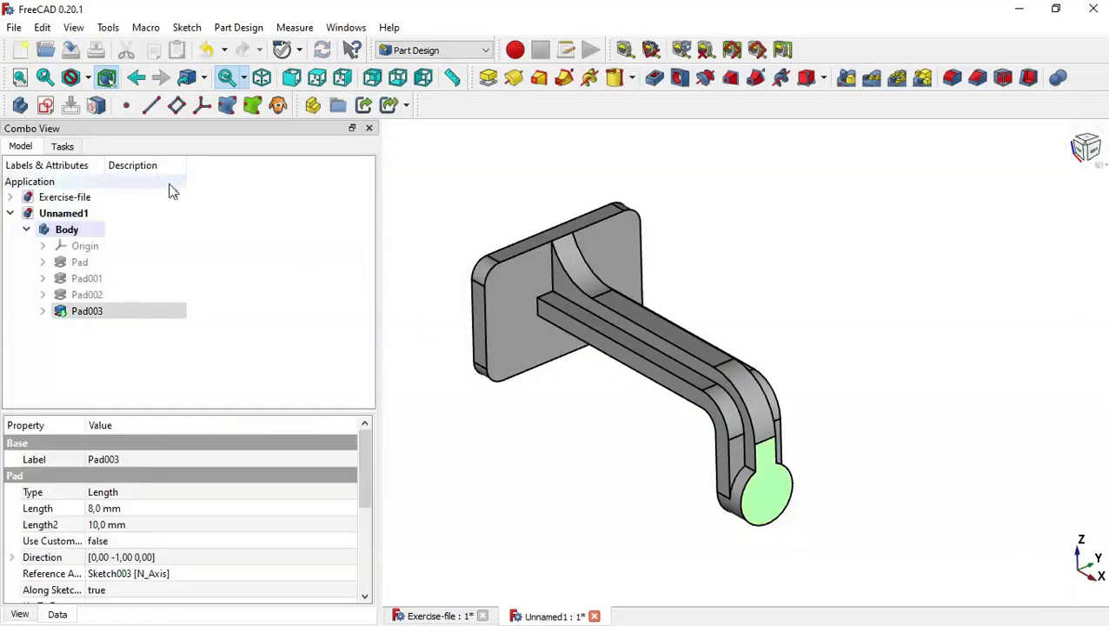
left_click(47, 106)
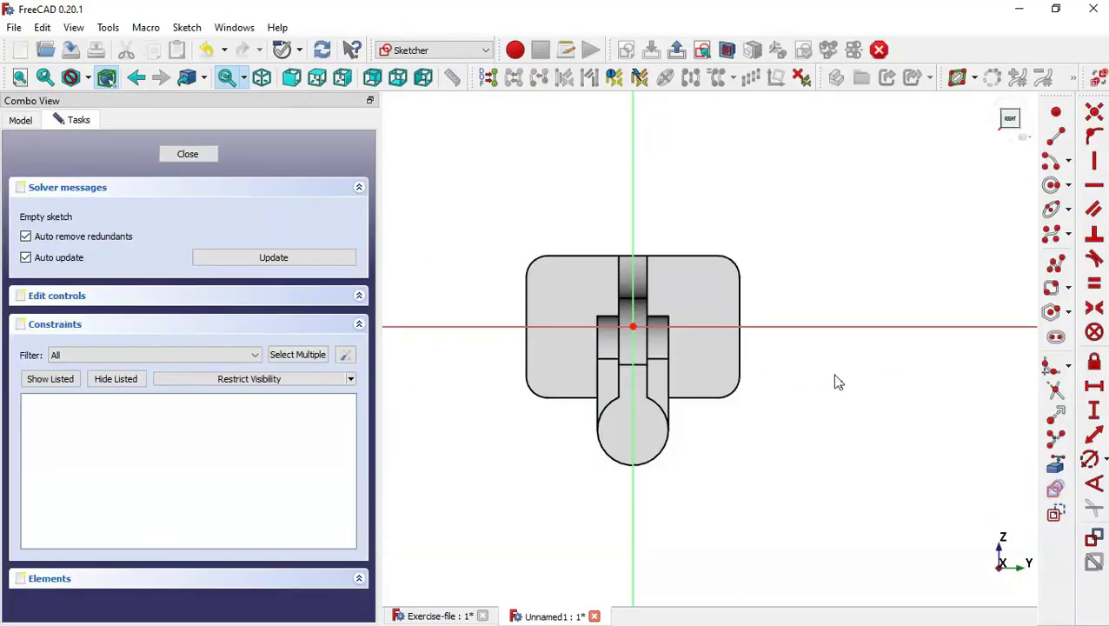
left_click(1056, 464)
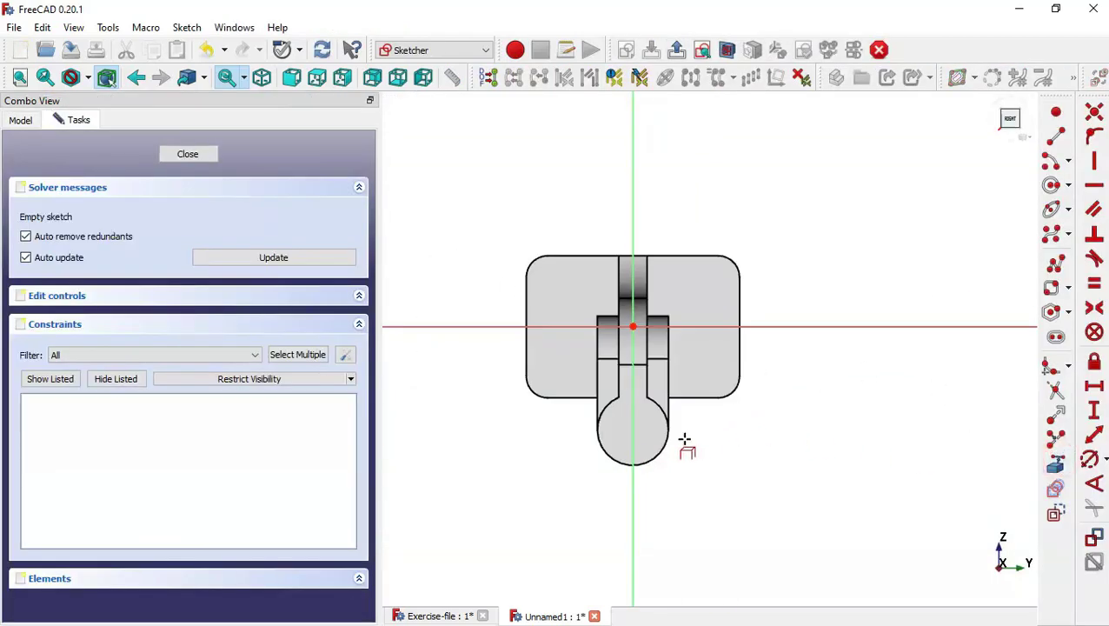
left_click(661, 450)
scroll(650, 454, "up", 3)
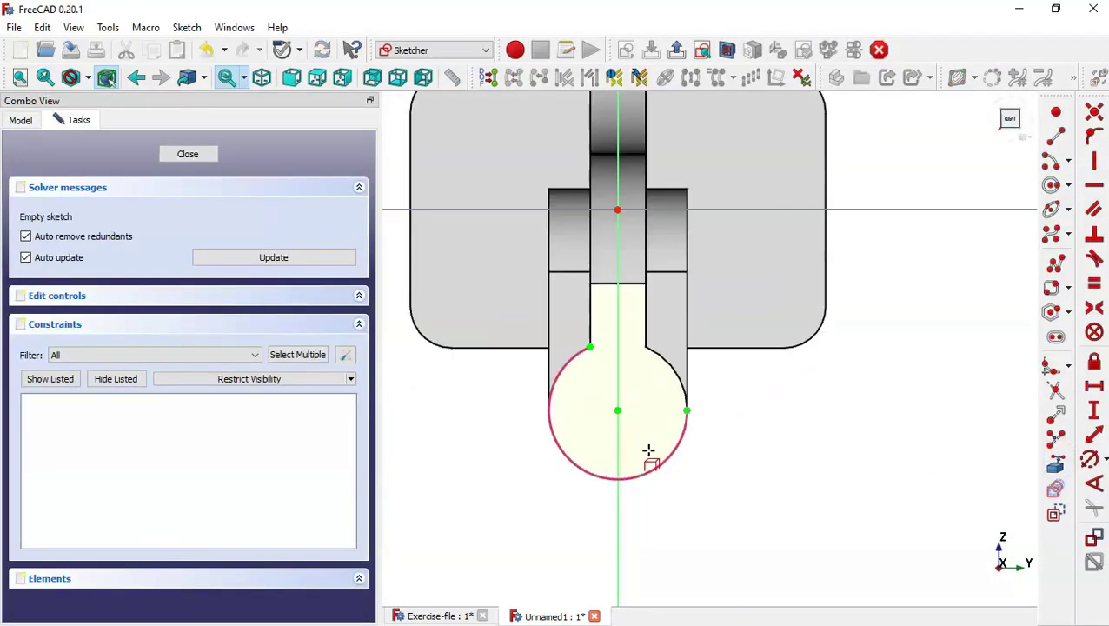
Draw a circle concentric with the boss arc and constrain it to 15 mm diameter
left_click(1051, 186)
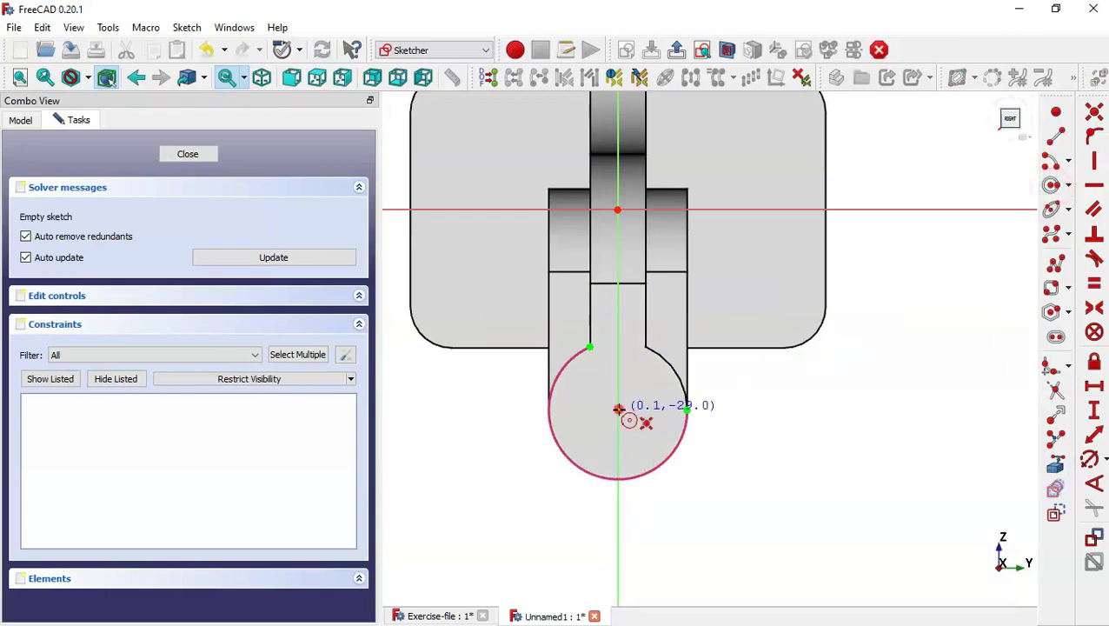
left_click(617, 410)
left_click(648, 437)
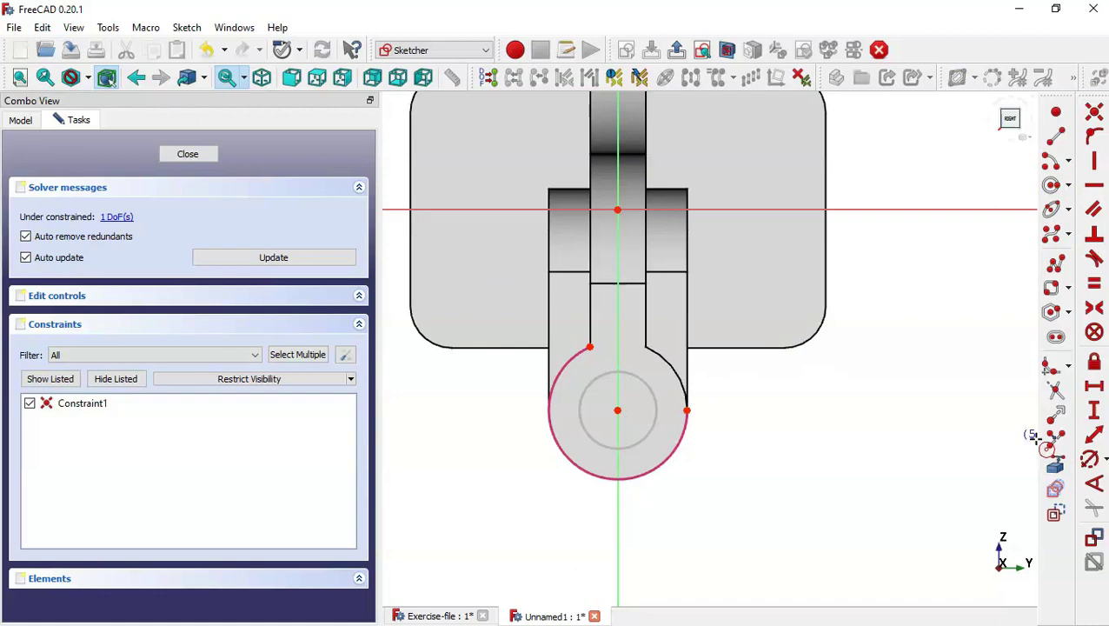
left_click(1089, 460)
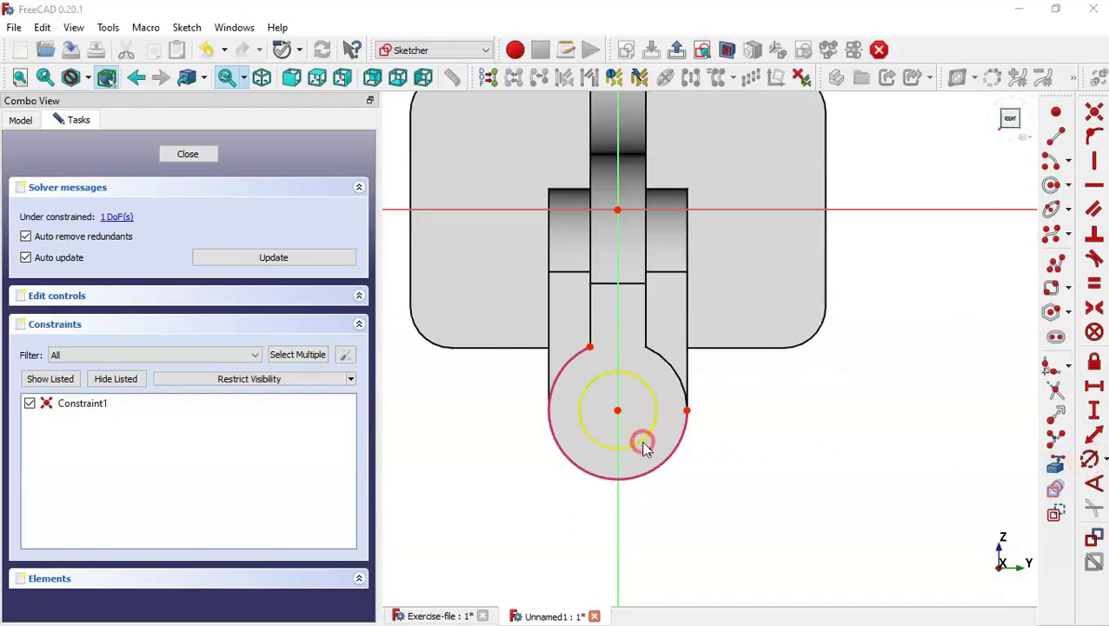
left_click(639, 440)
type("15mm")
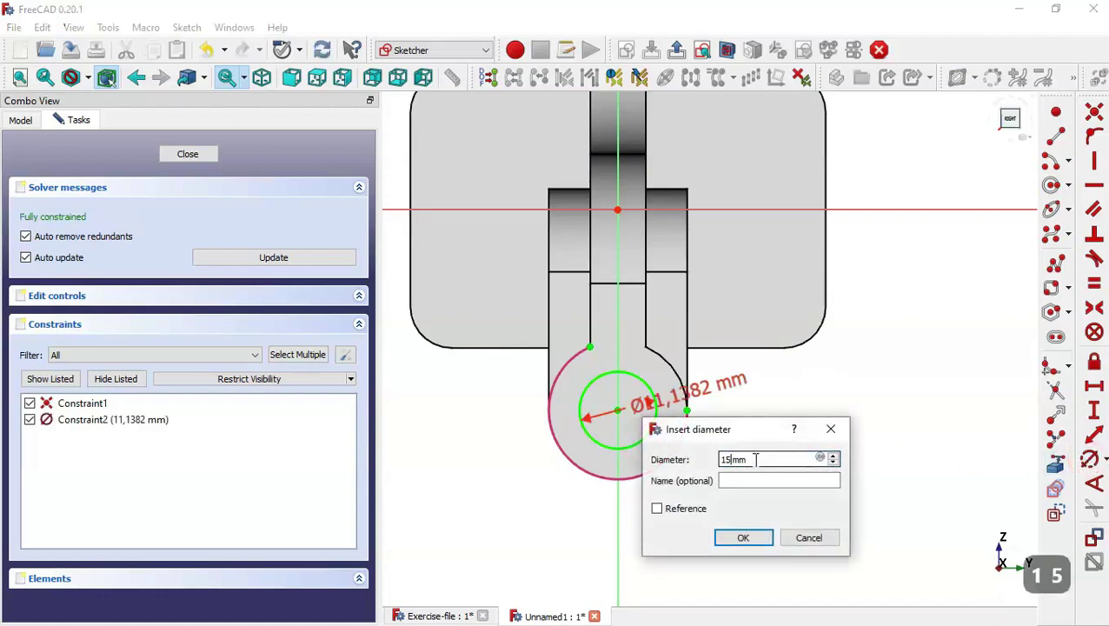
key("Return")
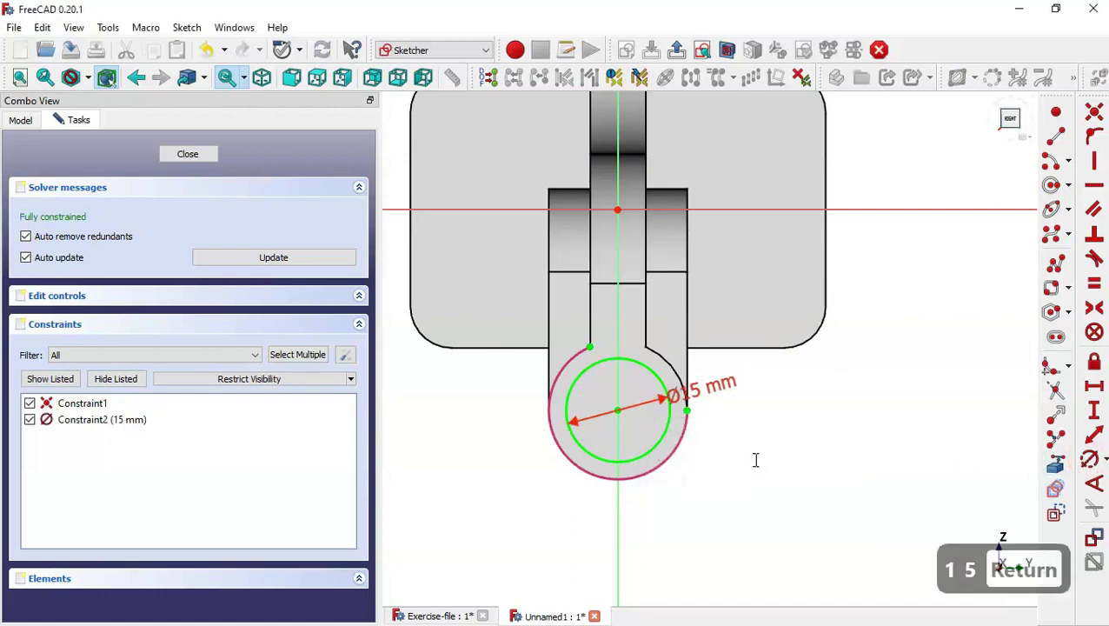
Pocket the circle sketch Through all to bore the hole through the boss
left_click(202, 155)
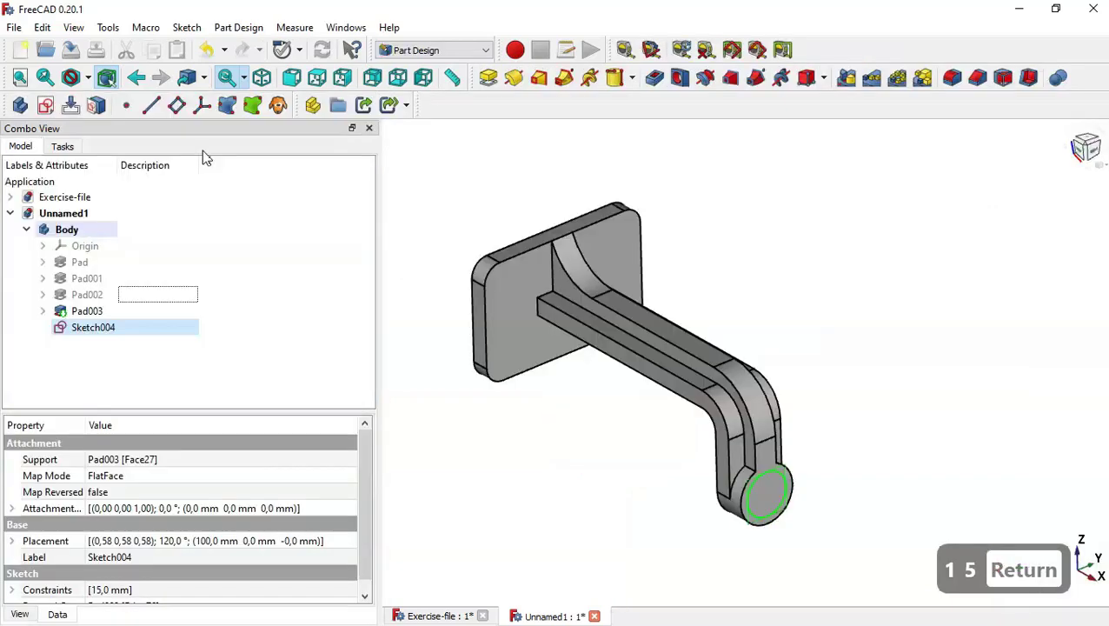
left_click(657, 84)
left_click(346, 244)
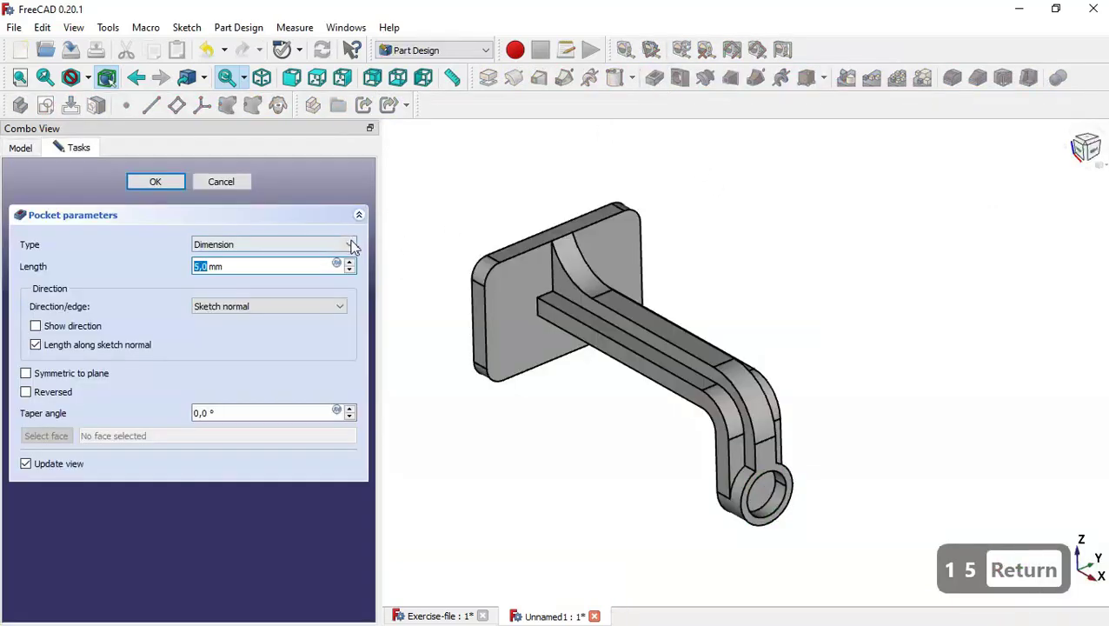
left_click(252, 267)
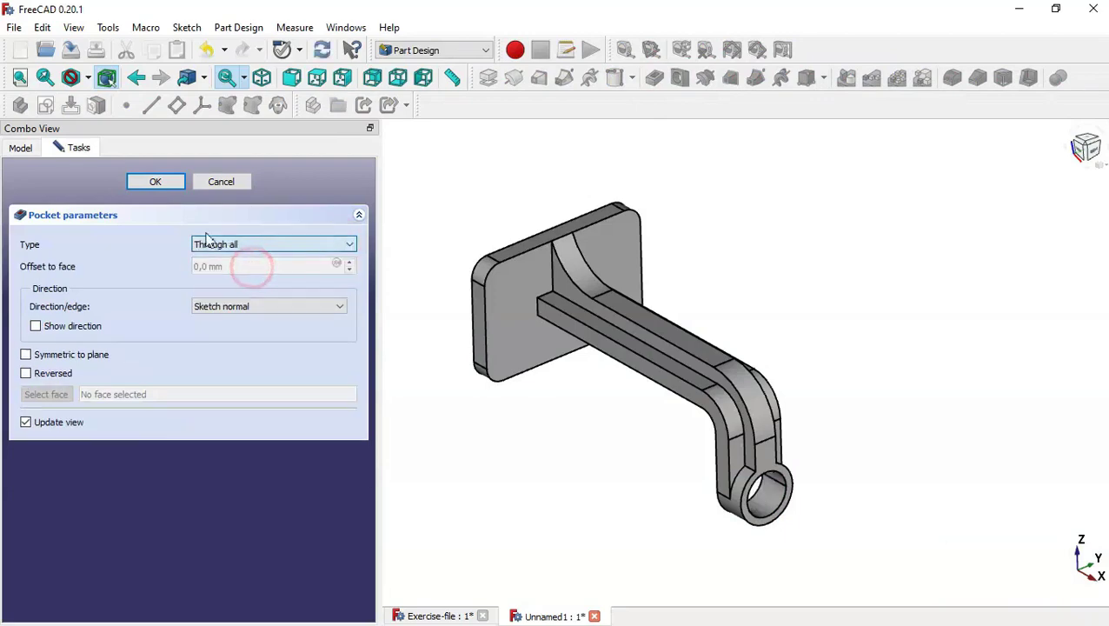
left_click(154, 186)
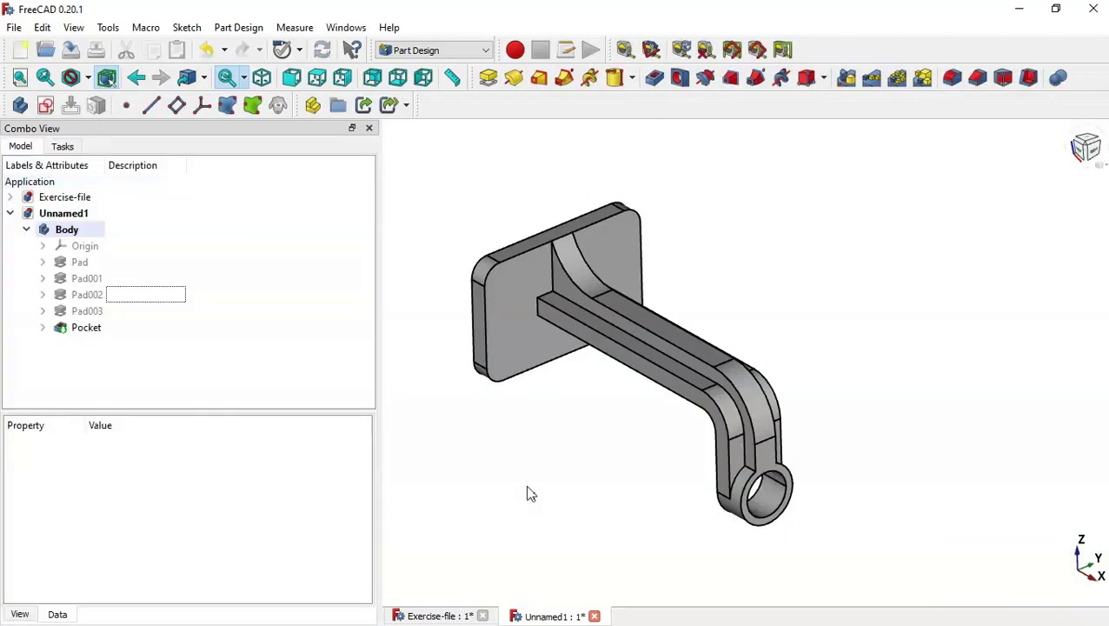
left_click_drag(526, 486, 580, 499)
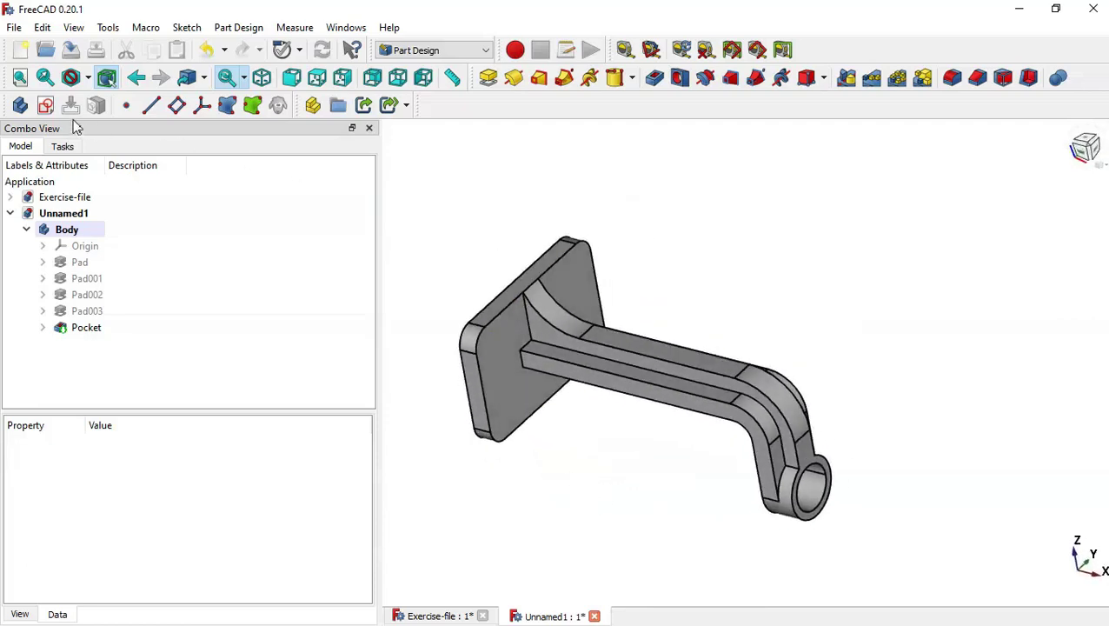
Create a new sketch on the XY_Plane with the section view turned on
left_click(46, 105)
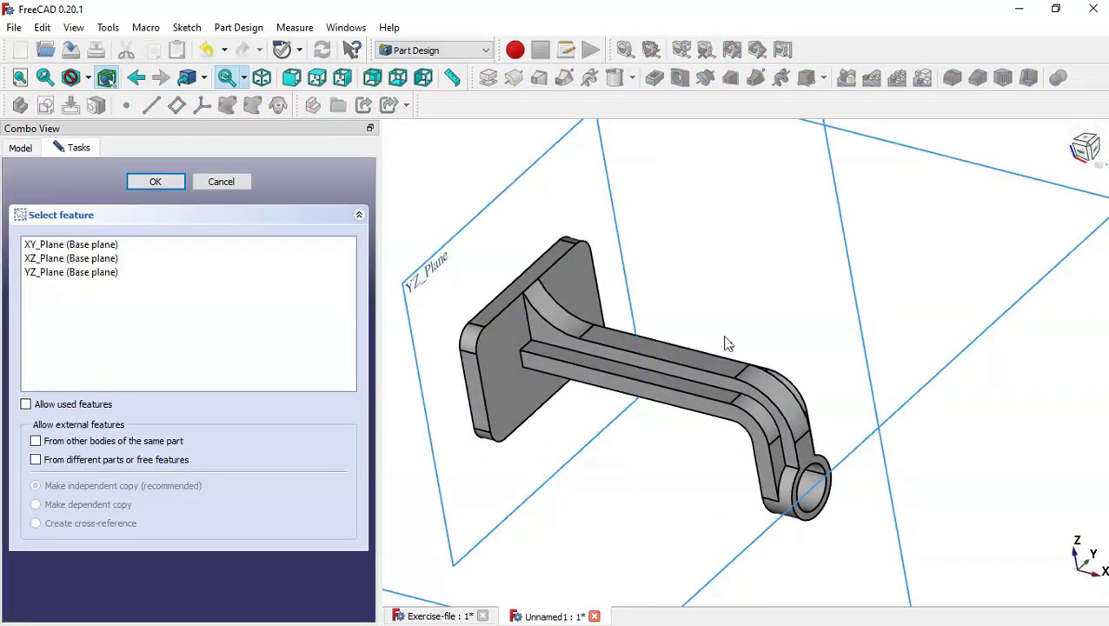
key("Home")
scroll(824, 346, "up", 2)
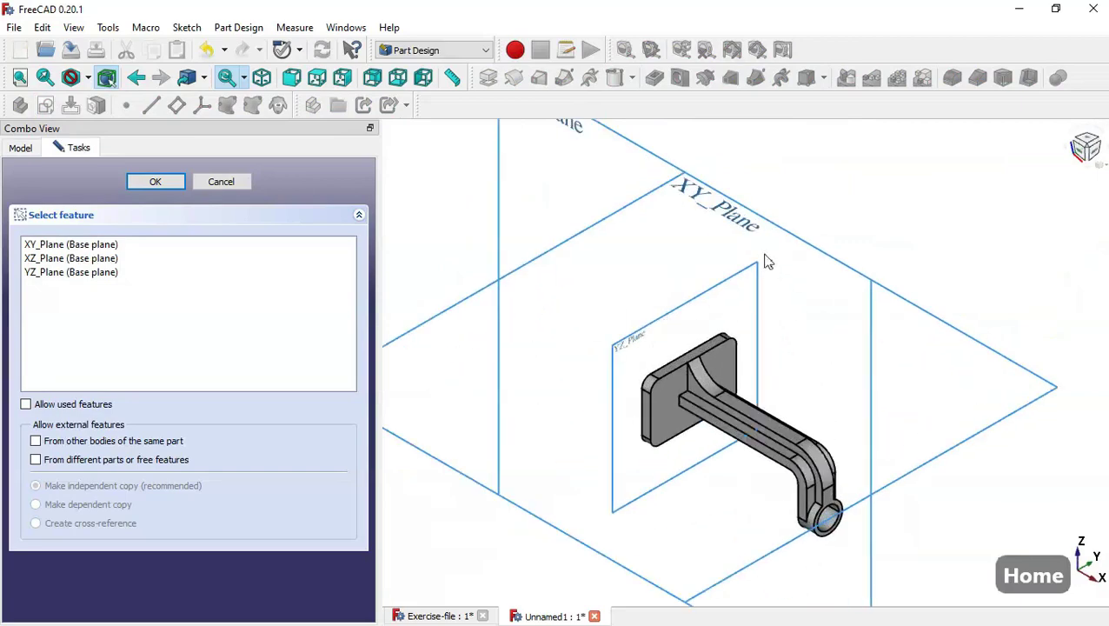
left_click(739, 222)
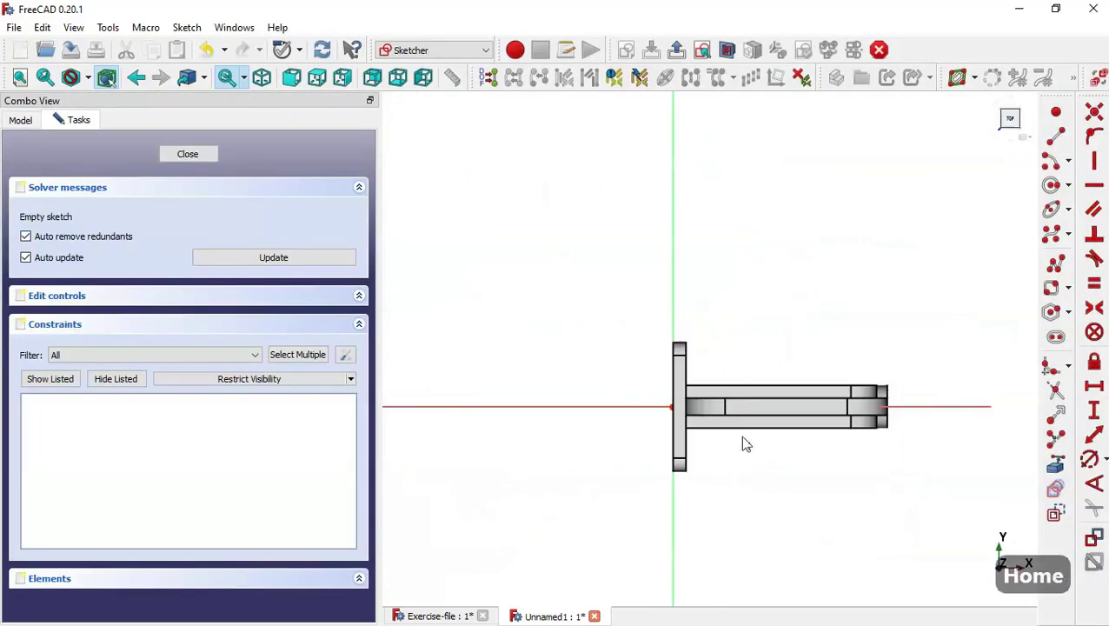
scroll(759, 459, "up", 4)
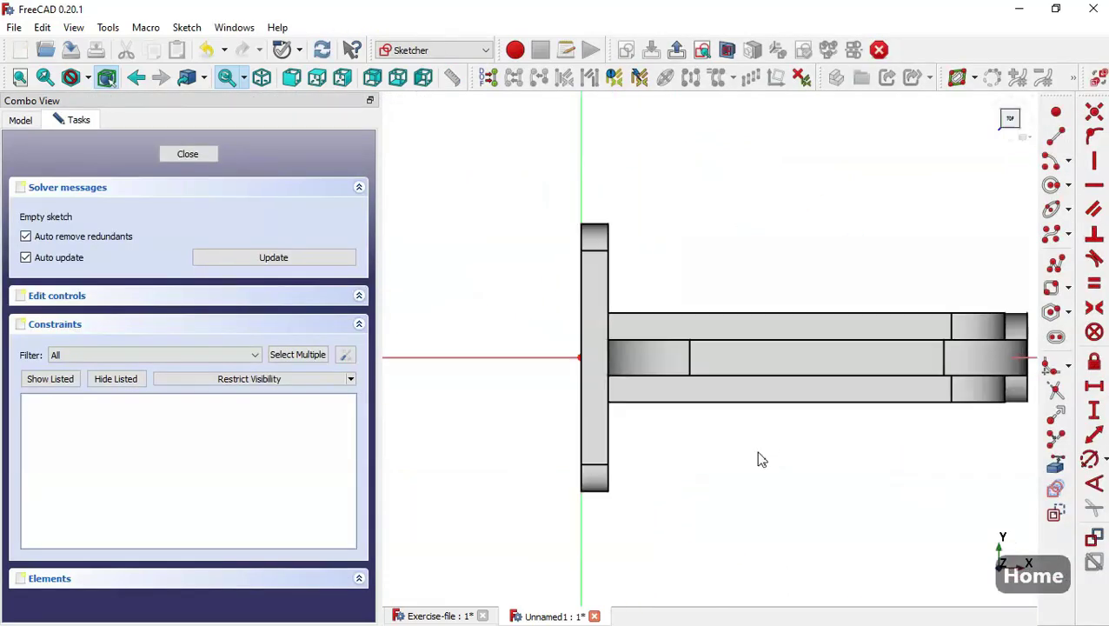
left_click(726, 49)
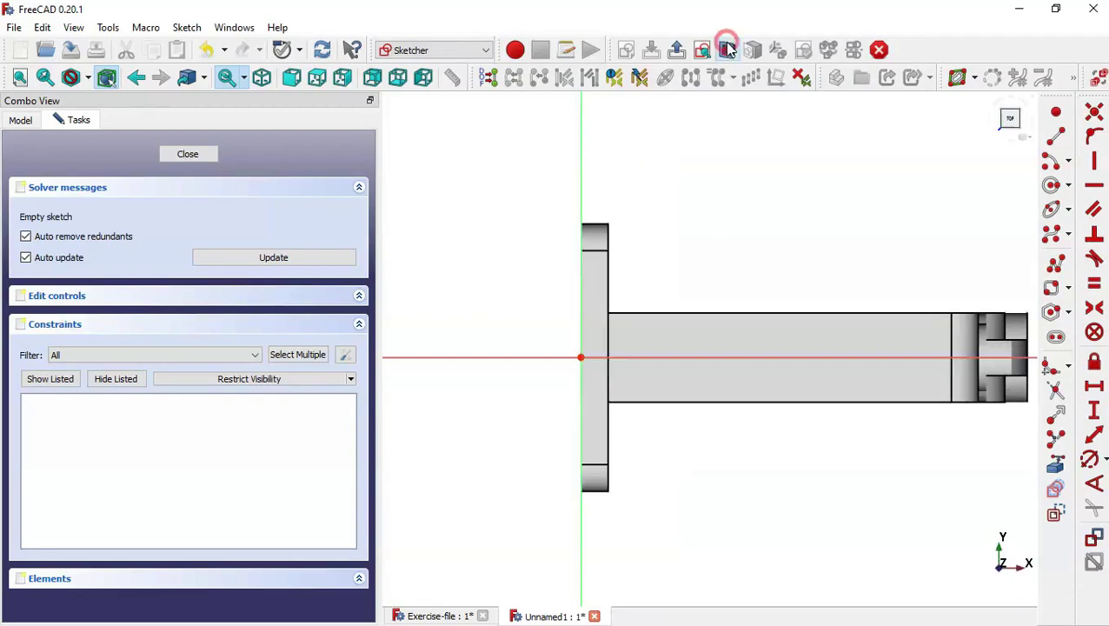
Bring in the arm's bottom edge and the plate's inner vertical edge as external geometry
scroll(777, 346, "up", 1)
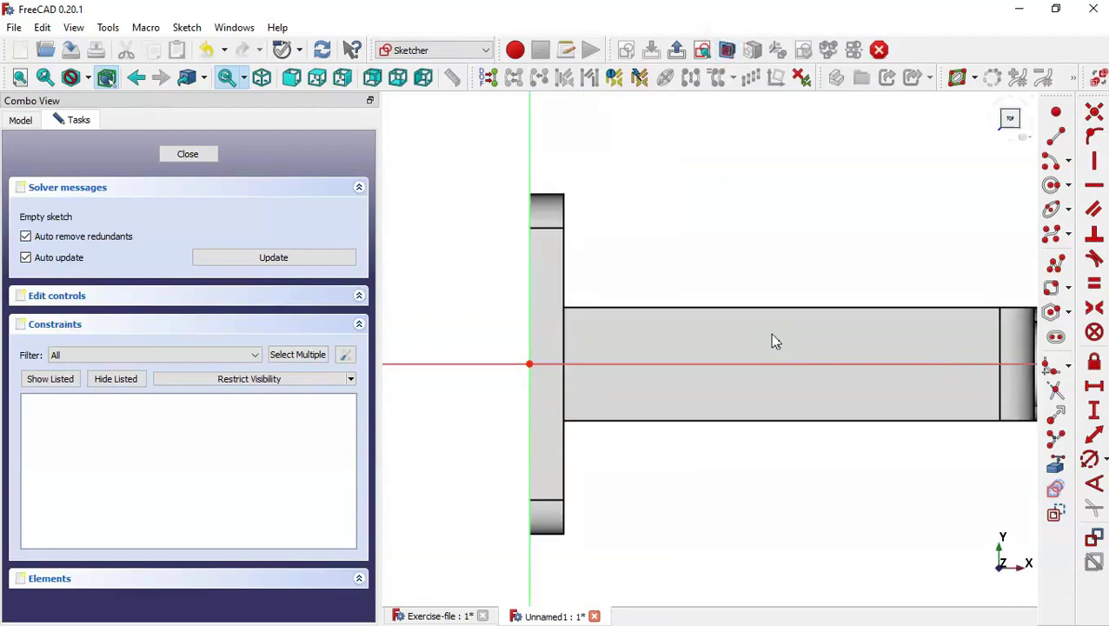
left_click(1057, 470)
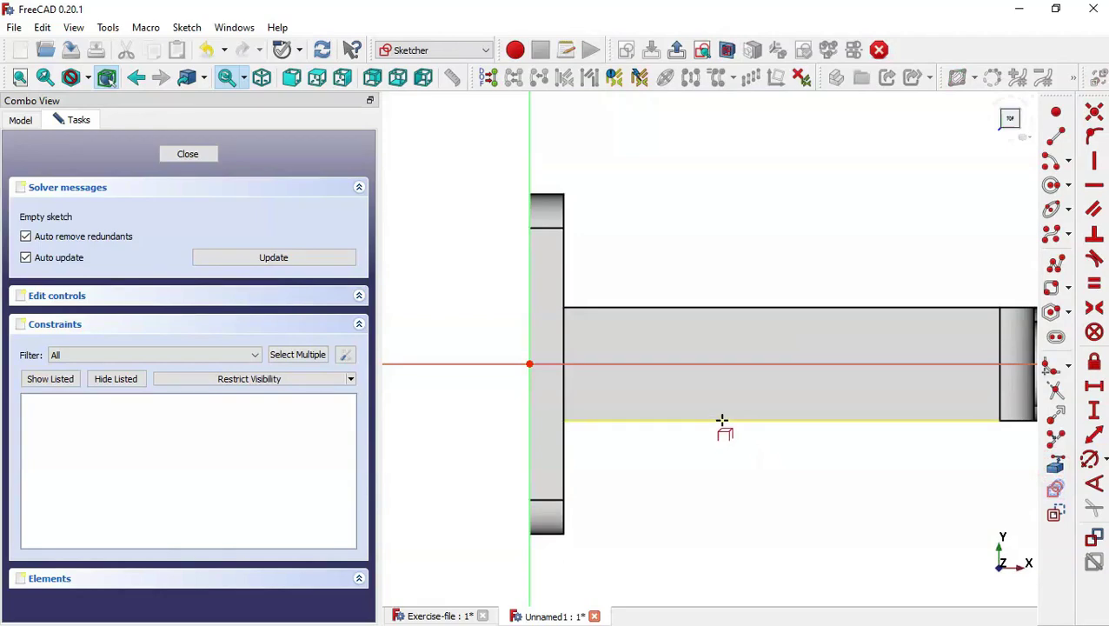
left_click(721, 421)
left_click(564, 457)
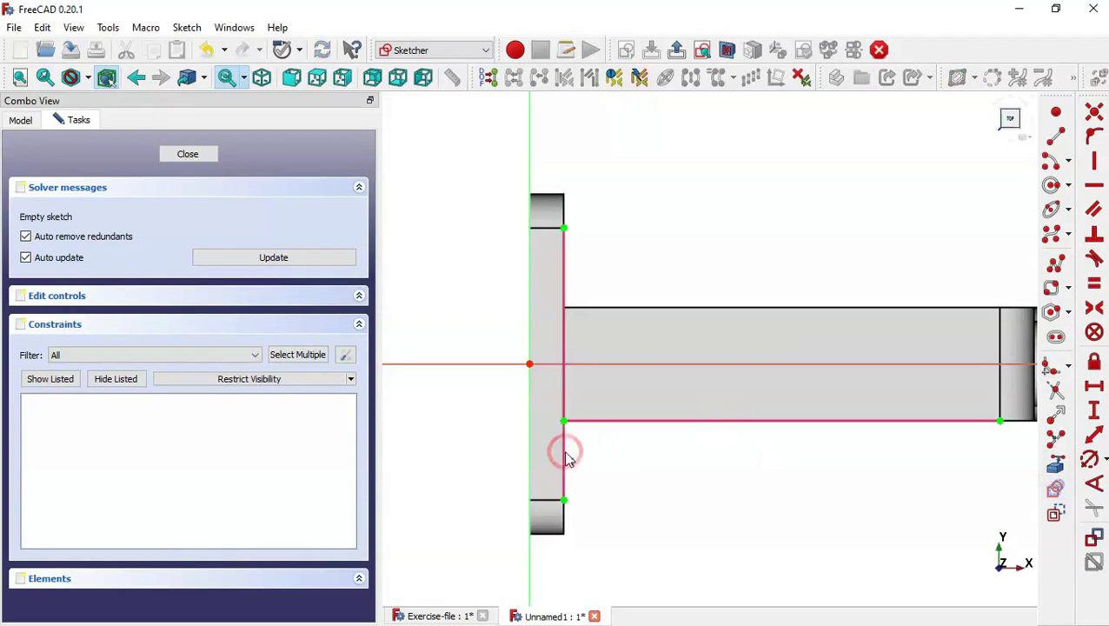
Draw a three-point arc below the rectangle, then fit the Exercise-file bracket drawing in view
left_click(1051, 161)
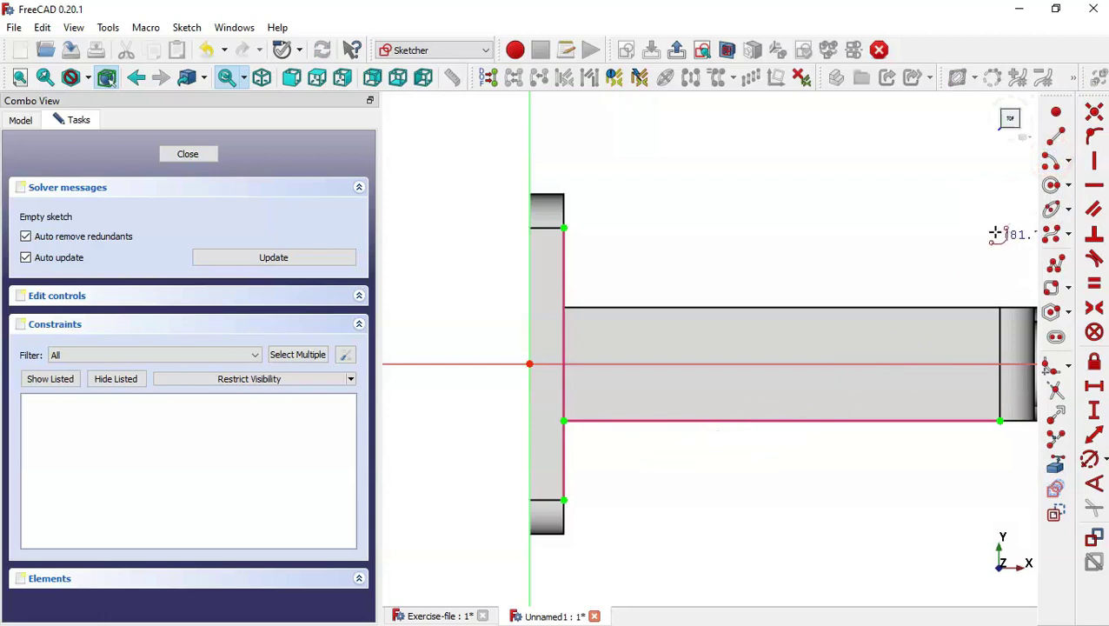
left_click(619, 509)
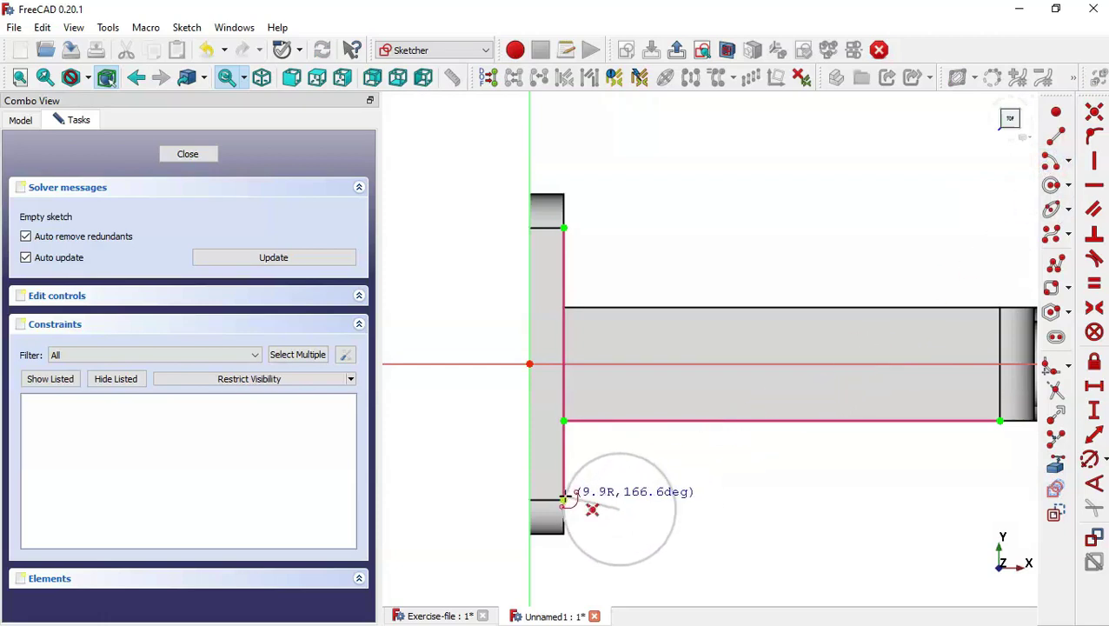
left_click(582, 489)
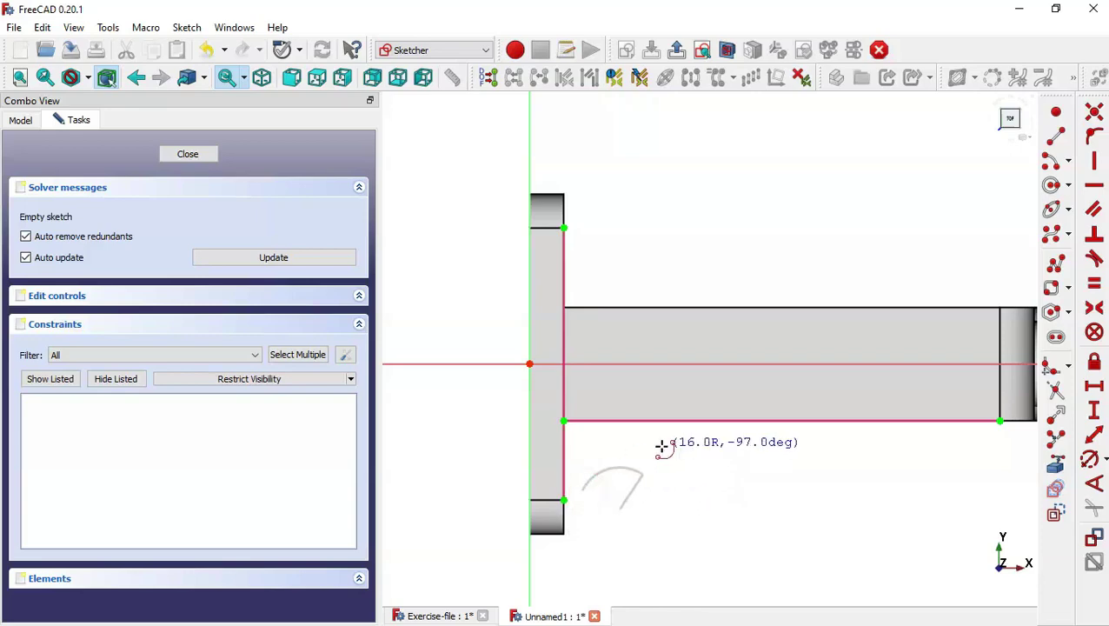
left_click(663, 450)
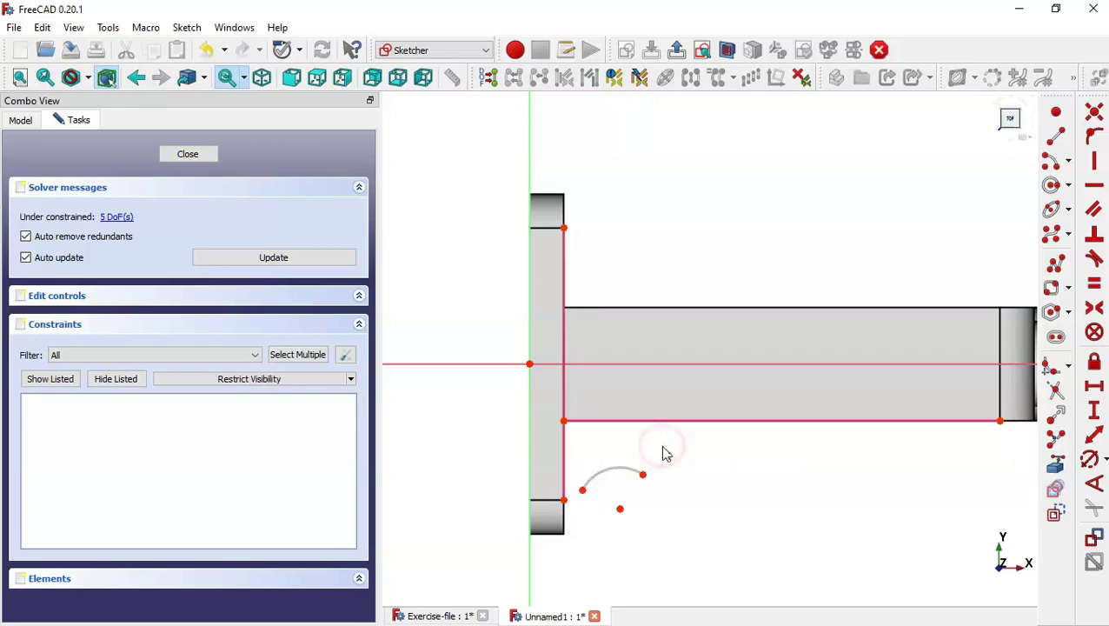
left_click(444, 618)
key("Home")
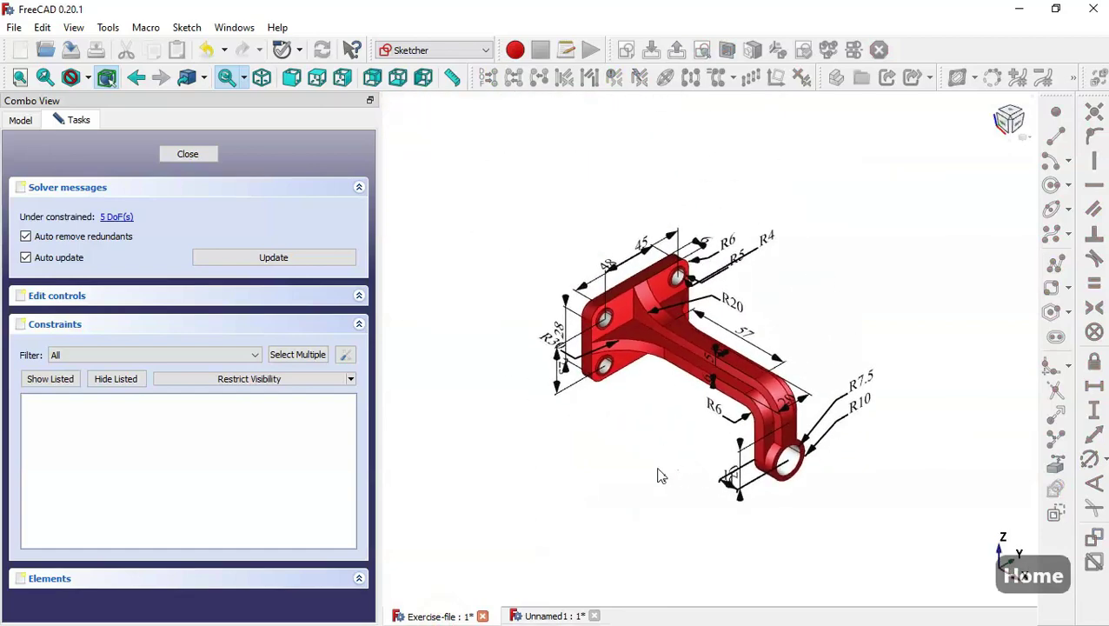
Zoom and orbit the bracket reference to a side view, then go back to Unnamed1
scroll(640, 341, "up", 2)
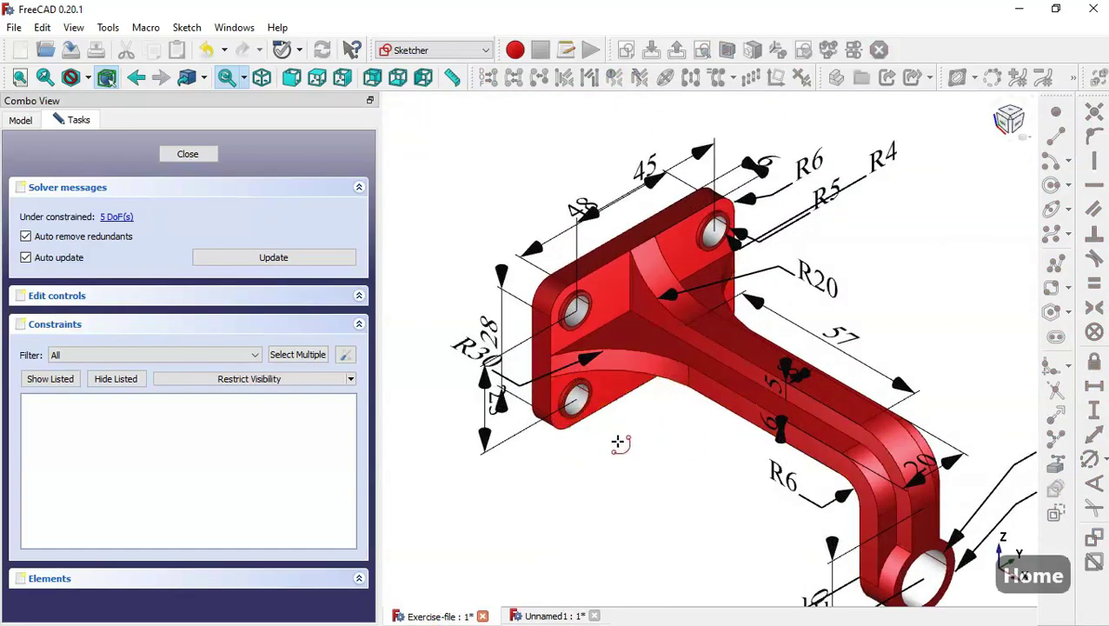
middle_click_drag(617, 444, 702, 504)
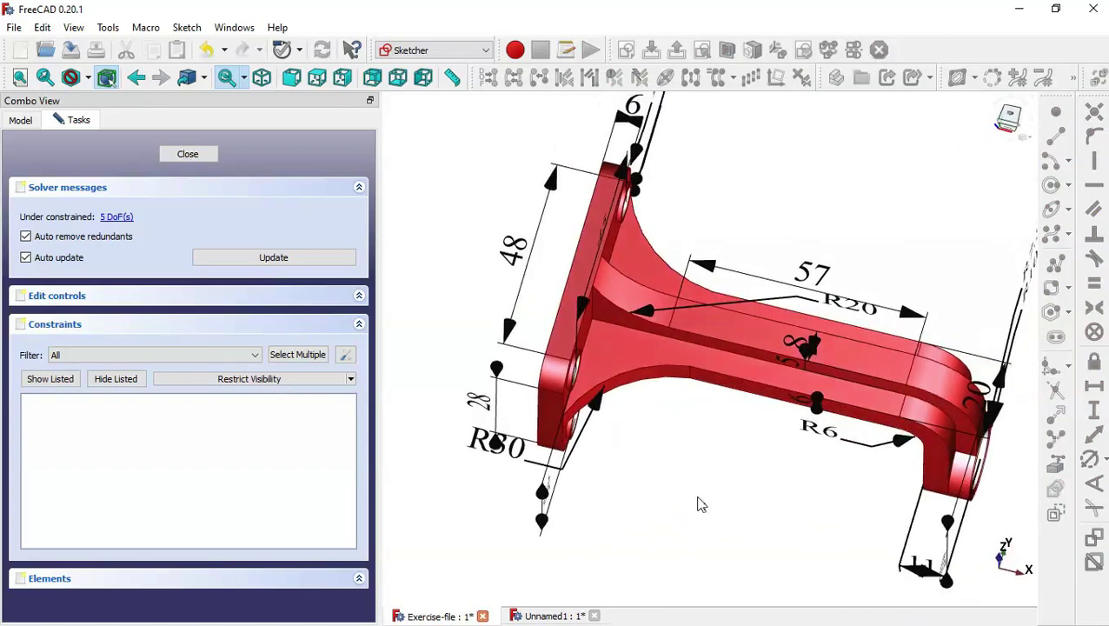
left_click(532, 615)
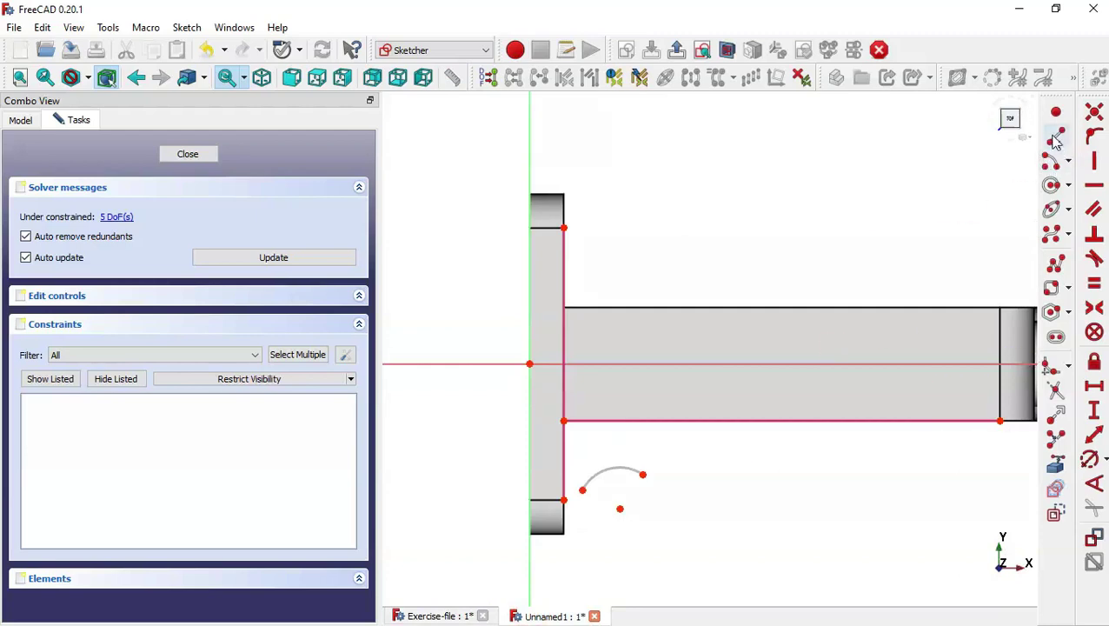
Draw a vertical-then-horizontal polyline starting from the arc's end
left_click(1055, 265)
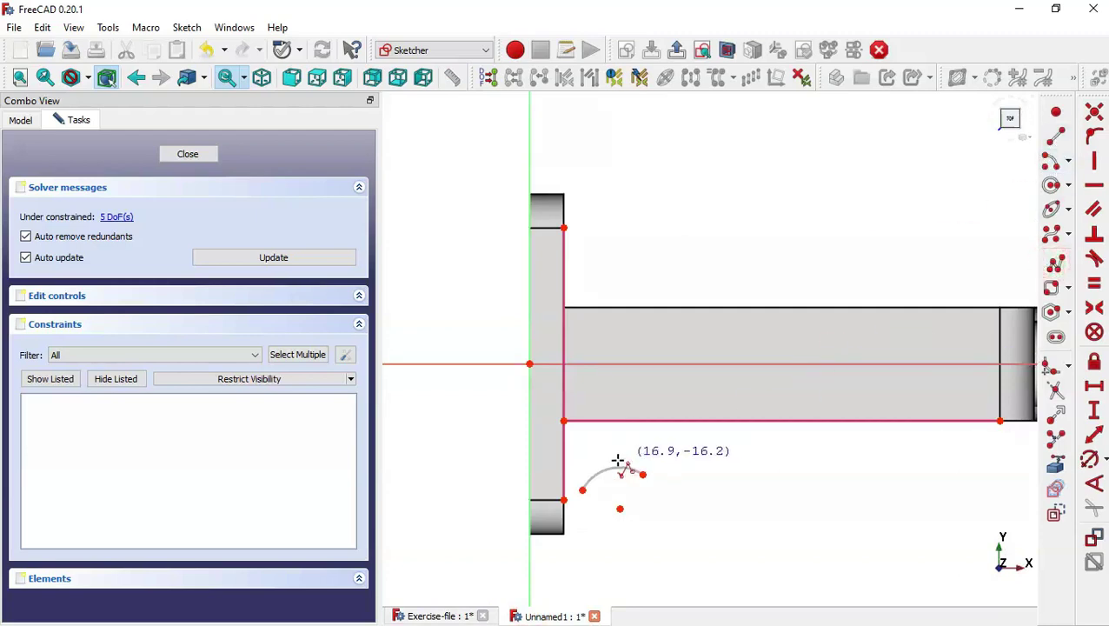
left_click(582, 492)
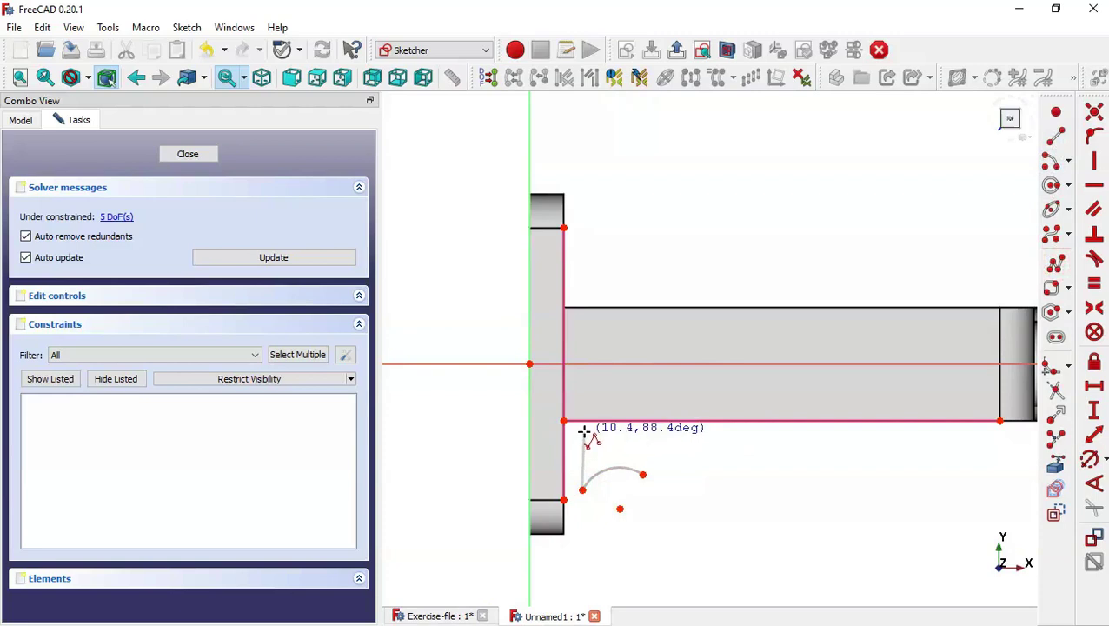
left_click(582, 435)
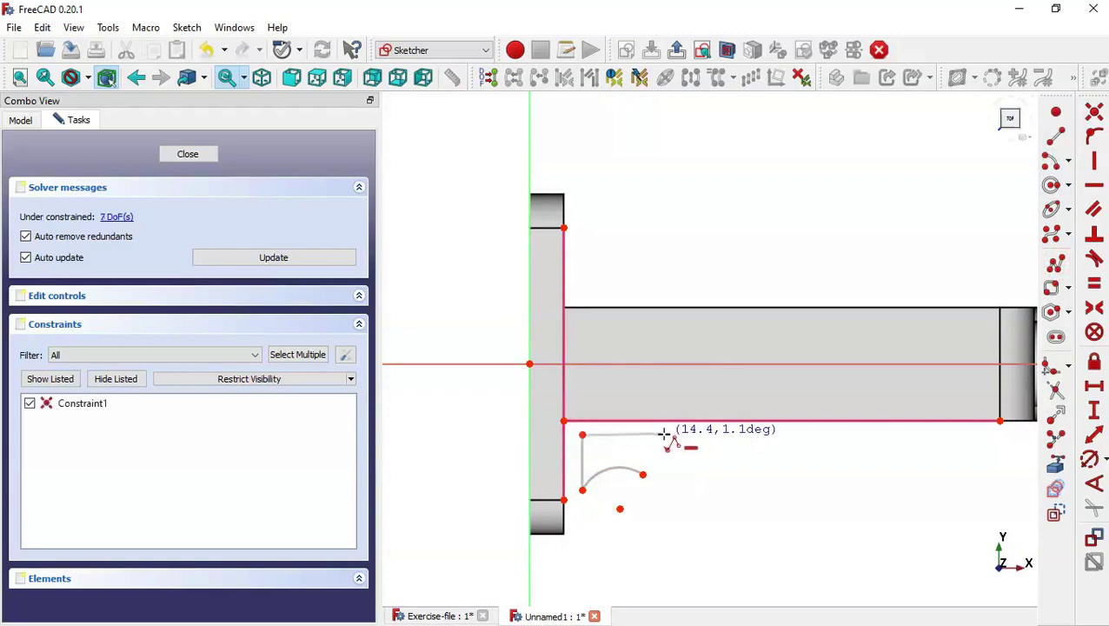
left_click(643, 435)
key("Escape")
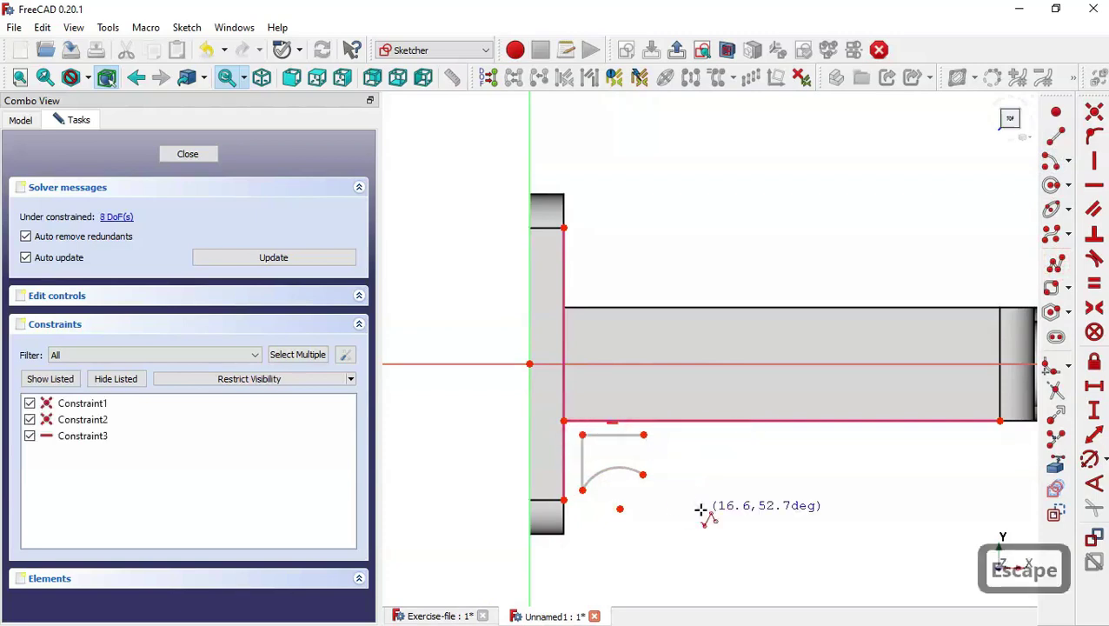
key("Escape")
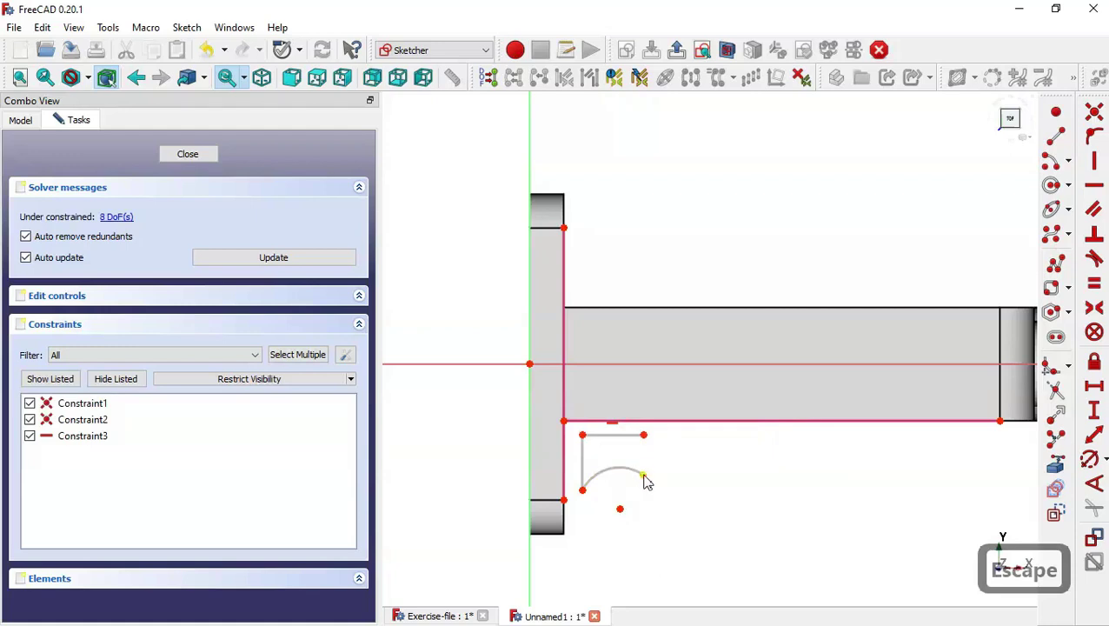
Join the line end to the arc, make the short line vertical, and close the lower-left corner
left_click(643, 475)
left_click(643, 434)
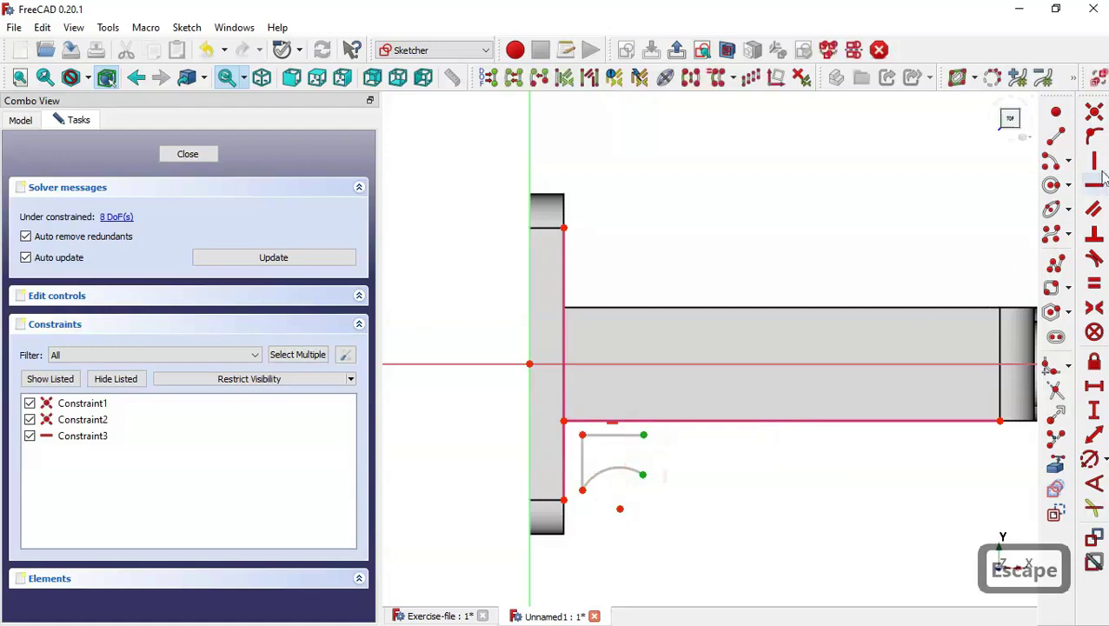
left_click(1095, 111)
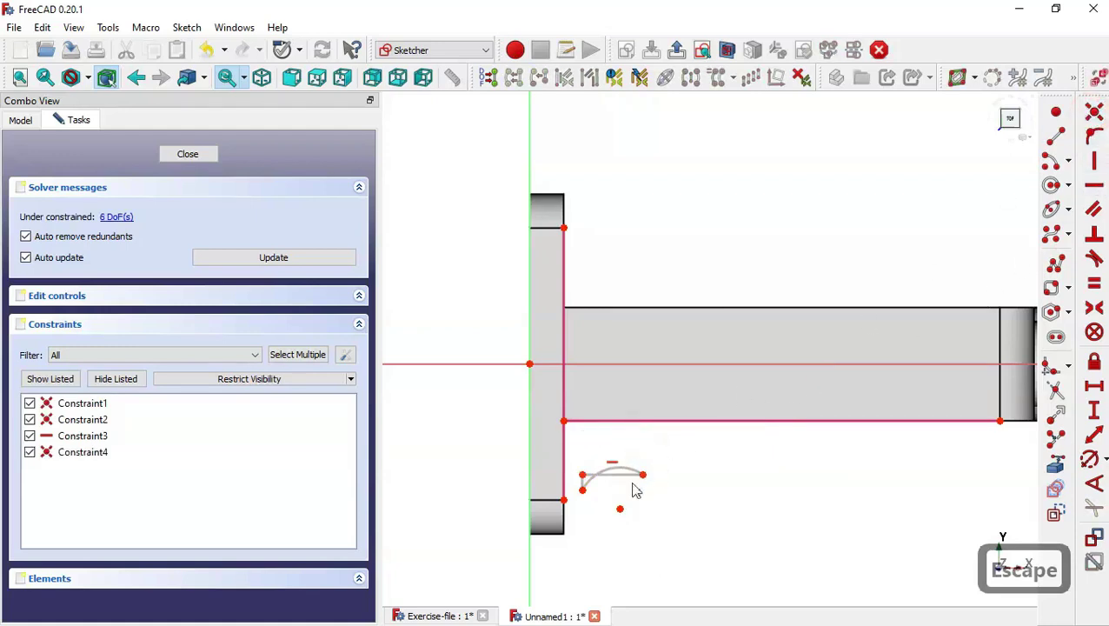
left_click_drag(609, 483, 608, 423)
left_click(1097, 158)
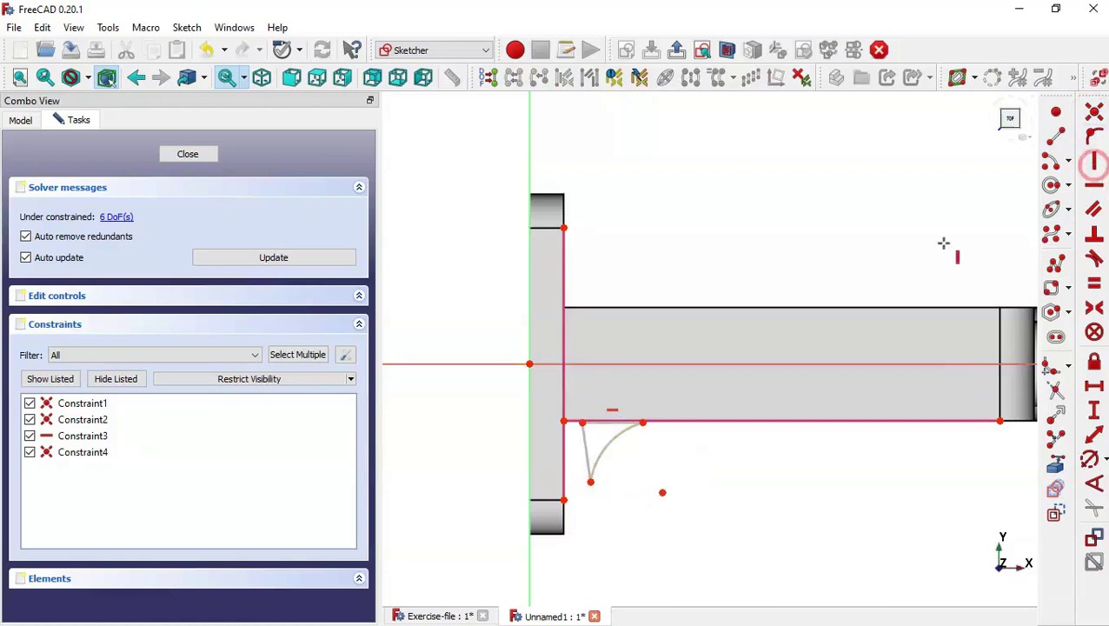
left_click(587, 453)
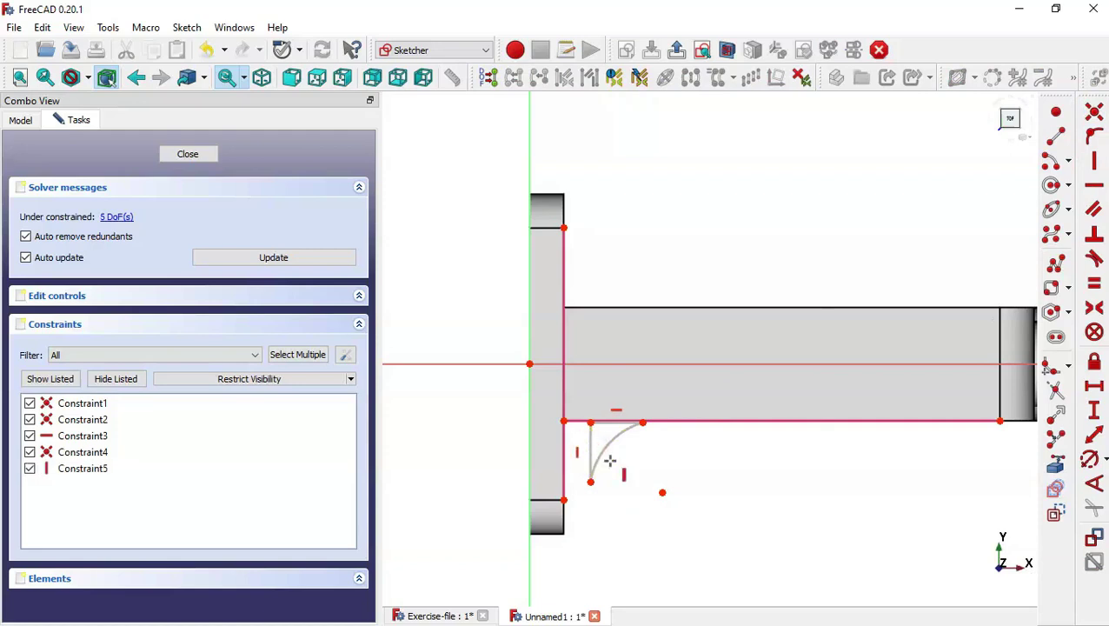
key("Escape")
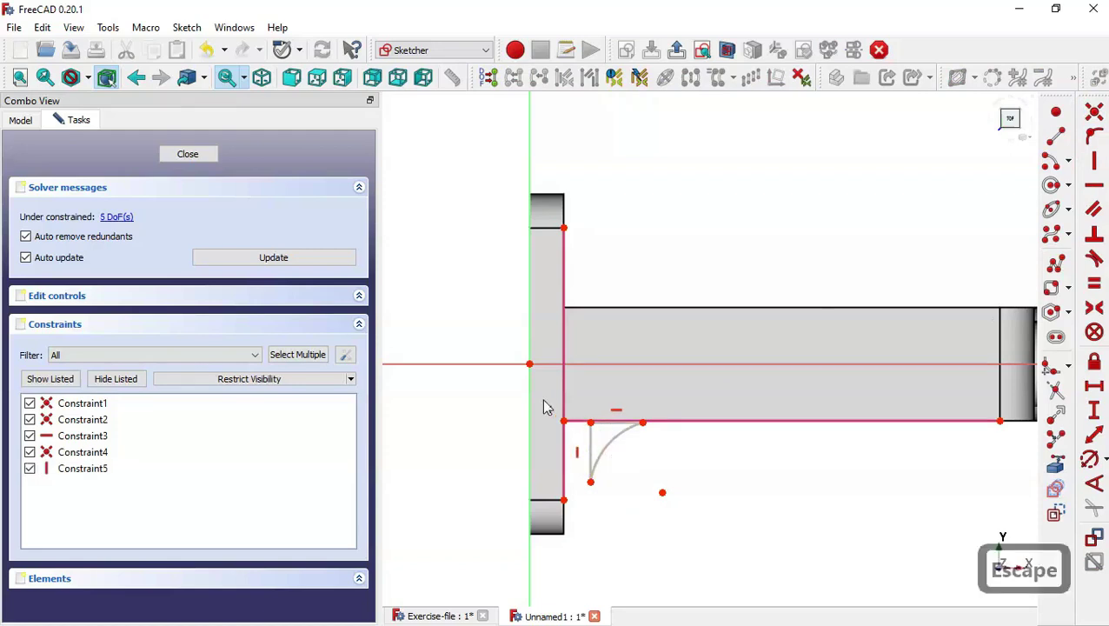
left_click_drag(543, 397, 600, 429)
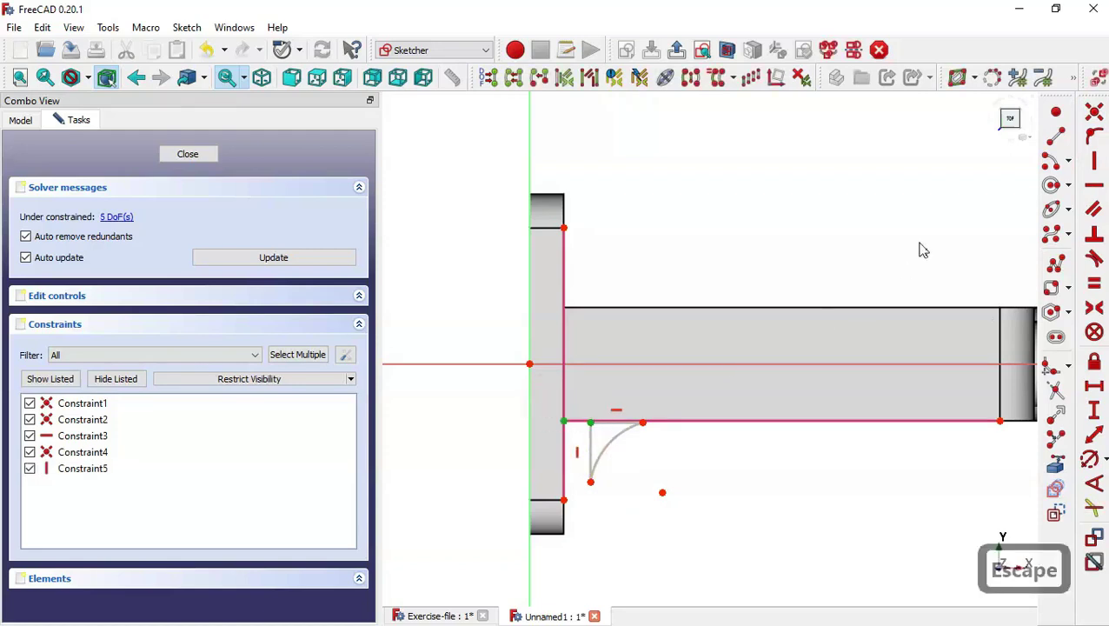
left_click(1094, 120)
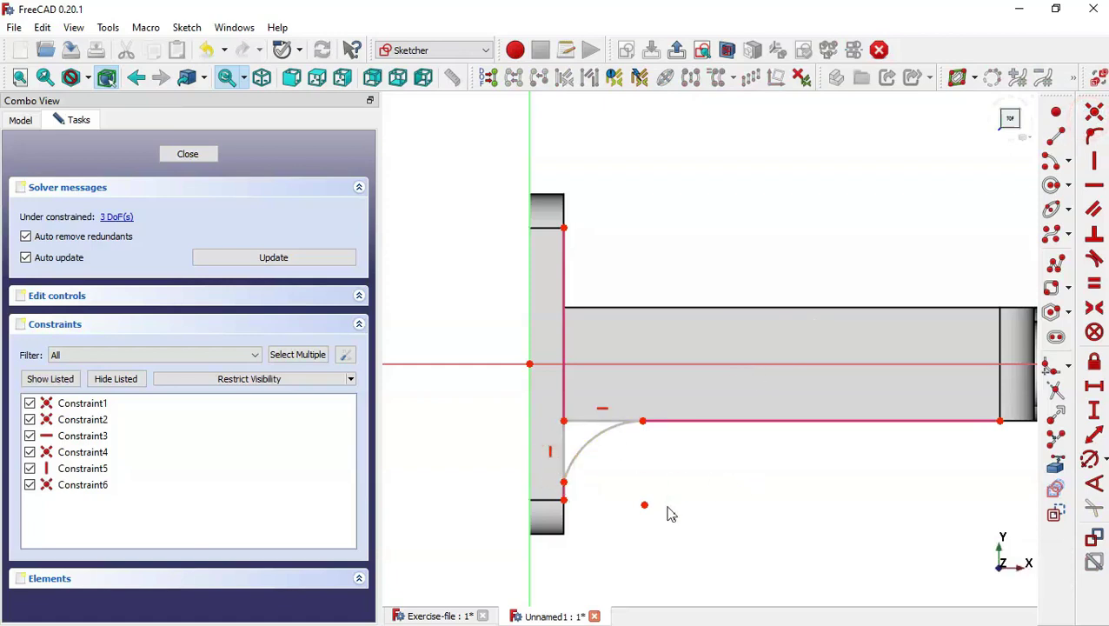
Import the plate's bottom edge as external geometry, tie the corner to it, and enlarge the arc
left_click(1055, 465)
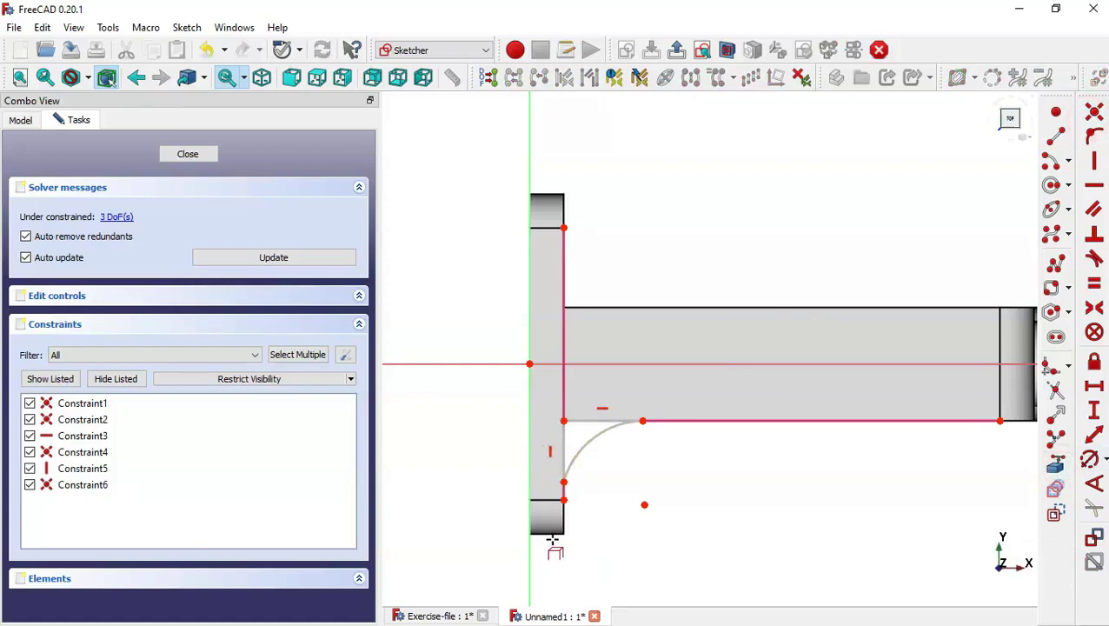
left_click(555, 533)
key("Escape")
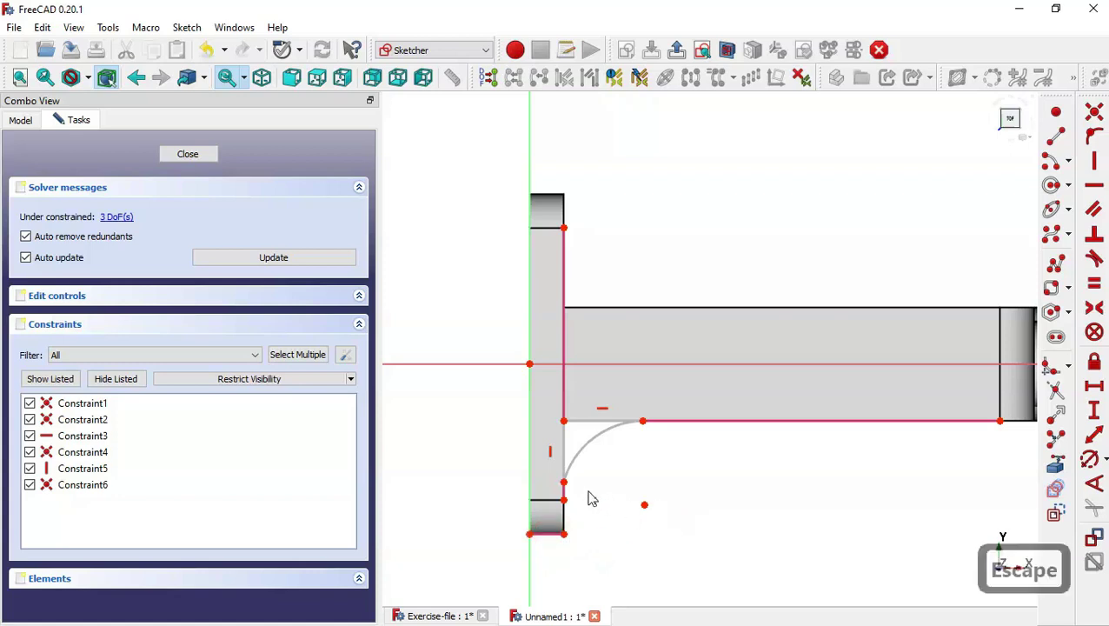
left_click(565, 533)
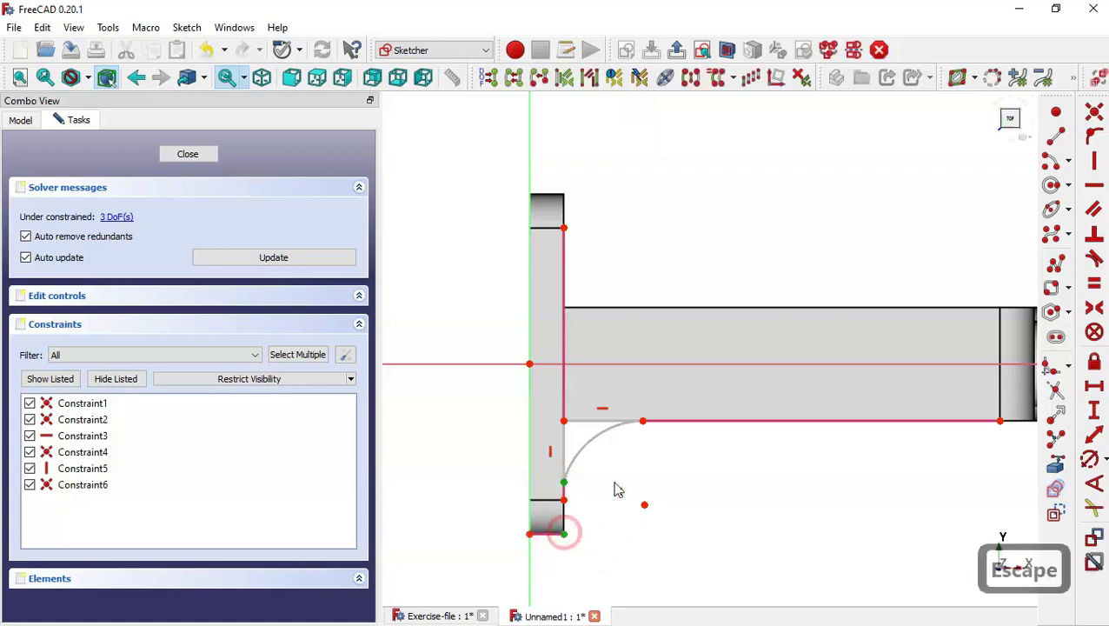
left_click(1094, 108)
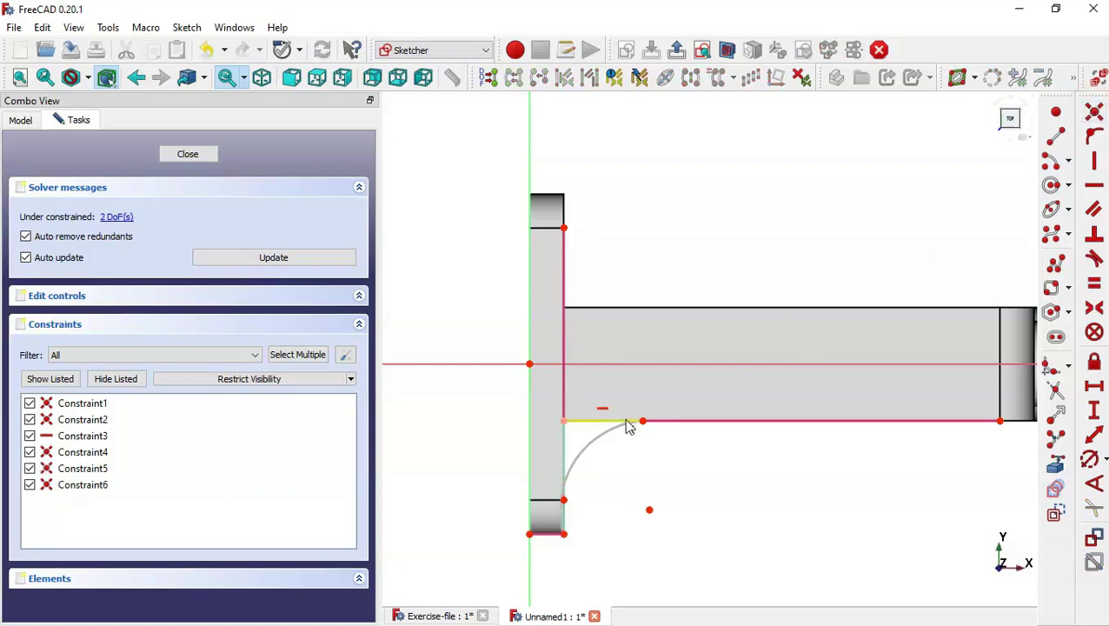
left_click_drag(644, 425, 683, 420)
left_click_drag(574, 471, 600, 476)
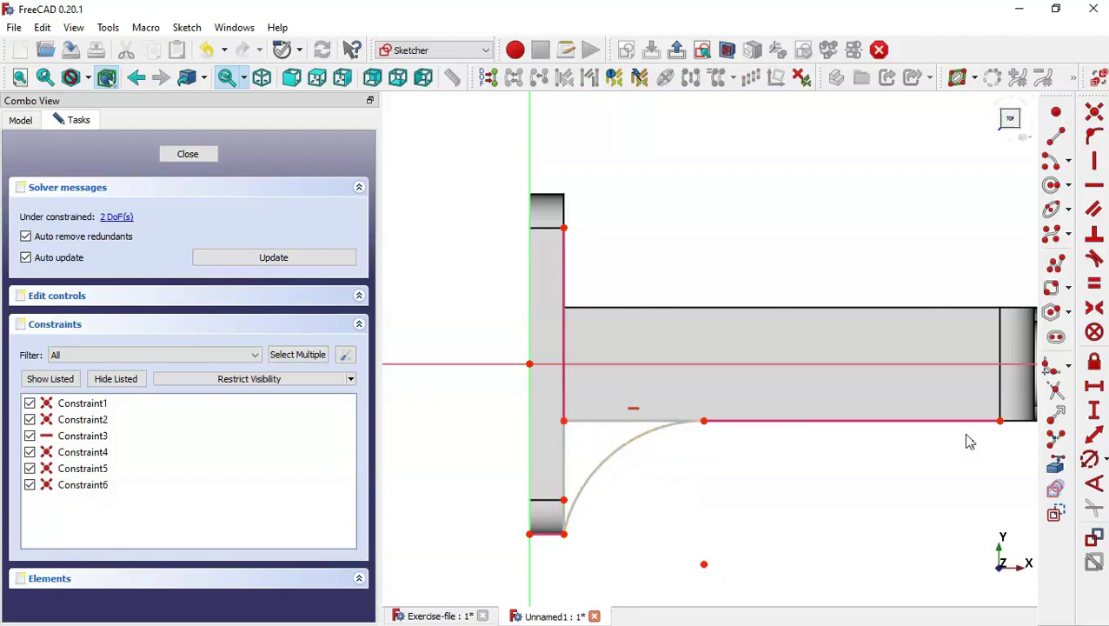
left_click(1089, 462)
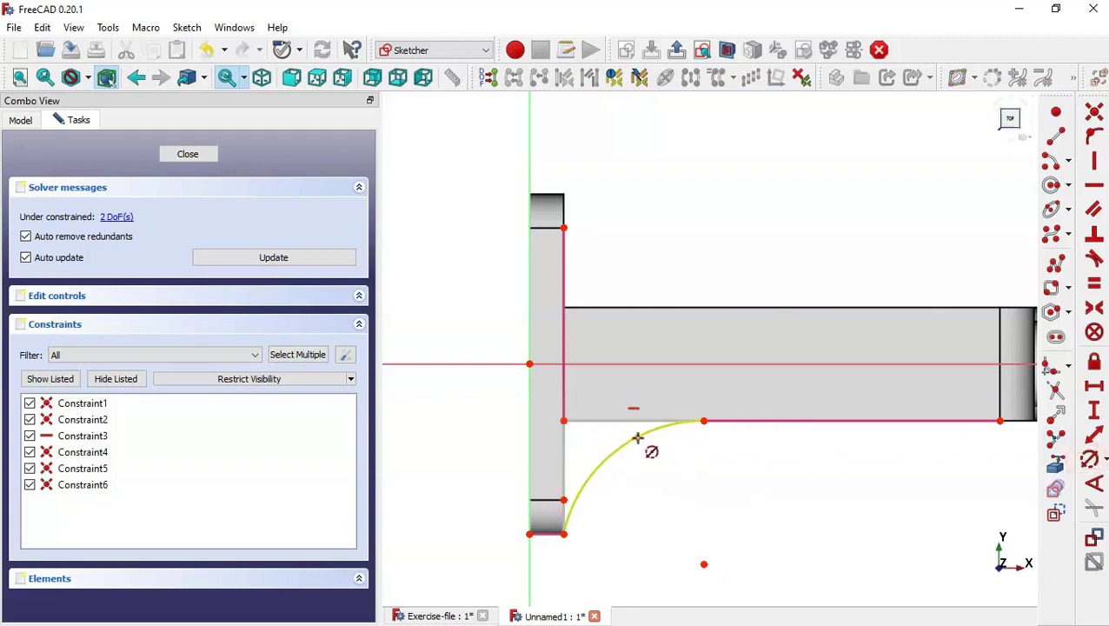
left_click(638, 437)
type("30")
key("Return")
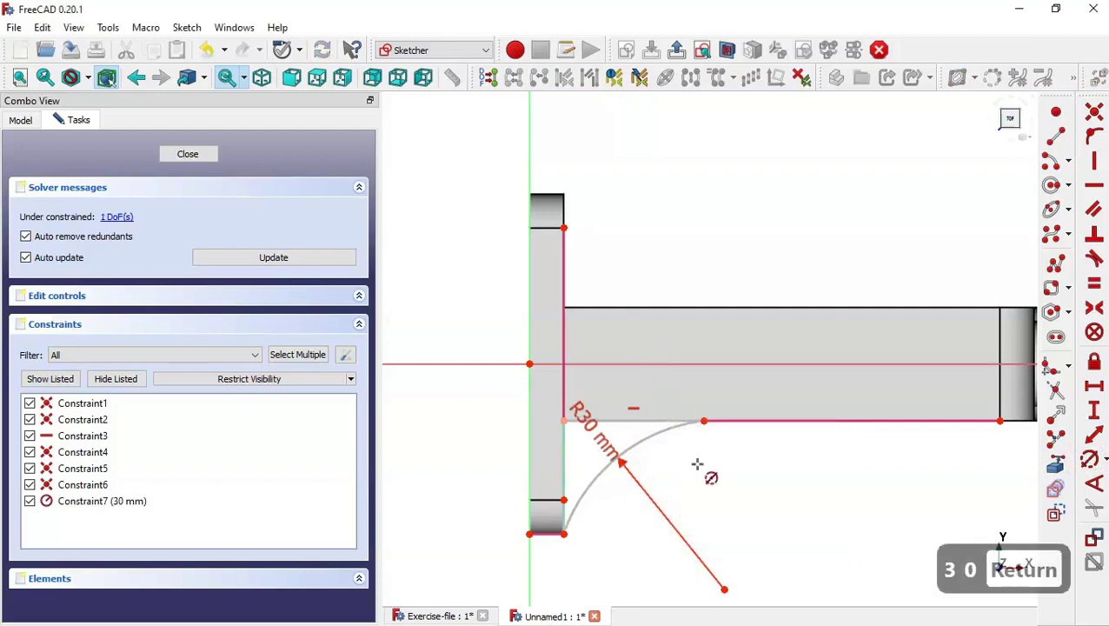
scroll(681, 356, "down", 4)
scroll(756, 432, "up", 3)
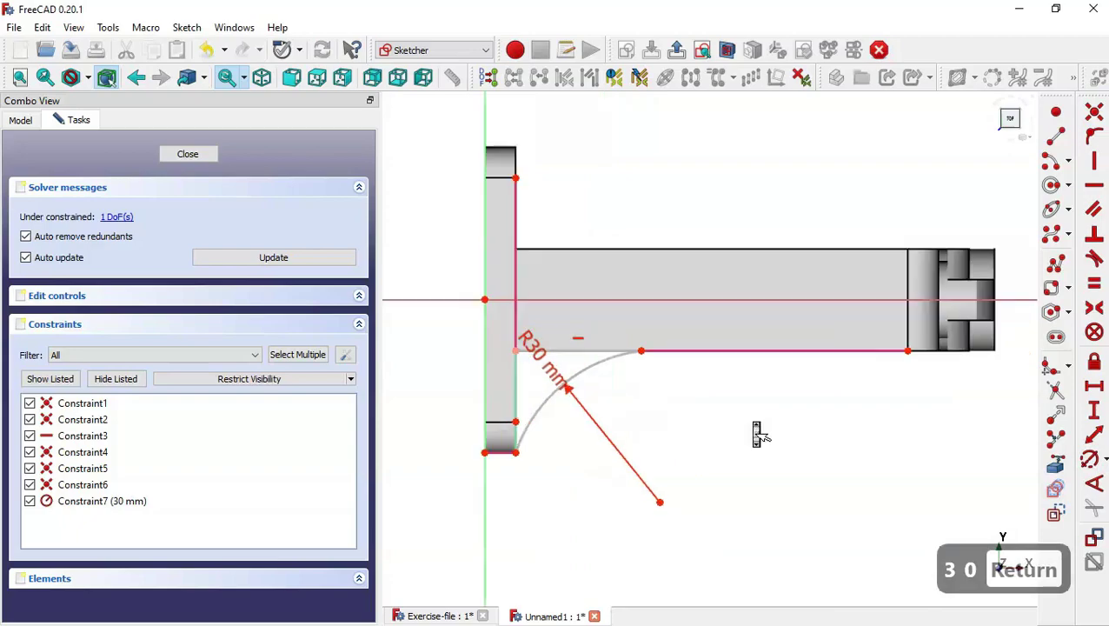
key("Escape")
left_click(443, 616)
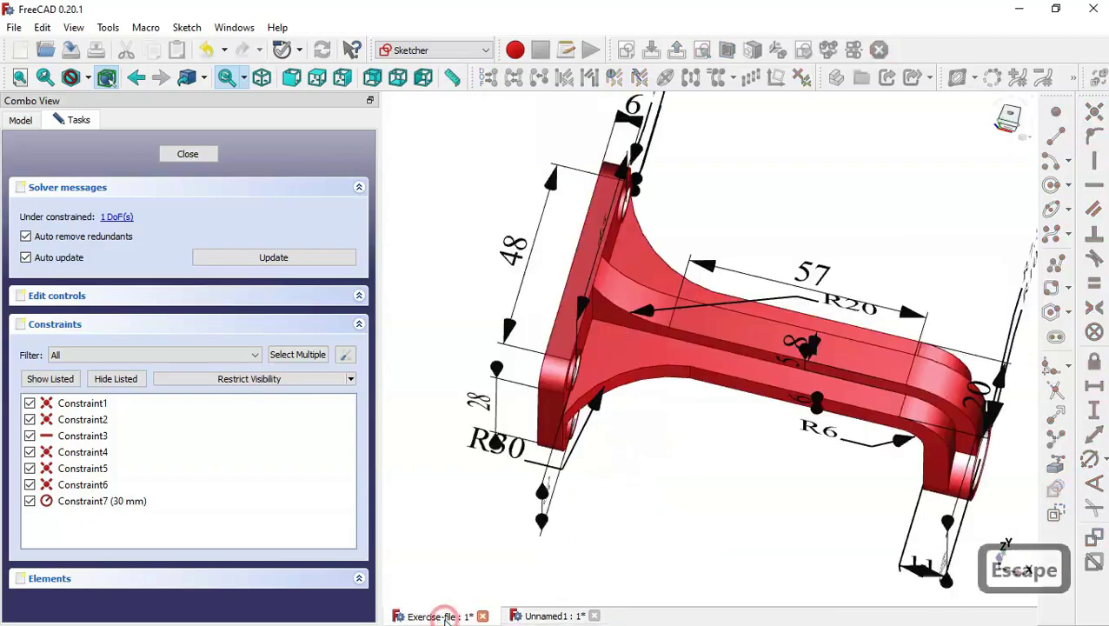
middle_click_drag(767, 458, 705, 439)
left_click(548, 616)
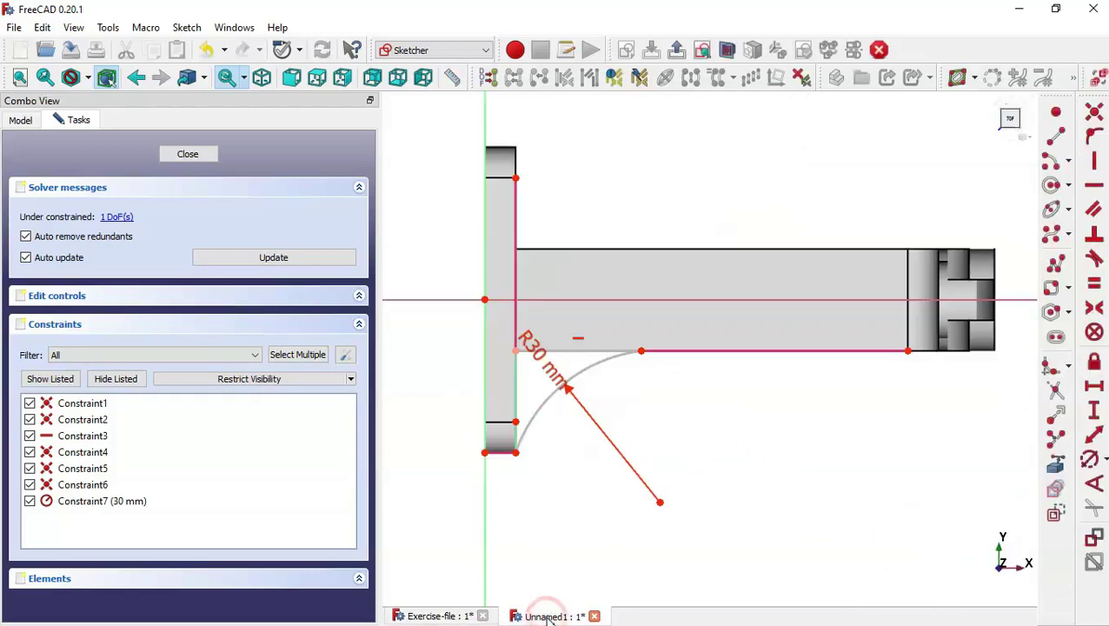
Constrain the rib's straight top edge to a 28 mm horizontal distance
left_click(1094, 389)
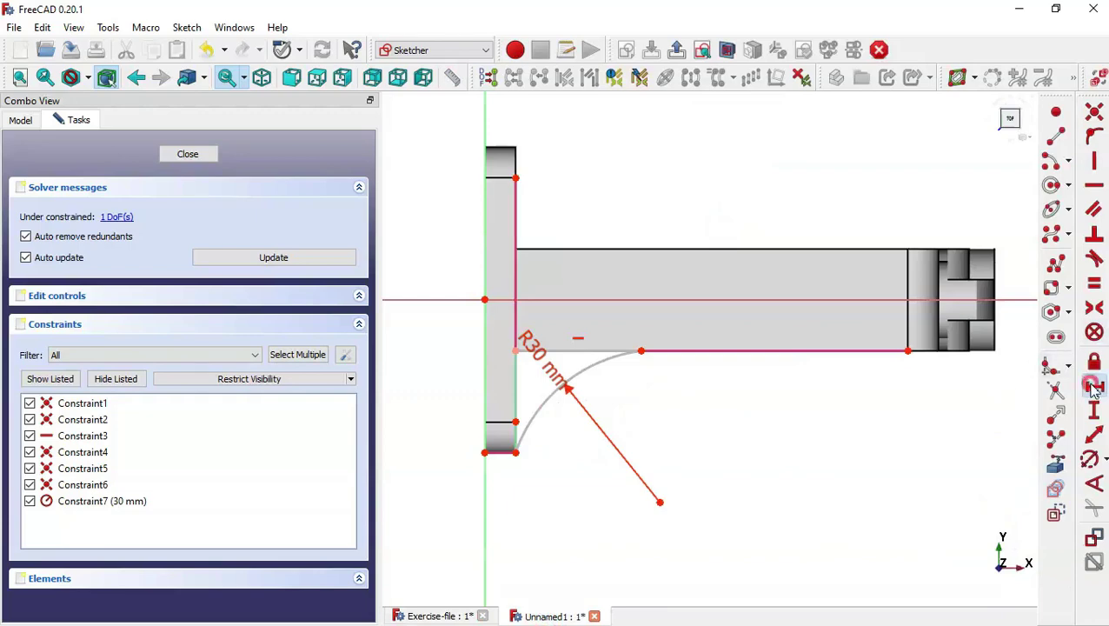
left_click(614, 349)
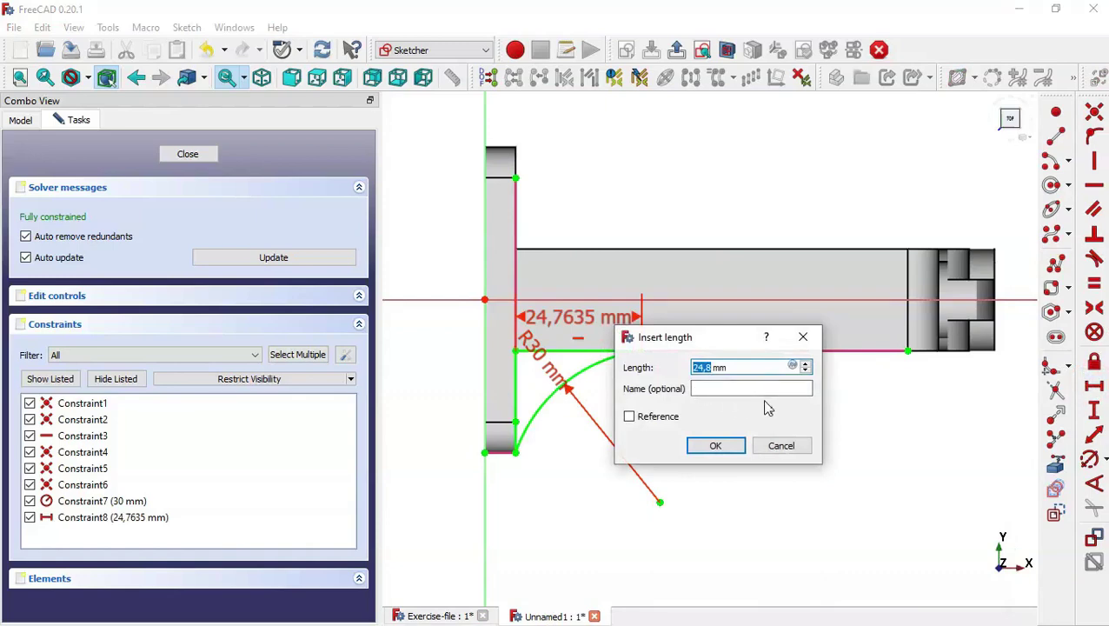
type("28")
key("Return")
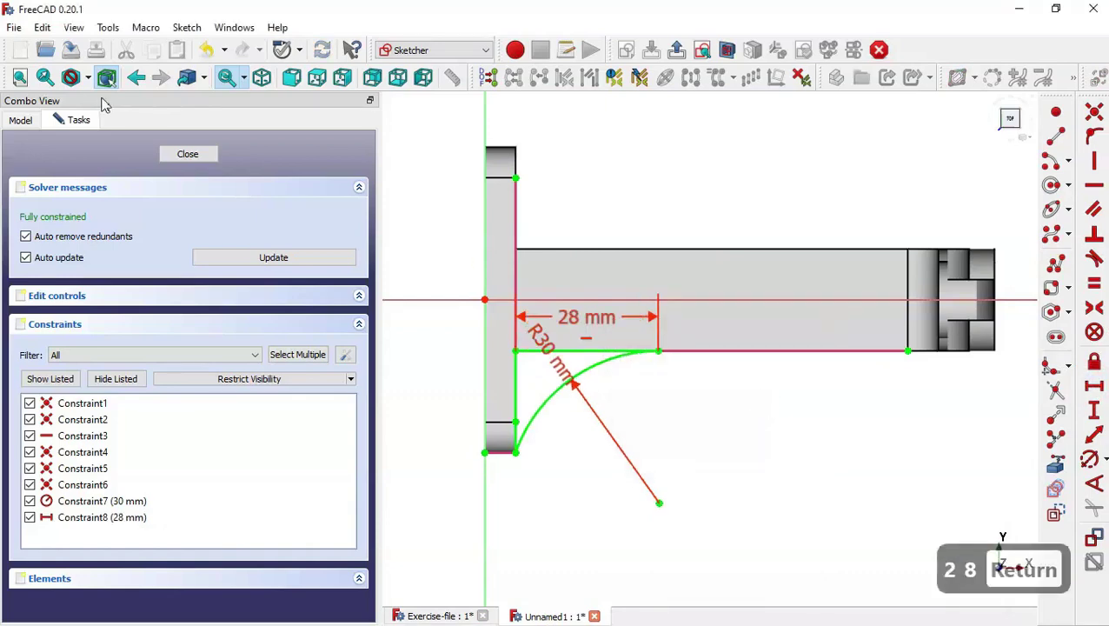
Close the fully constrained rib sketch and start a Pad of it
left_click(182, 154)
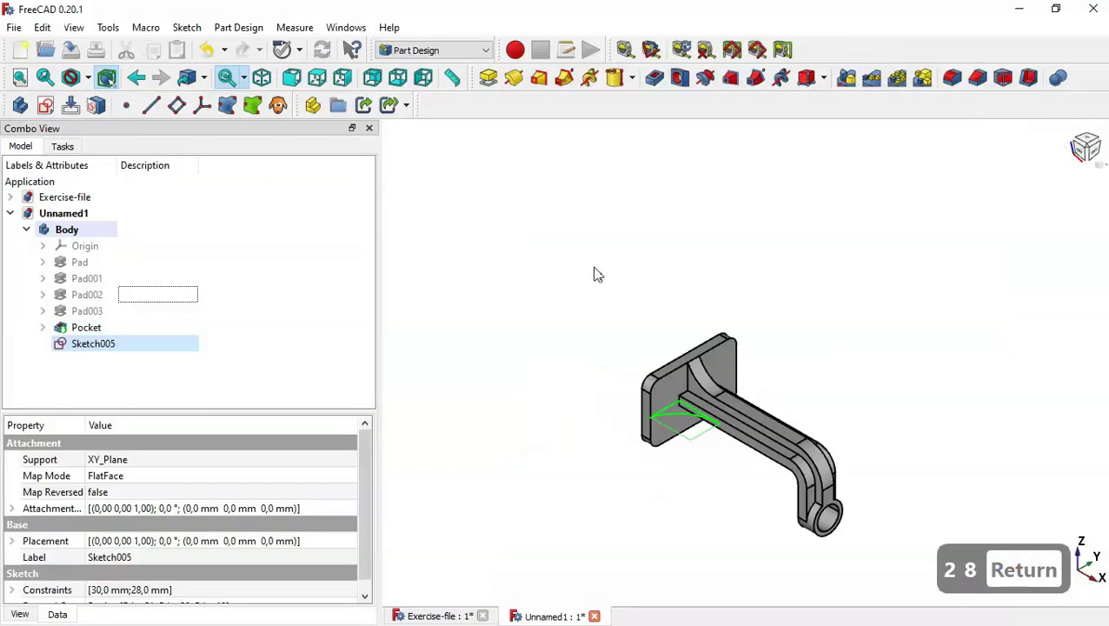
scroll(724, 432, "up", 5)
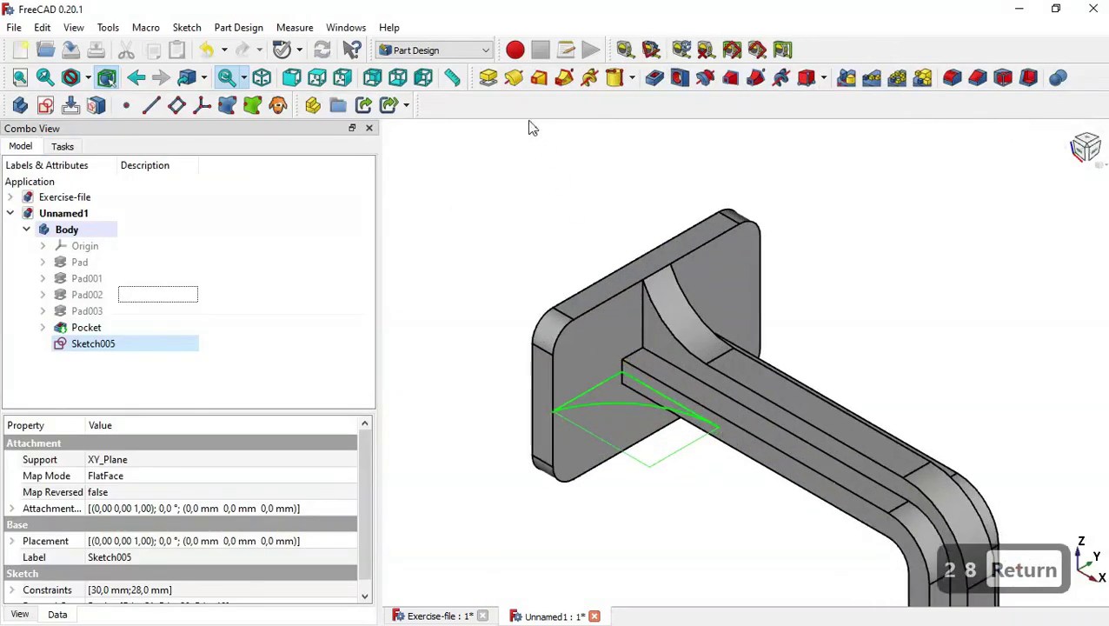
left_click(489, 78)
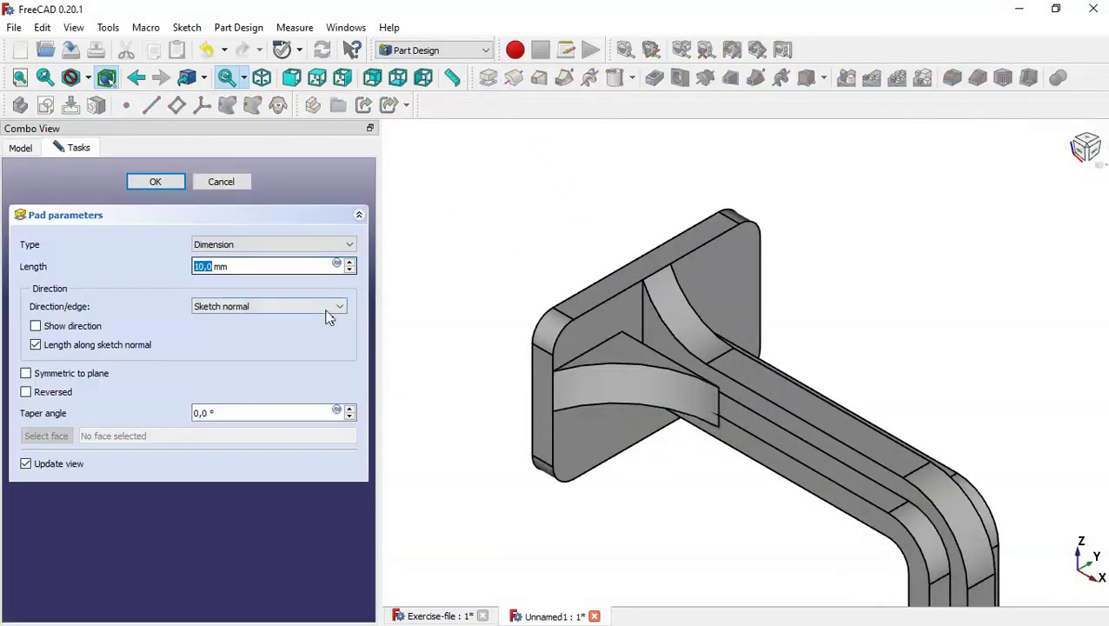
Pad the rib 6 mm symmetric to its plane and select the resulting Pad004
left_click(78, 376)
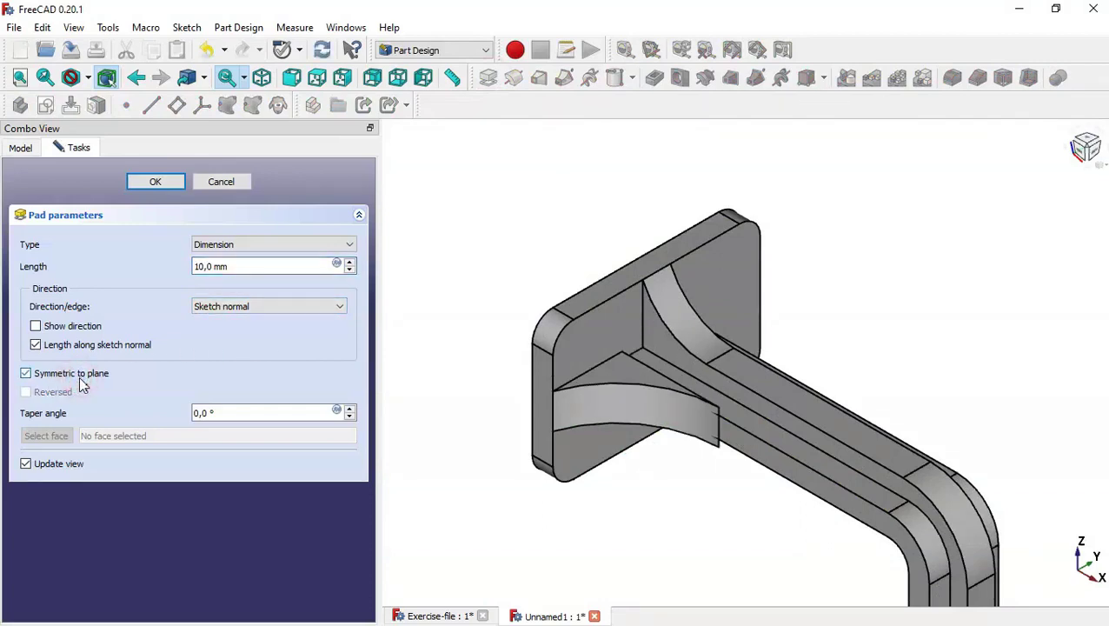
left_click(267, 266)
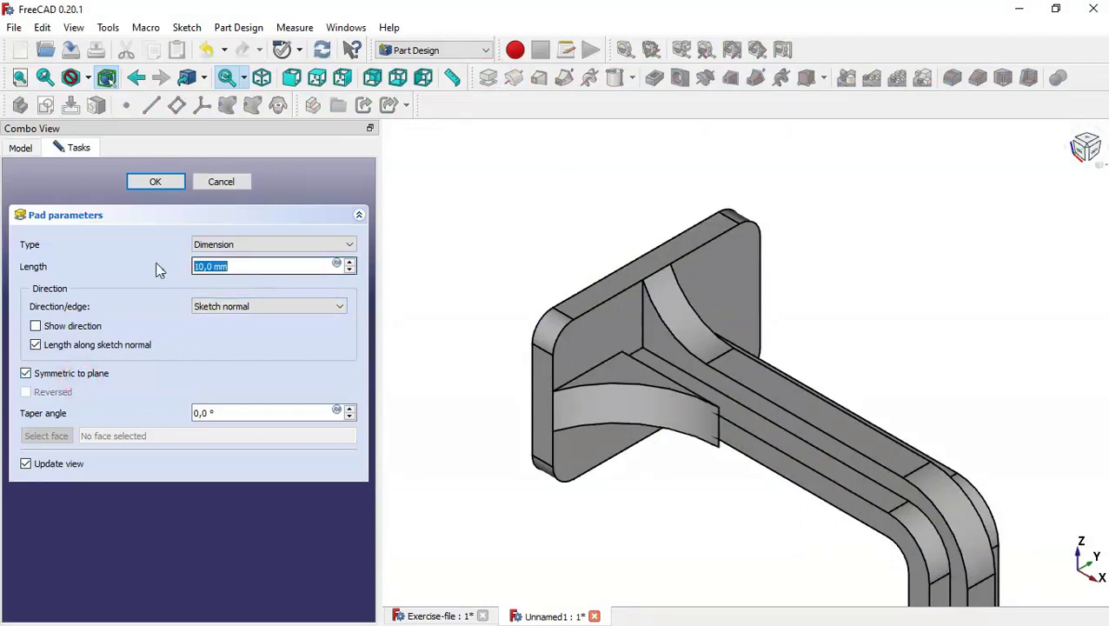
type("5")
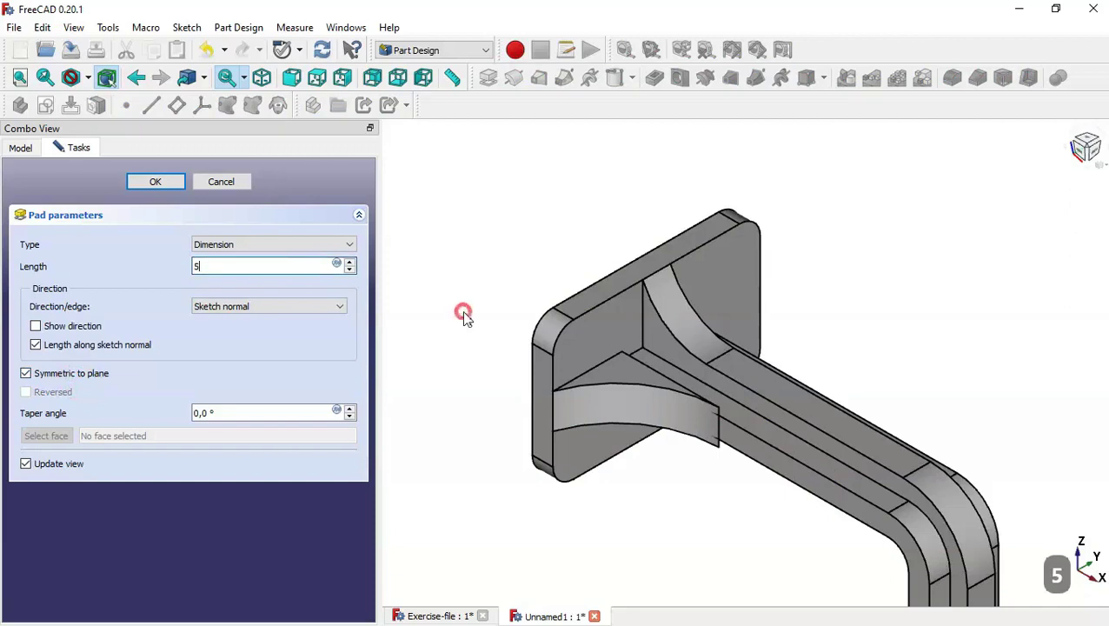
left_click(278, 265)
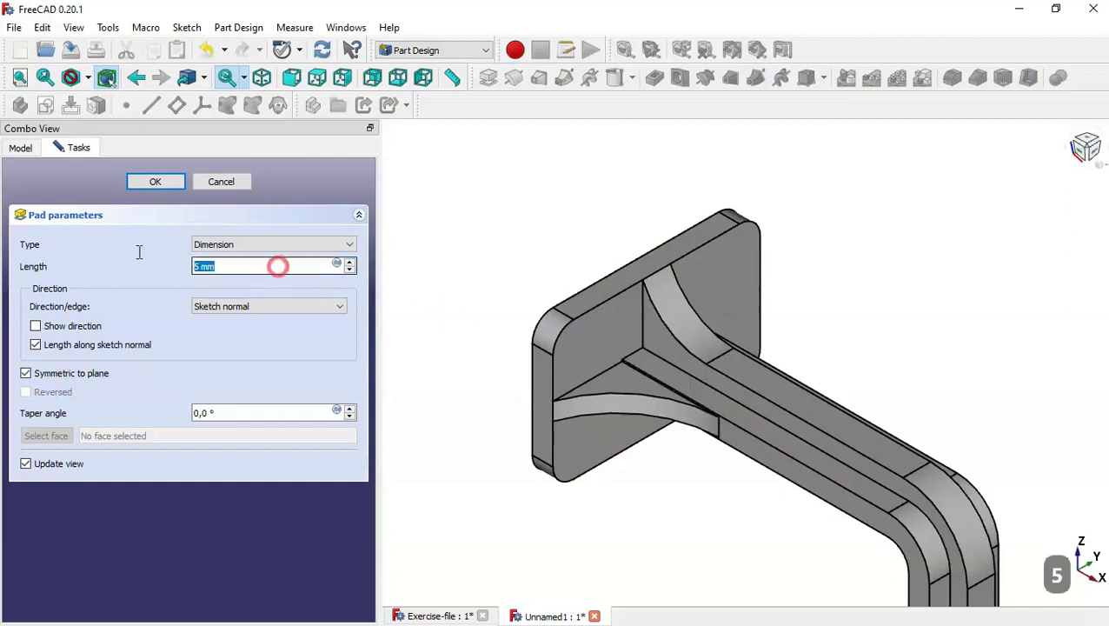
type("6")
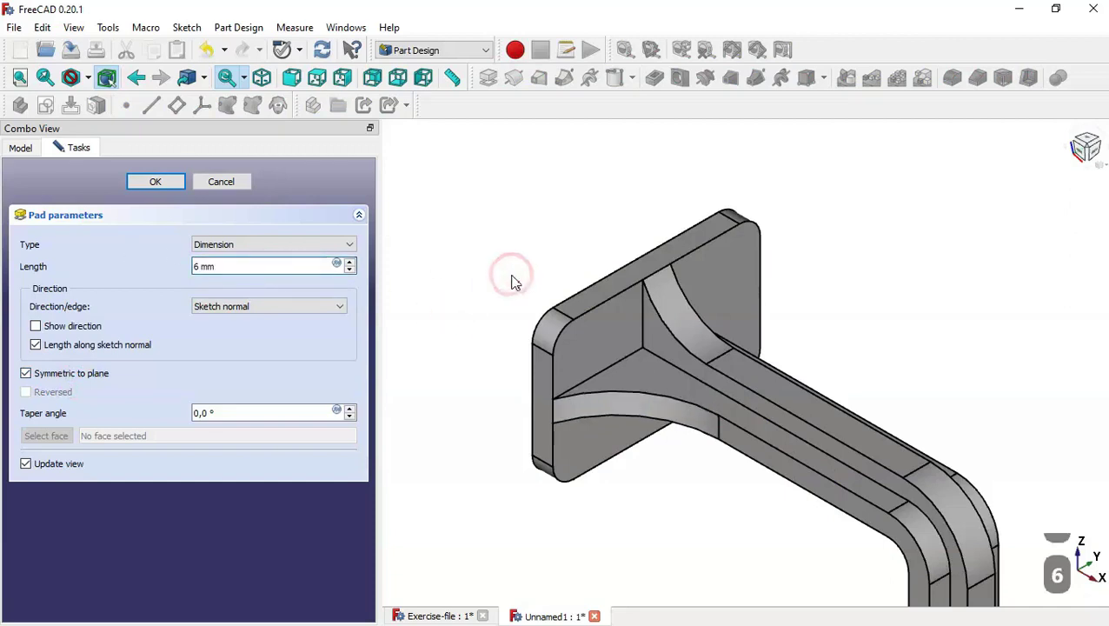
left_click(178, 185)
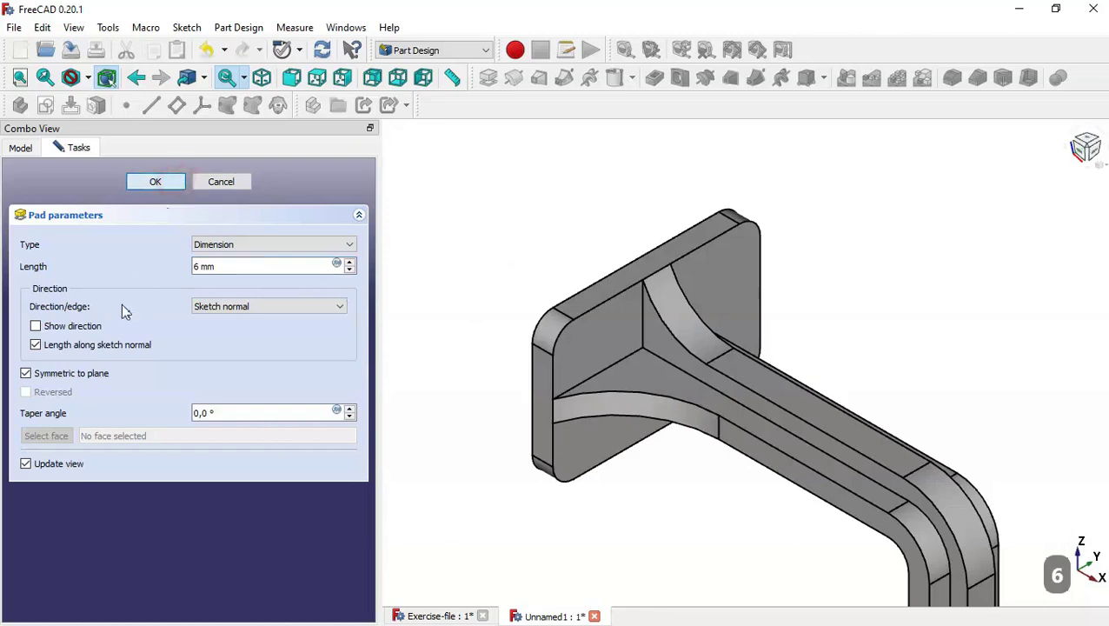
left_click(120, 348)
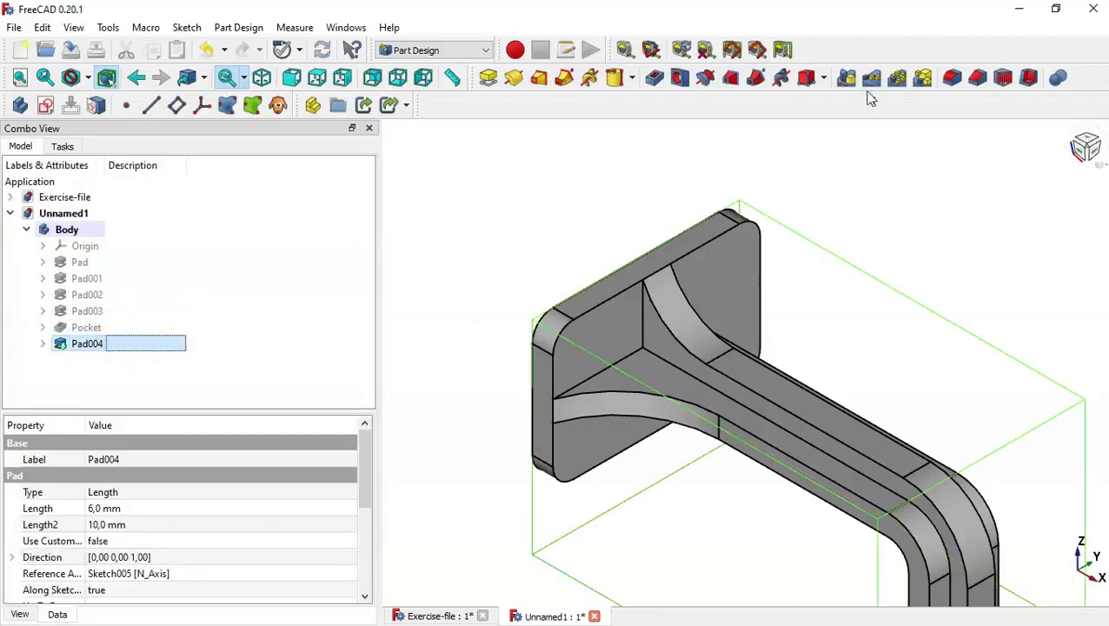
Mirror Pad004 across the Base XZ plane
left_click(848, 78)
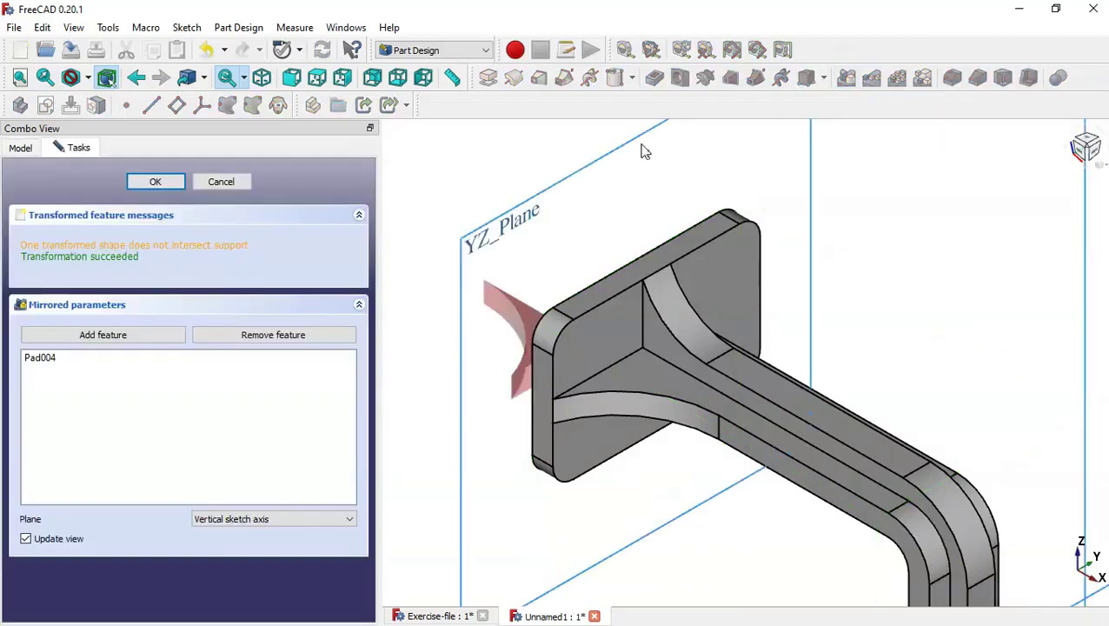
scroll(435, 316, "down", 3)
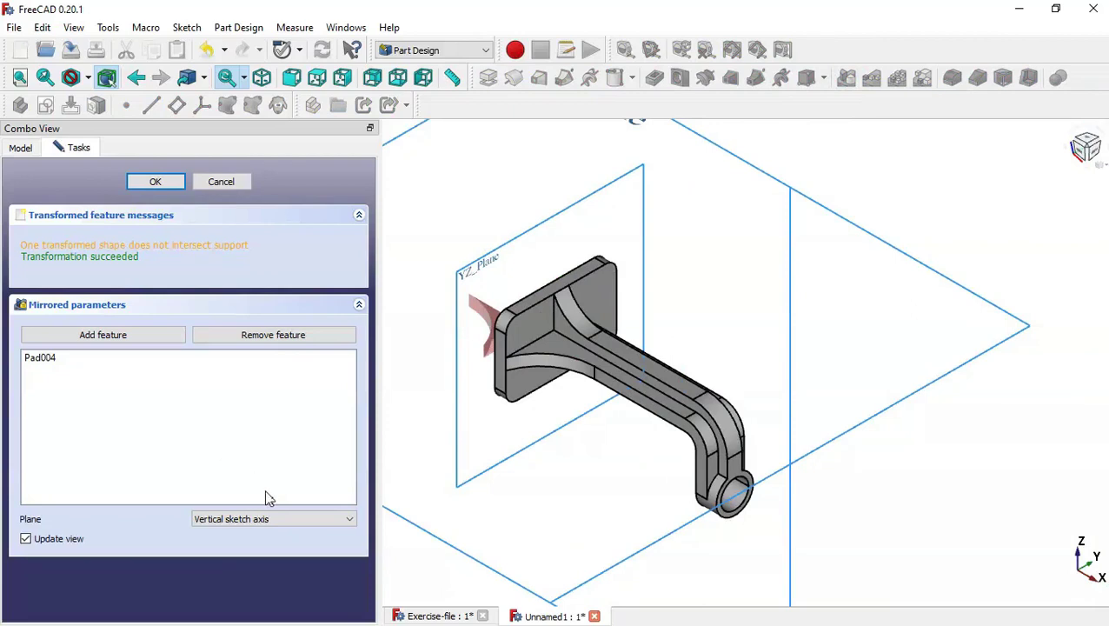
left_click(263, 522)
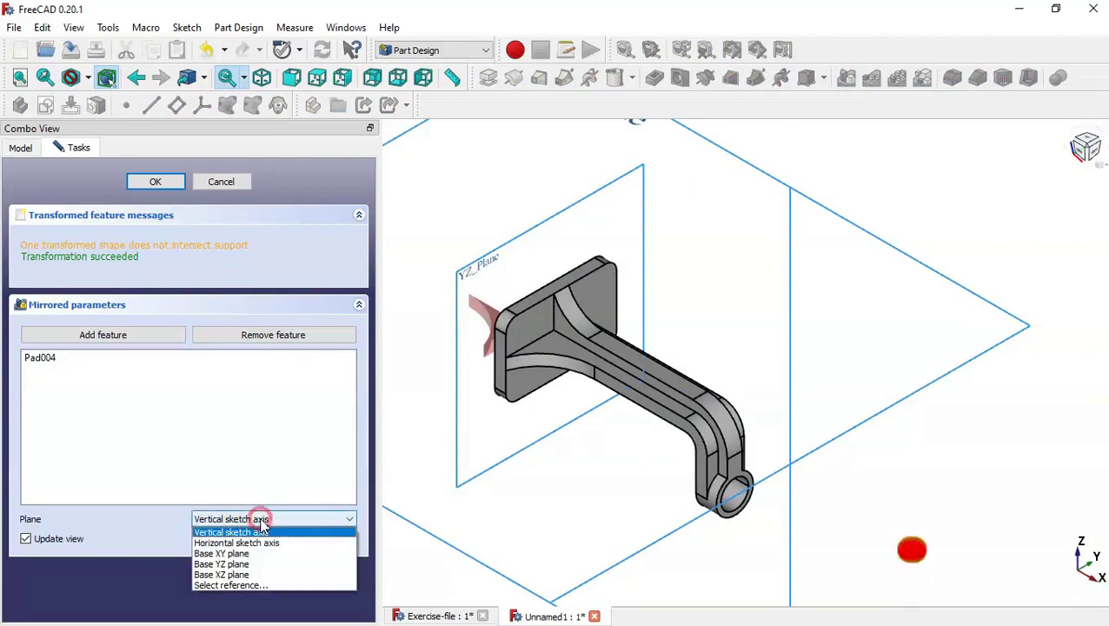
left_click(265, 565)
scroll(687, 513, "down", 3)
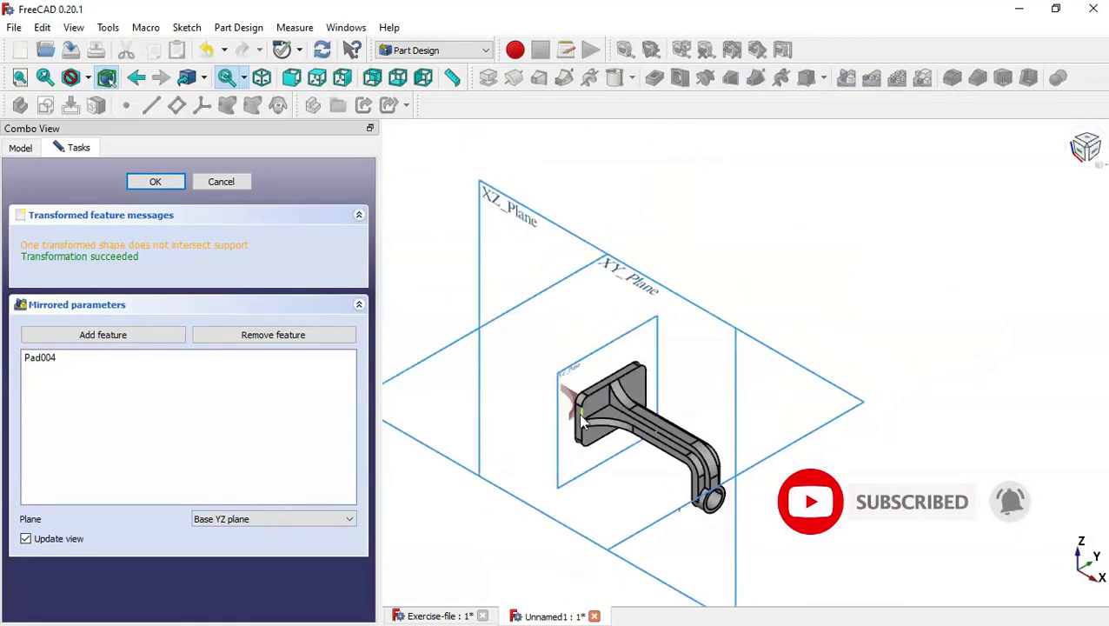
left_click(335, 519)
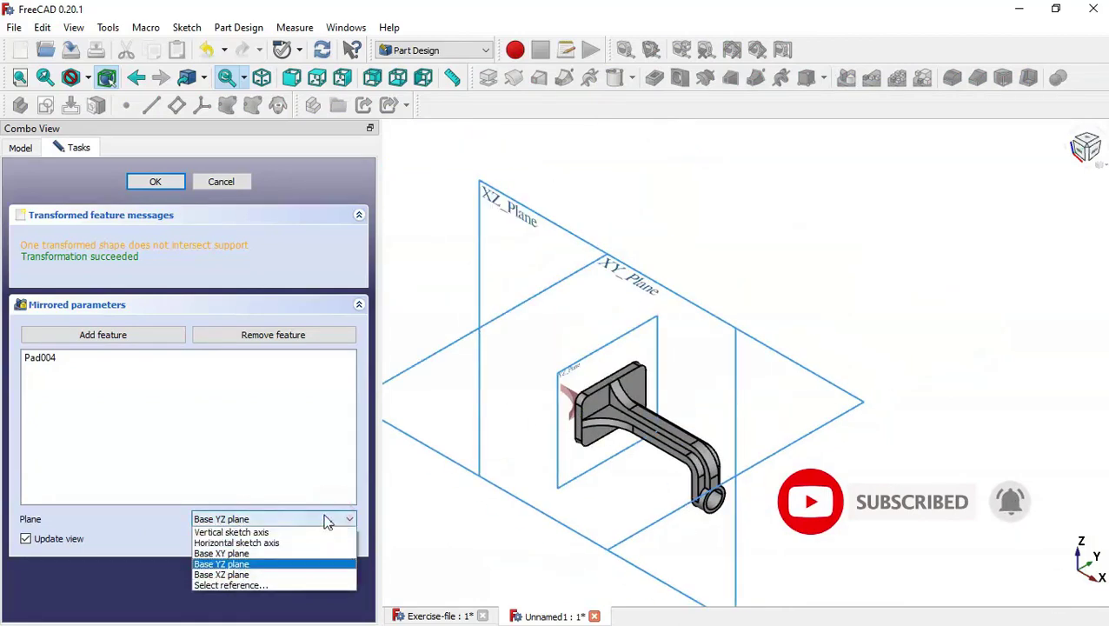
left_click(271, 577)
scroll(585, 463, "up", 3)
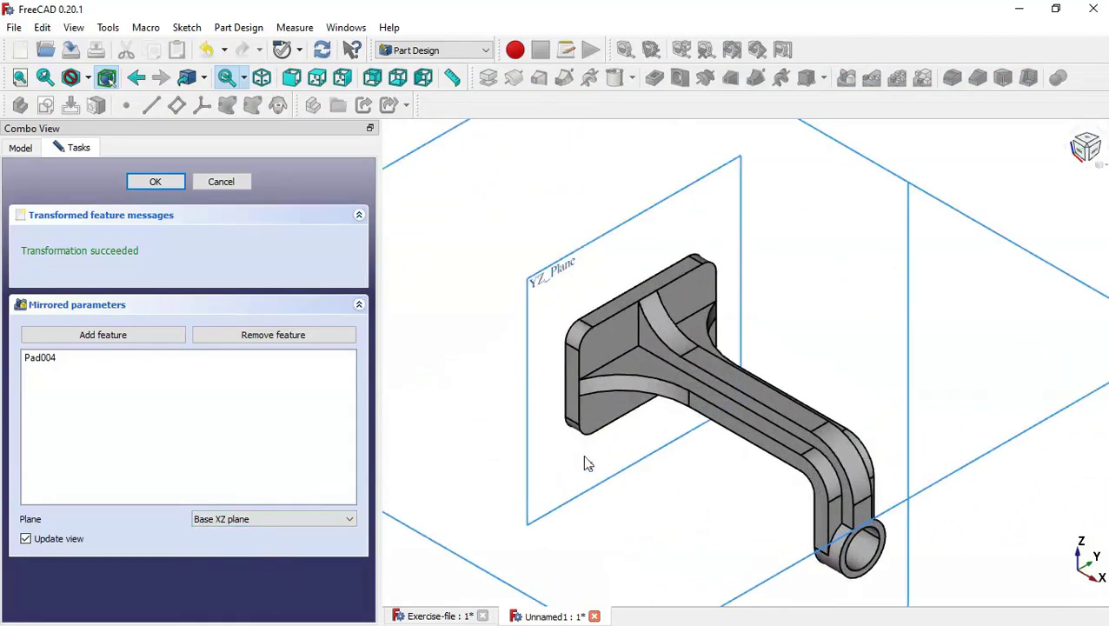
left_click(174, 181)
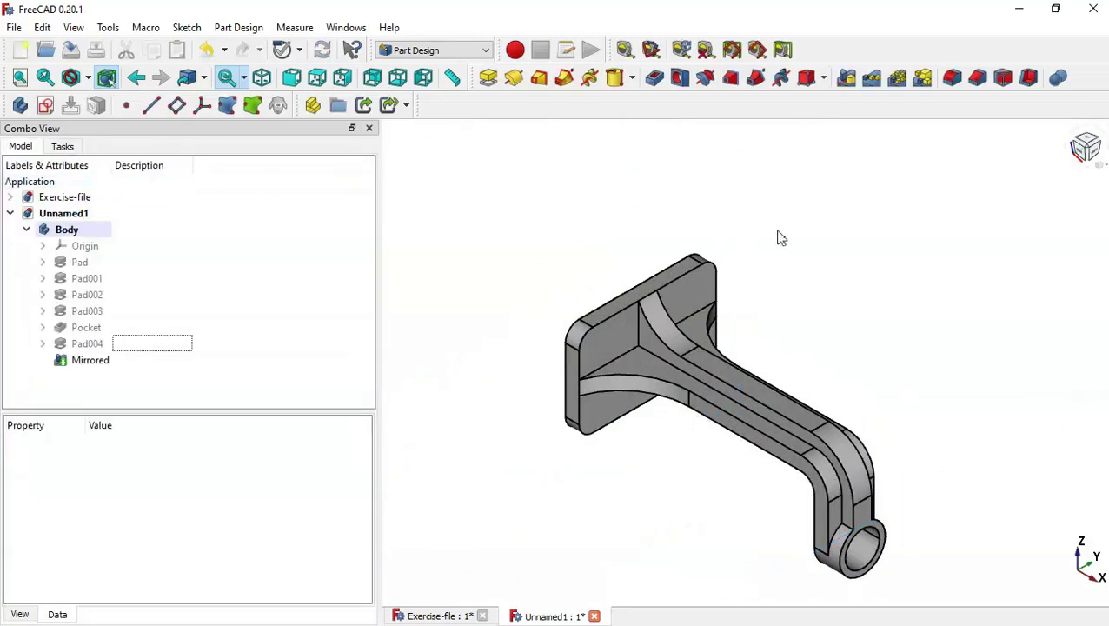
Start a new sketch on the base plate face
middle_click_drag(807, 231, 769, 233)
left_click(625, 403)
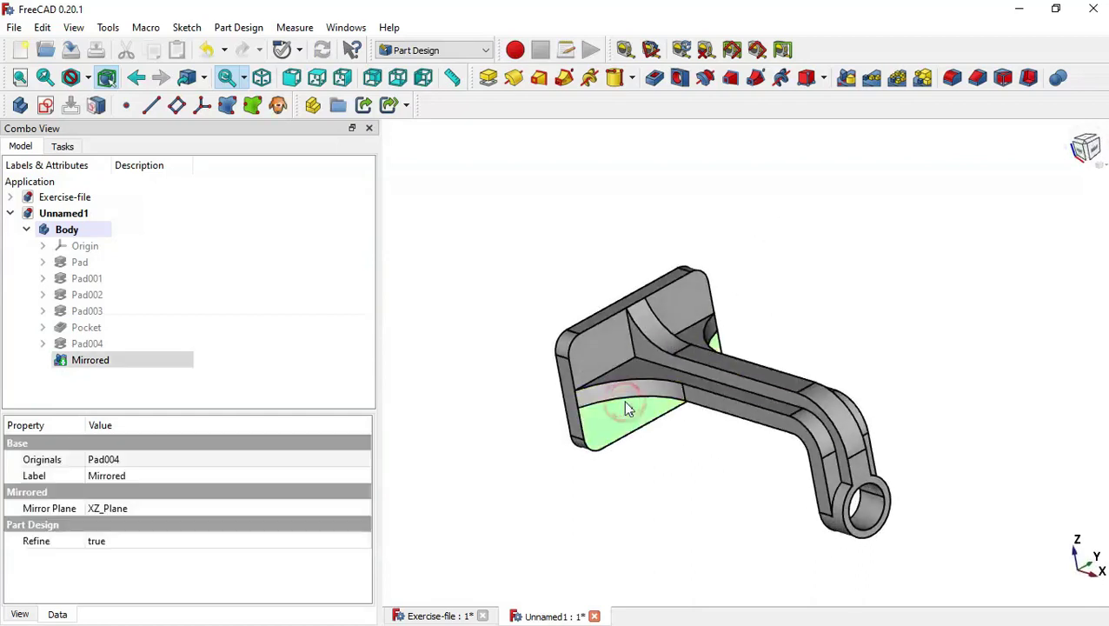
left_click(46, 106)
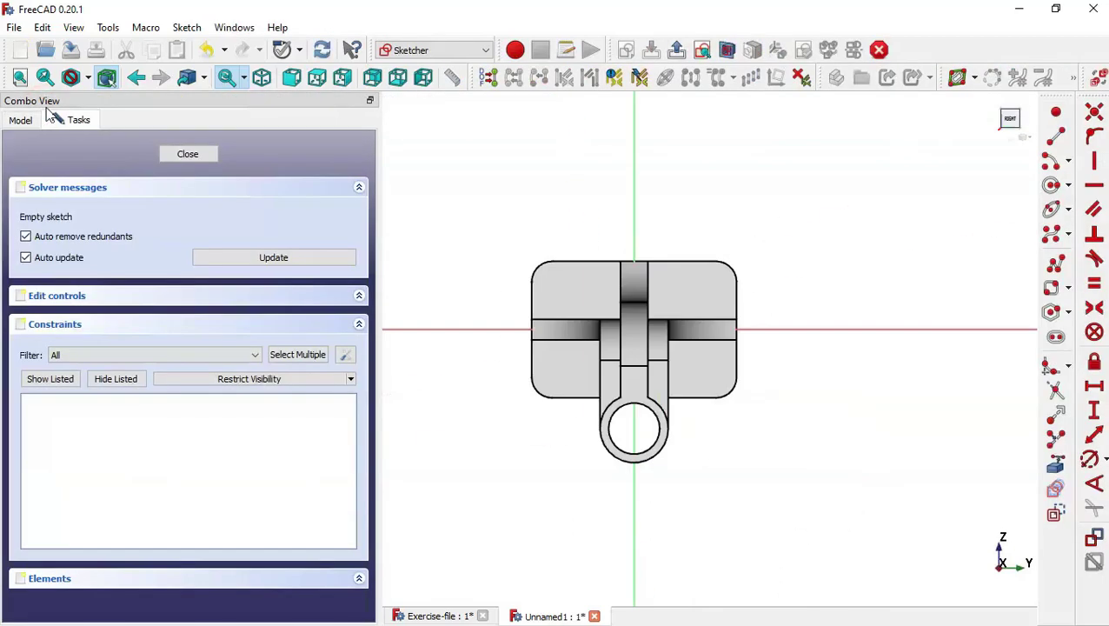
With section view on, draw four circles near the plate's upper-right, lower-right, lower-left and upper-left corners
left_click(727, 50)
scroll(671, 322, "up", 3)
scroll(765, 314, "down", 3)
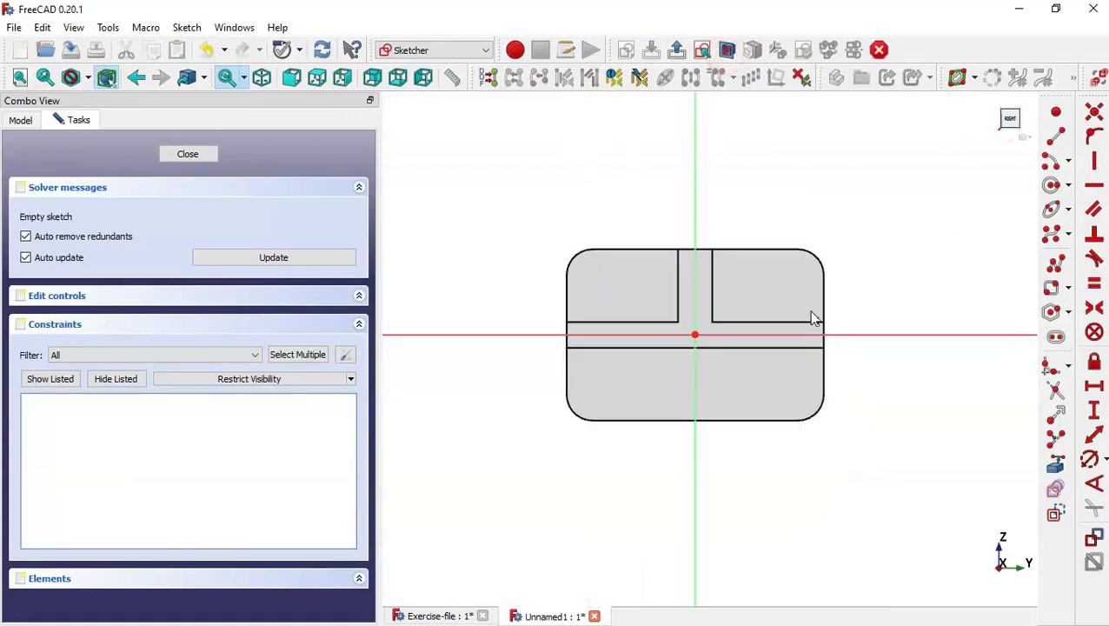
left_click(1051, 185)
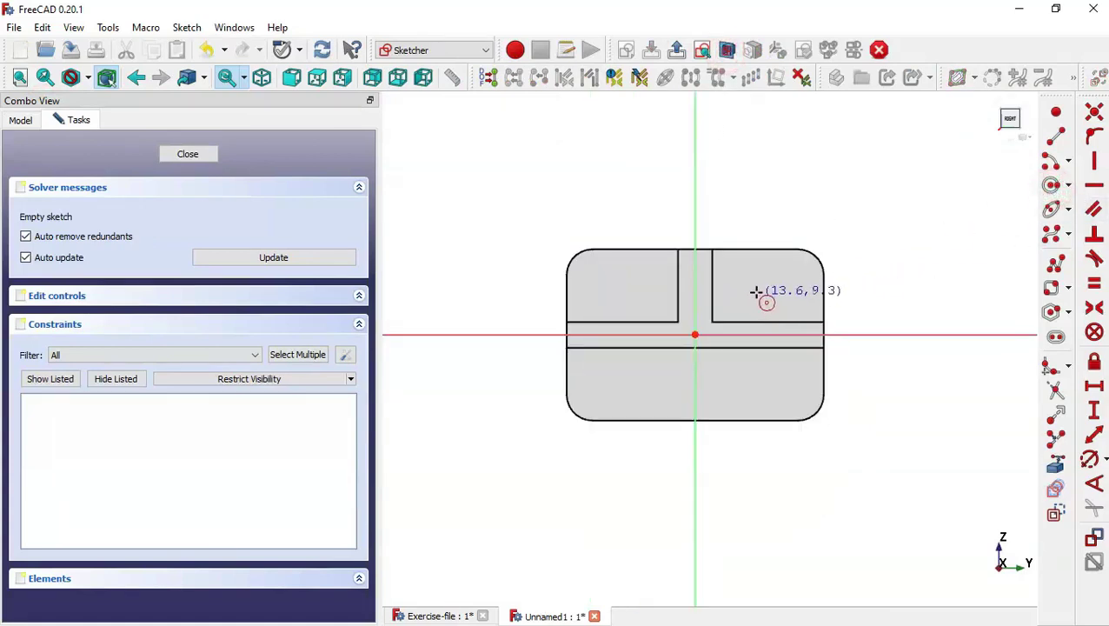
left_click(778, 288)
left_click(792, 309)
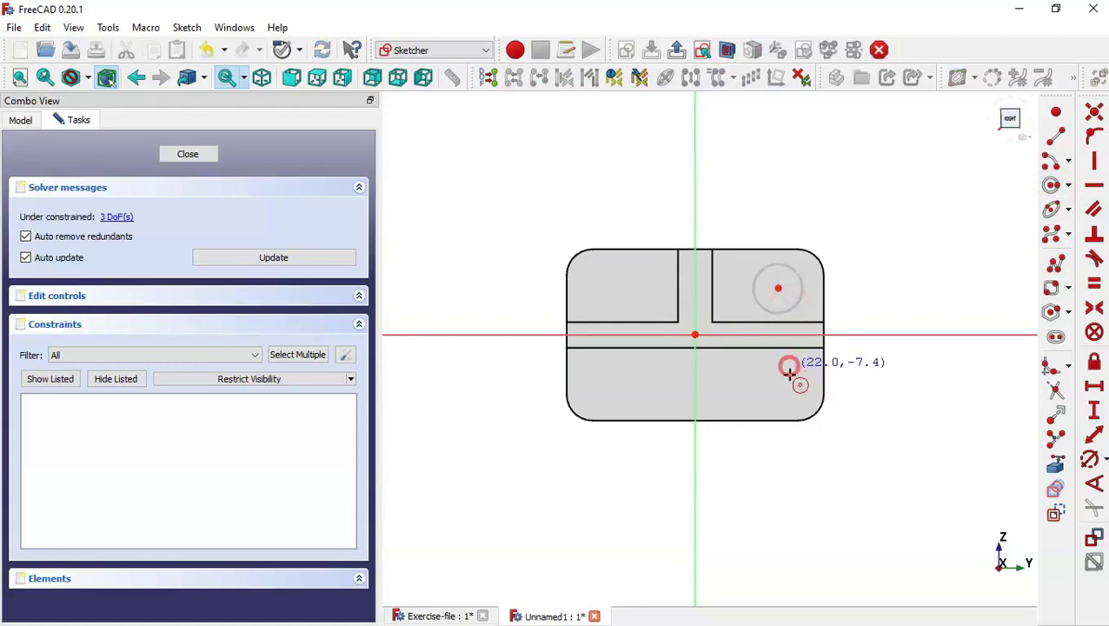
left_click(789, 367)
left_click(792, 401)
left_click(606, 389)
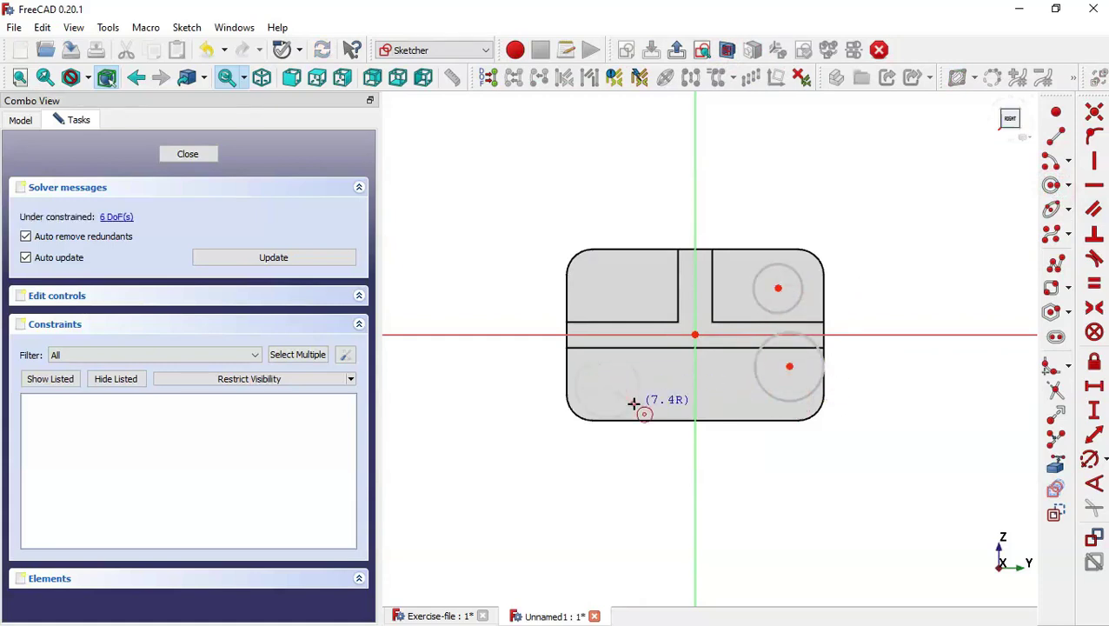
left_click(634, 403)
left_click(614, 295)
left_click(646, 310)
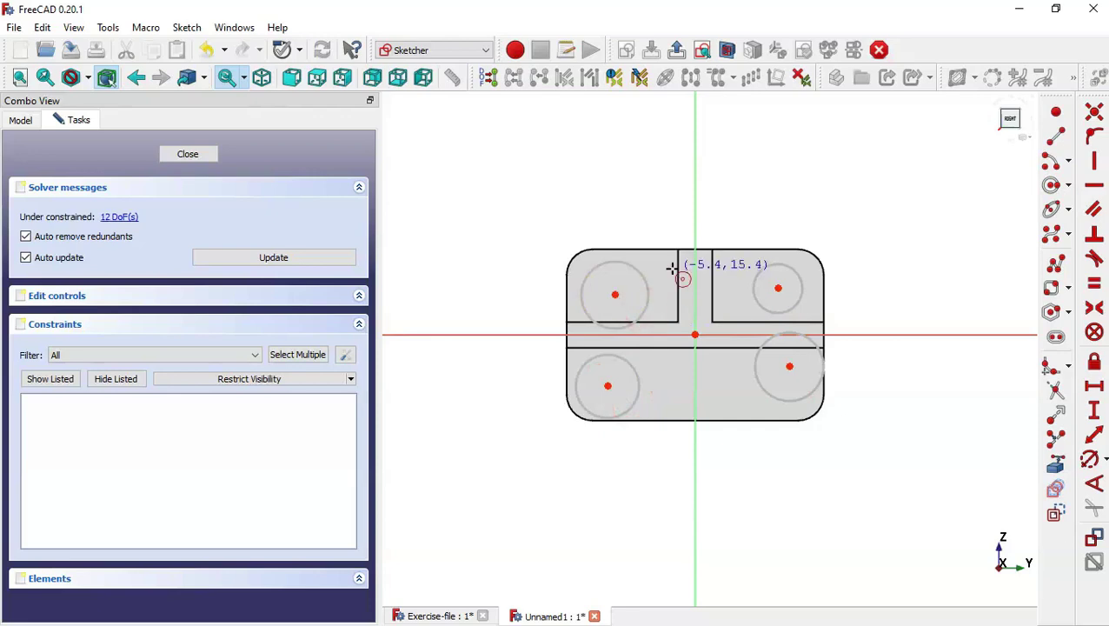
key("Escape")
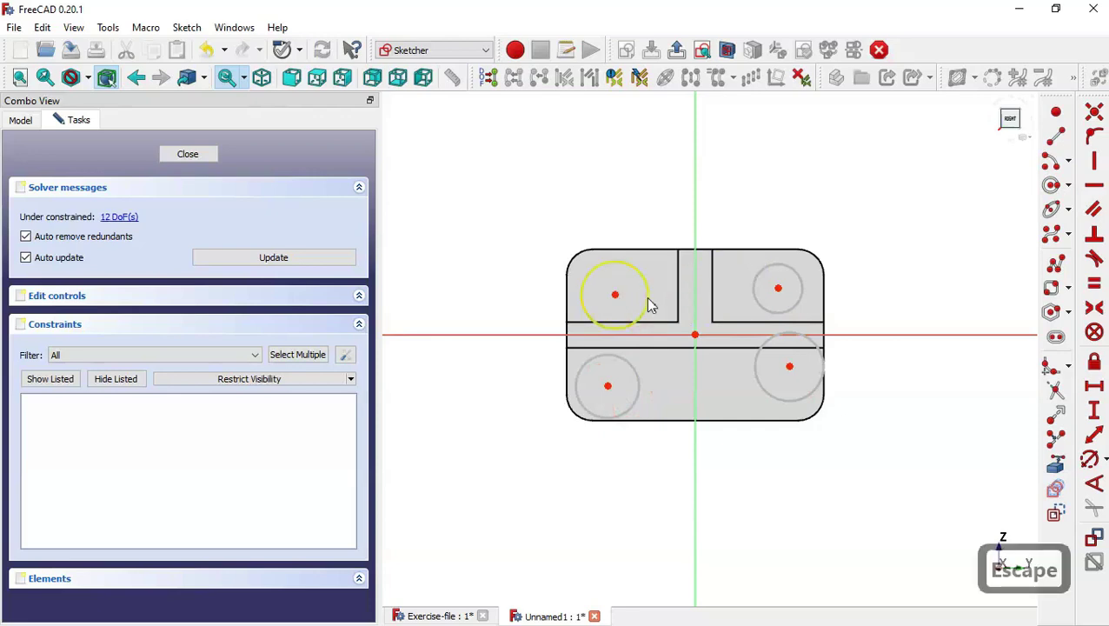
left_click(639, 374)
Make all four boss circles equal in size
left_click(646, 313)
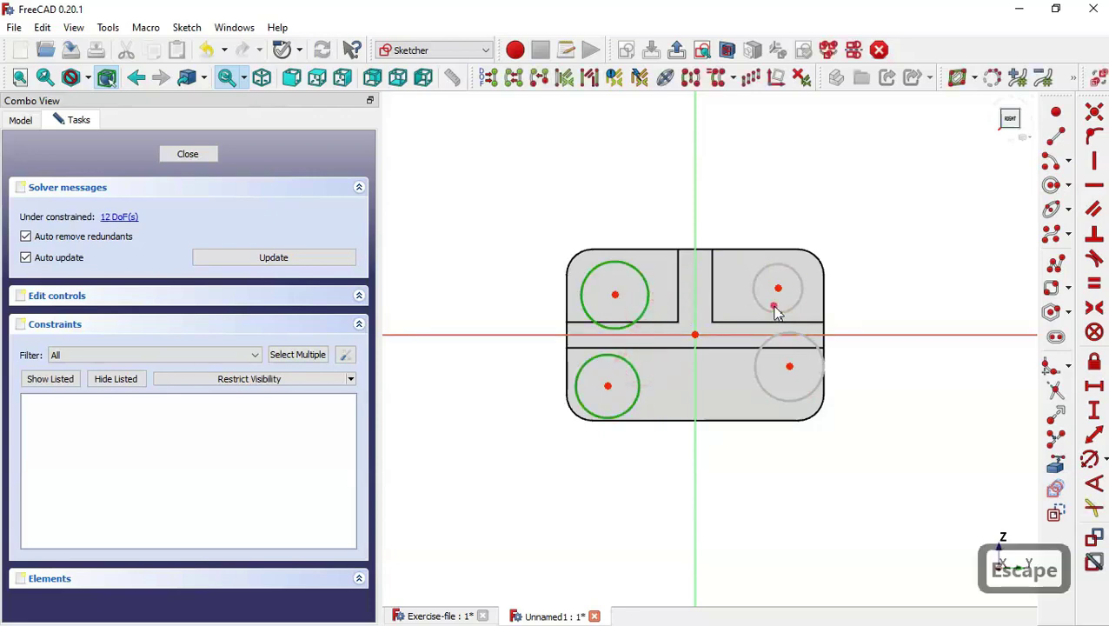
left_click(776, 313)
left_click(788, 310)
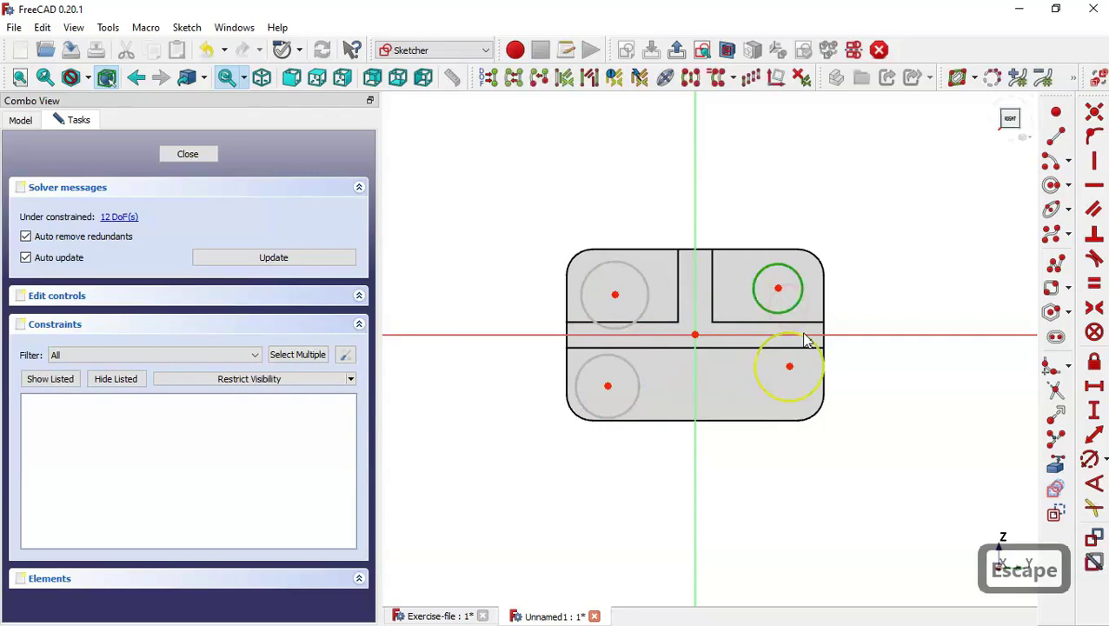
left_click(805, 336)
left_click(637, 412)
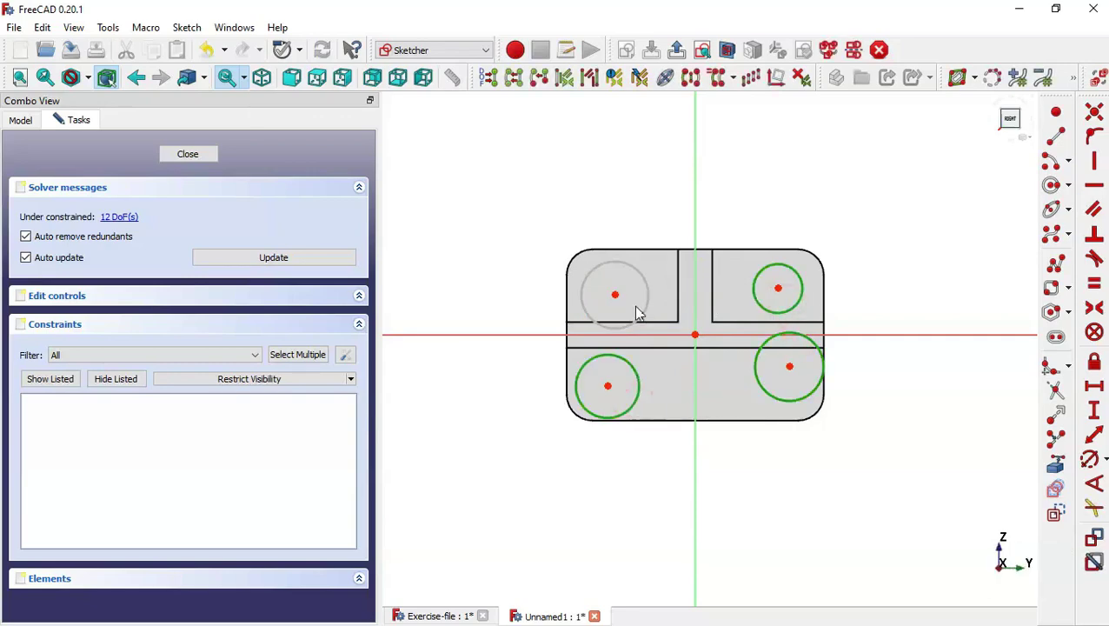
left_click(643, 313)
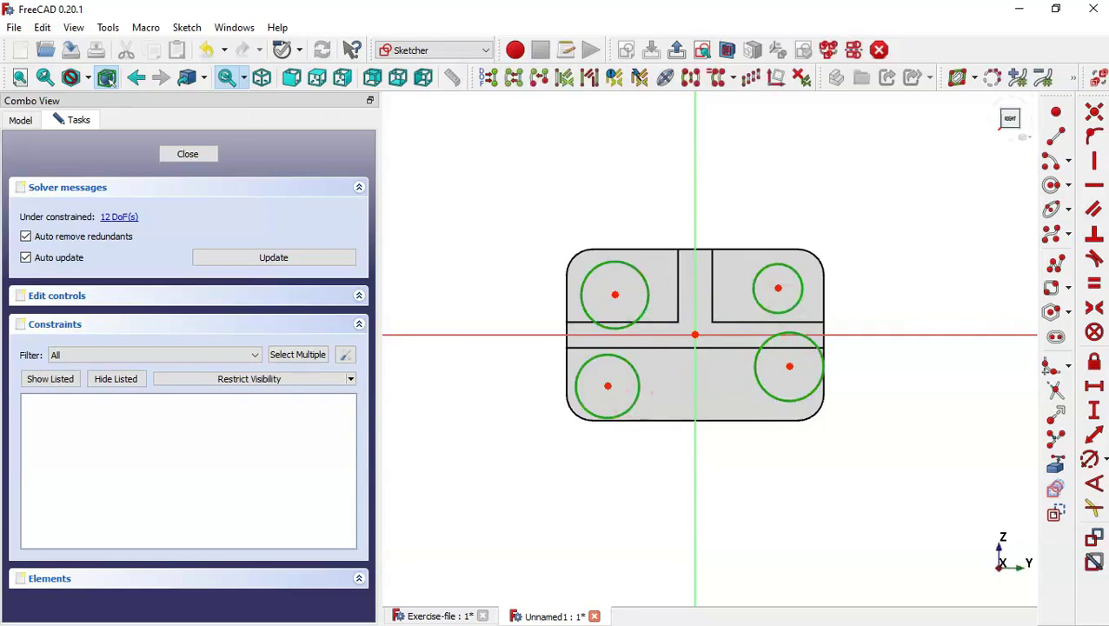
left_click(1095, 283)
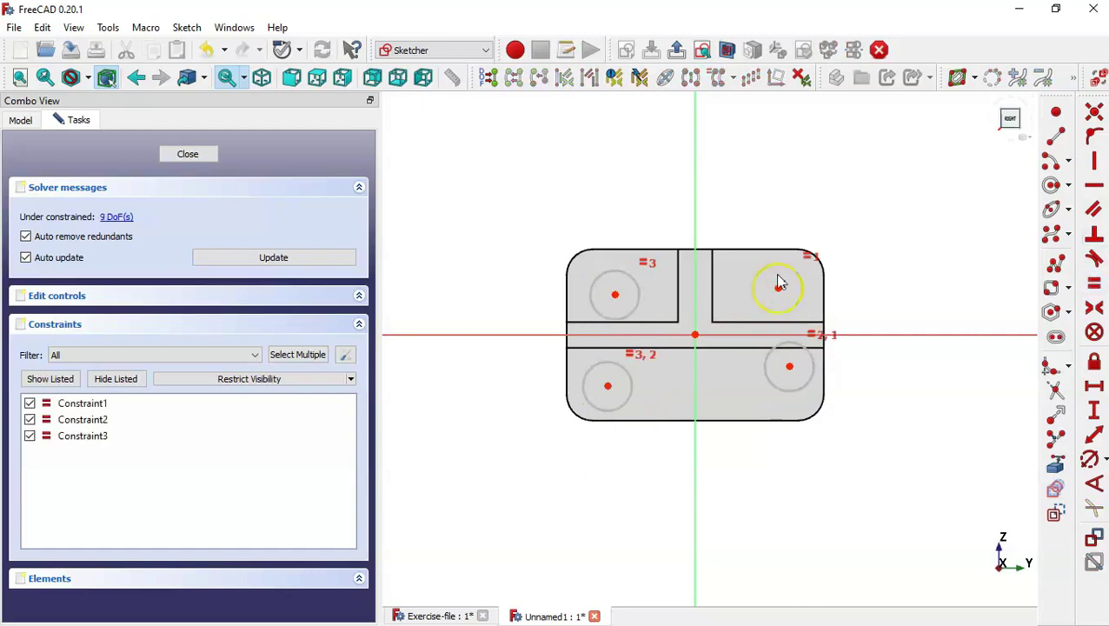
Make the right and left circle pairs symmetric about the horizontal axis
scroll(776, 283, "up", 1)
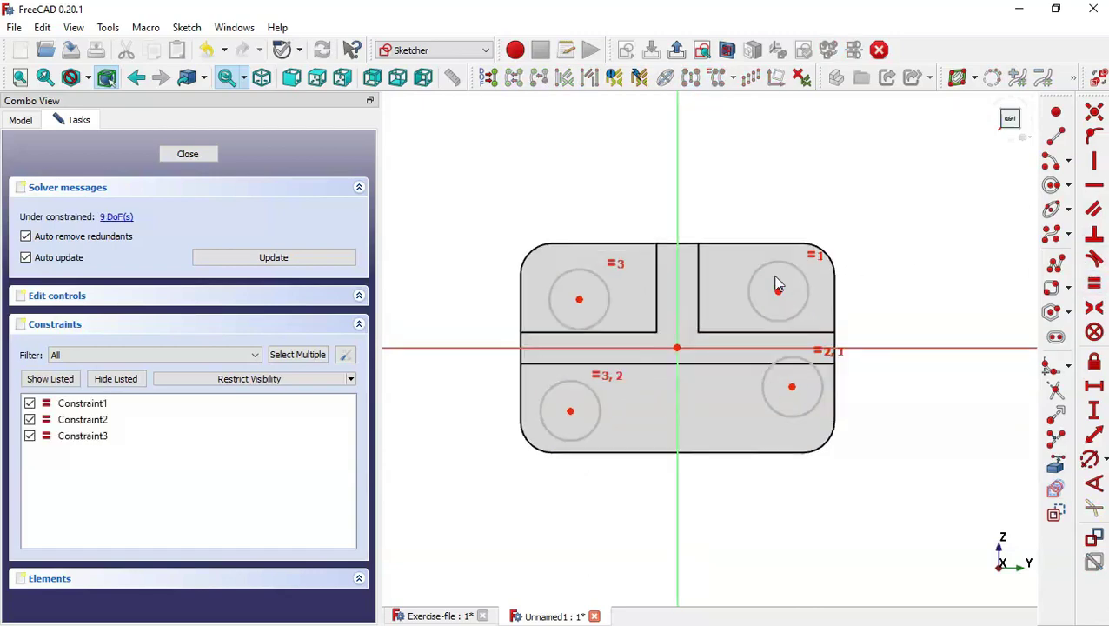
left_click(1092, 309)
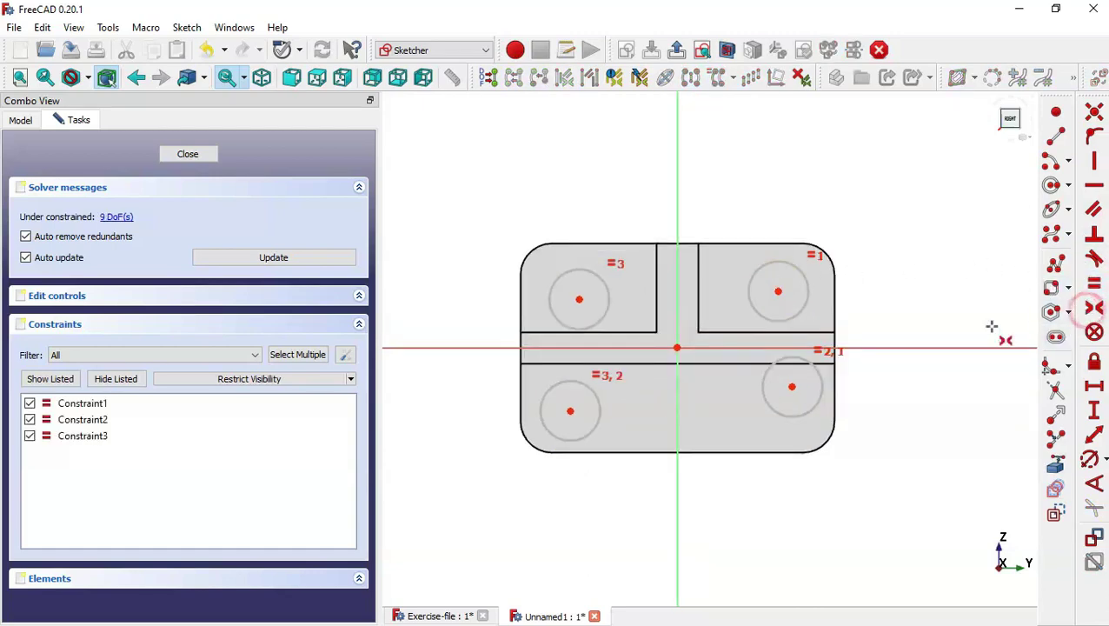
left_click(791, 387)
left_click(779, 289)
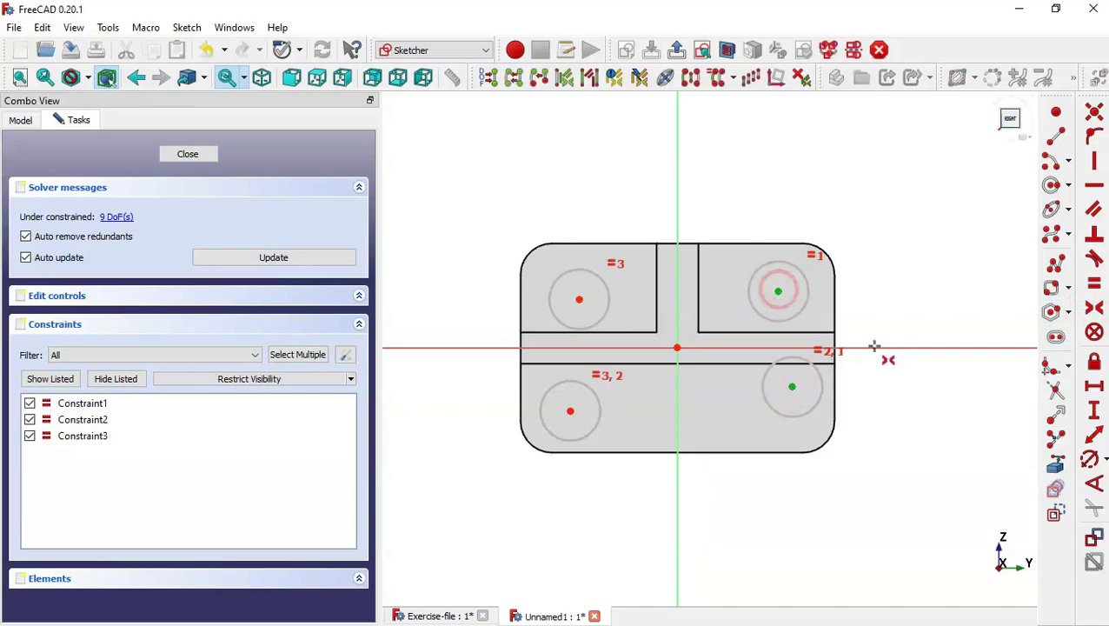
left_click(887, 348)
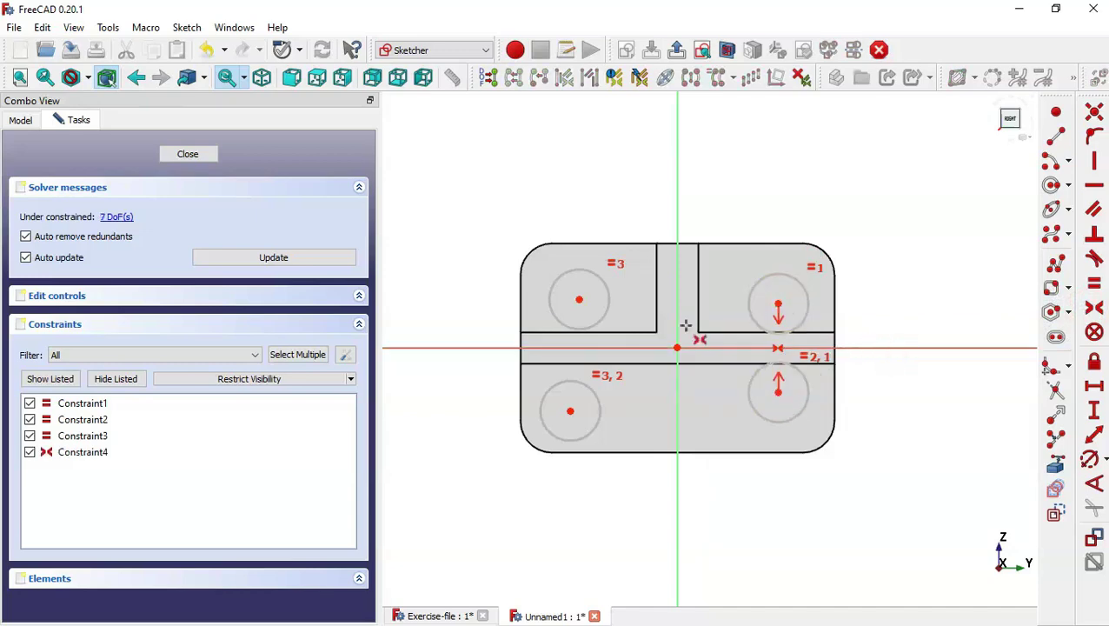
left_click(580, 300)
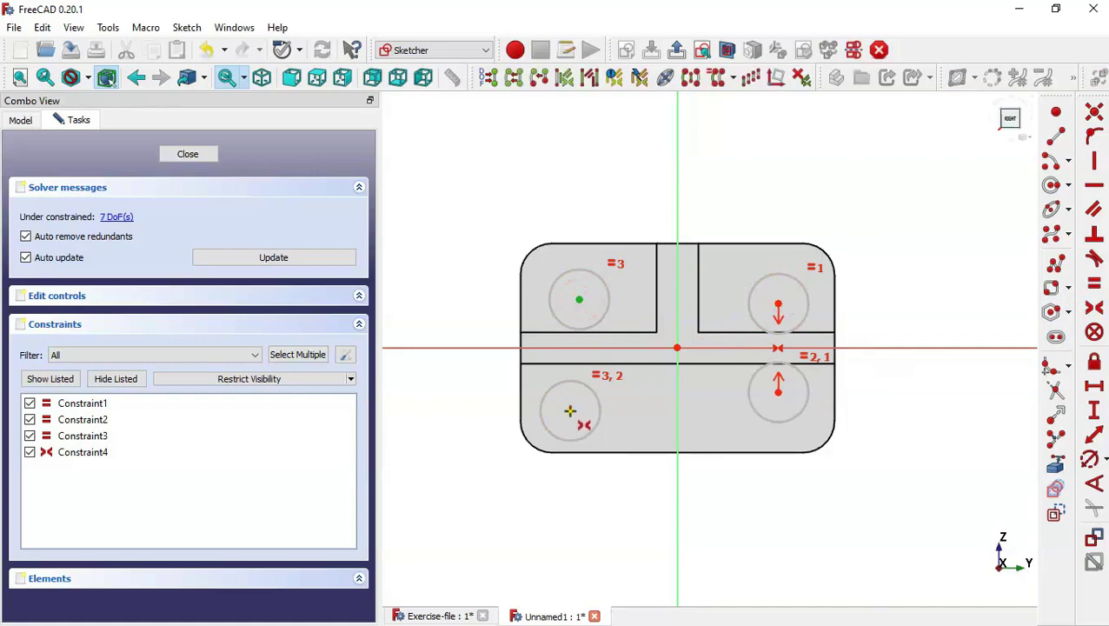
left_click(569, 411)
left_click(611, 347)
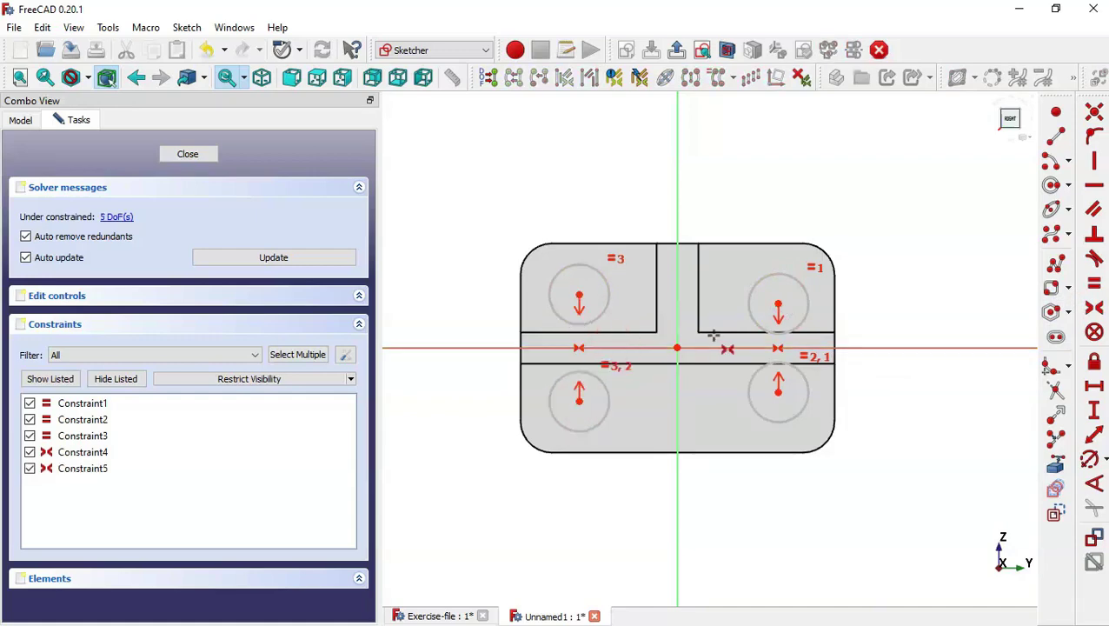
Make the top circle pair symmetric about the vertical axis and bring up the reference drawing
left_click(579, 296)
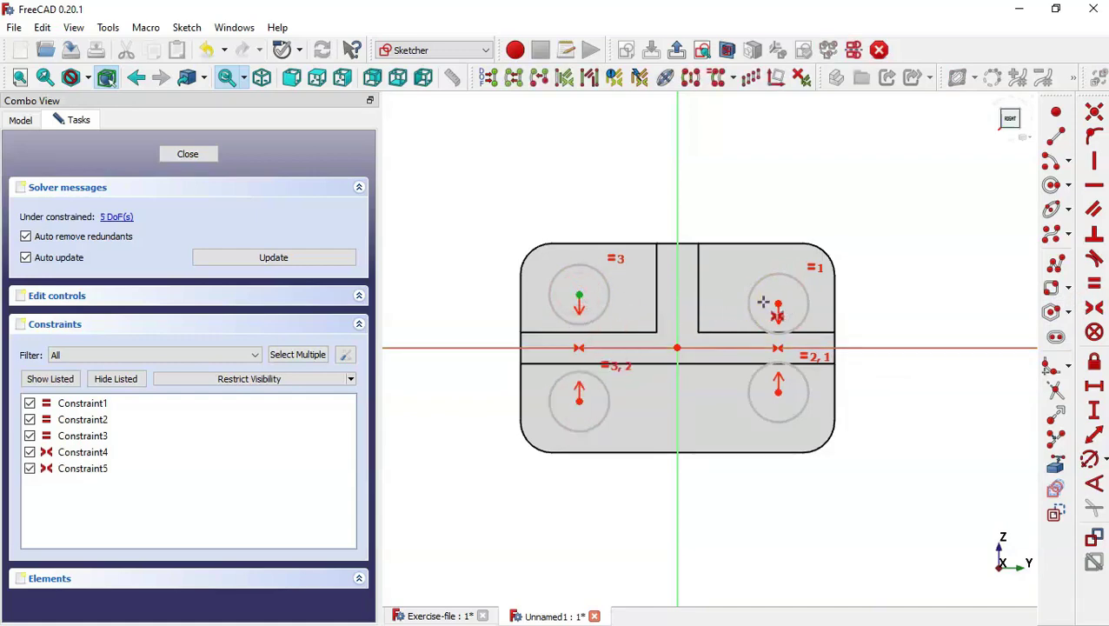
key("Escape")
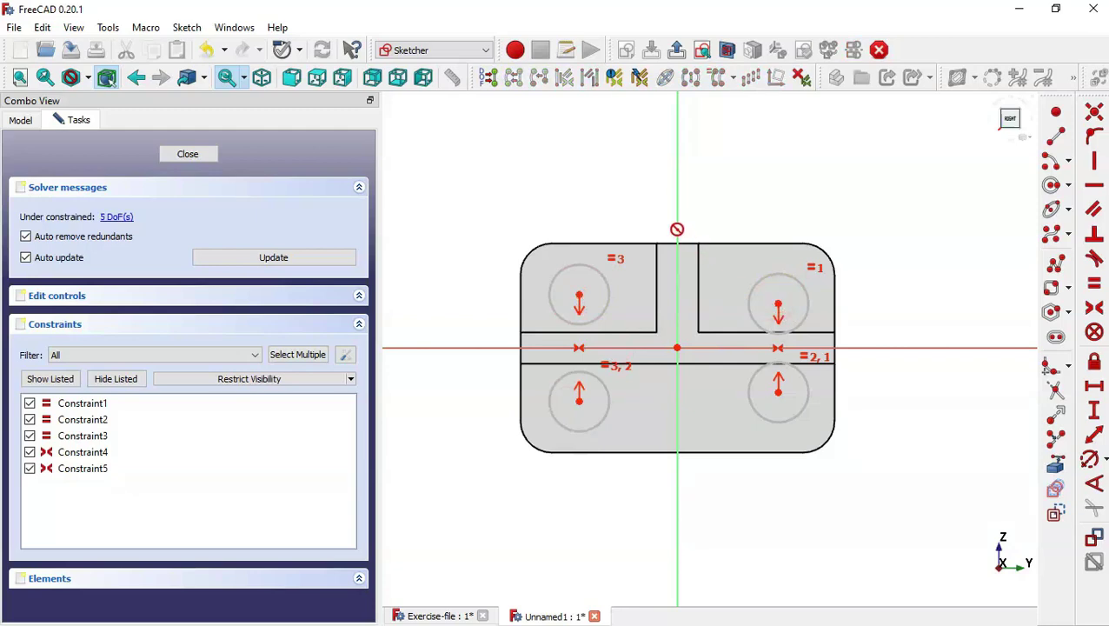
left_click(579, 296)
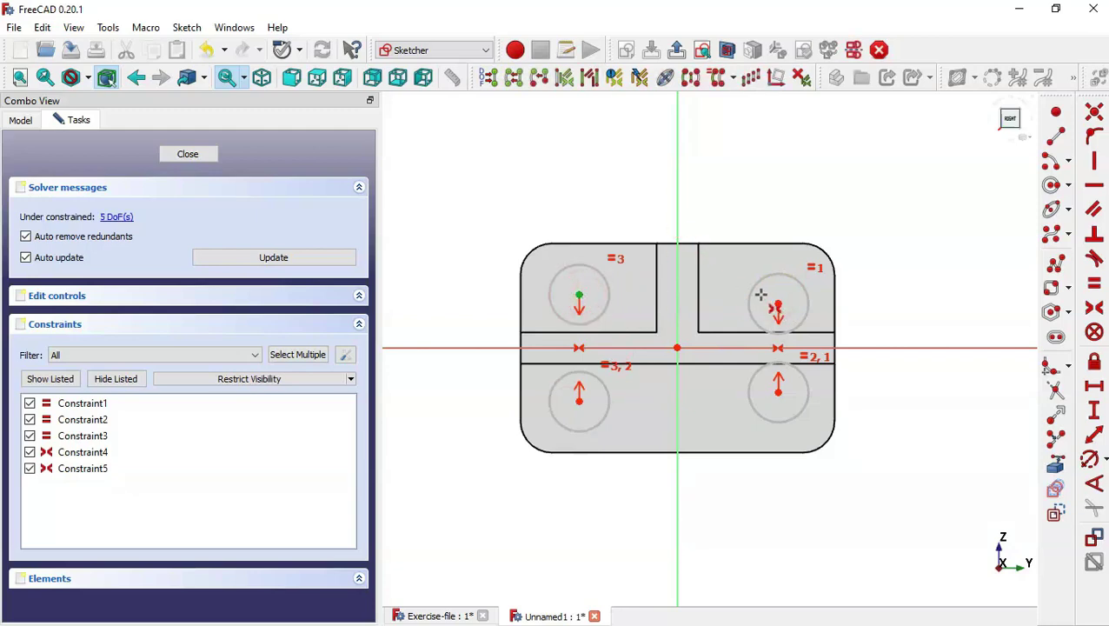
left_click(778, 302)
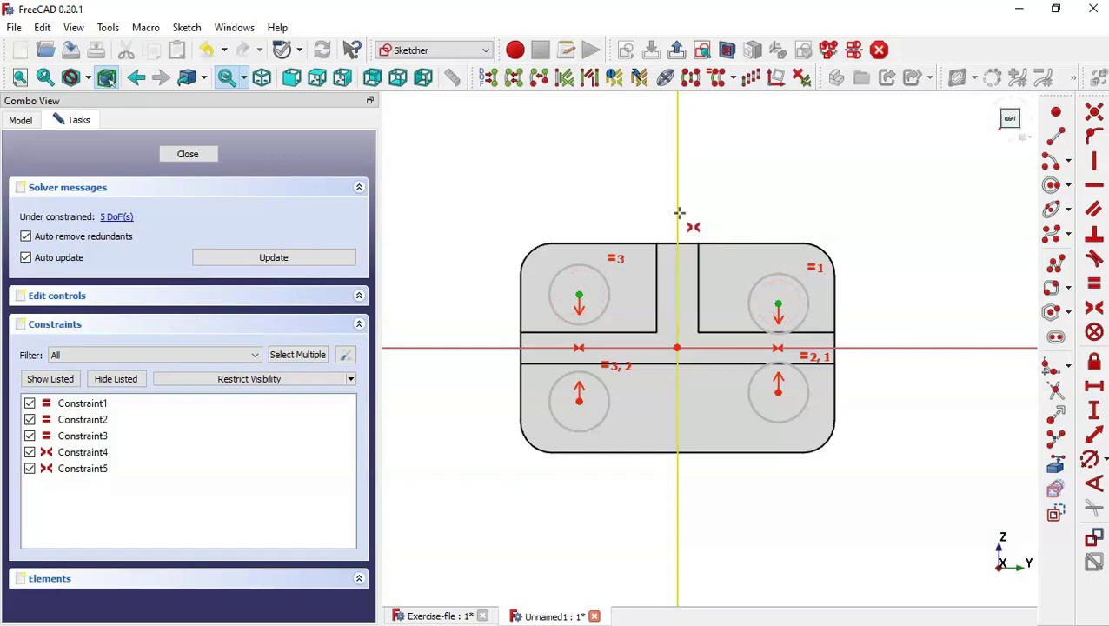
left_click(679, 212)
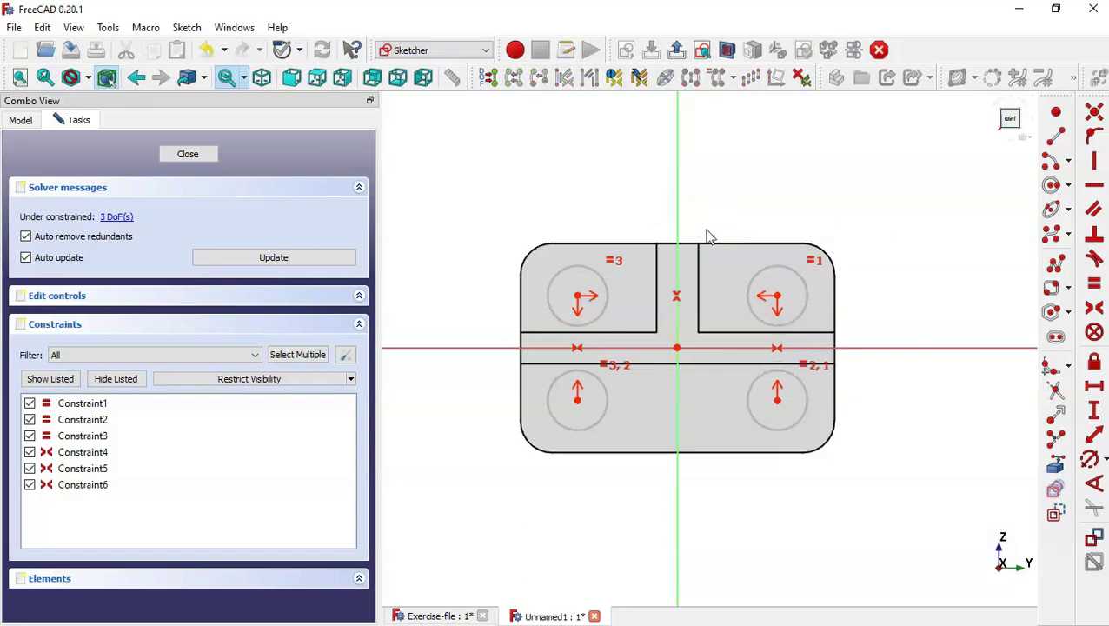
left_click(448, 617)
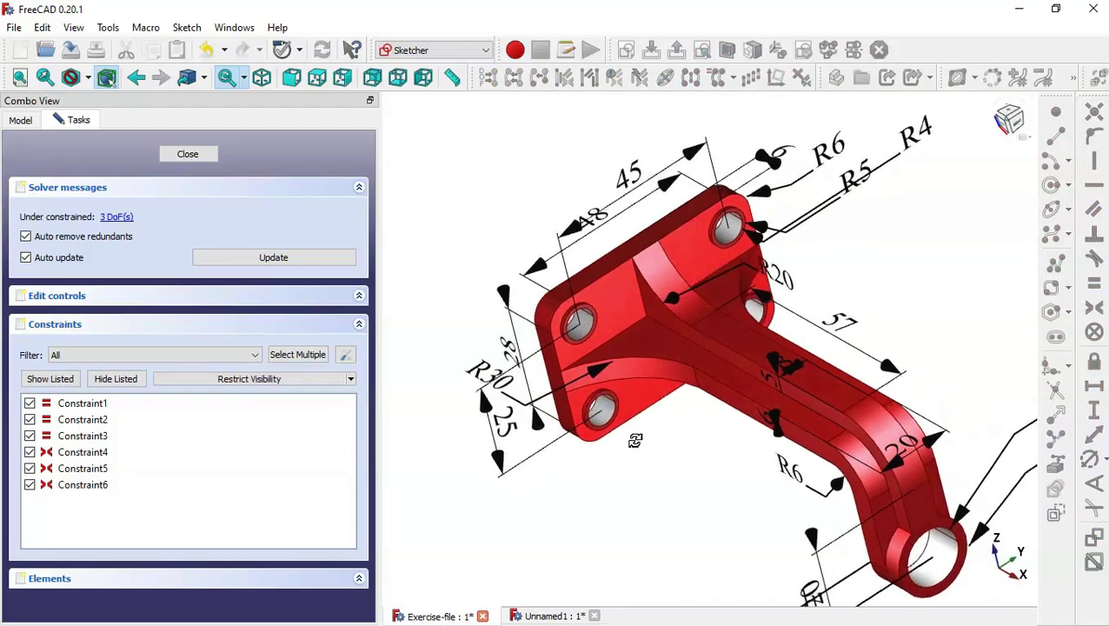
View the reference from the right side and zoom to read the R6/R4 radii, then return to Unnamed1
left_click(347, 78)
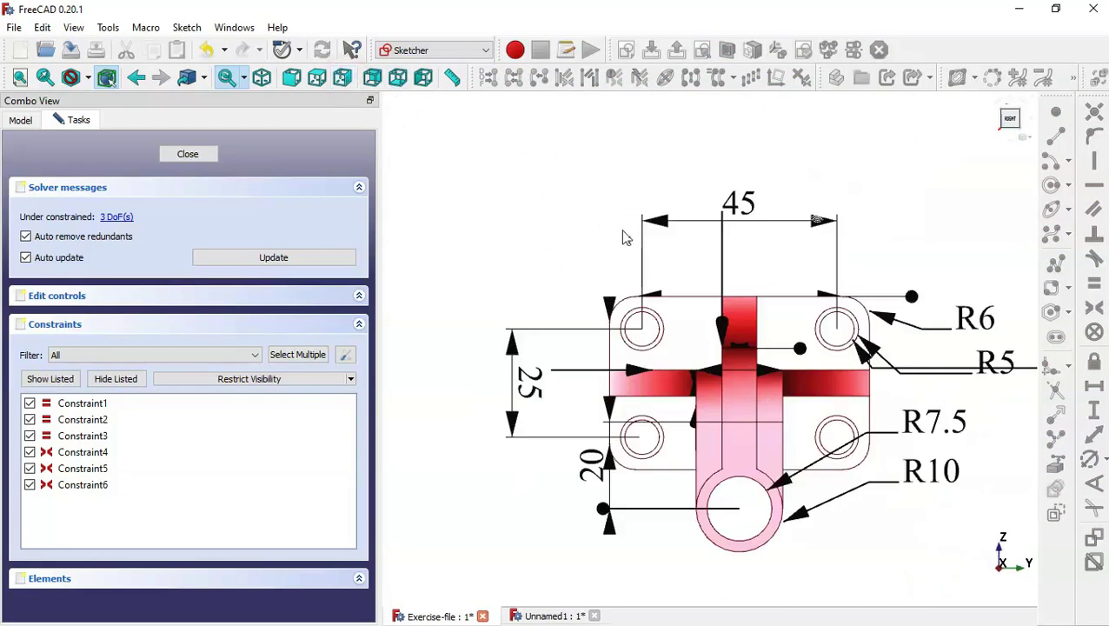
scroll(622, 237, "down", 1)
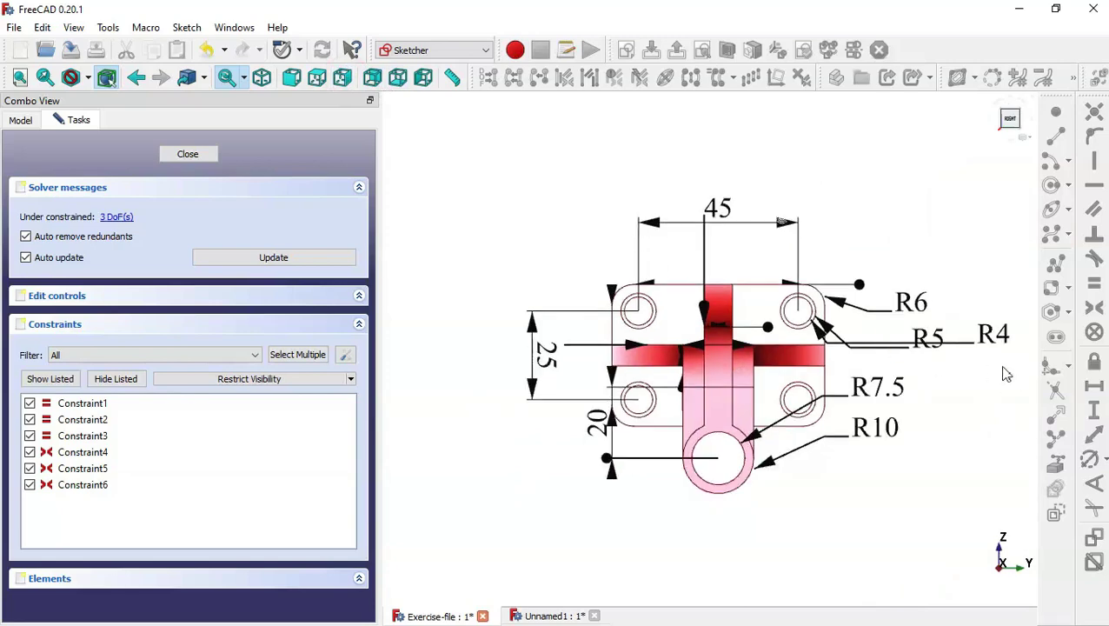
scroll(1006, 374, "up", 4)
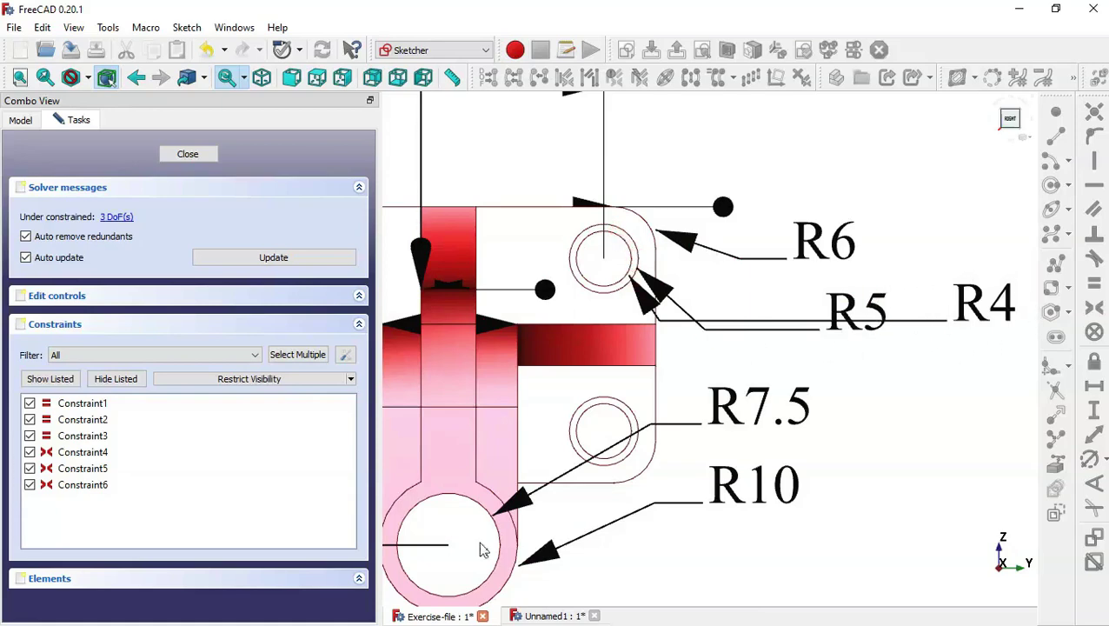
left_click(547, 615)
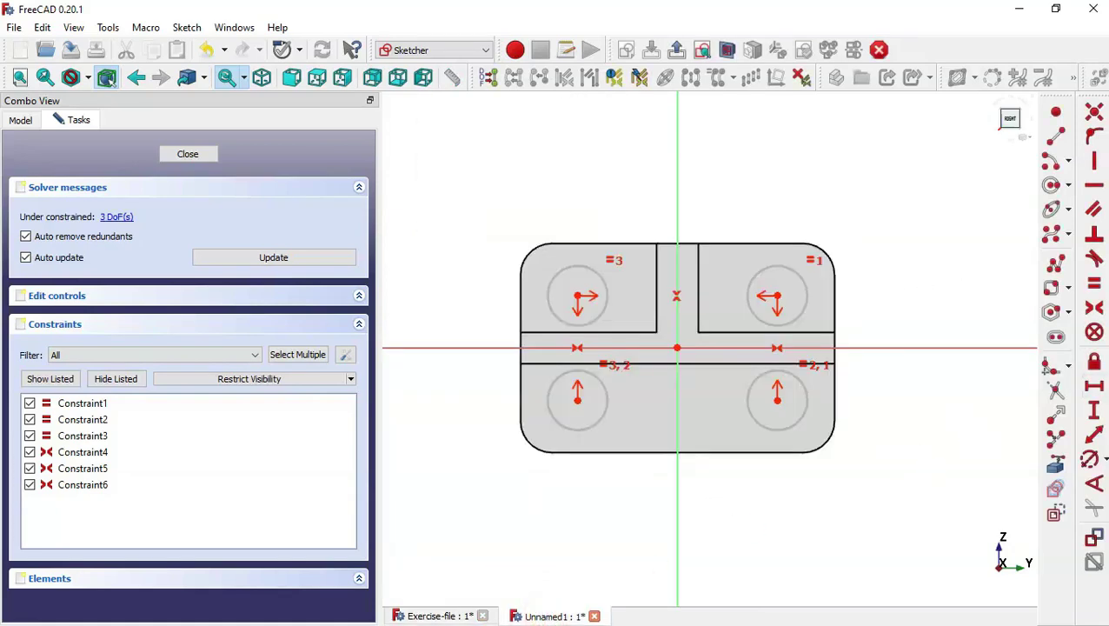
Constrain the upper-right circle to a 10 mm diameter
left_click(1089, 459)
left_click(797, 276)
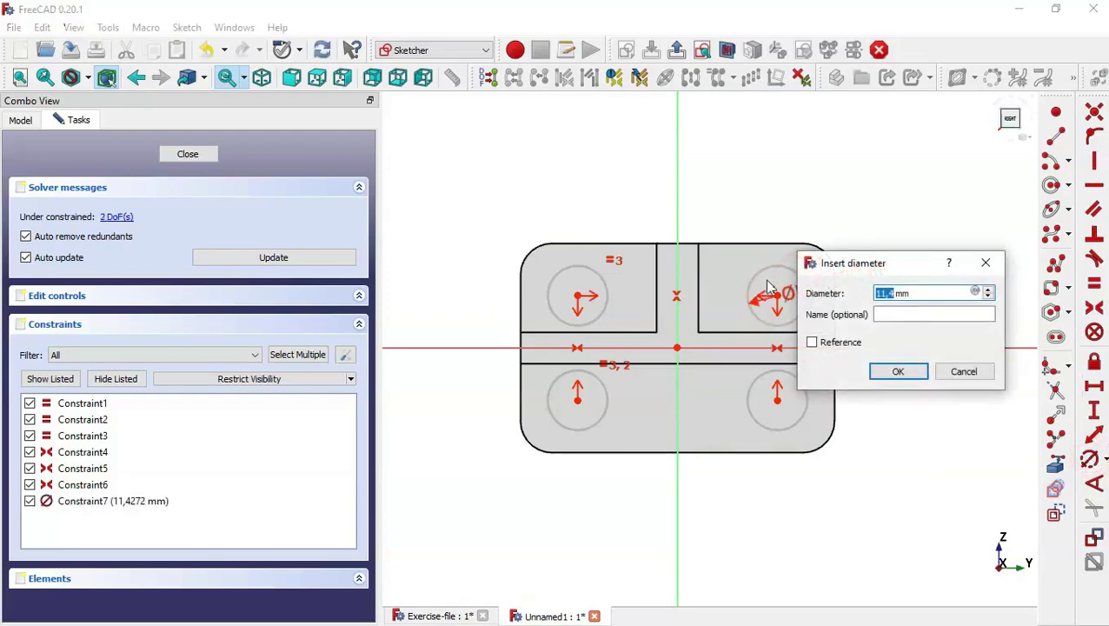
type("10")
key("Return")
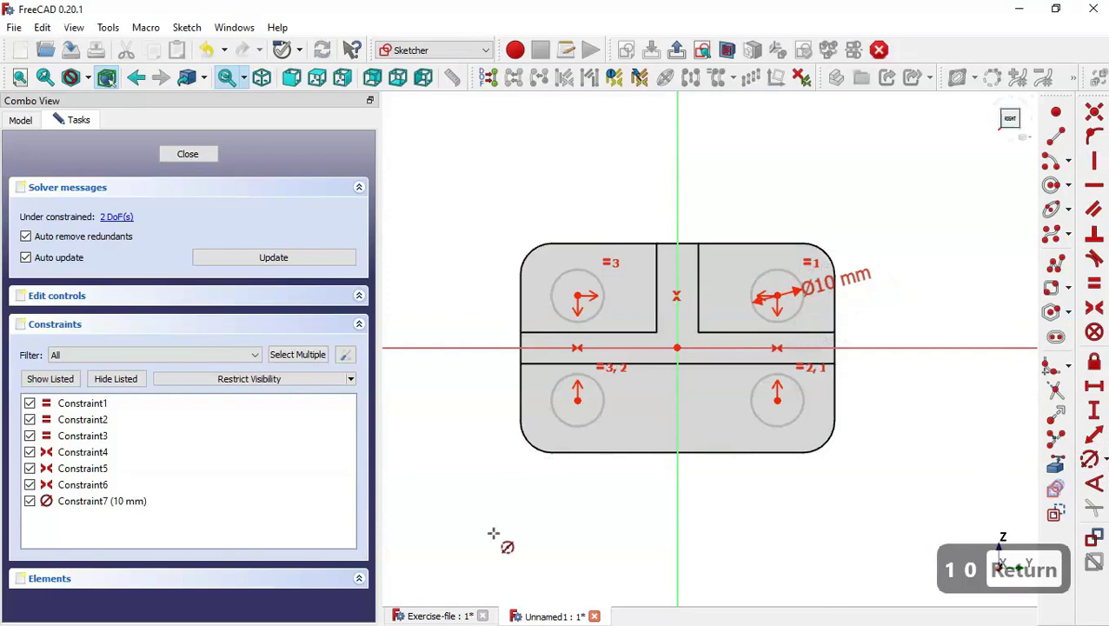
Check the reference drawing's 45 and 25 hole spacing, then return to Unnamed1
left_click(451, 616)
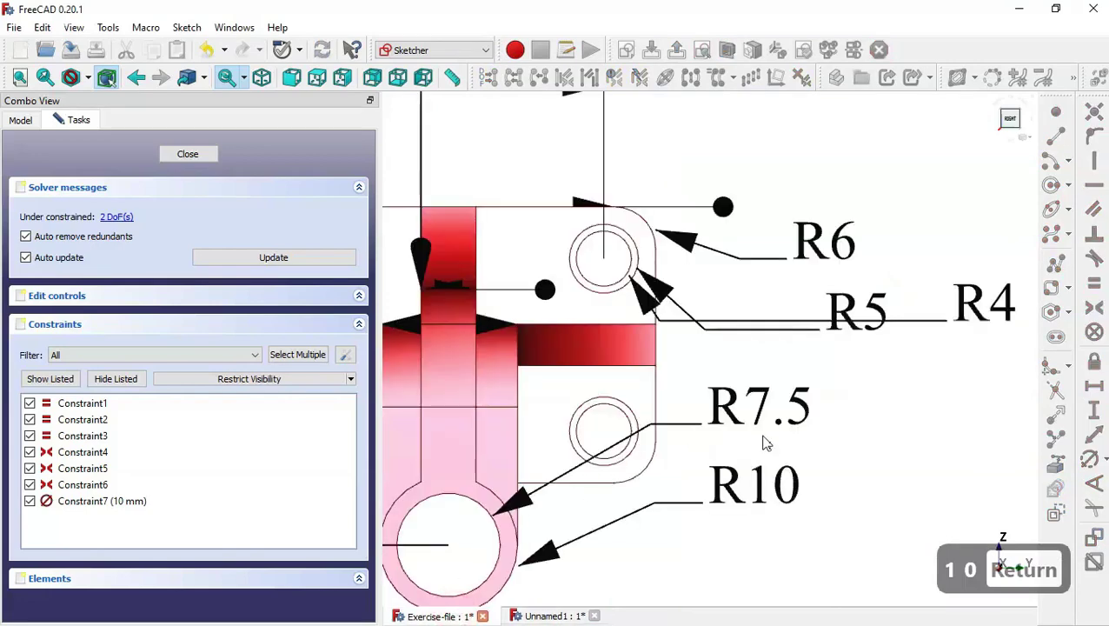
scroll(763, 443, "down", 3)
scroll(613, 419, "up", 2)
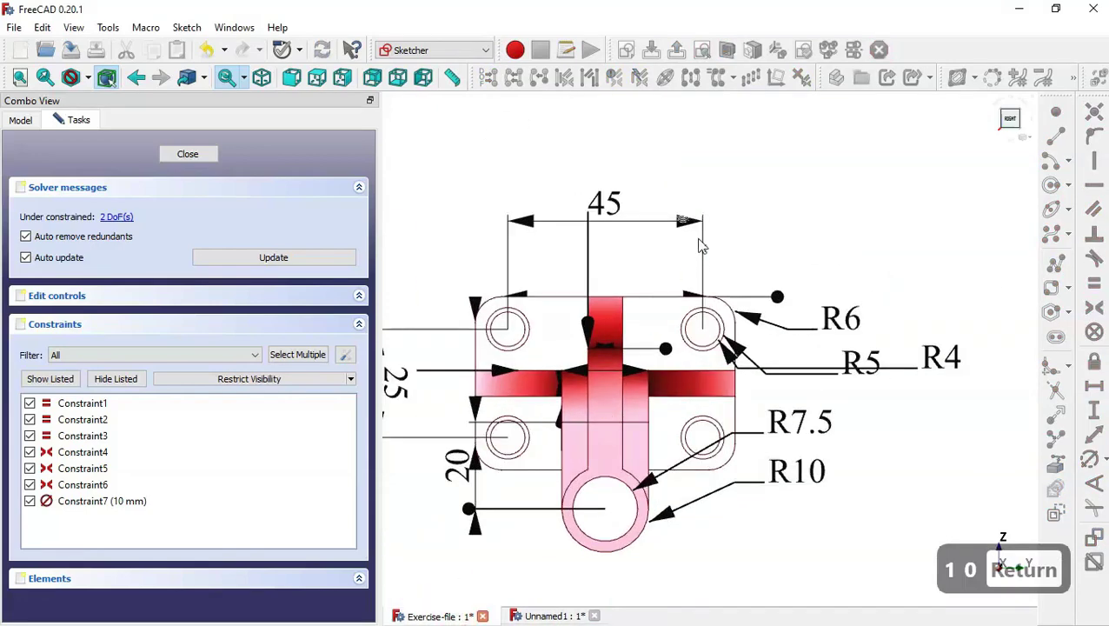
scroll(702, 246, "down", 2)
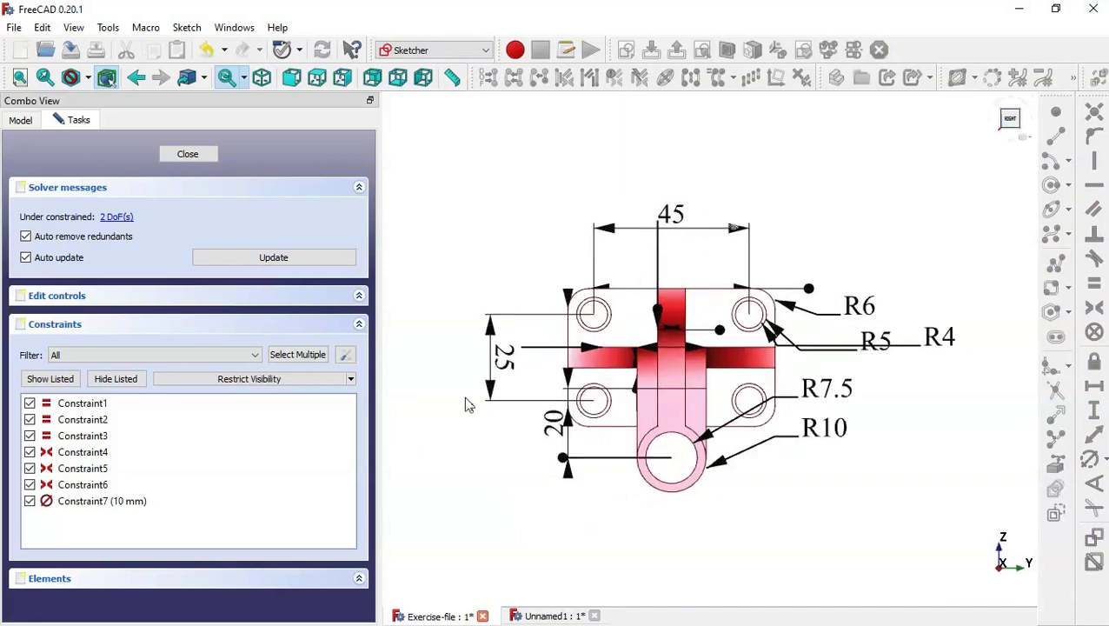
left_click(536, 616)
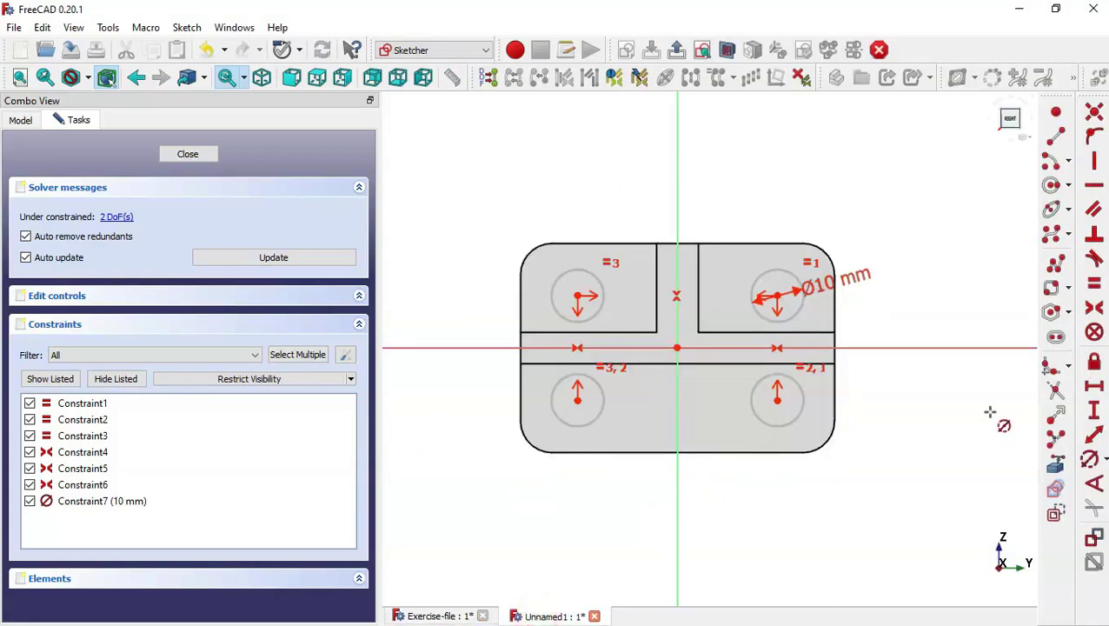
Constrain the two upper circle centres 45 mm apart horizontally
left_click(1093, 386)
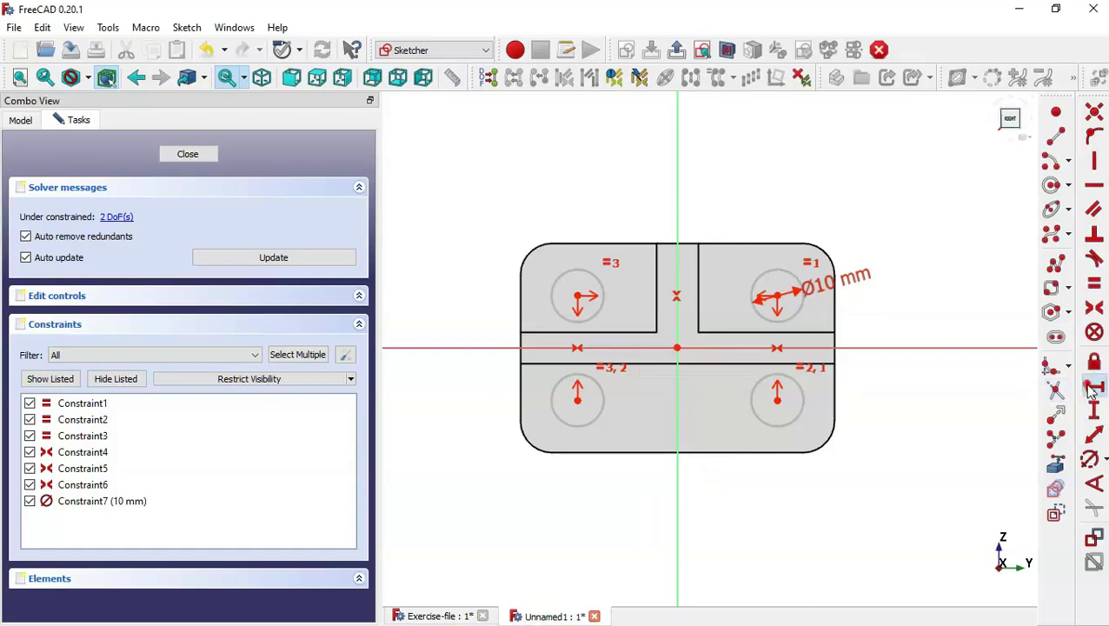
left_click(578, 296)
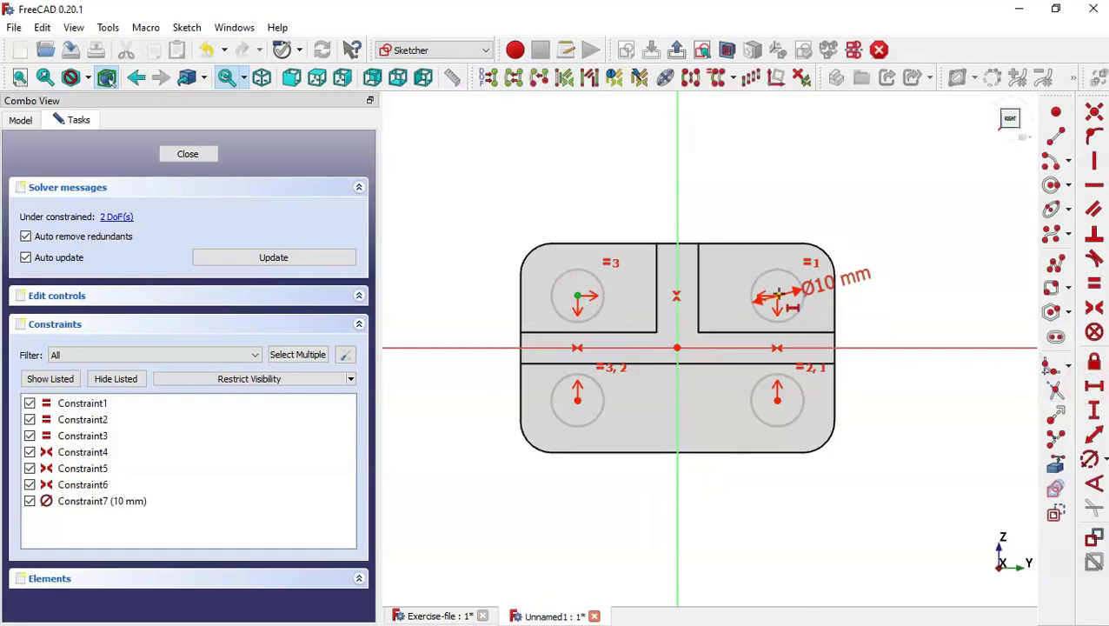
left_click(776, 296)
type("45")
key("Return")
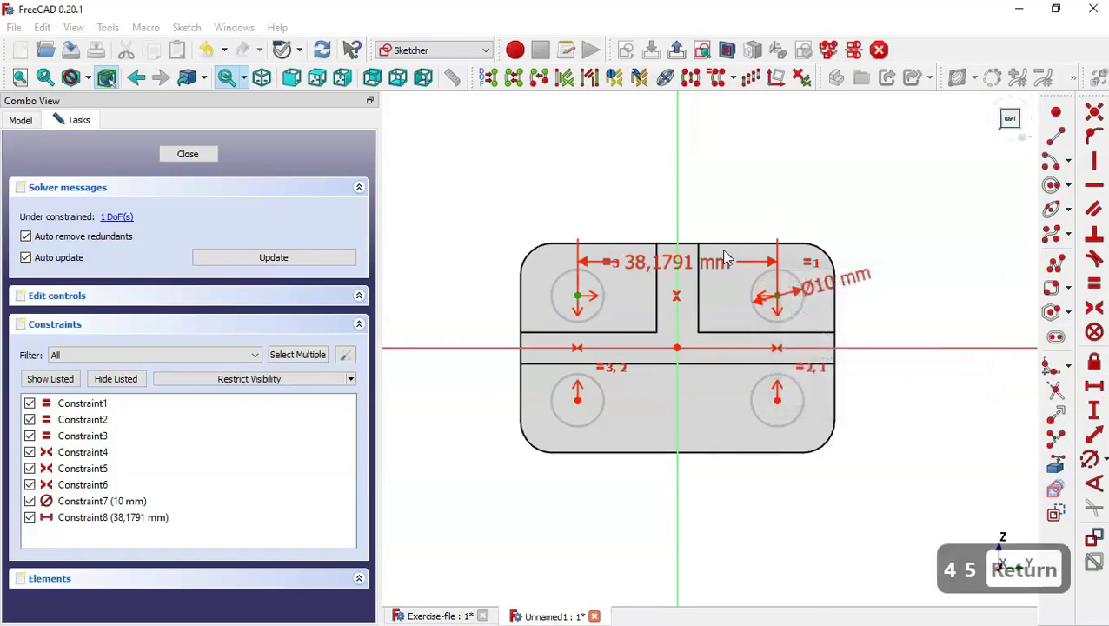
Constrain the right circle centres 25 mm apart vertically and close the fully constrained sketch
left_click(1096, 412)
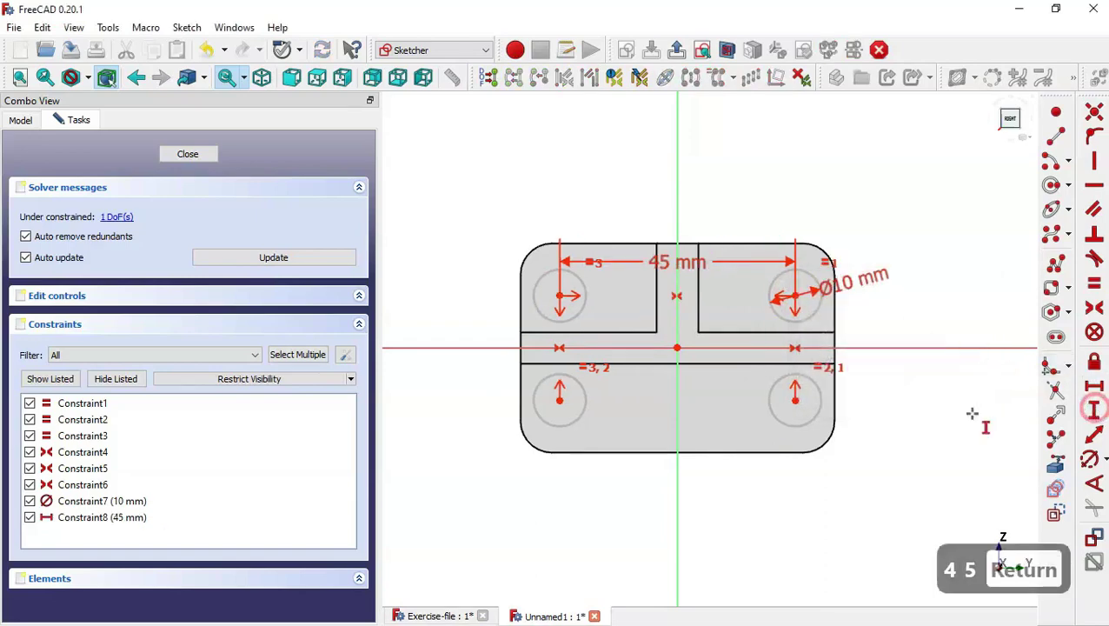
left_click(795, 400)
left_click(795, 296)
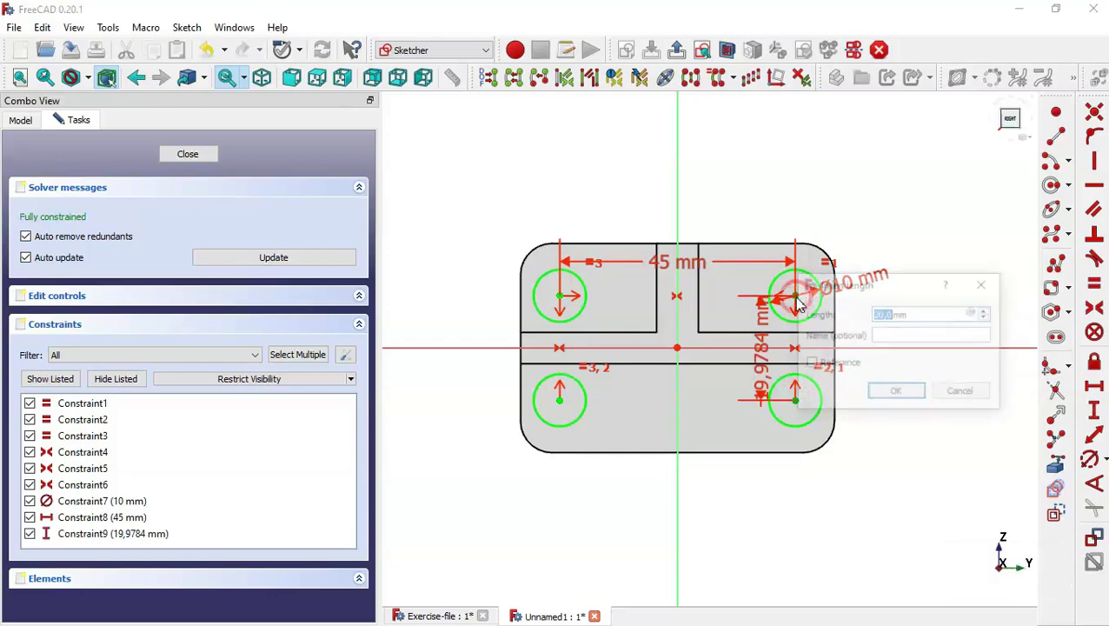
type("25")
key("Return")
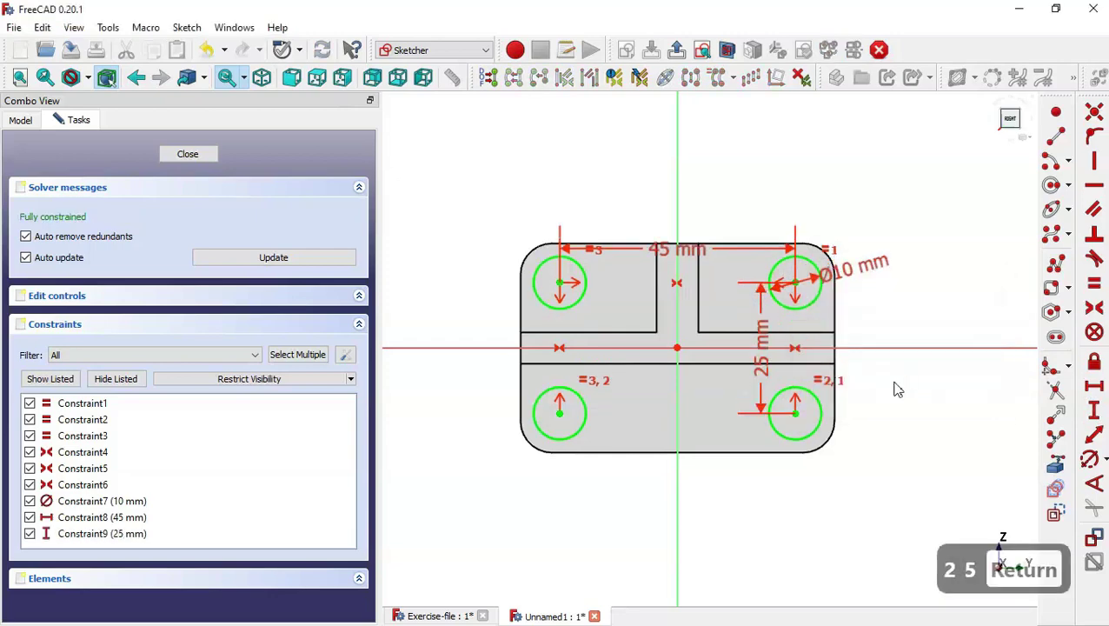
left_click(215, 155)
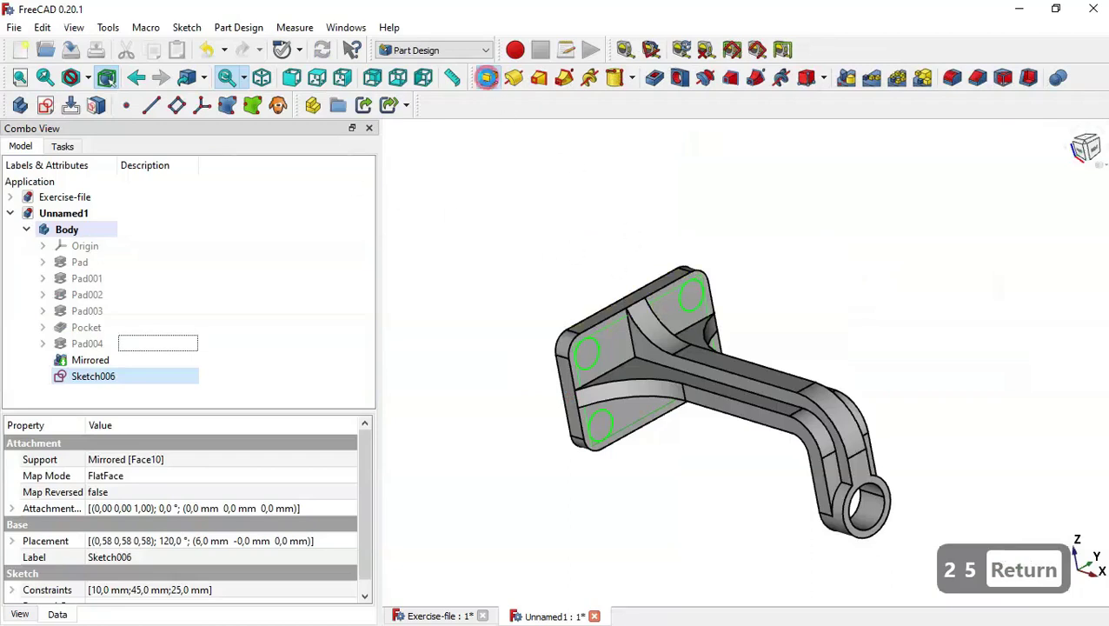
Pad the four boss circles to a length of 1 mm
left_click(488, 78)
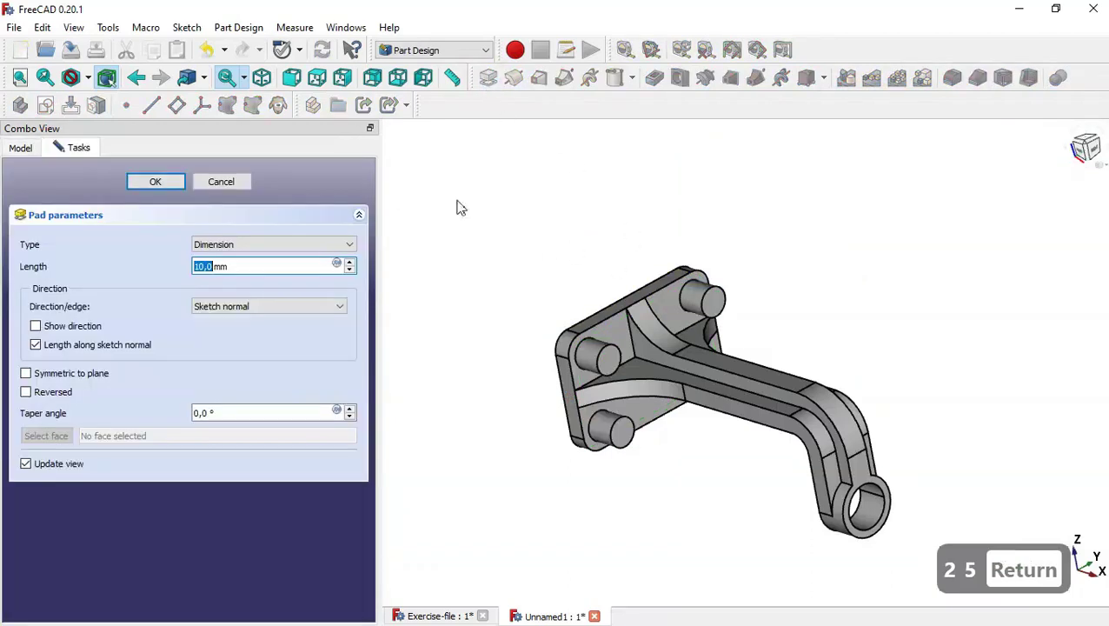
triple_click(248, 264)
type("1")
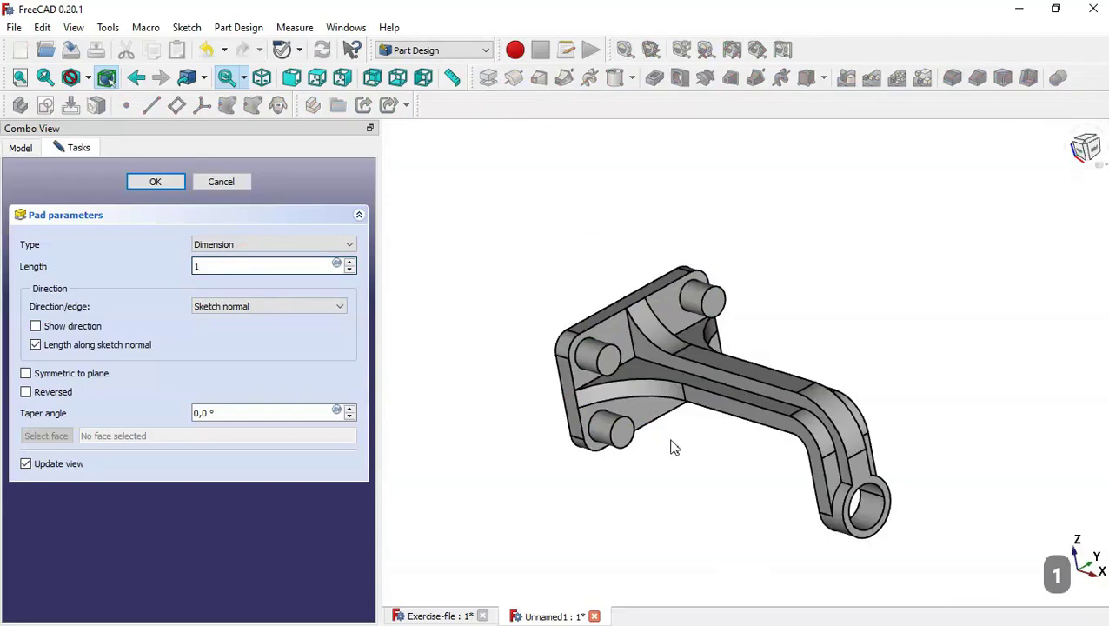
left_click(157, 182)
scroll(710, 460, "up", 5)
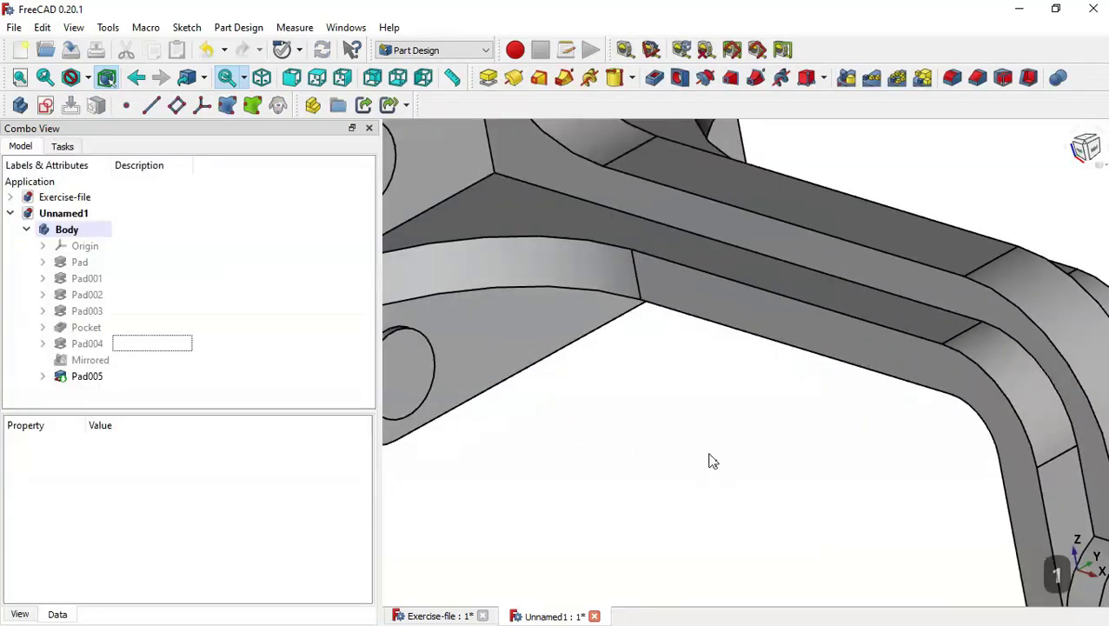
scroll(710, 461, "down", 2)
Inspect the Exercise-file reference model from the isometric view
left_click(449, 617)
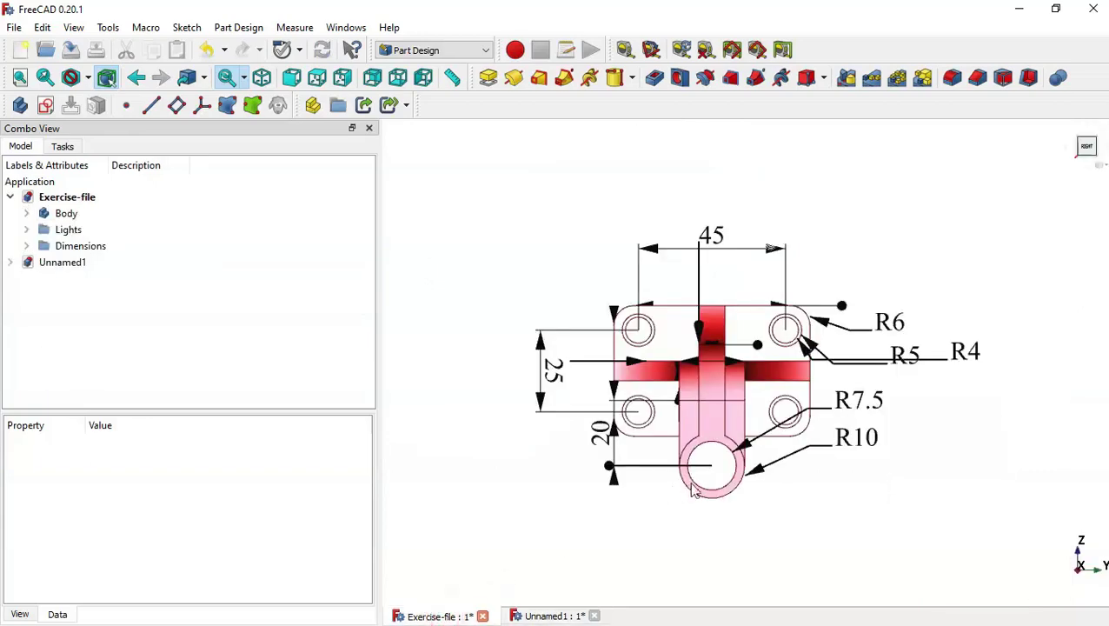
key("Home")
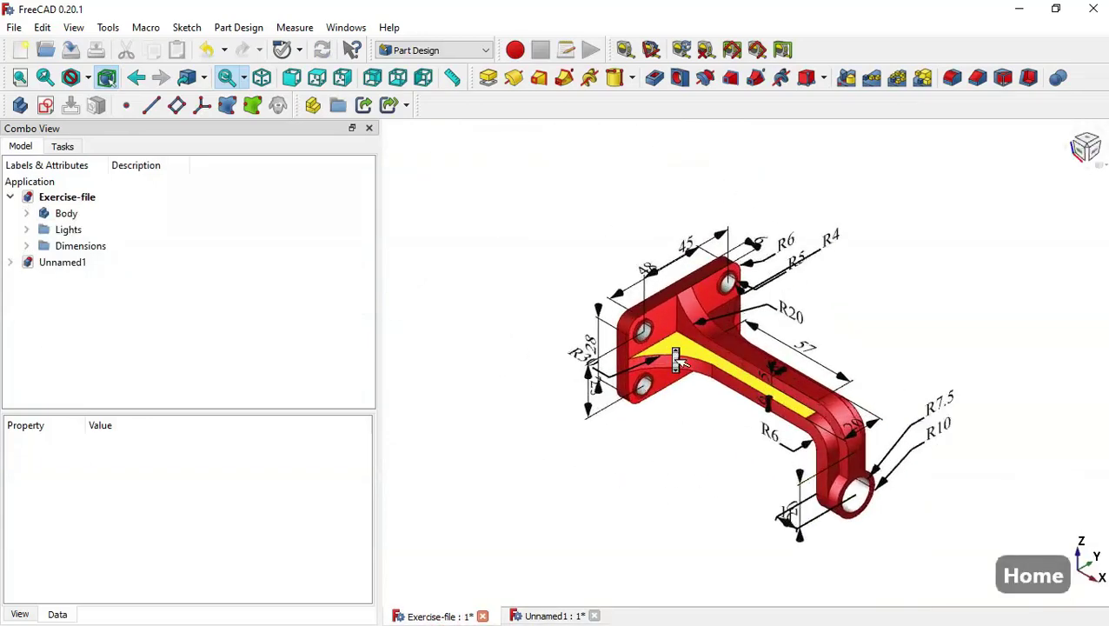
scroll(673, 361, "up", 5)
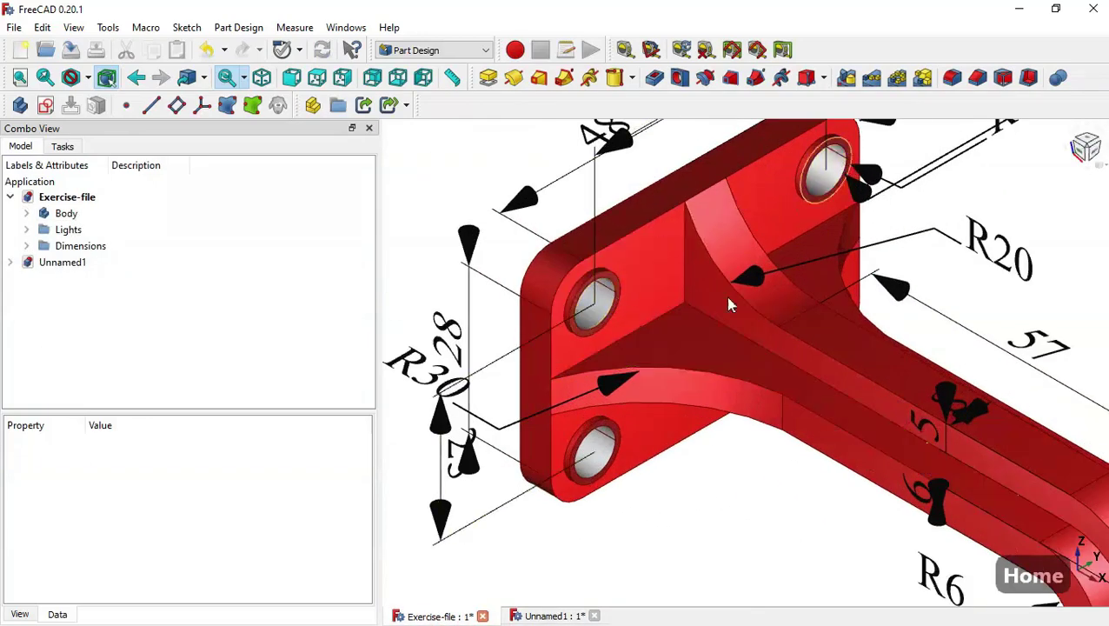
middle_click_drag(807, 539, 615, 396)
Select the boss faces on the Unnamed1 bracket
left_click(556, 615)
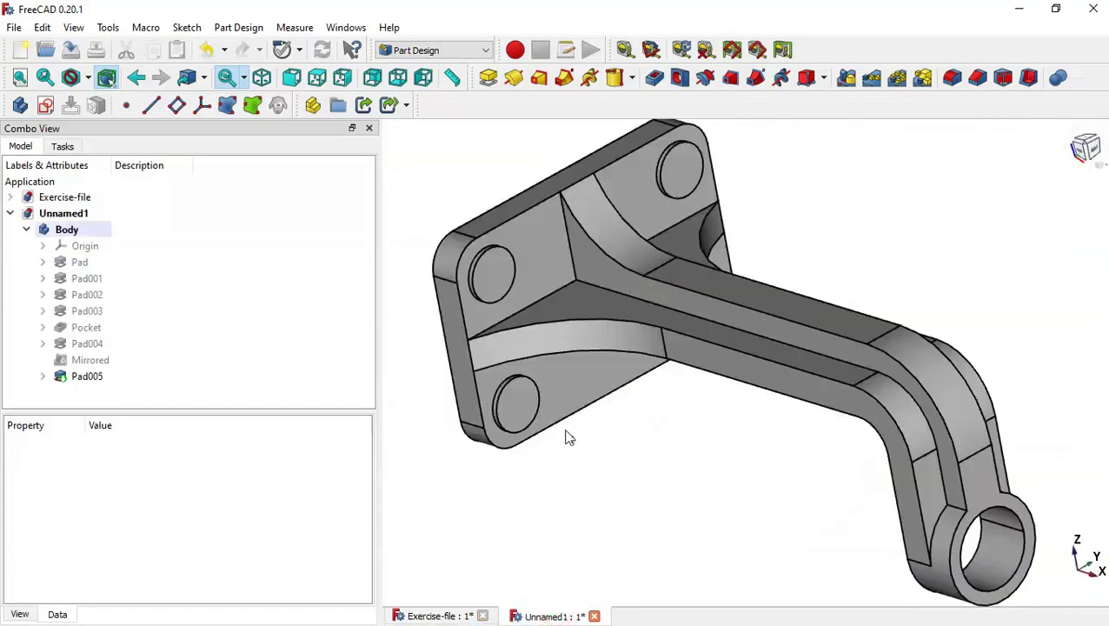
left_click(517, 406)
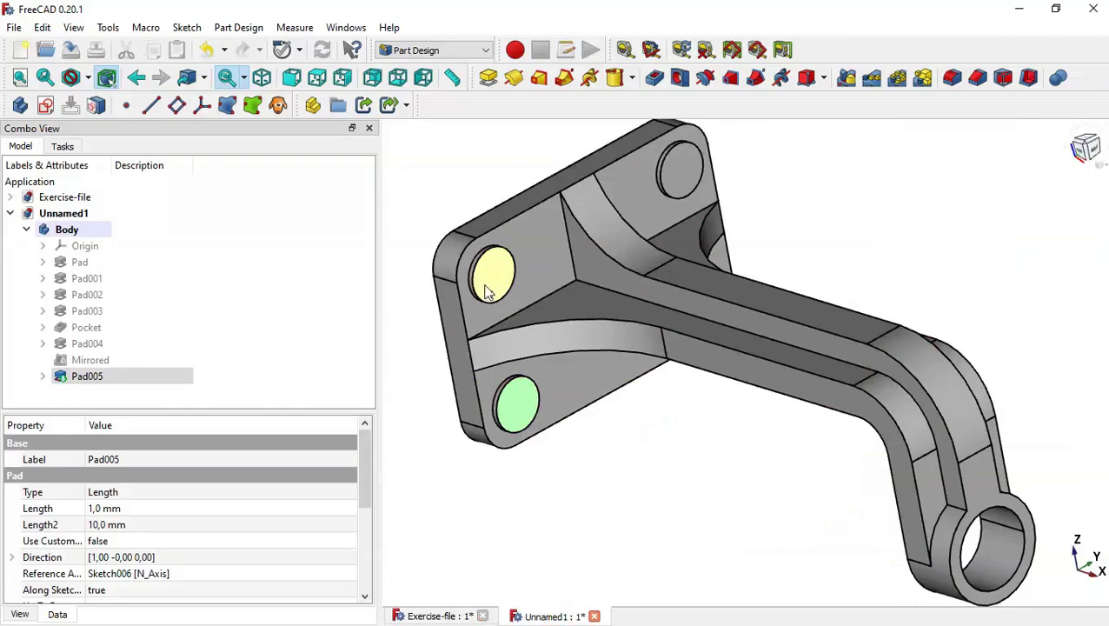
left_click(489, 293, "ctrl")
left_click(676, 170, "ctrl")
middle_click_drag(884, 215, 730, 265)
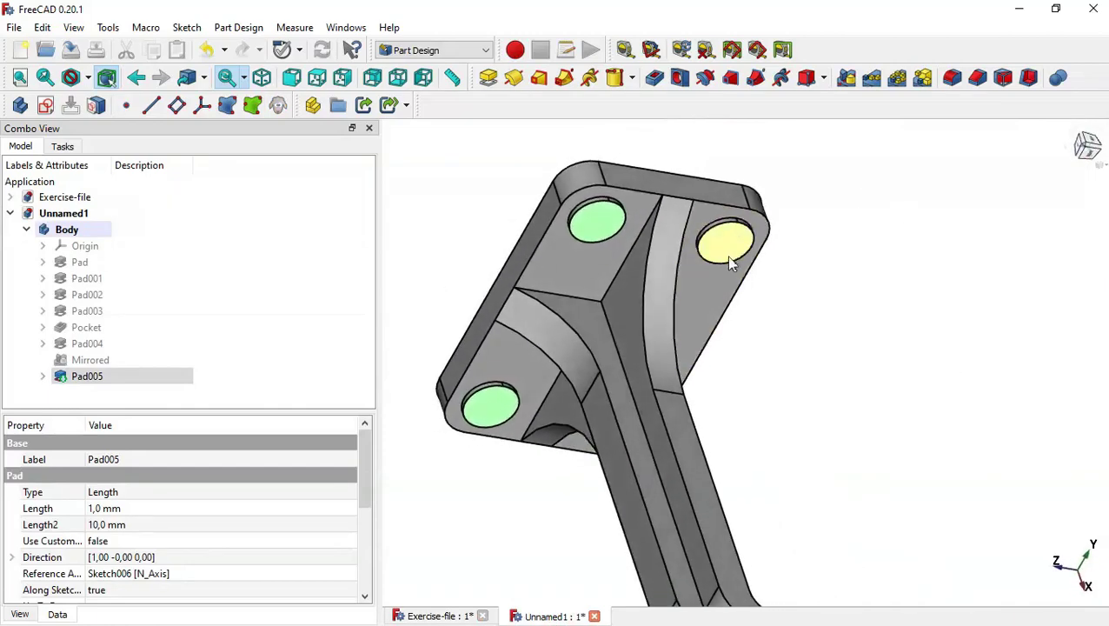
Add a Hole feature of 8 mm diameter to the selected bosses and check the preview
left_click(680, 79)
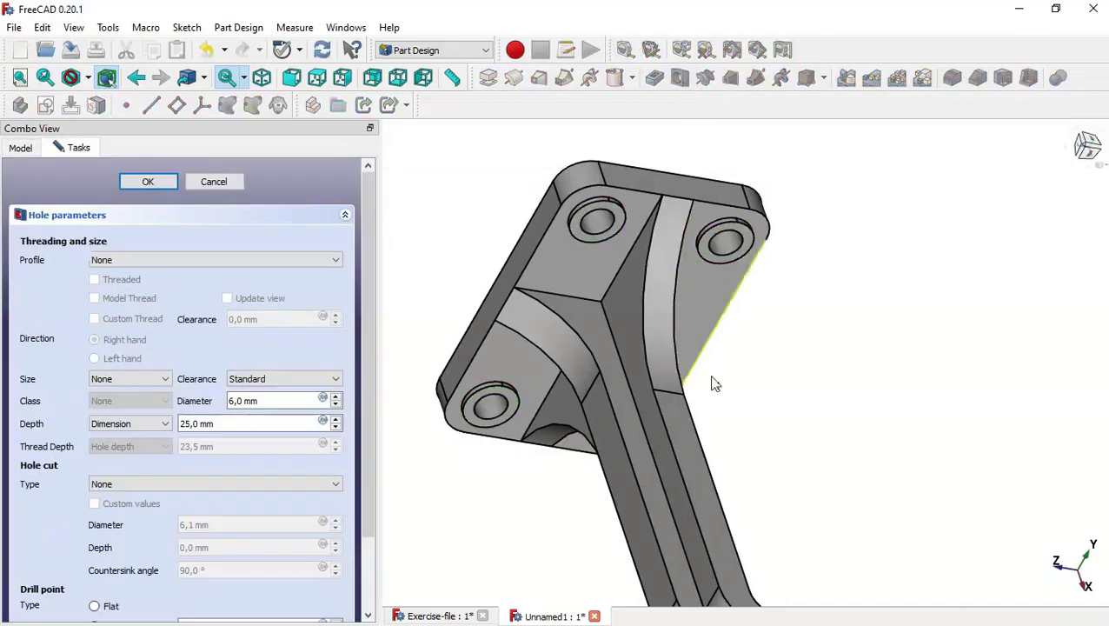
key("Home")
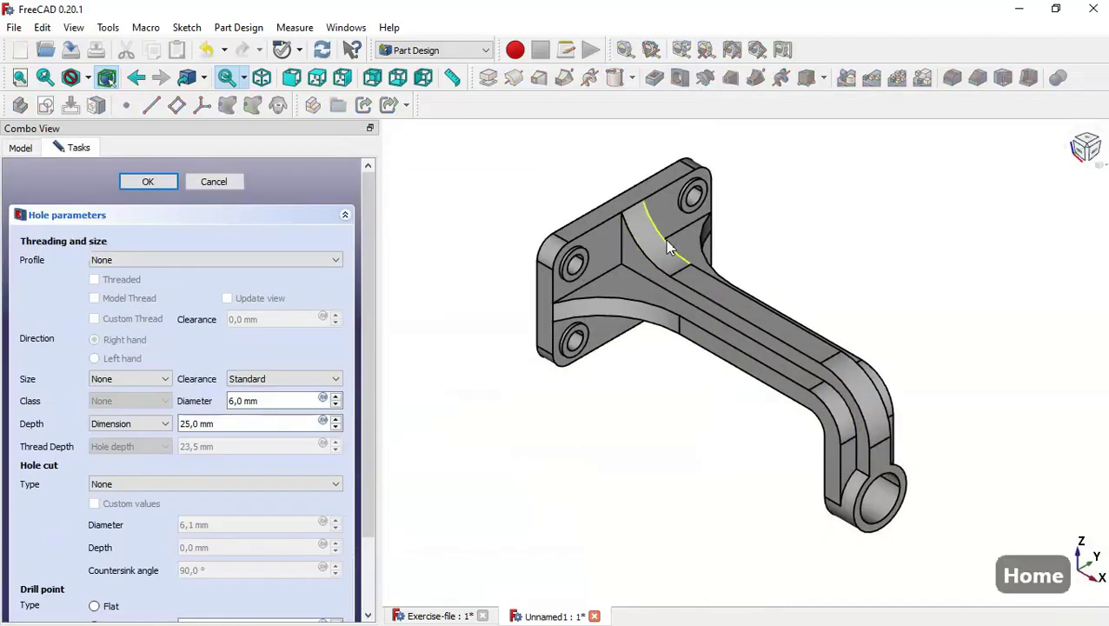
scroll(667, 247, "up", 3)
left_click_drag(284, 402, 216, 398)
type("8")
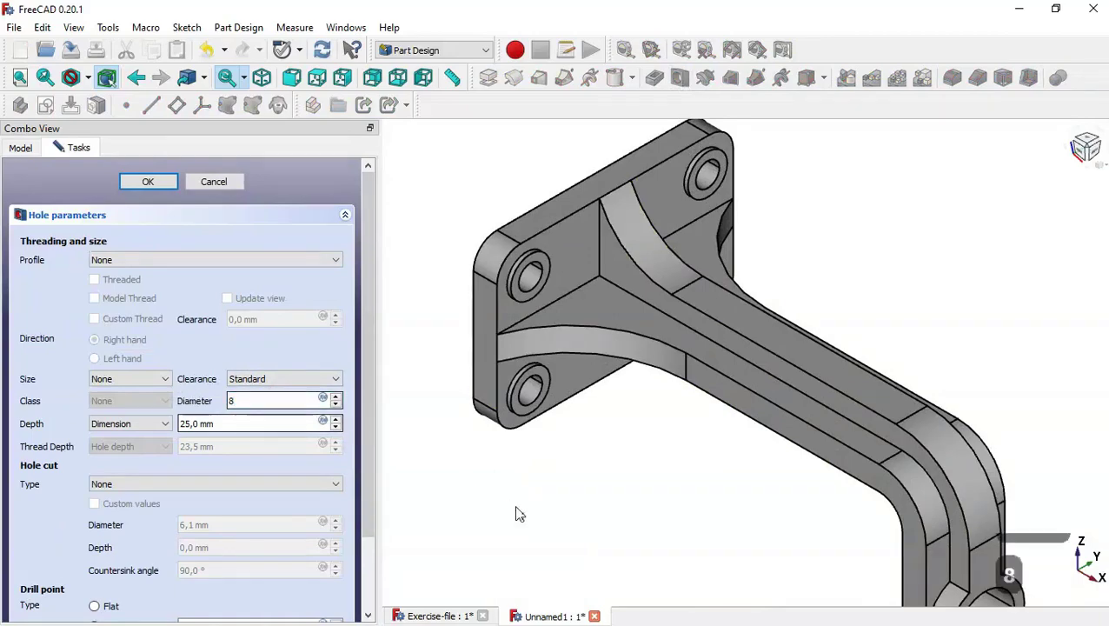
left_click_drag(514, 506, 869, 362)
left_click_drag(1022, 303, 688, 394)
key("3")
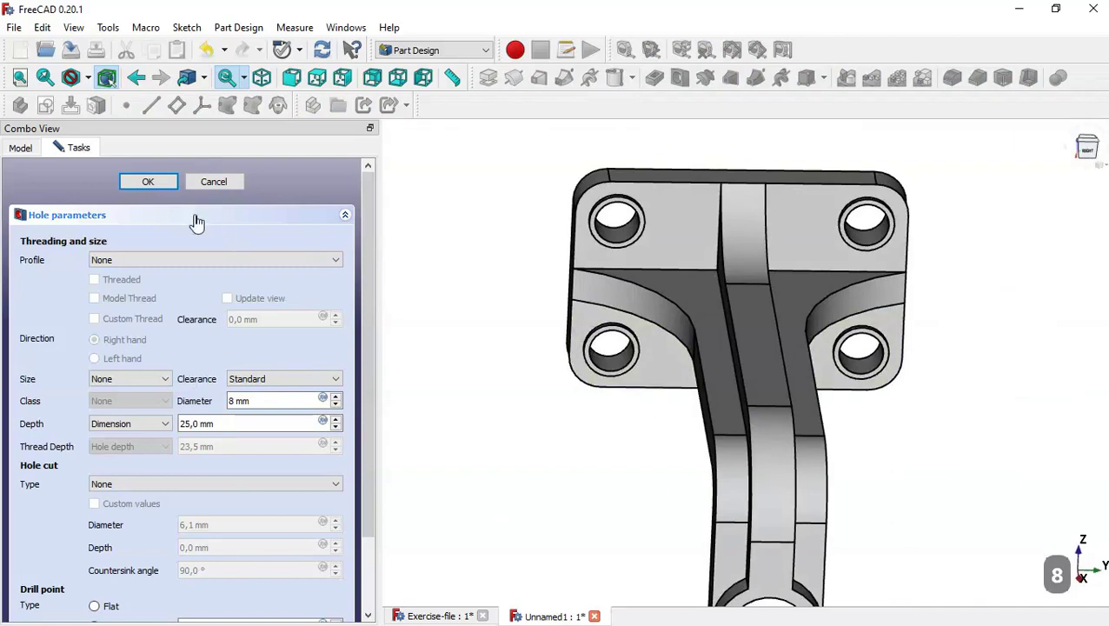